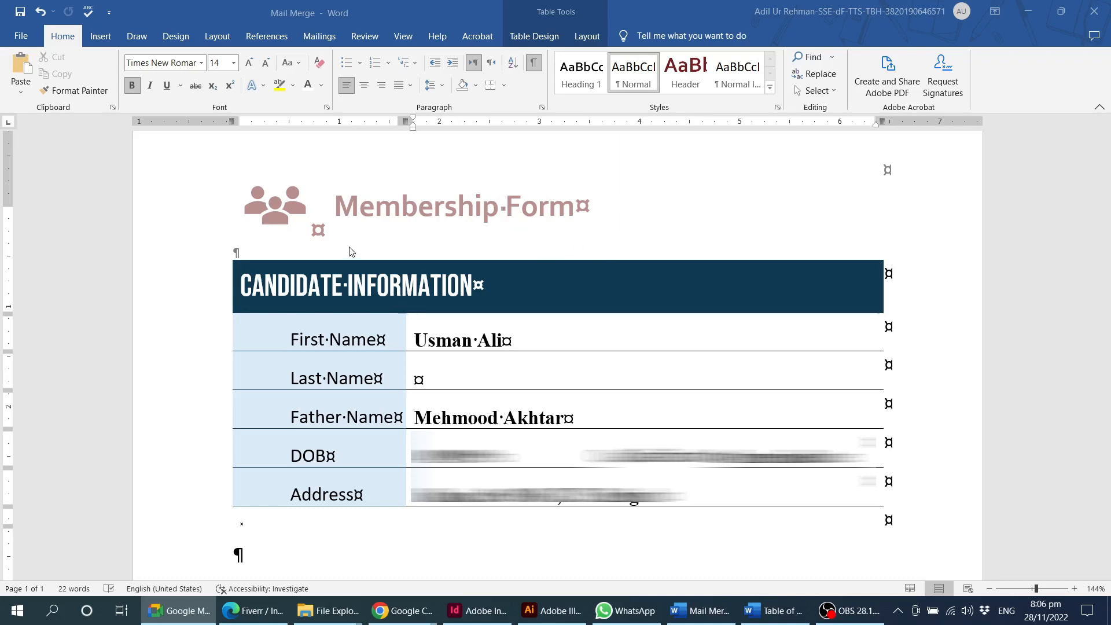
Hide the formatting marks in the Membership Form document and bring up the mail merge commands.
left_click(535, 64)
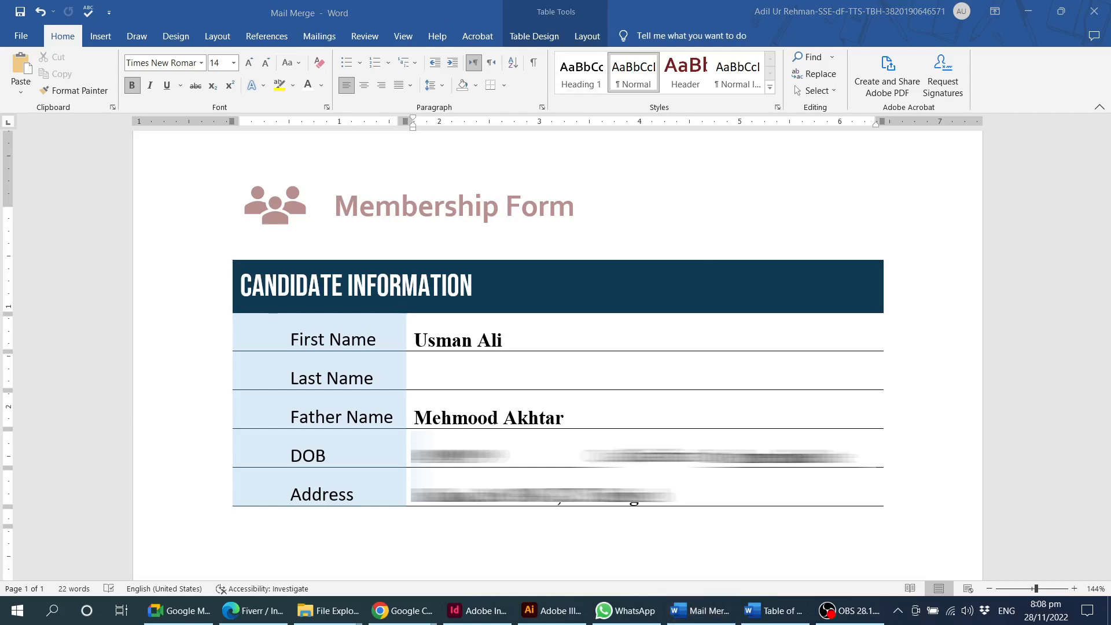
left_click(582, 214)
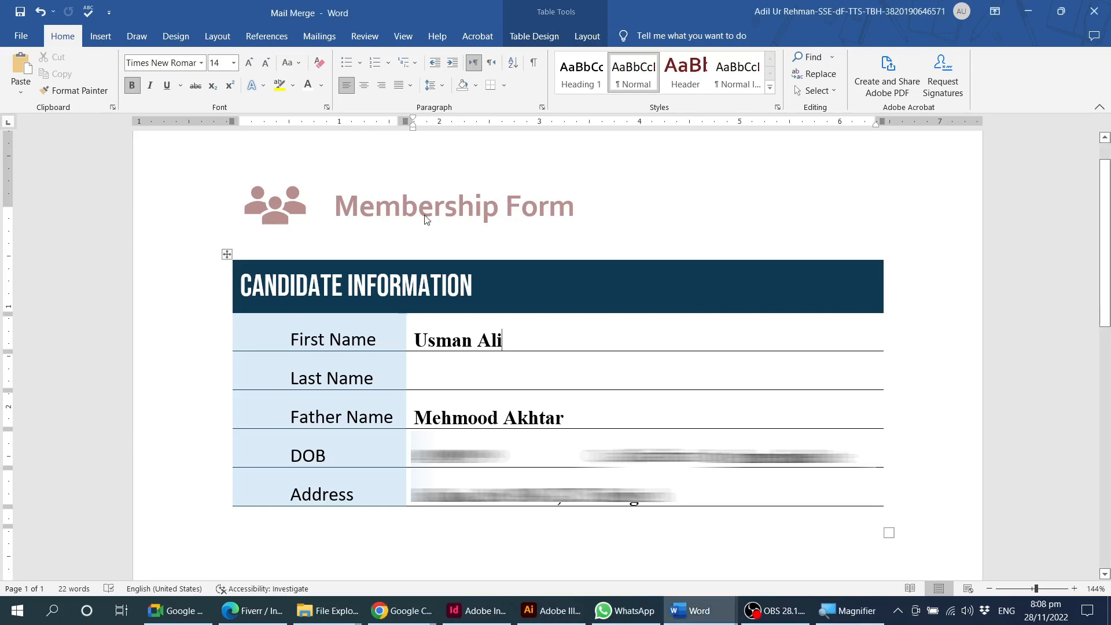
left_click(325, 43)
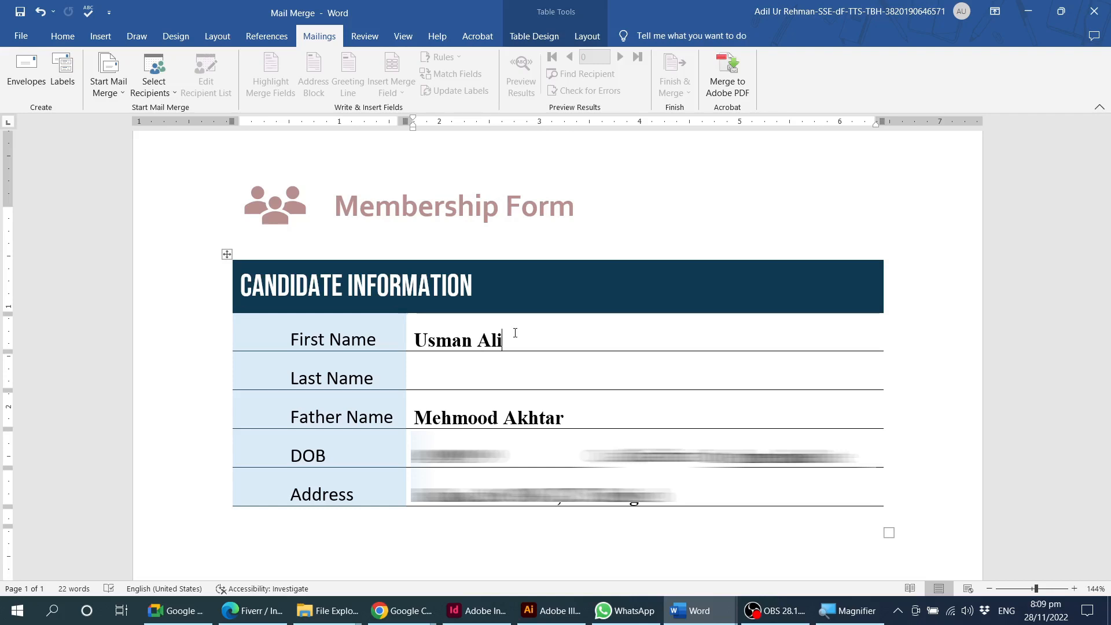
Open the candidate list workbook in Excel from the Online Course > Batch 2 folder on the My Data (D:) drive.
mouse_move(341, 618)
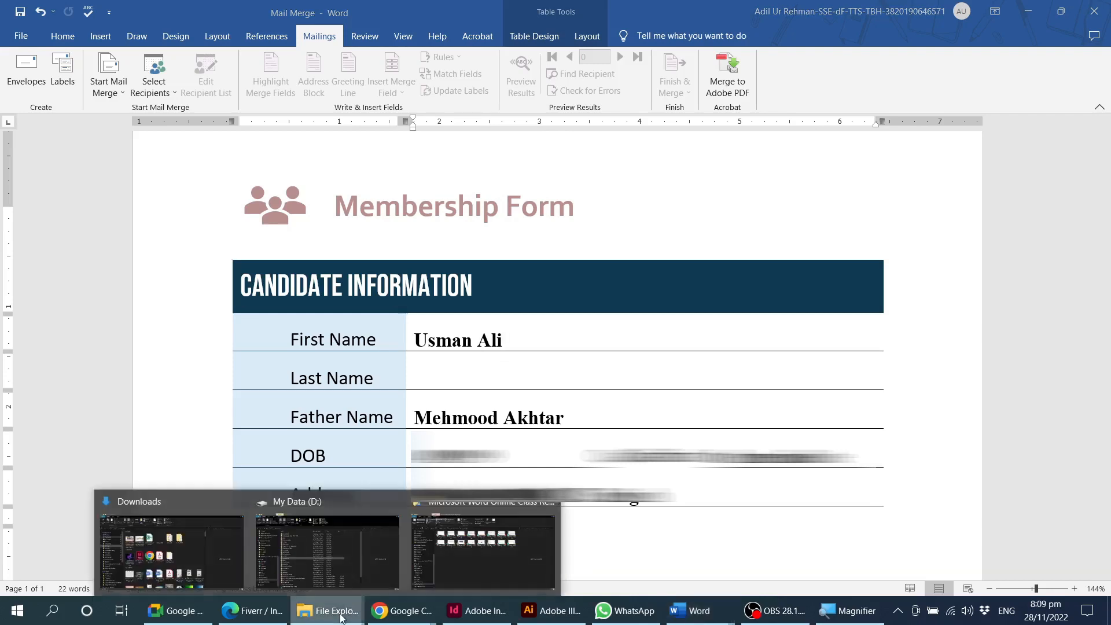
left_click(301, 527)
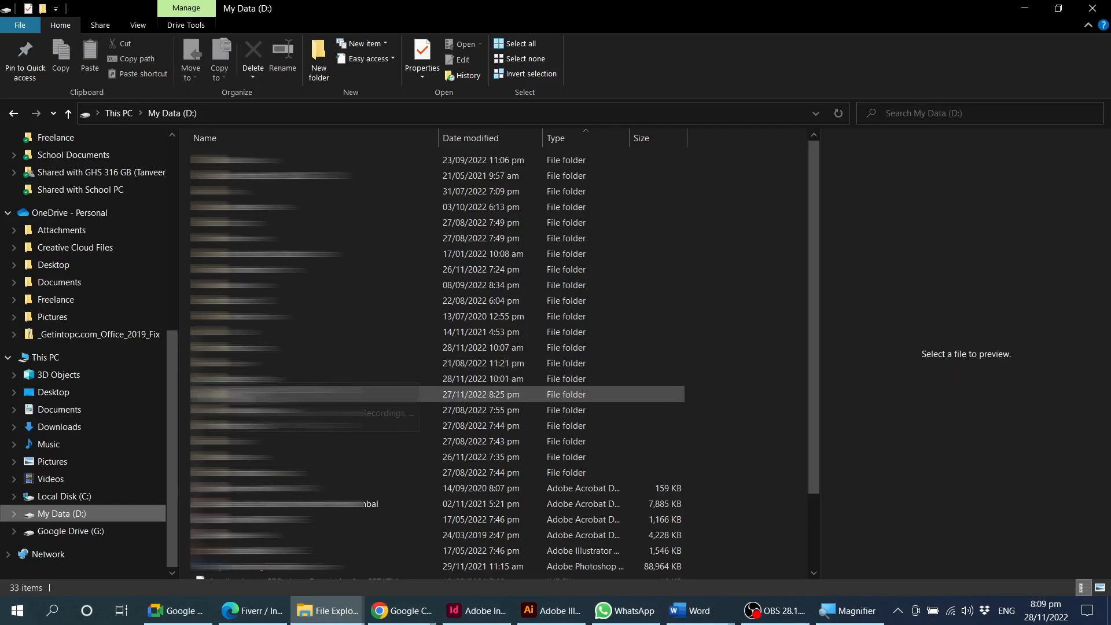
double_click(248, 395)
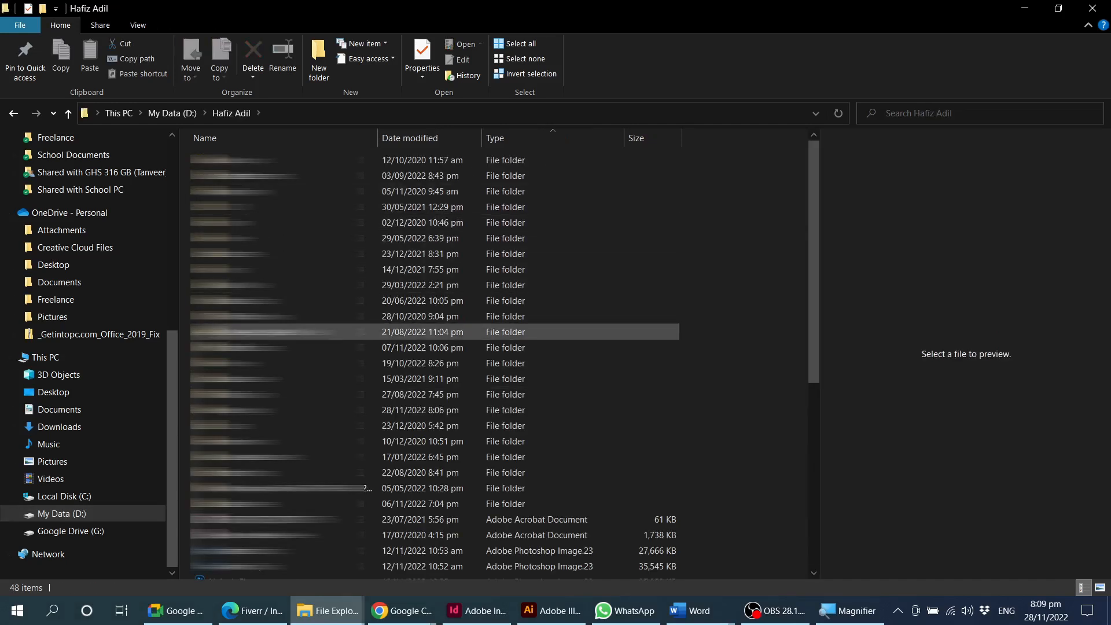
double_click(230, 348)
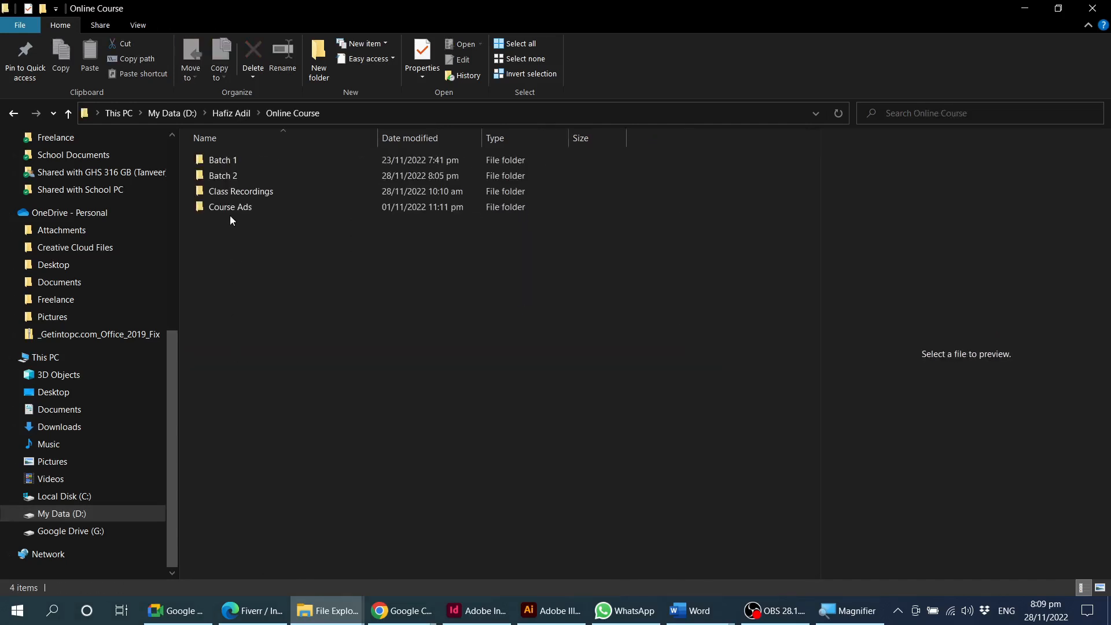
double_click(217, 177)
double_click(238, 256)
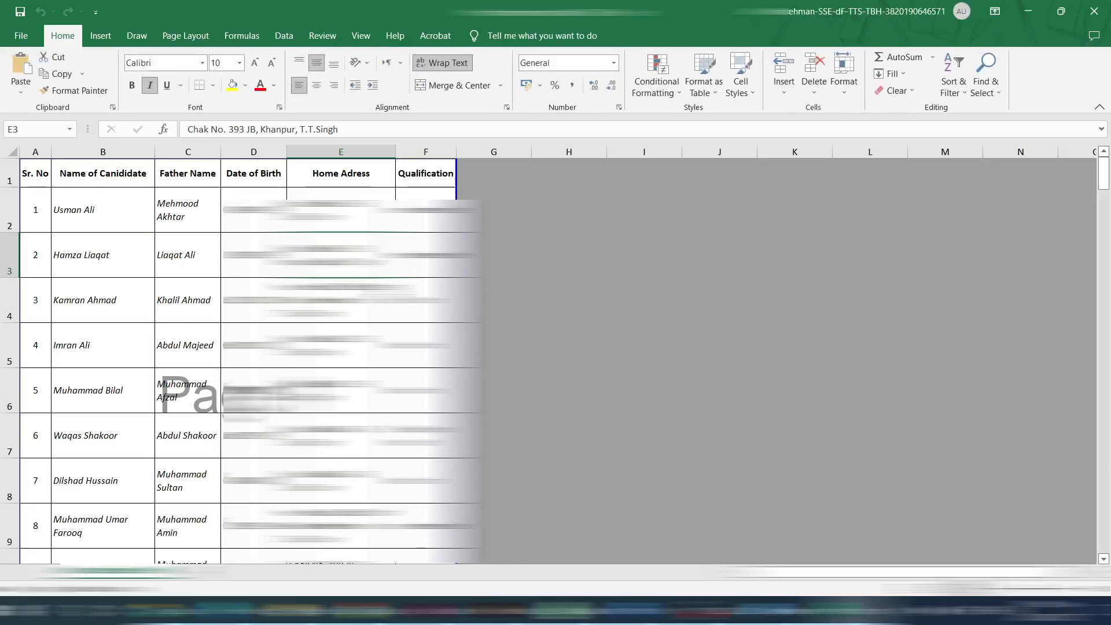
left_click(386, 291)
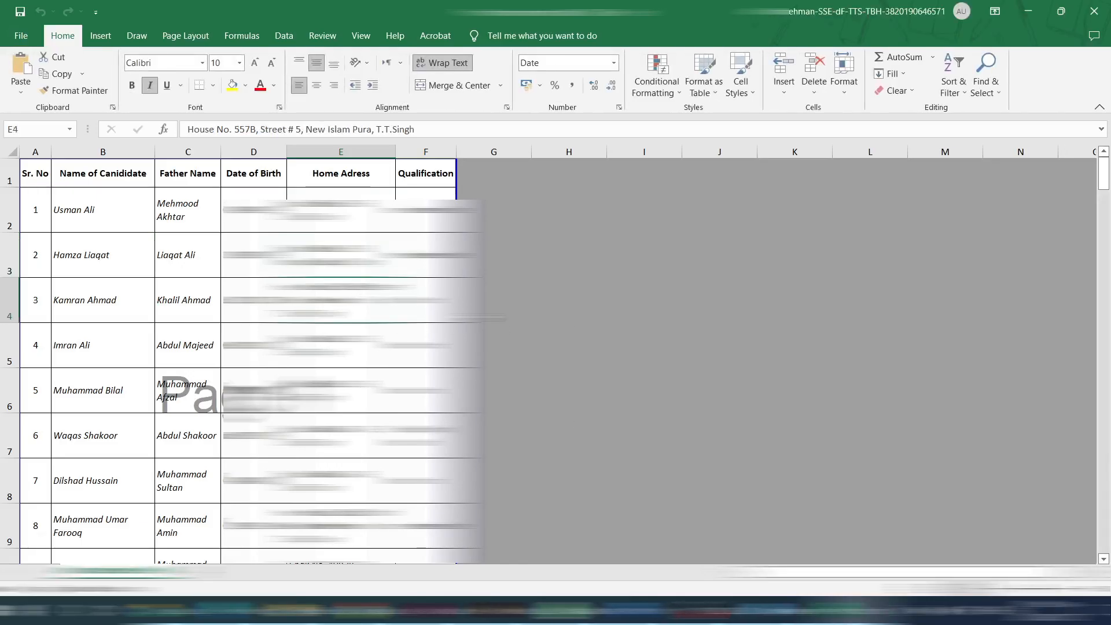
Examine the column headings in A1:F1, from Sr. No to Qualification, together with the first candidate's record.
left_click_drag(32, 174, 405, 167)
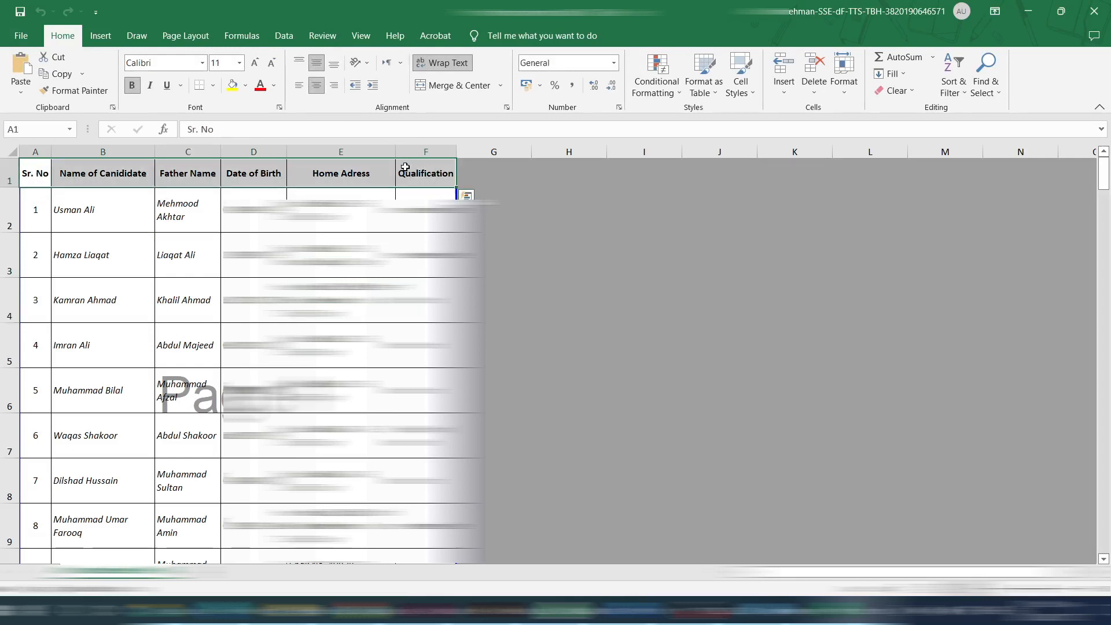
left_click(36, 174)
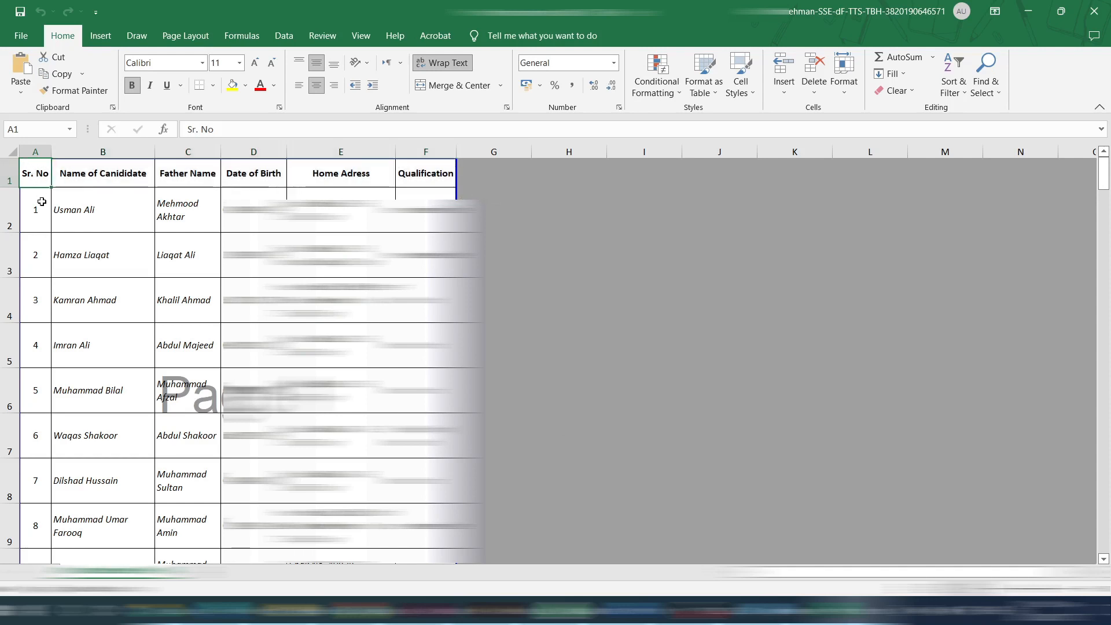
left_click(78, 168)
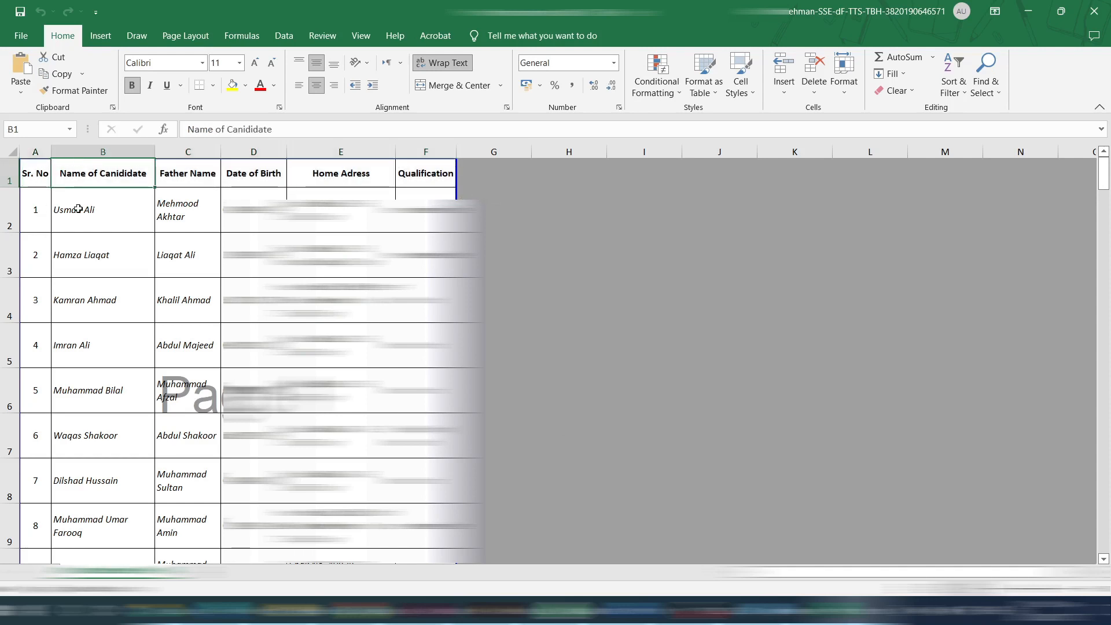
left_click(192, 172)
left_click(265, 173)
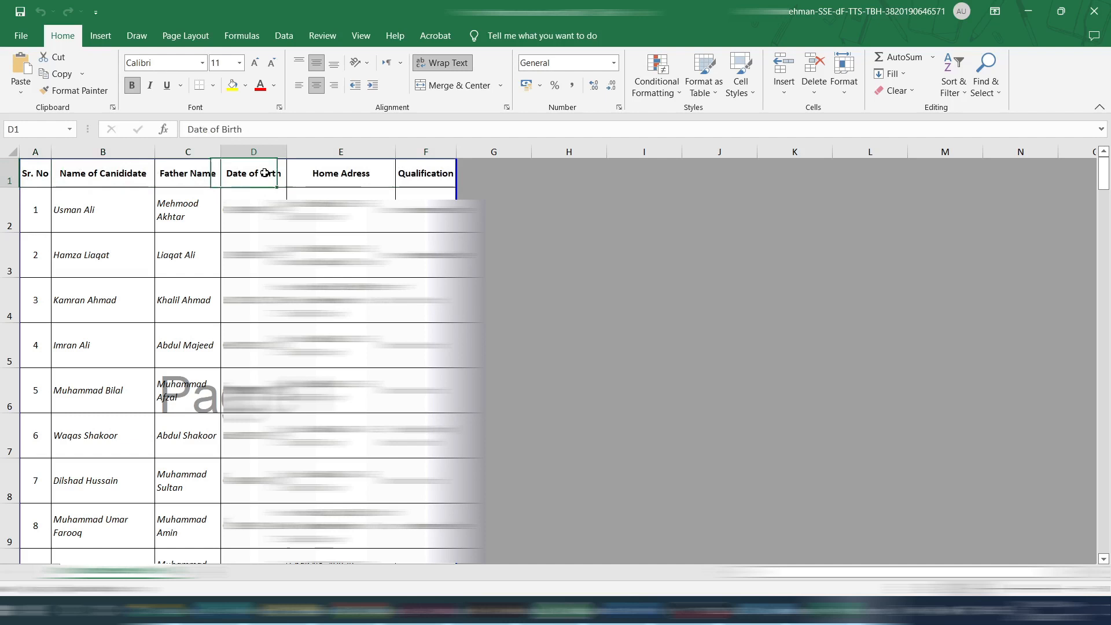
left_click(347, 173)
left_click(419, 173)
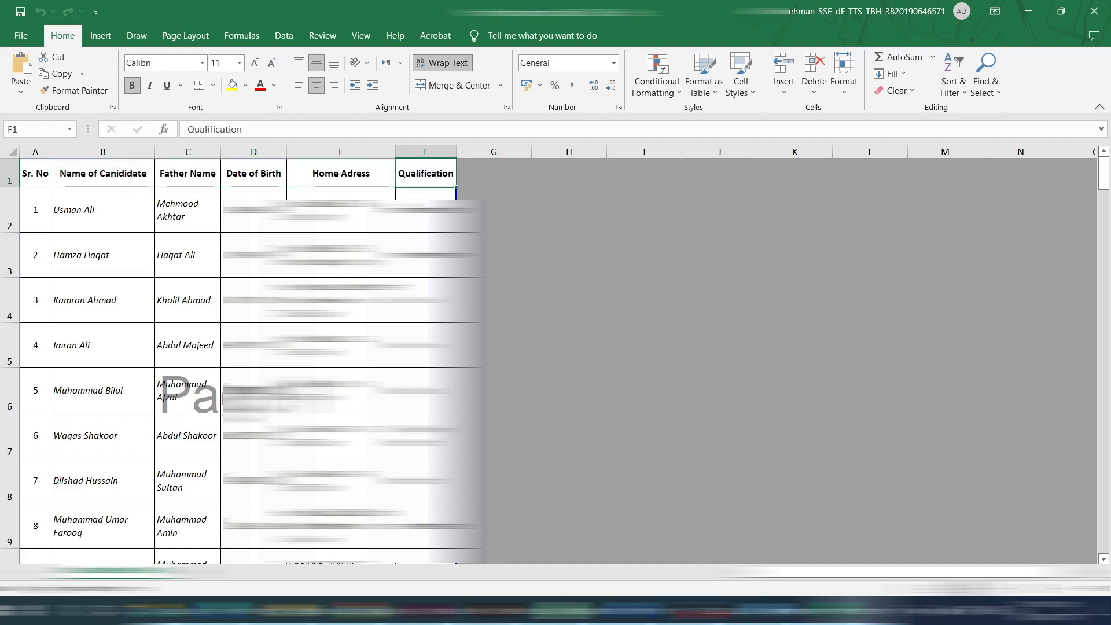
left_click_drag(34, 173, 379, 173)
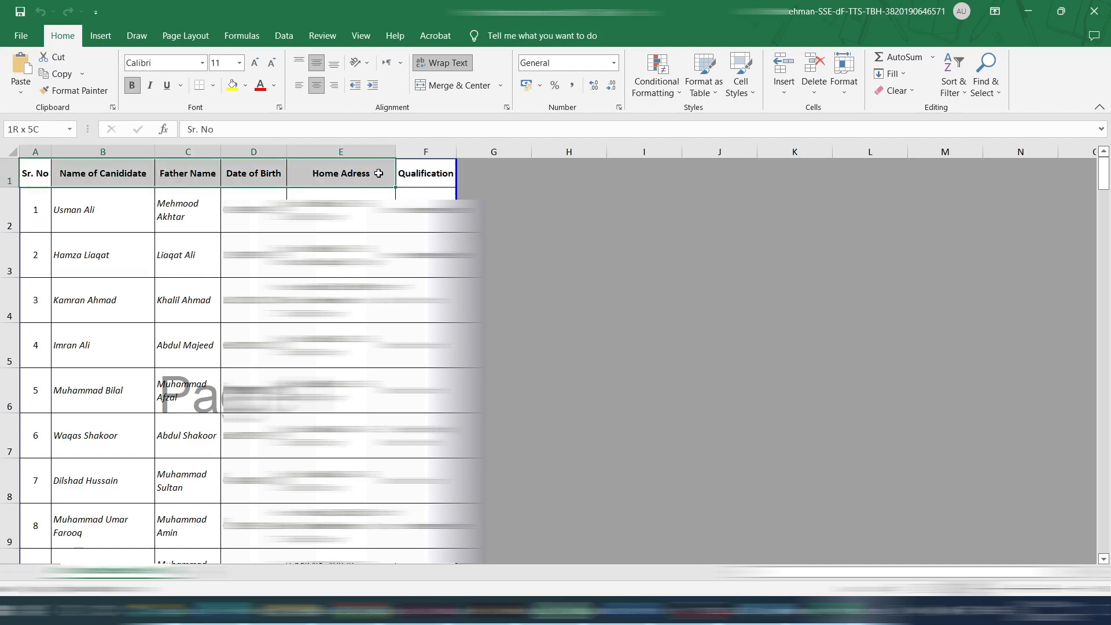
left_click(439, 180)
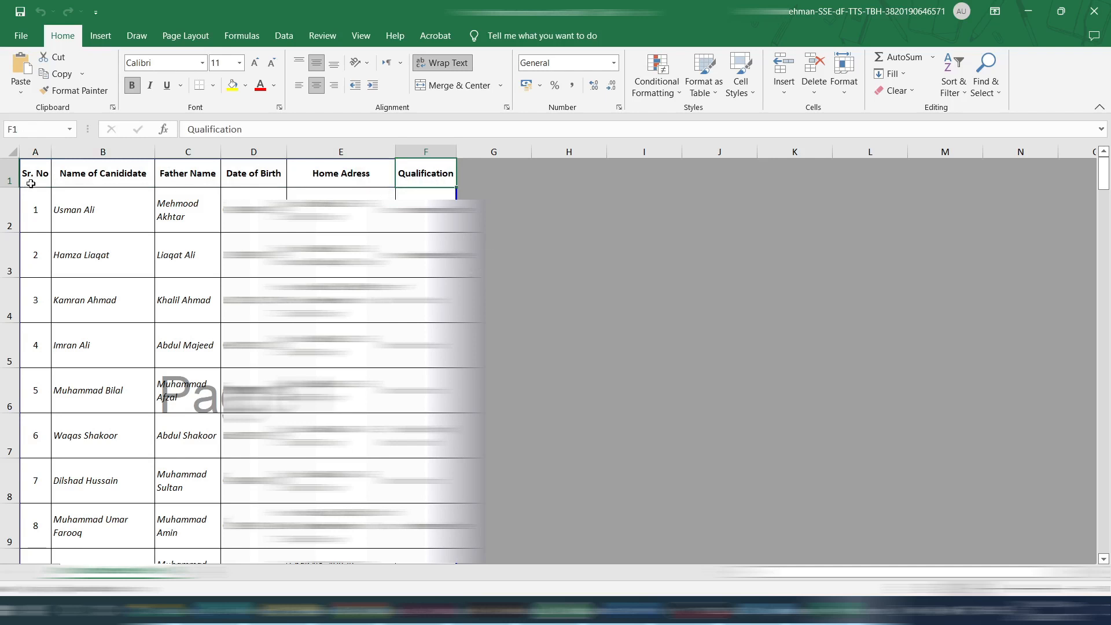
left_click_drag(35, 174, 426, 215)
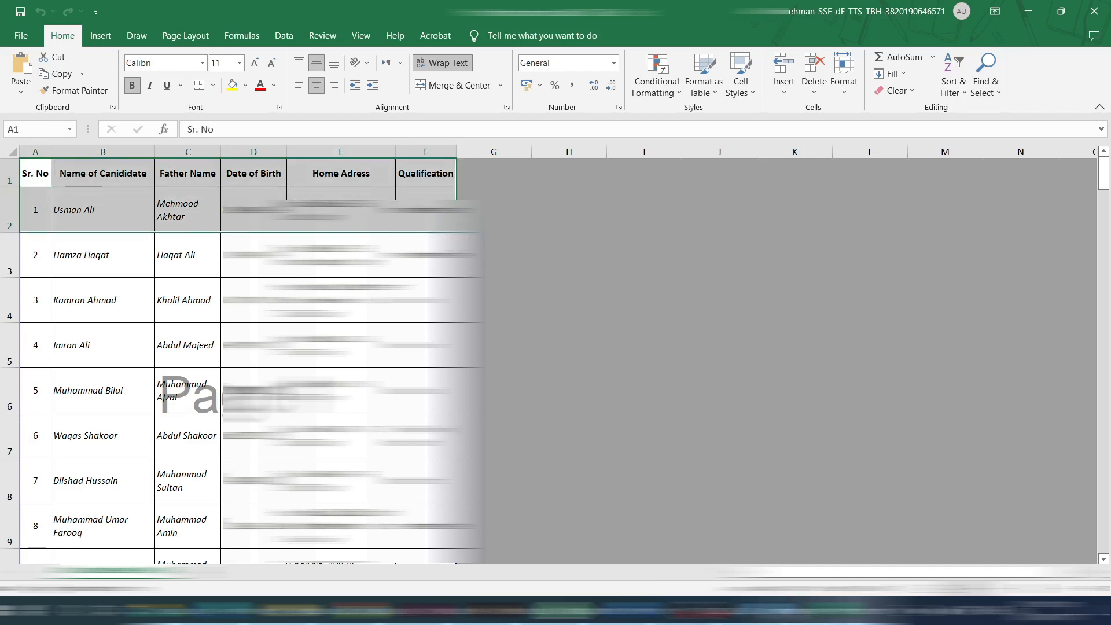
Check the first candidate's name in the workbook and switch back to the Mail Merge document in Word.
left_click(641, 610)
left_click(561, 535)
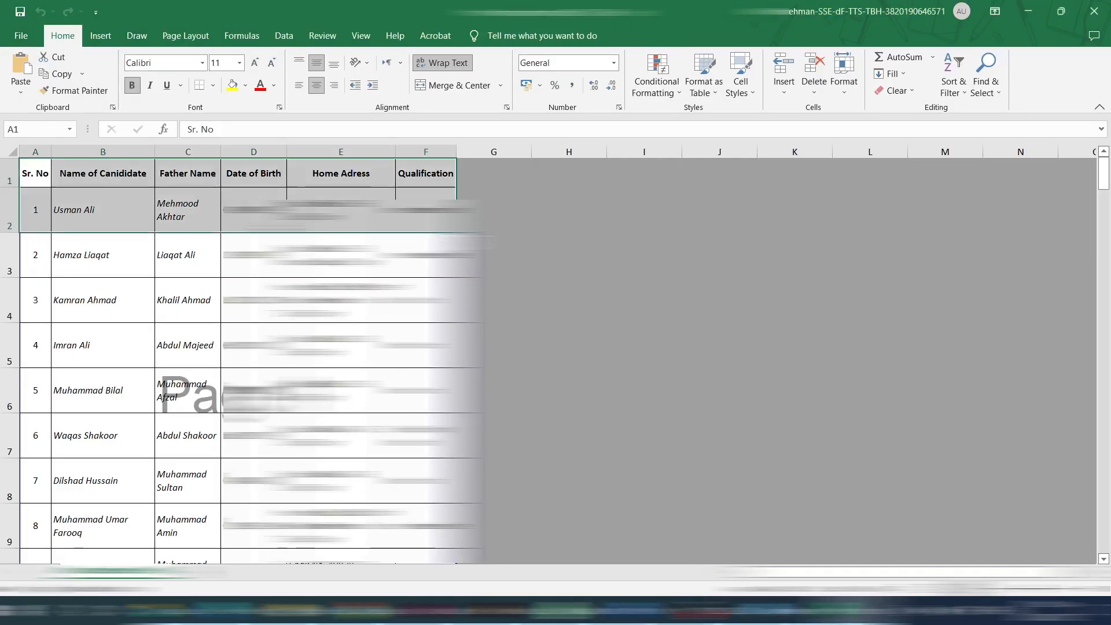
left_click(117, 208)
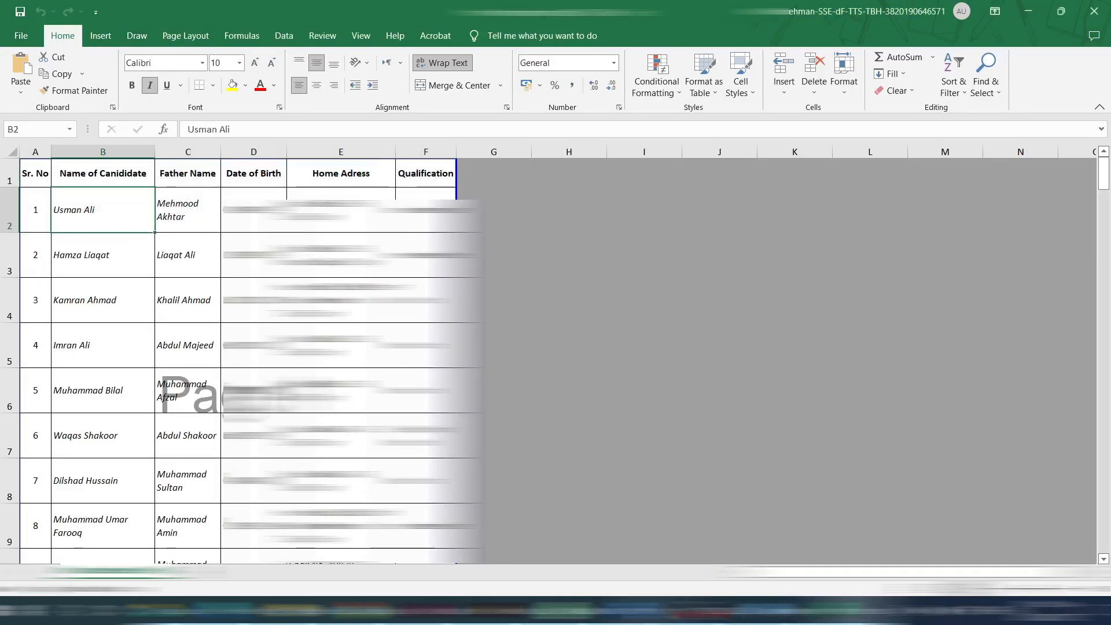
mouse_move(642, 611)
left_click(688, 550)
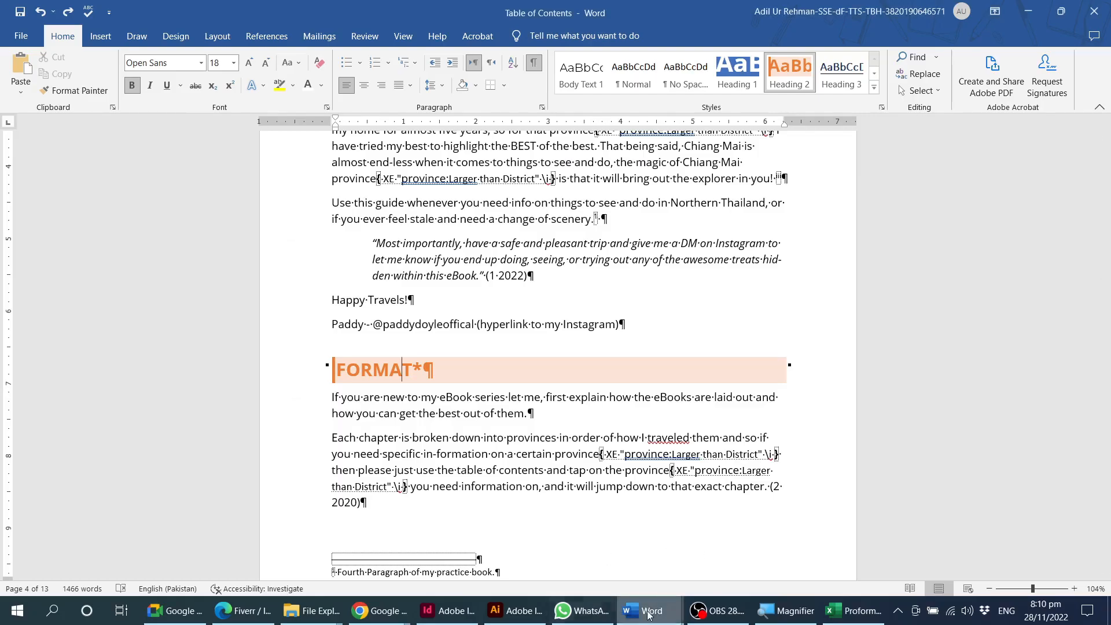
left_click(553, 538)
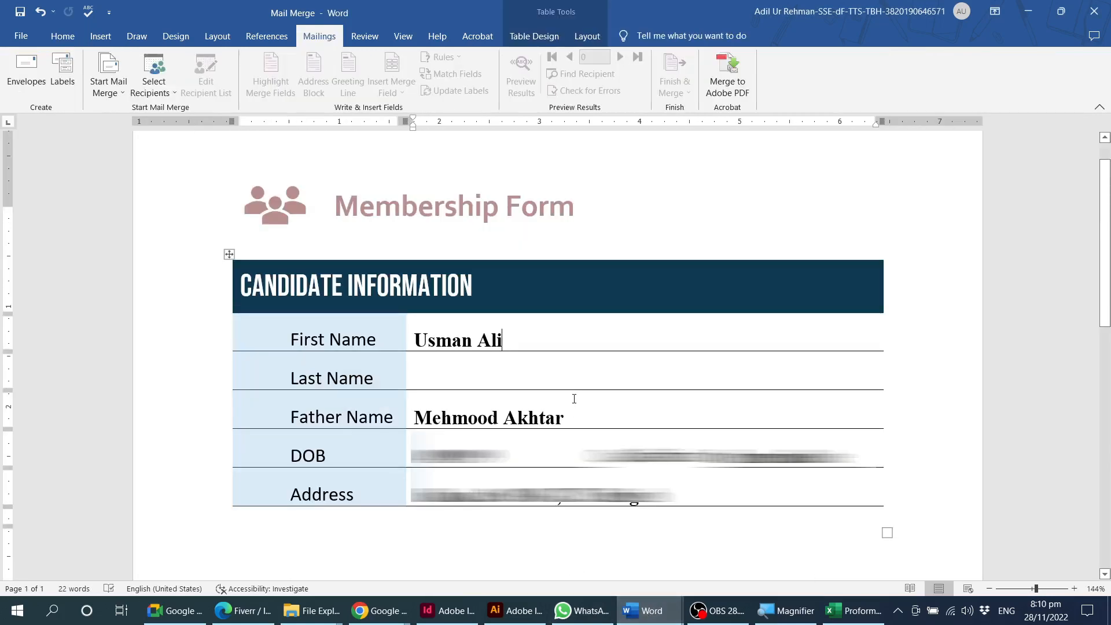
Review the form's candidate fields, the Start Mail Merge document types and the Envelopes and Labels settings.
left_click(491, 297)
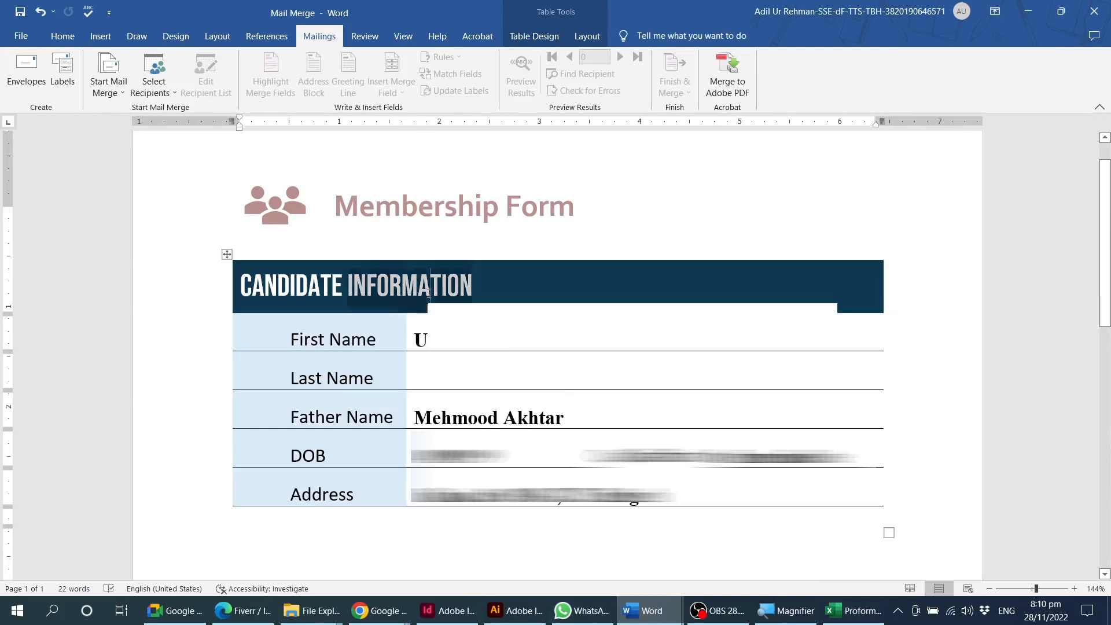
triple_click(428, 295)
left_click(439, 371)
left_click(121, 93)
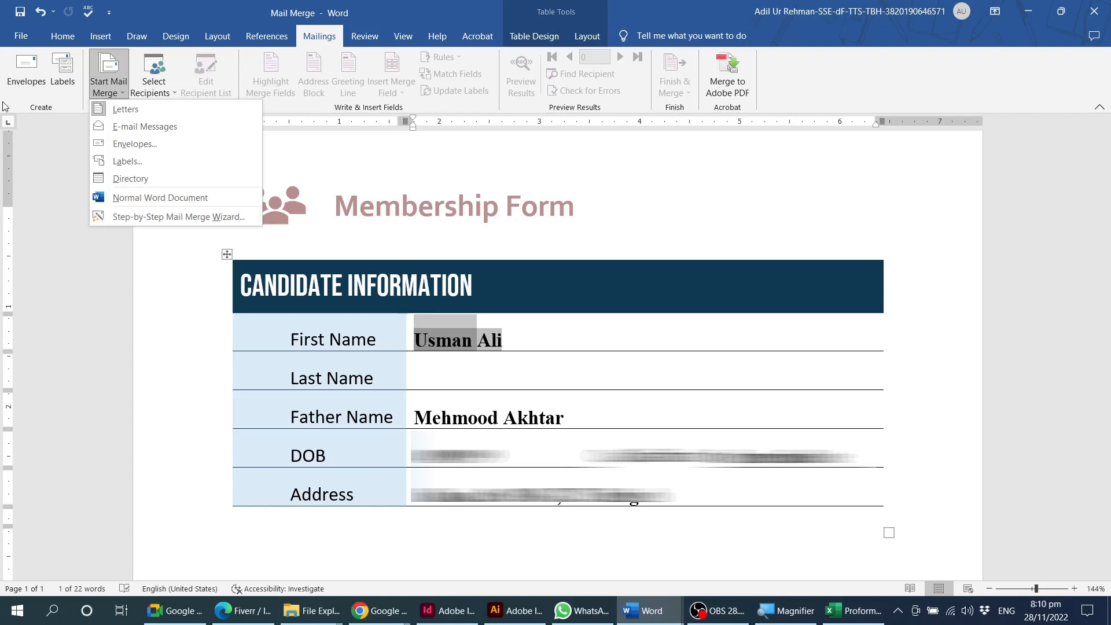
left_click(25, 84)
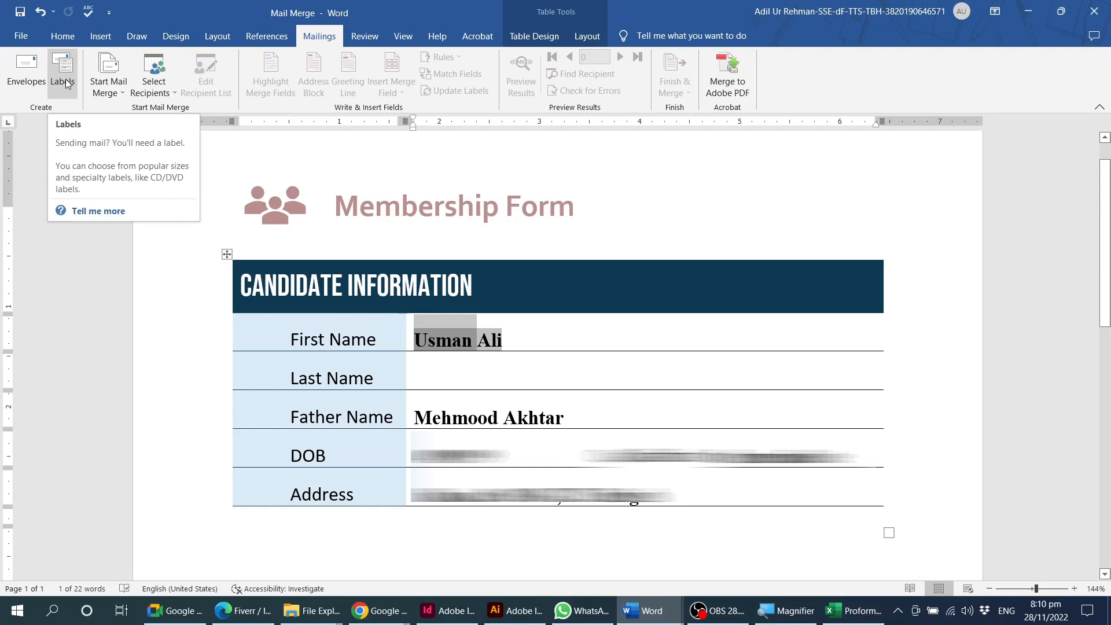
left_click(27, 76)
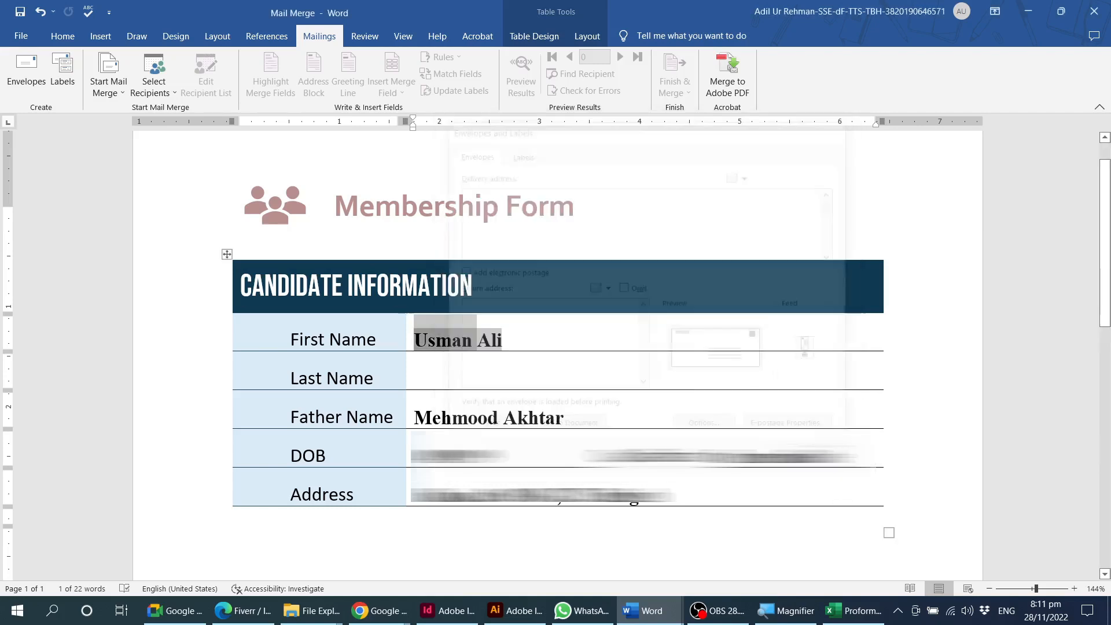
left_click(543, 345)
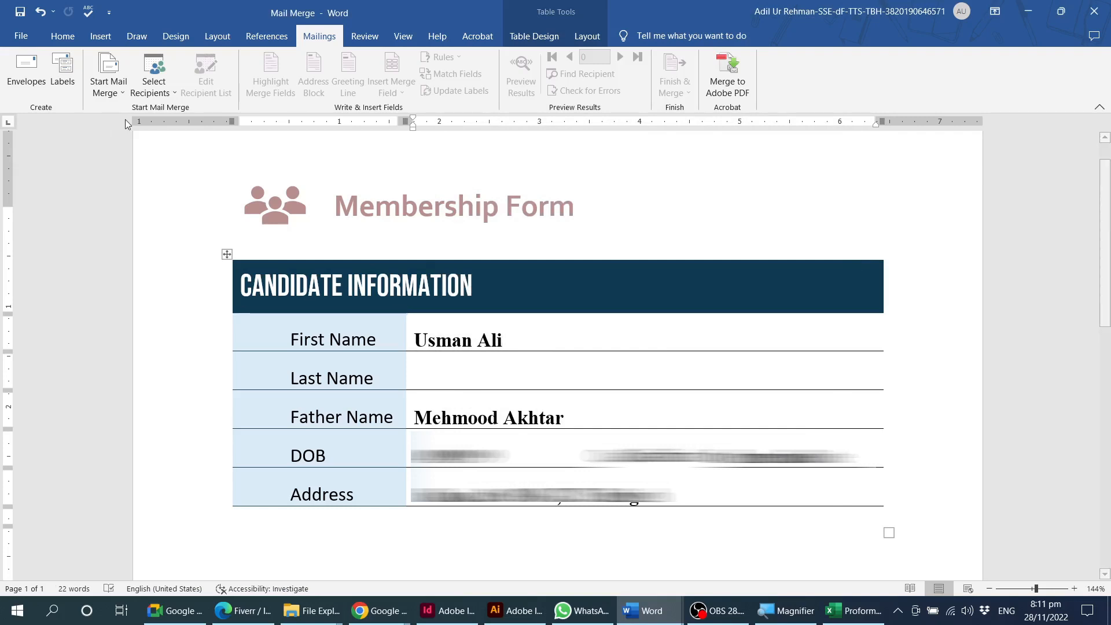
Try to use the candidate list workbook from the Online Course > Batch 2 folder on My Data (D:) as the existing recipient list.
left_click(175, 95)
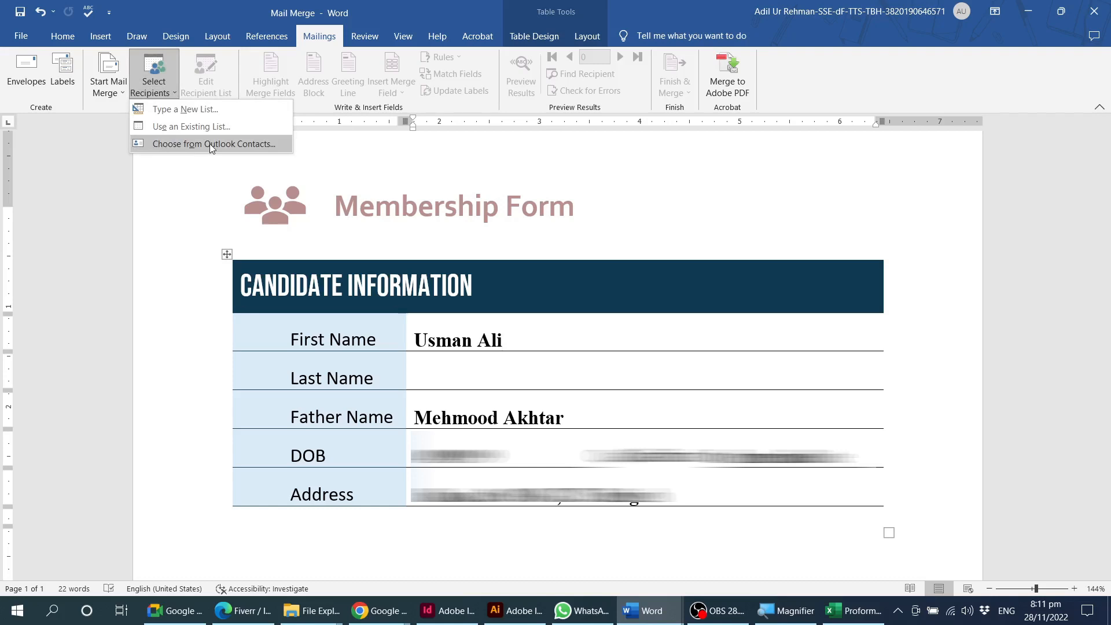
left_click(247, 127)
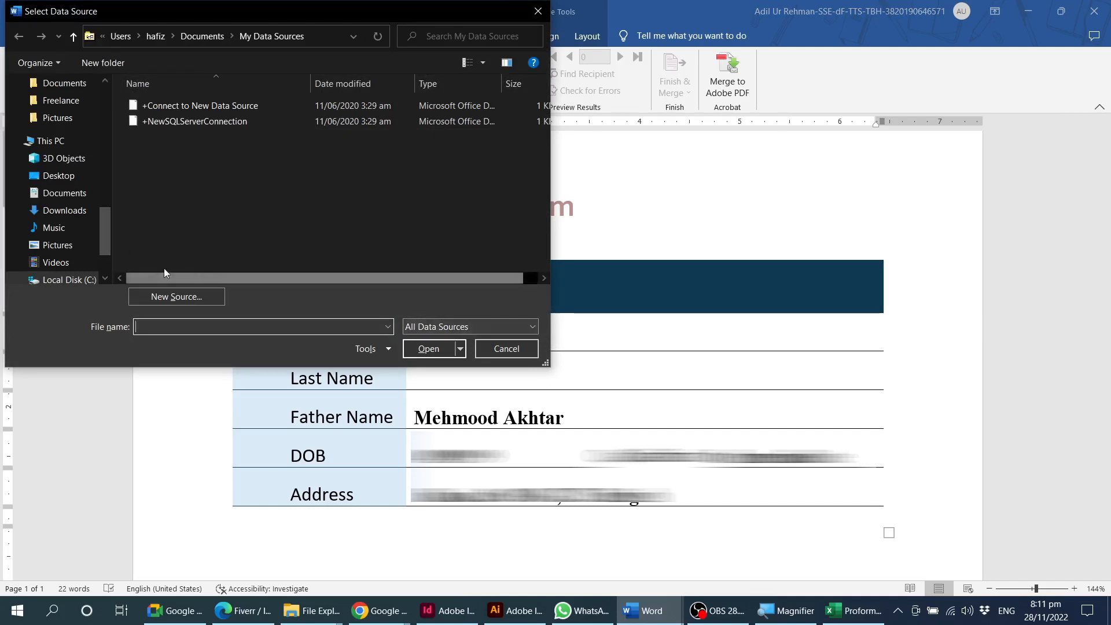
mouse_move(104, 237)
left_mouse_down()
mouse_move(108, 193)
mouse_move(109, 252)
left_mouse_up()
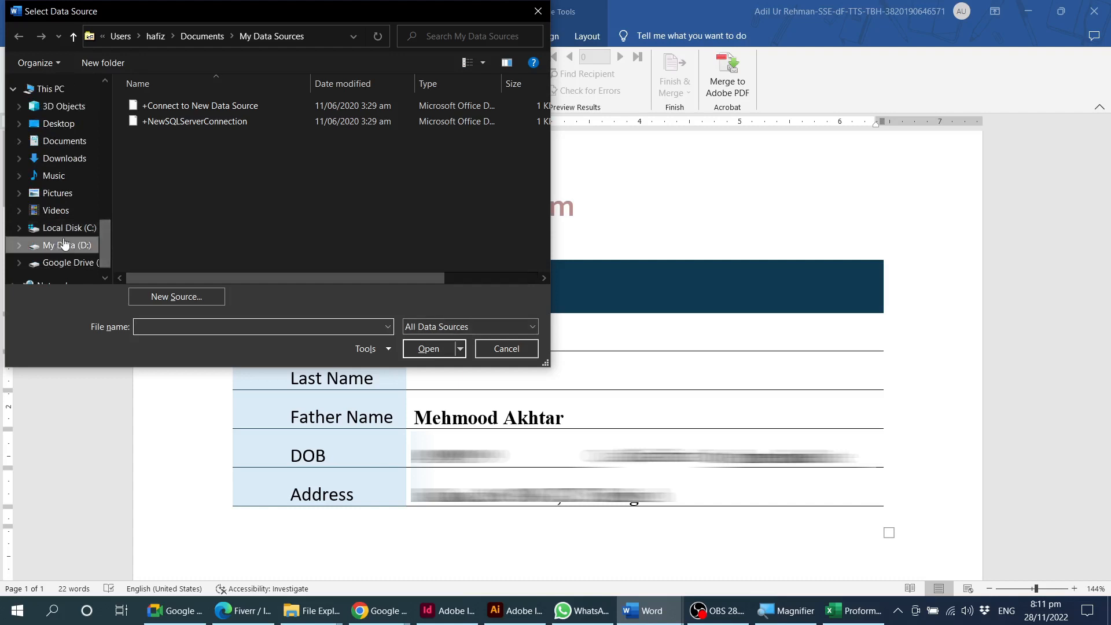
left_click(65, 243)
scroll(174, 230, "down", 2)
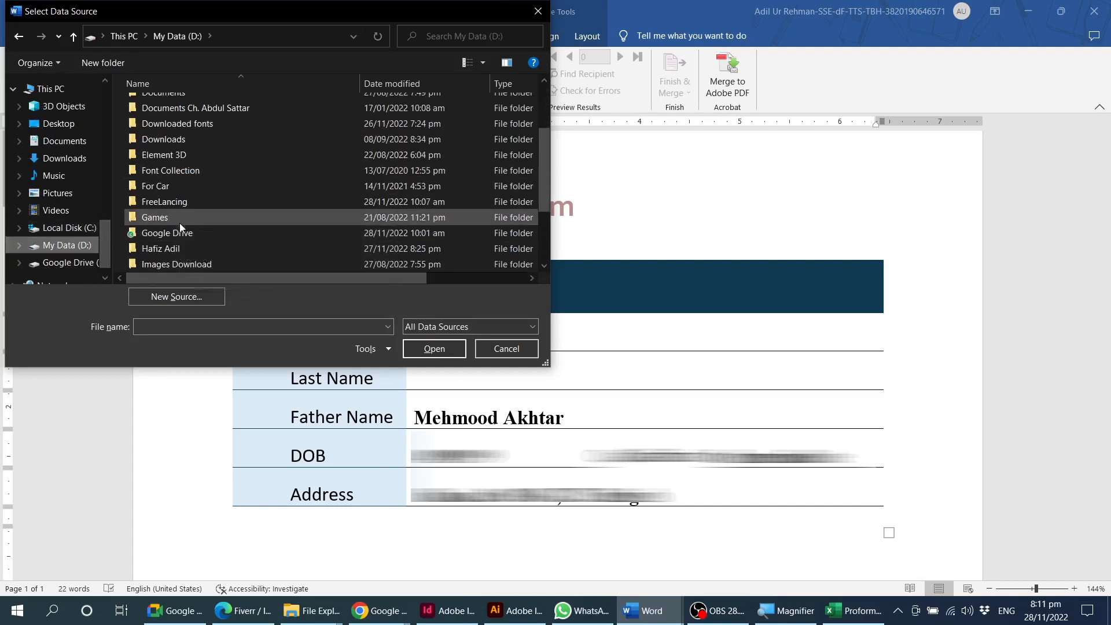
double_click(190, 247)
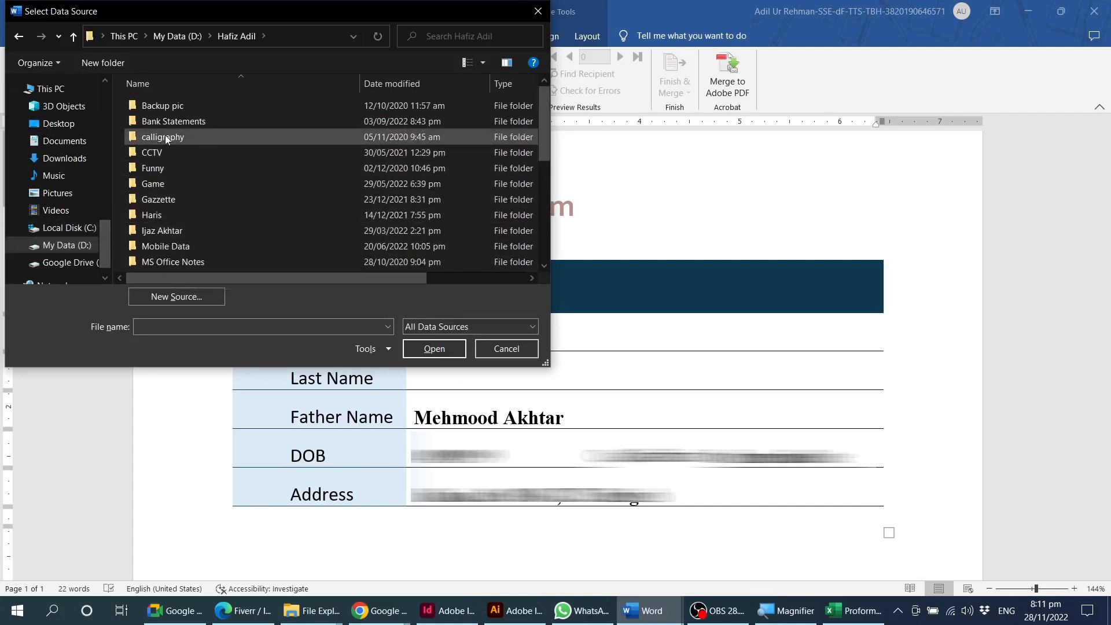
scroll(191, 219, "down", 1)
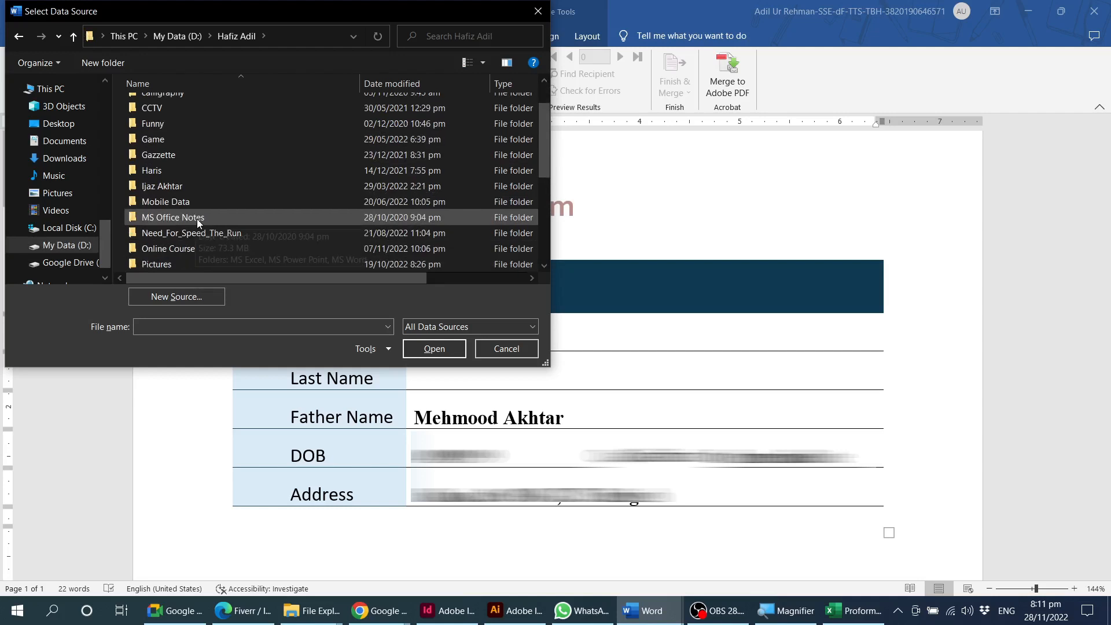
double_click(159, 248)
double_click(152, 119)
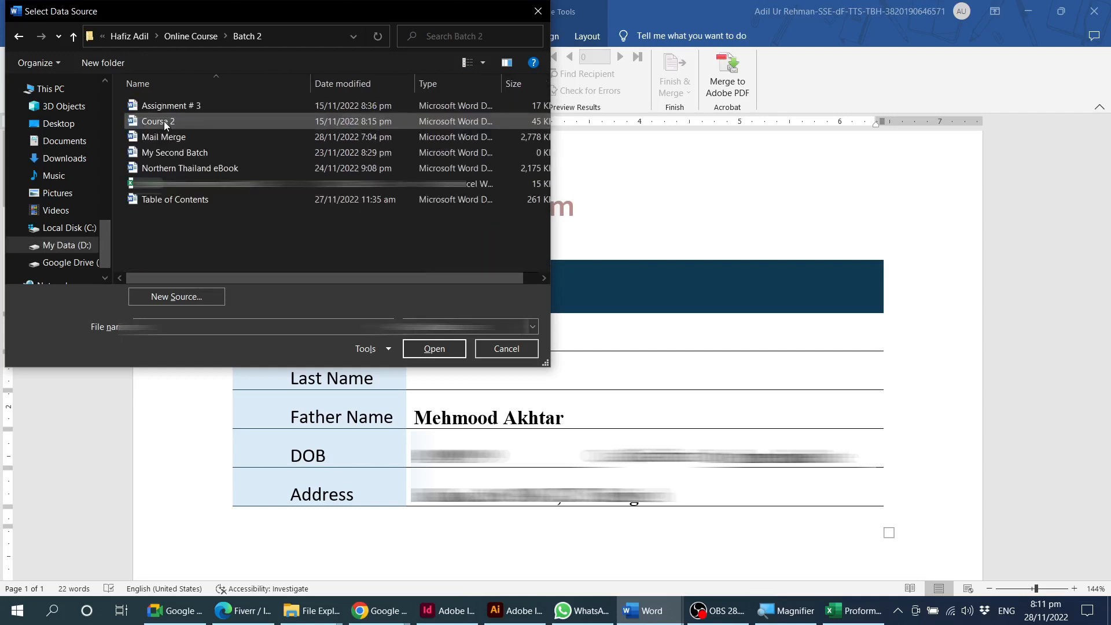
left_click(164, 183)
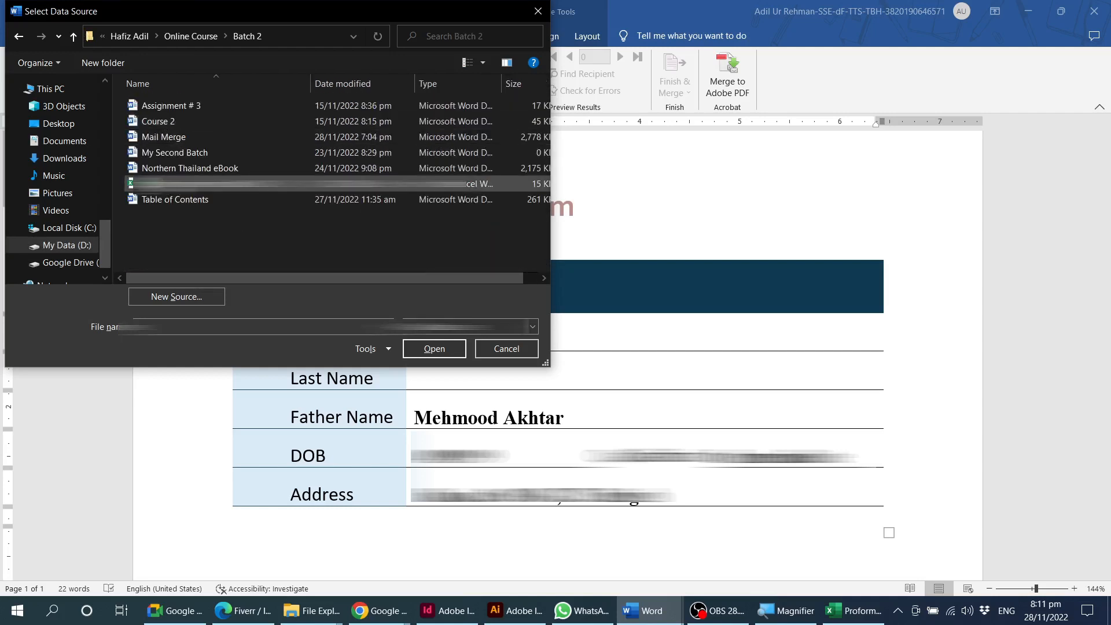
left_click(427, 347)
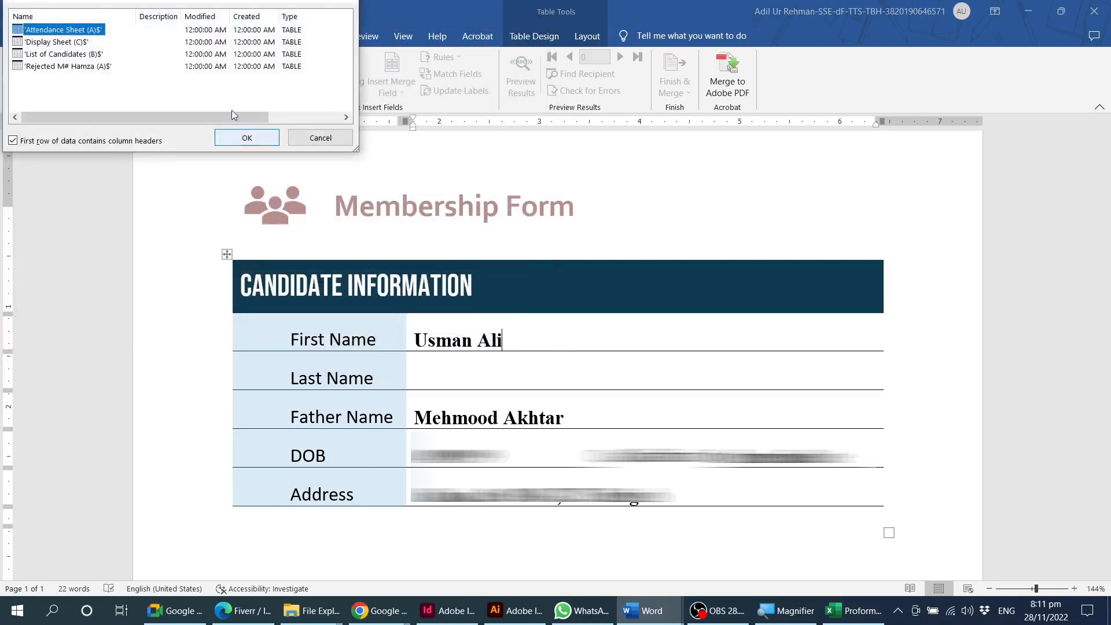
Try to connect the 'Attendance Sheet (A)$' table as the recipient source, with its first row as column headers.
left_click_drag(150, 1, 617, 176)
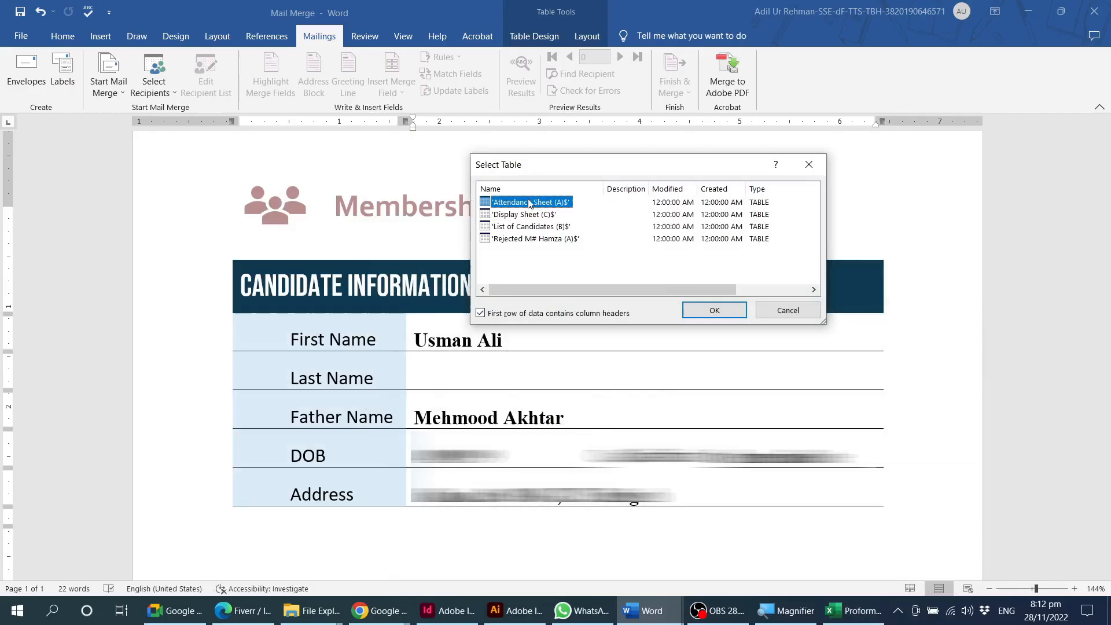
left_click(510, 214)
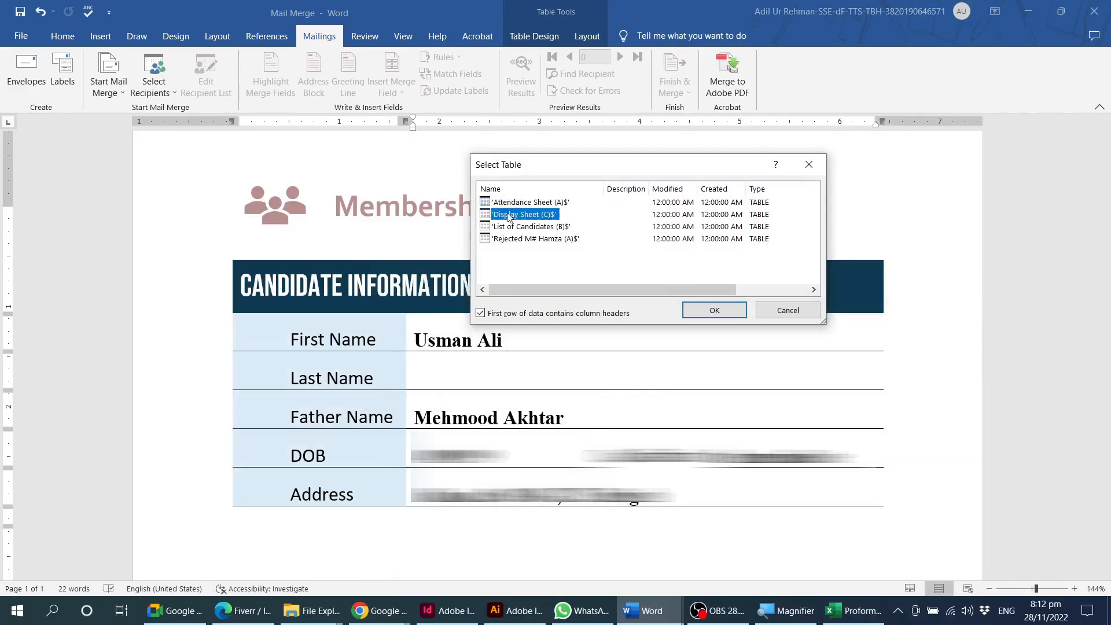
left_click(528, 226)
left_click(528, 241)
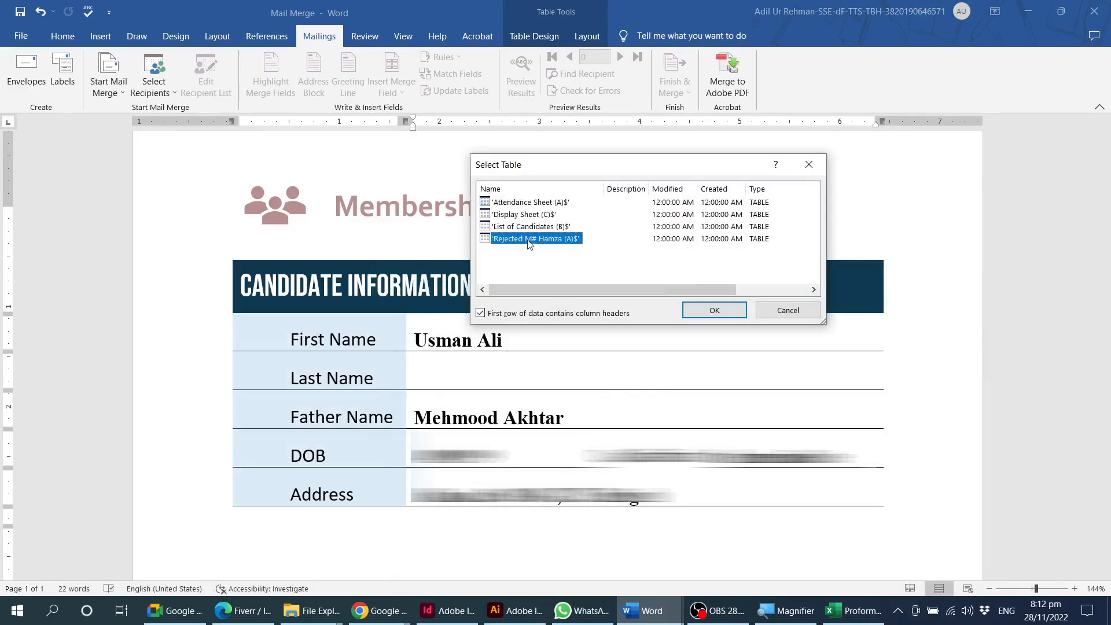
left_click(525, 203)
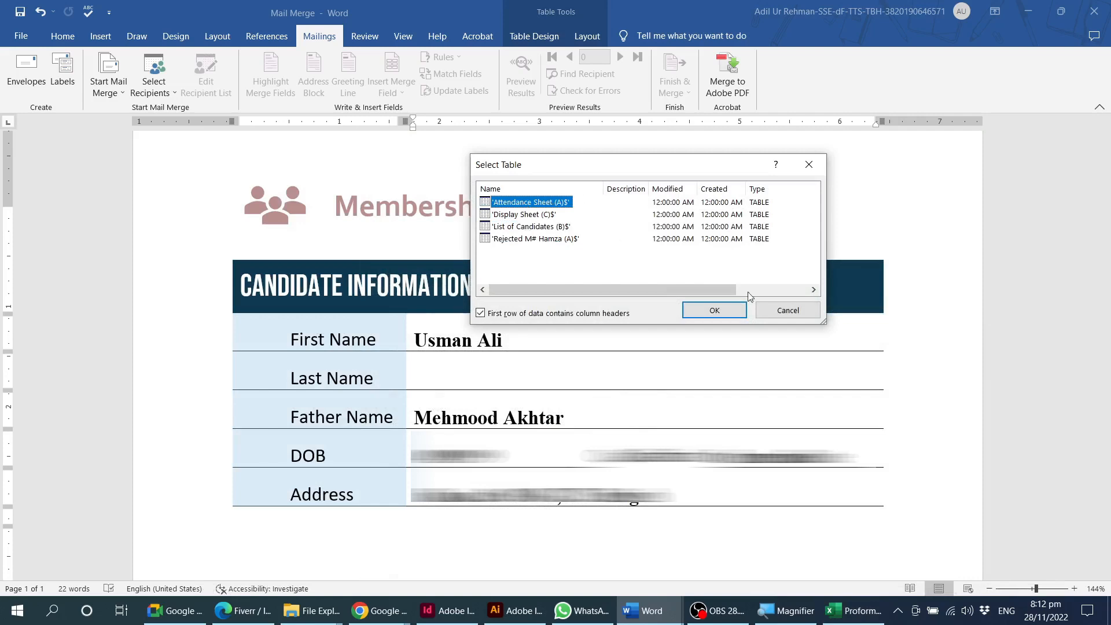
left_click(715, 311)
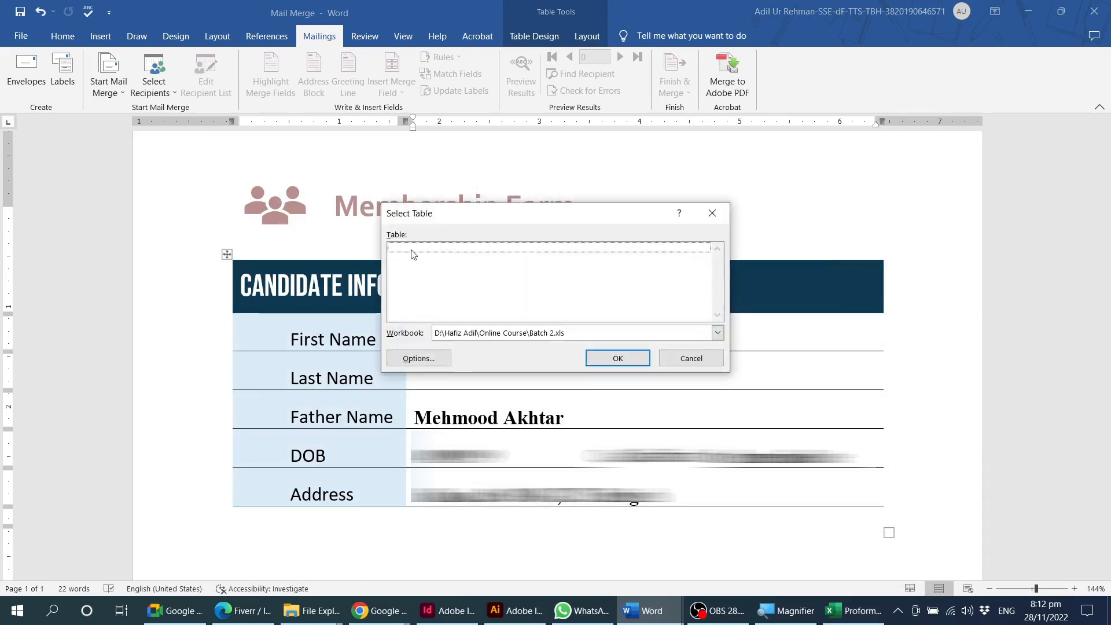
left_click(594, 354)
Switch to Excel, close the candidate workbook and return to the mailing tools of the Mail Merge document in Word.
left_click(852, 622)
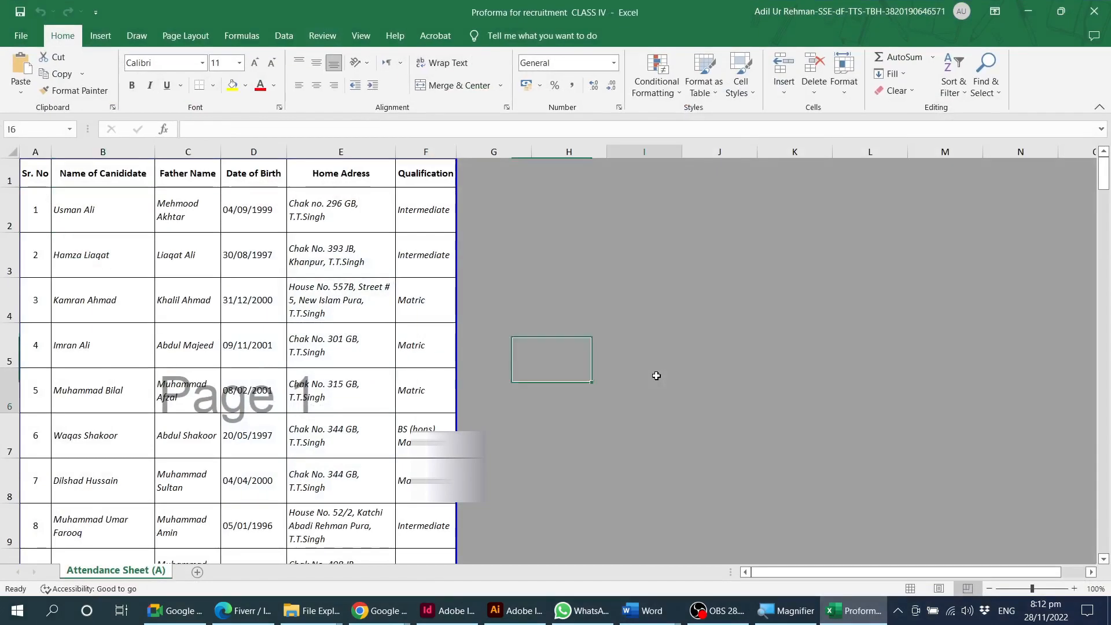
left_click(655, 375)
left_click(785, 513)
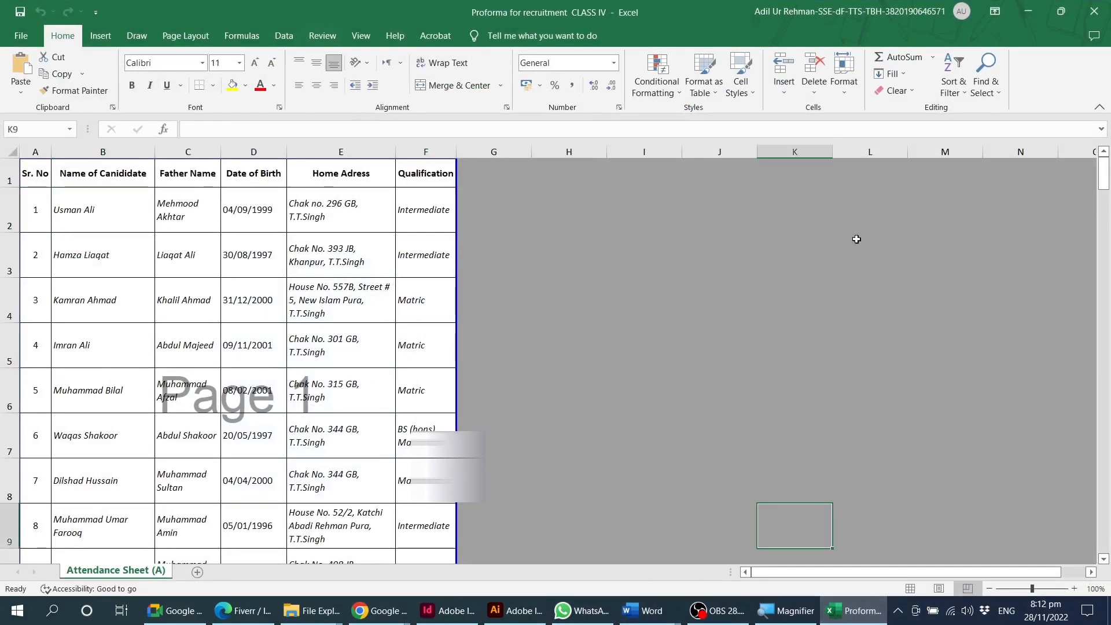
left_click(1093, 11)
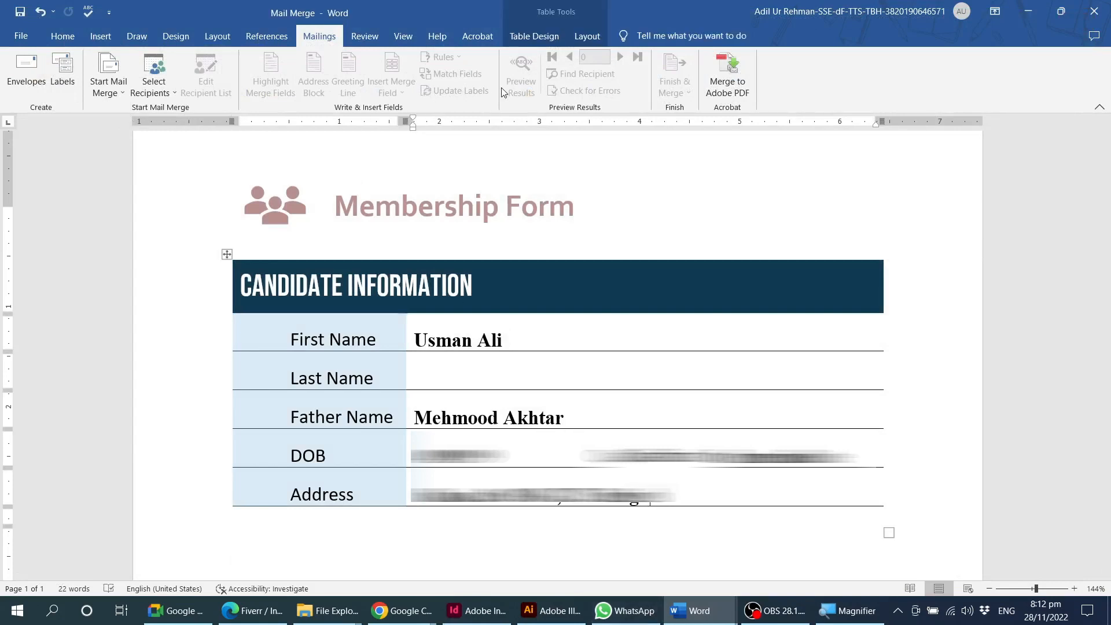
left_click(535, 36)
left_click(319, 36)
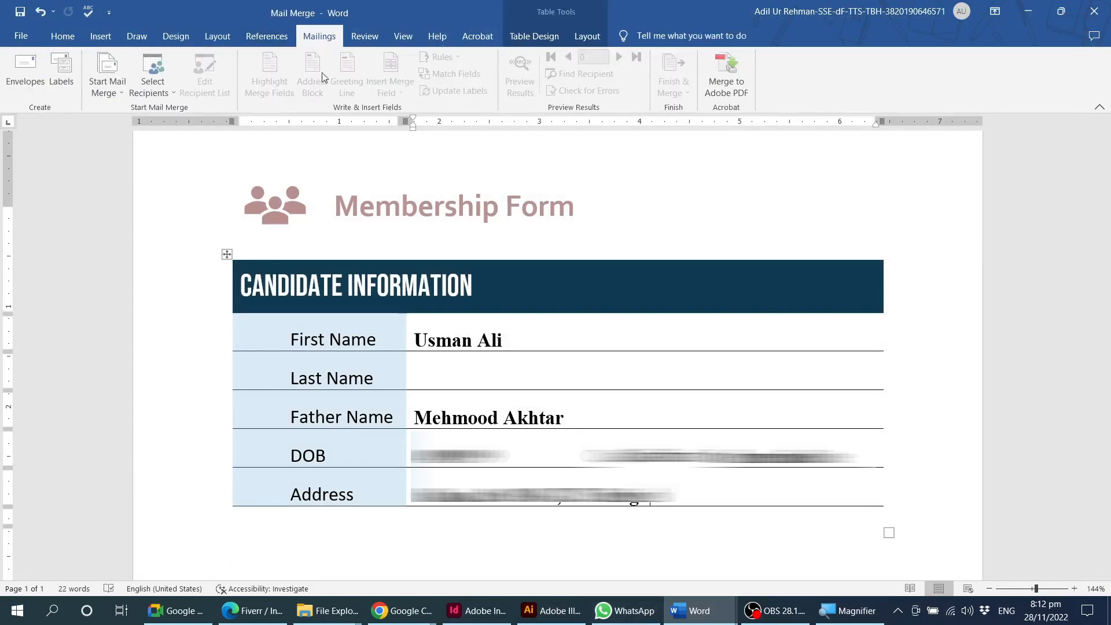
Create a new document from the Membership form template.
key("ctrl+n")
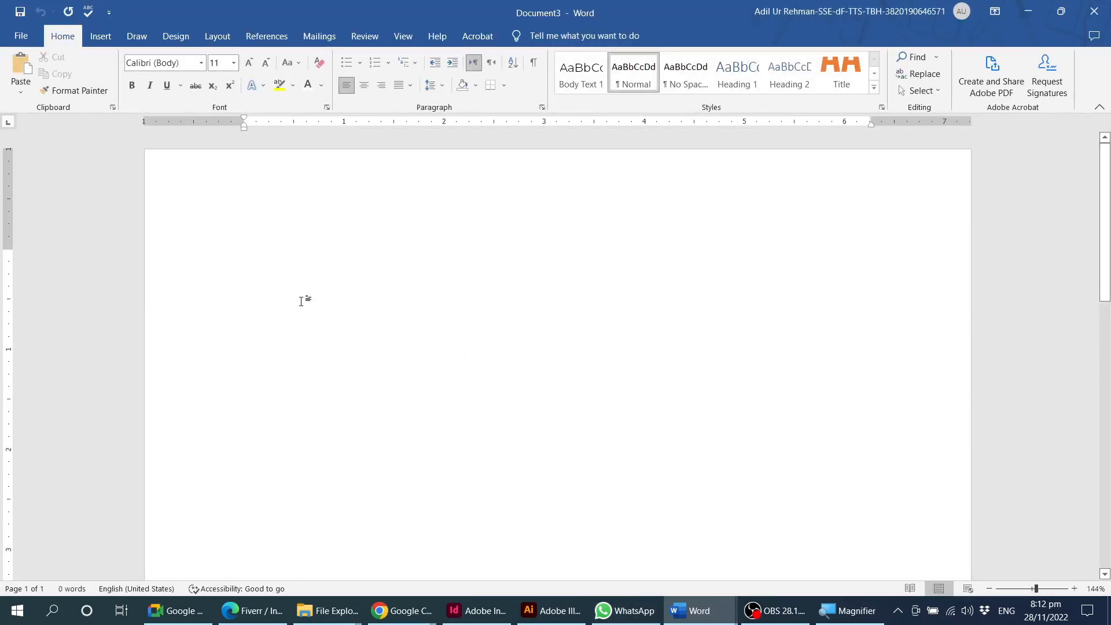
left_click(21, 36)
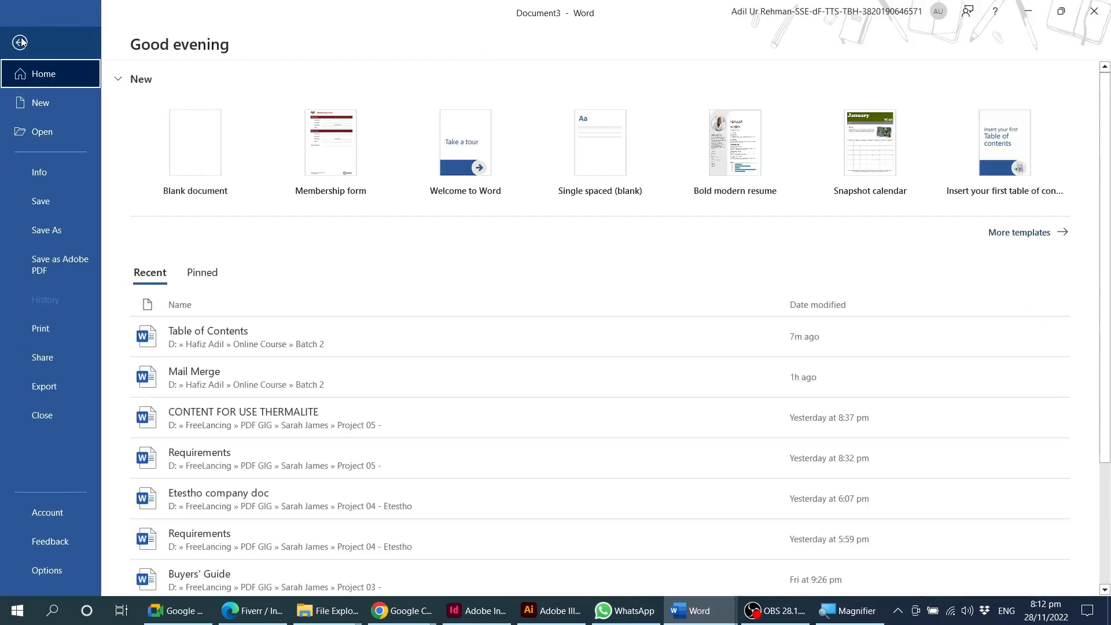
left_click(1020, 232)
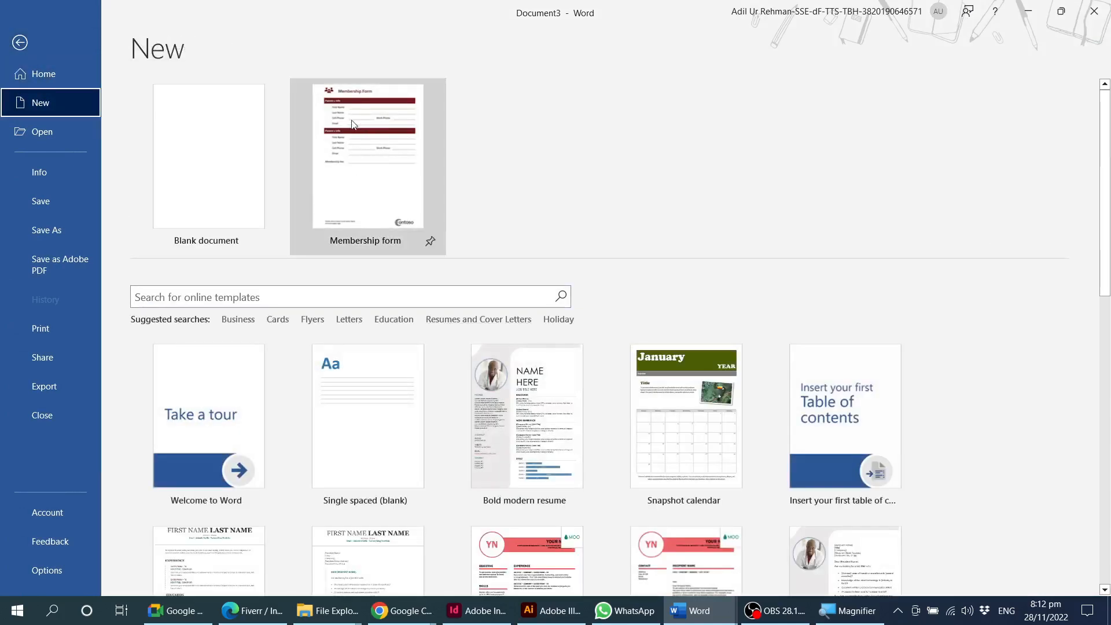
left_click(378, 121)
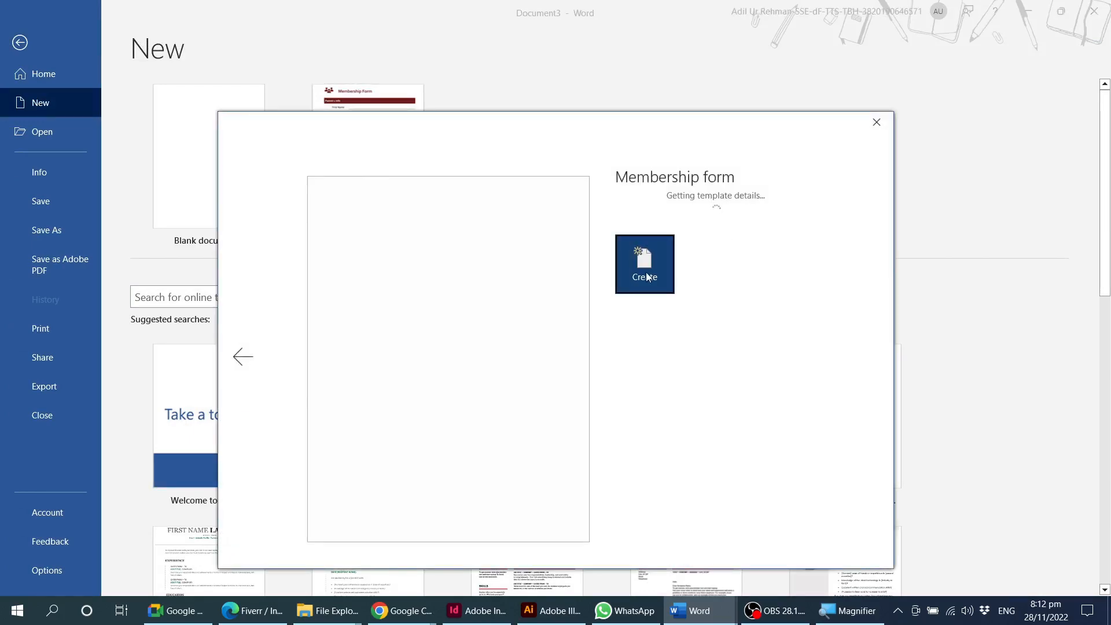
left_click(644, 273)
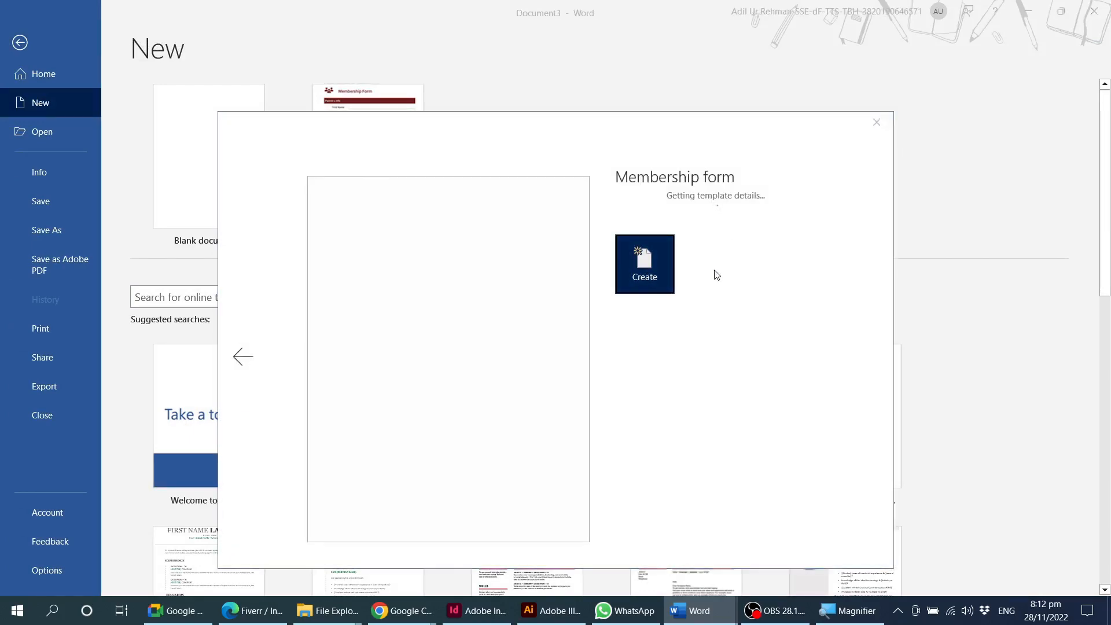
Replace the "Parent 1 Info" heading with "Candidate Information".
scroll(442, 315, "down", 2)
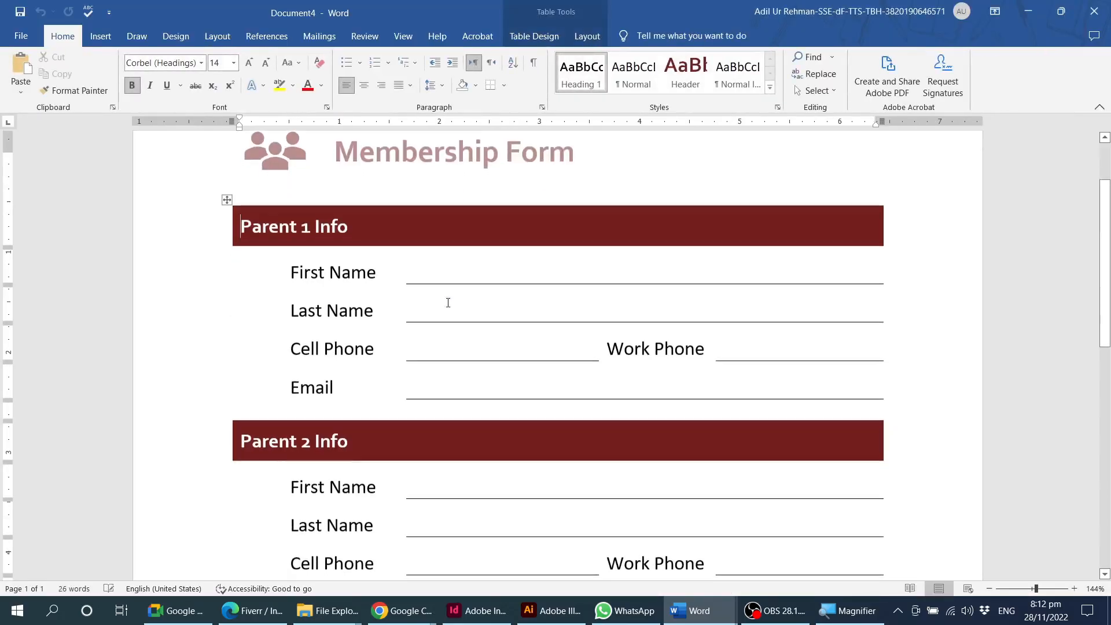
triple_click(319, 233)
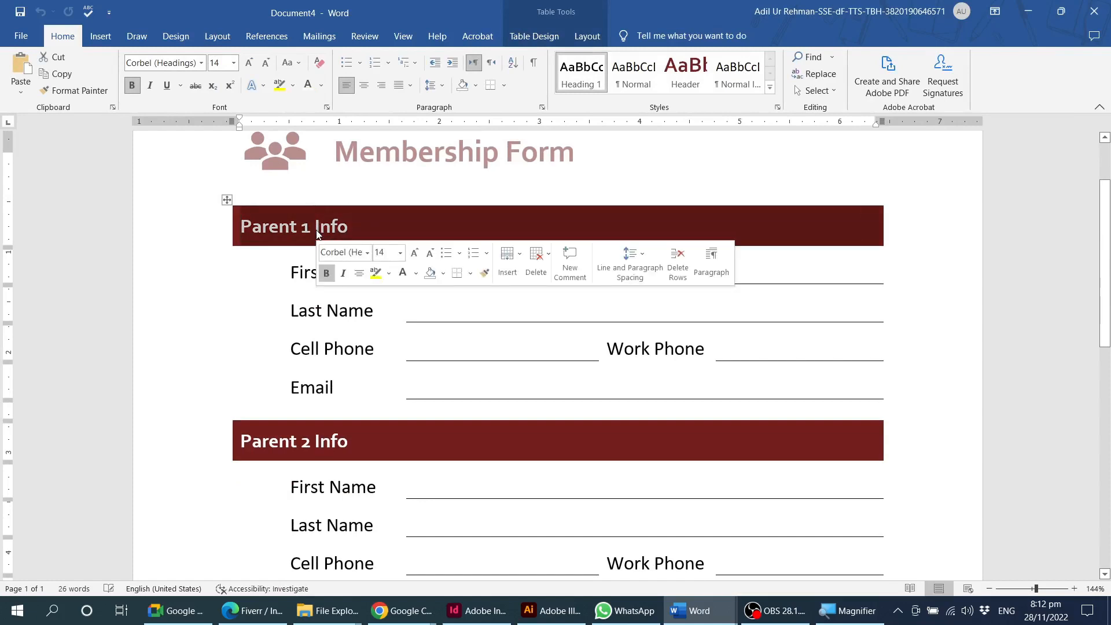
type("Candi")
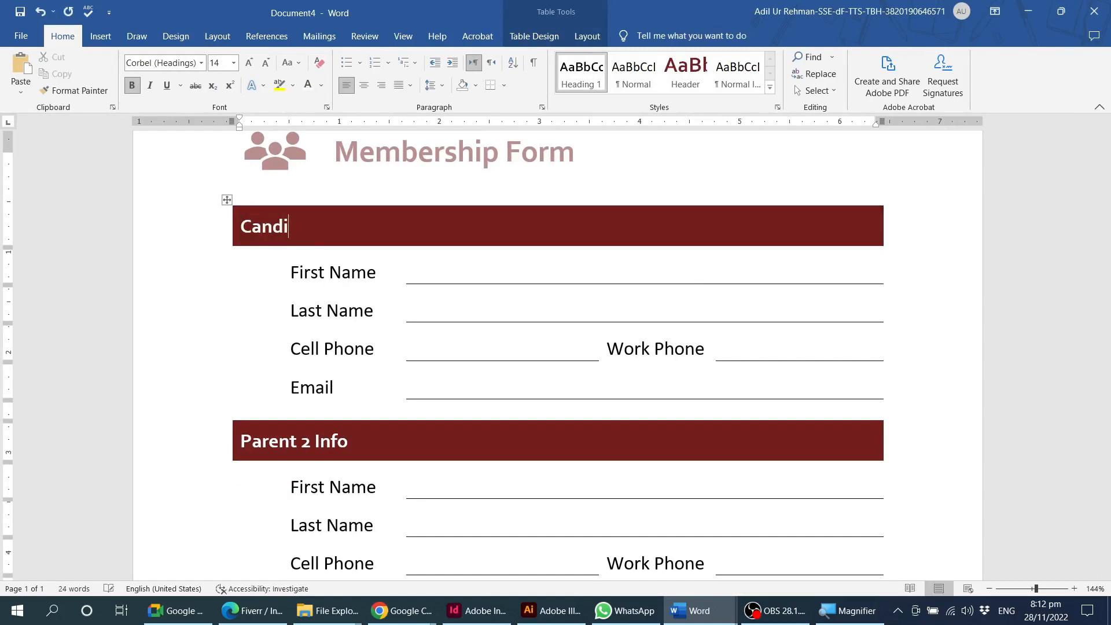
type("date Informtation")
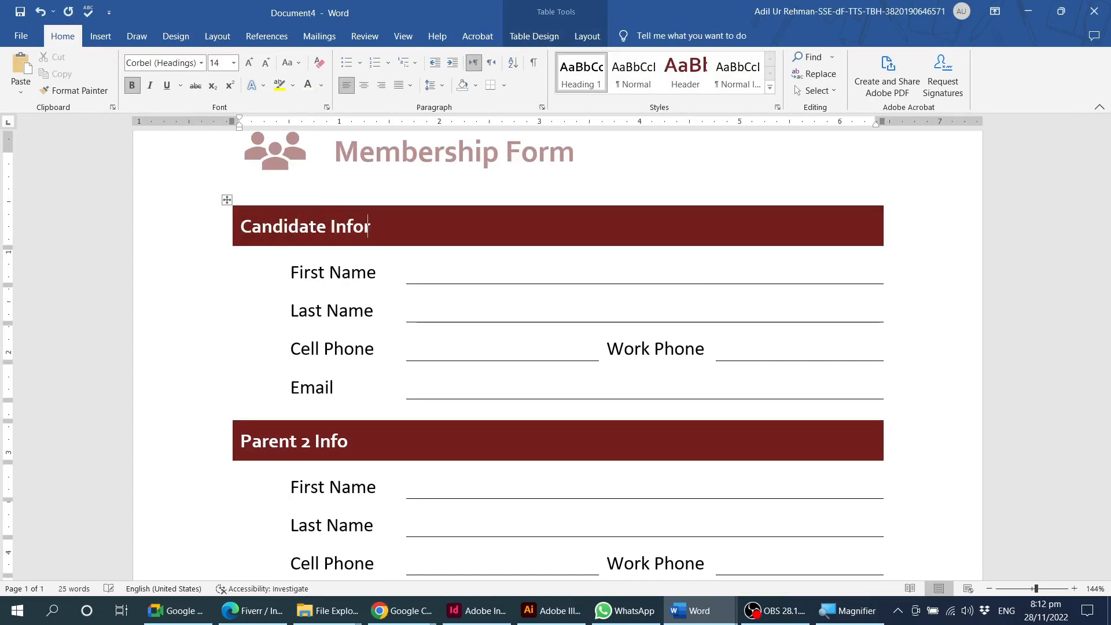
key("BackSpace")
key("BackSpace")
key("BackSpace")
key("BackSpace")
key("BackSpace")
key("BackSpace")
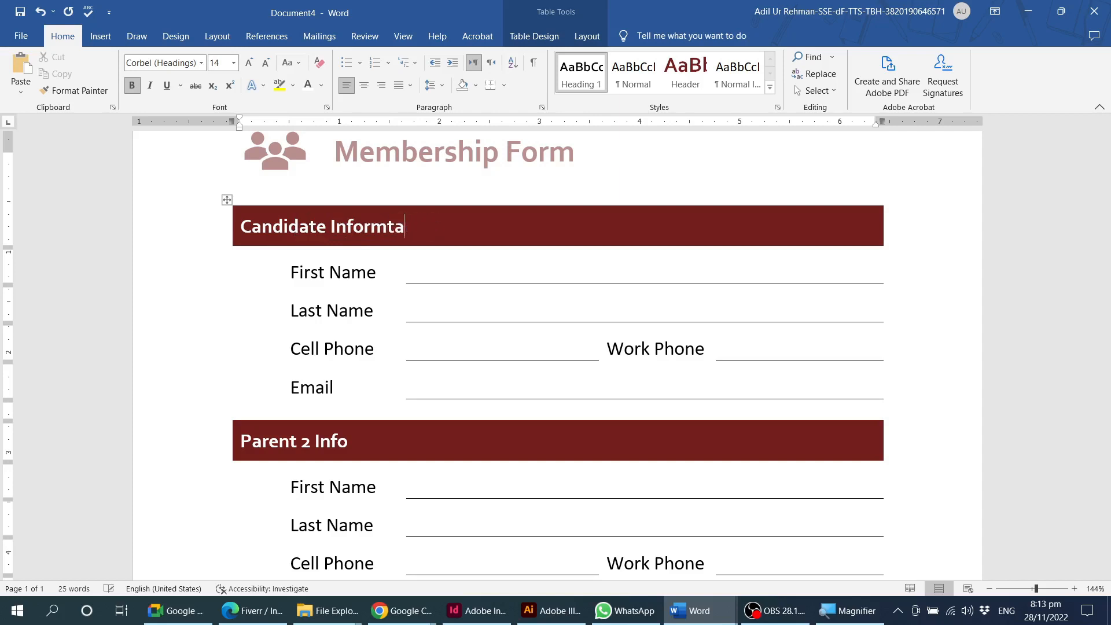
type("ation")
Relabel the First Name field as "Name" and the Last Name field as "Father Name" in the candidate section.
triple_click(321, 275)
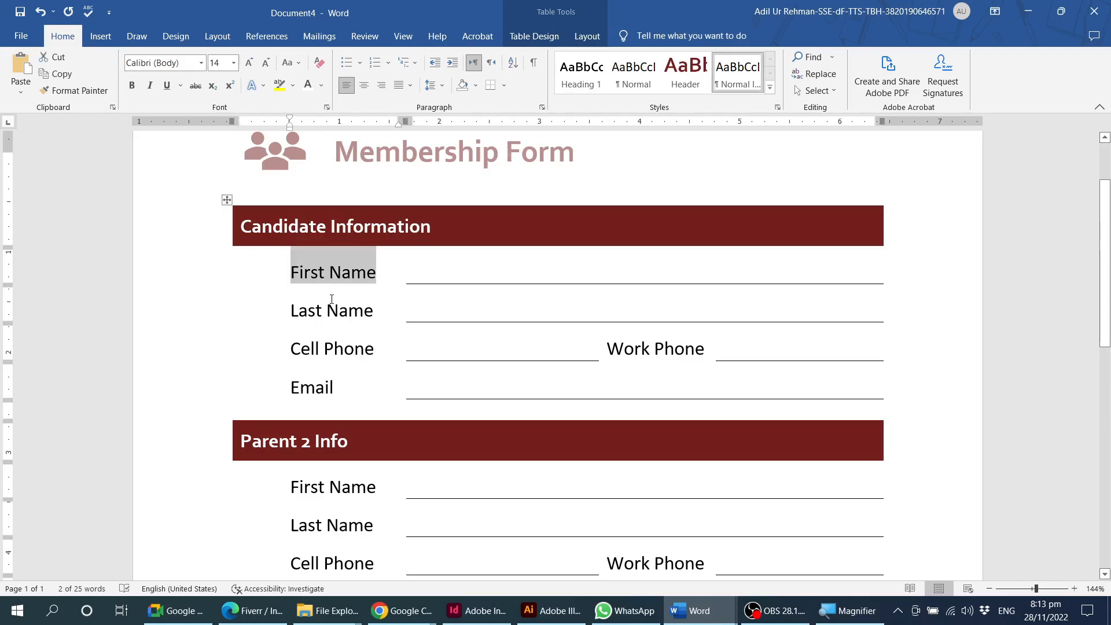
type("Name")
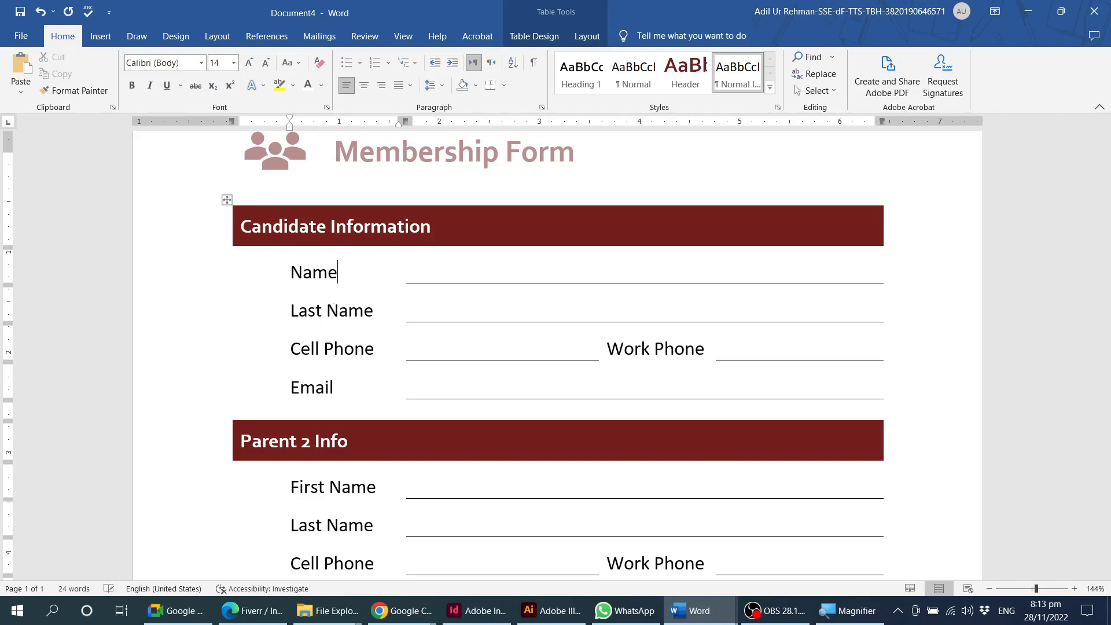
triple_click(329, 310)
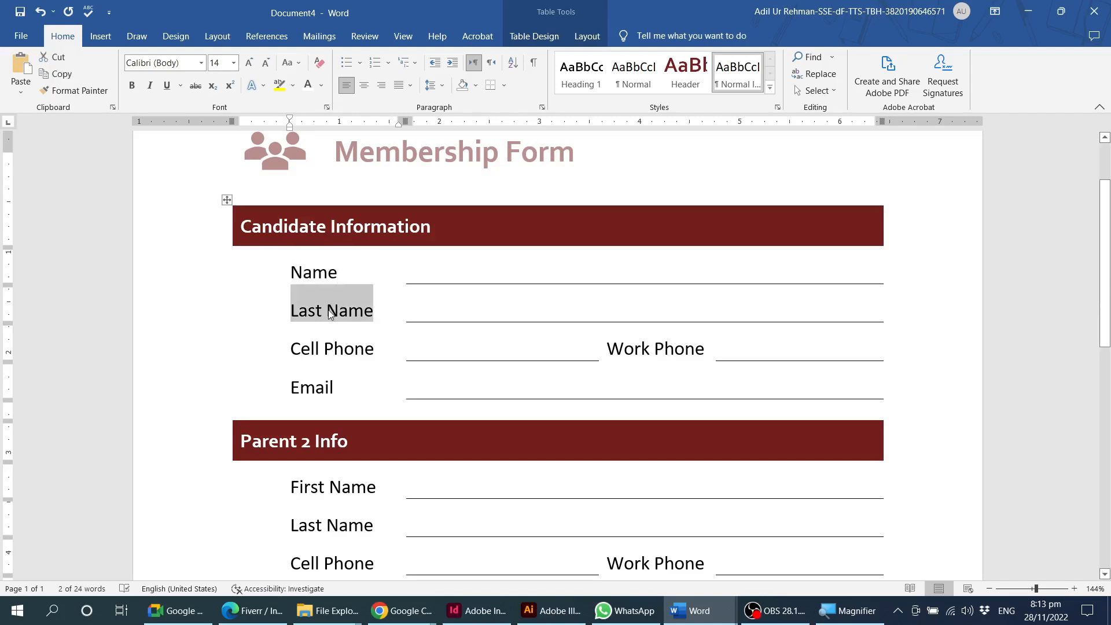
type("Father")
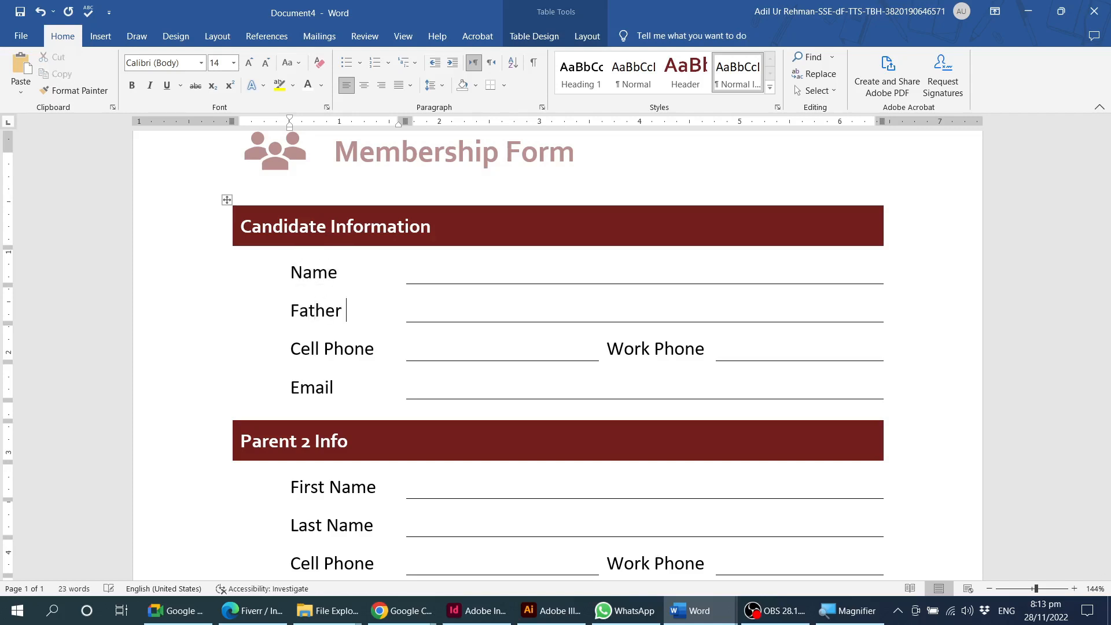
type(" Name")
Relabel the Cell Phone field in the Candidate Information section as "DOB".
triple_click(329, 348)
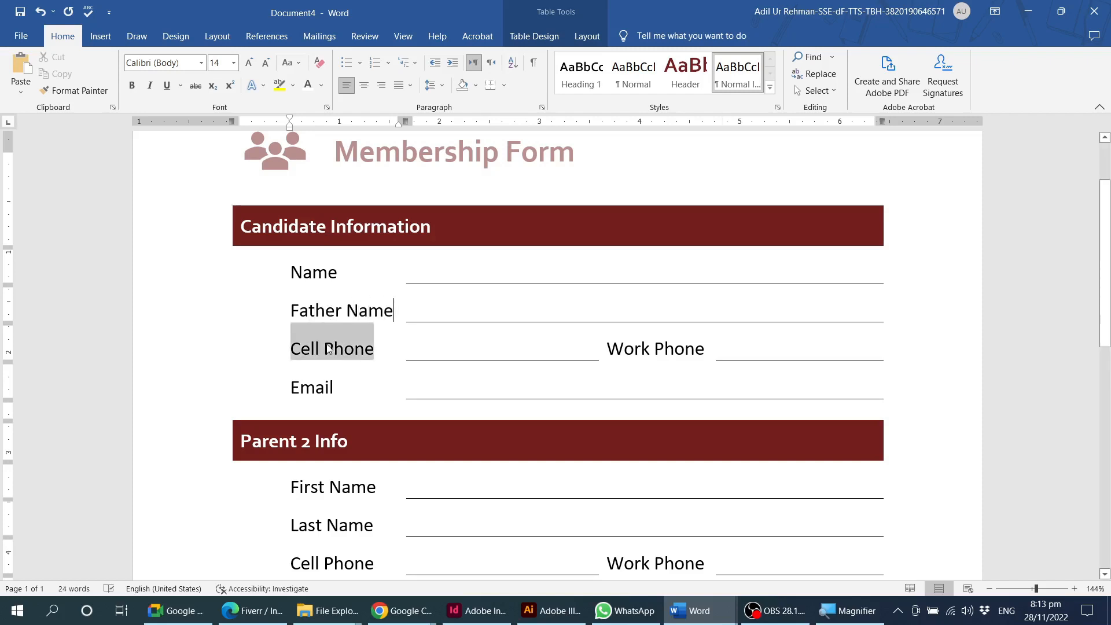
type("DOV")
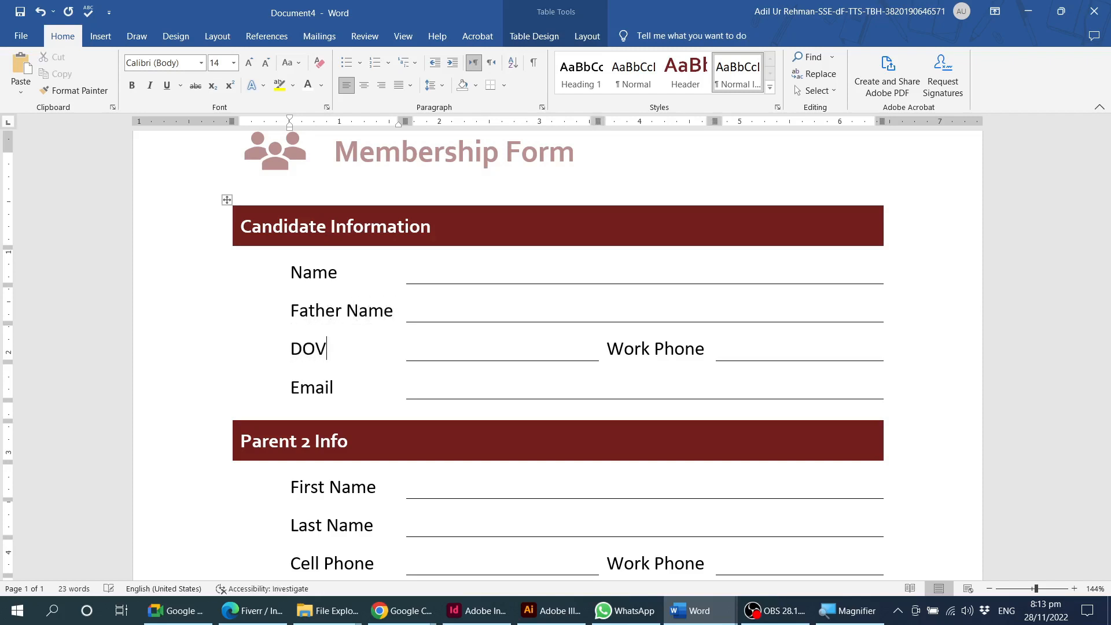
key("BackSpace")
type("B")
Relabel the candidate section's Work Phone field as "Qualification" and its Email field as "Address".
triple_click(616, 346)
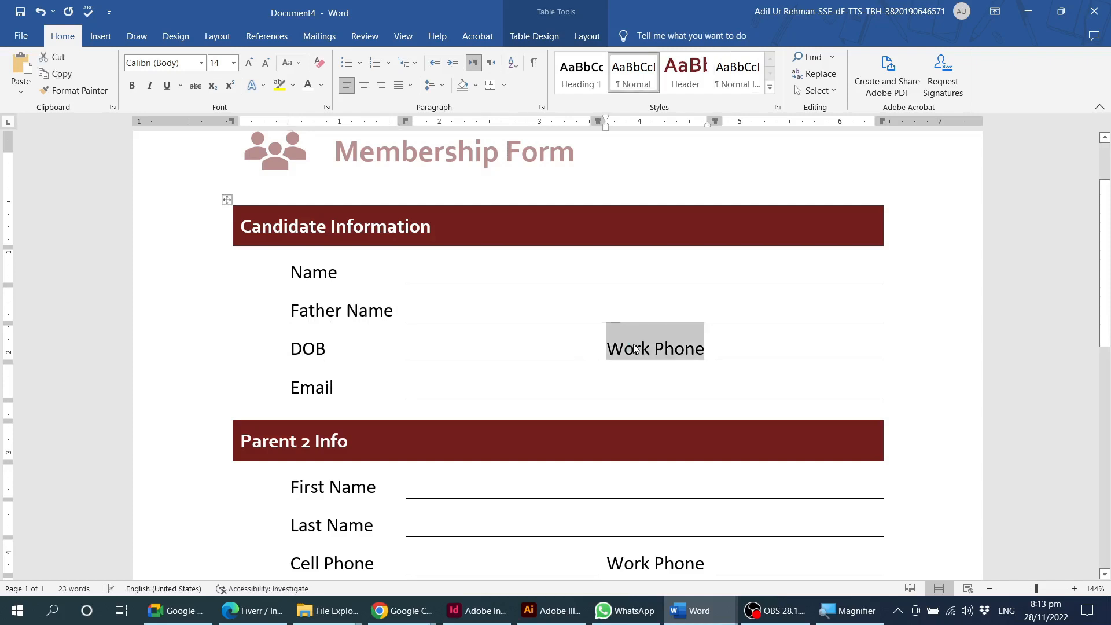
type("Qualification")
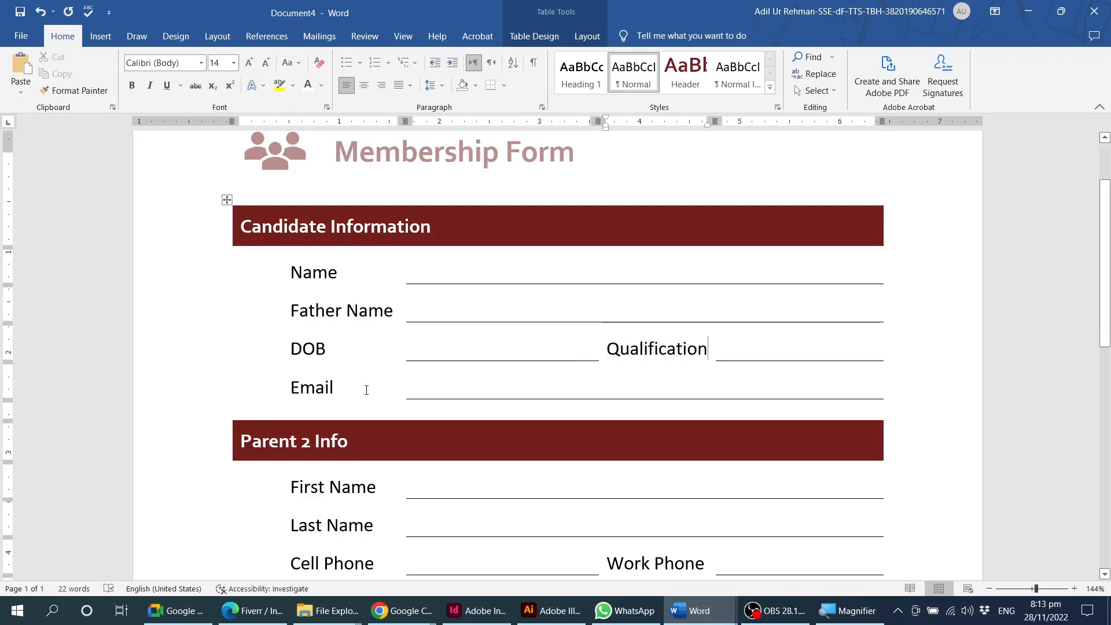
double_click(325, 392)
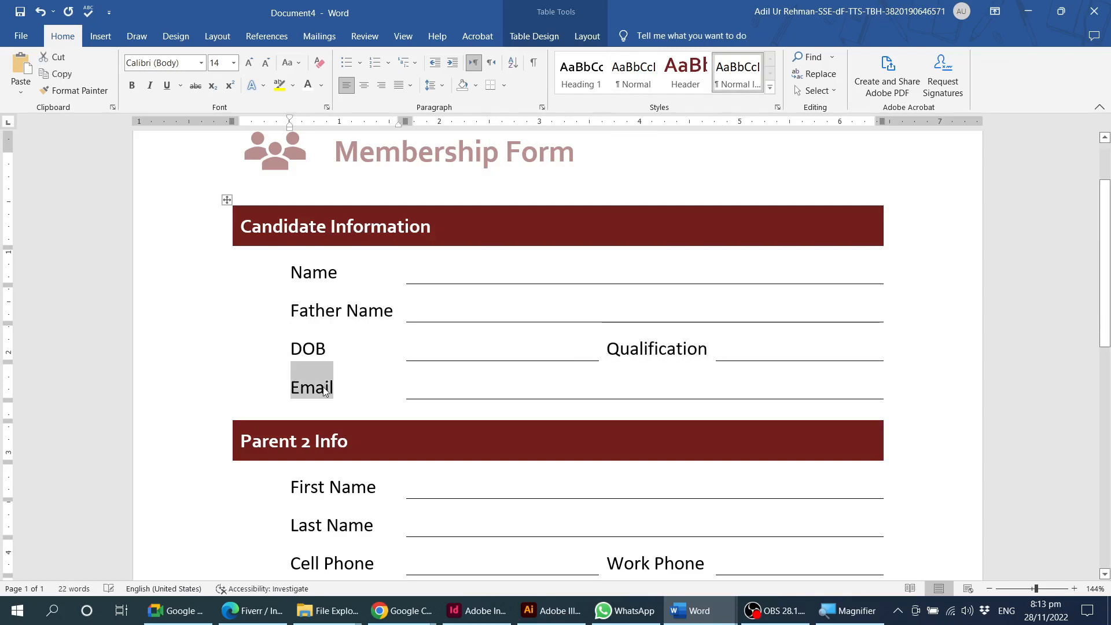
type("Address")
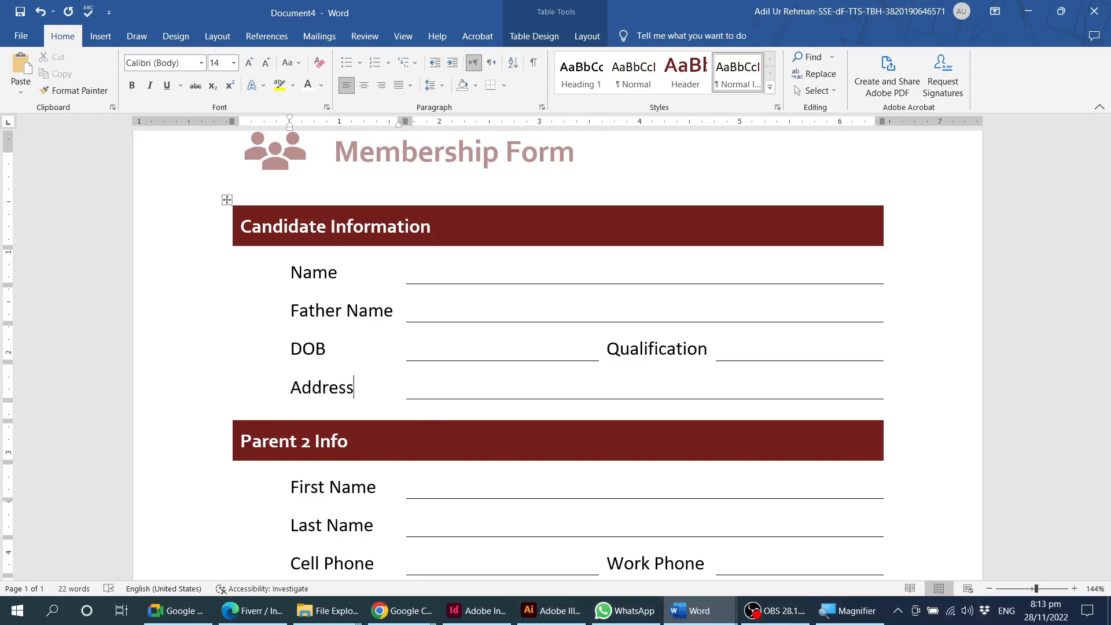
left_click(371, 276)
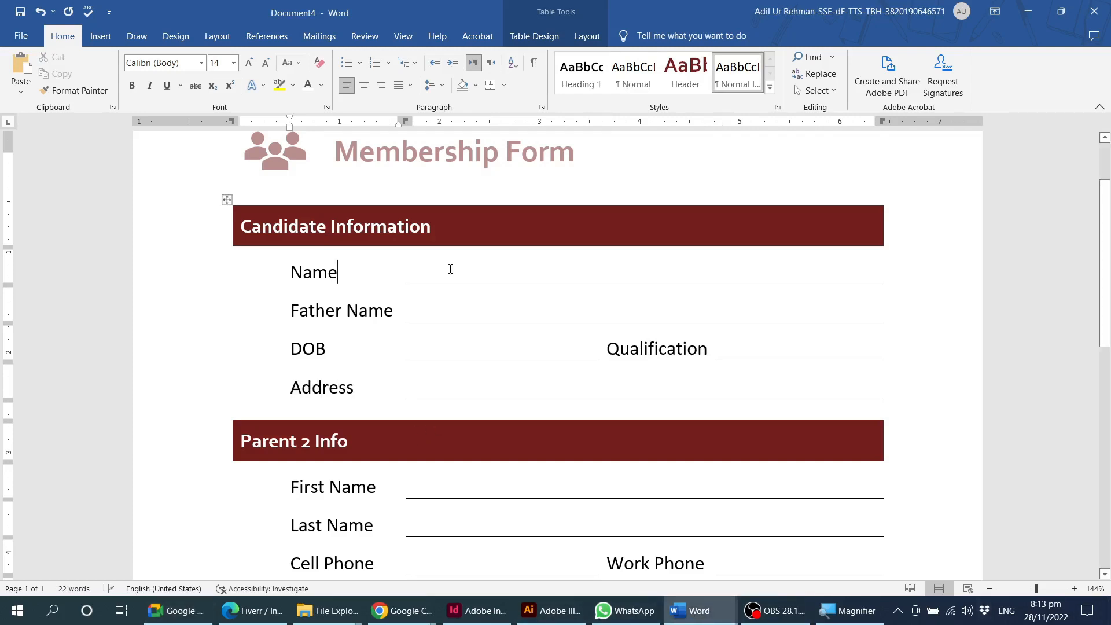
left_click(410, 271)
left_click(549, 344)
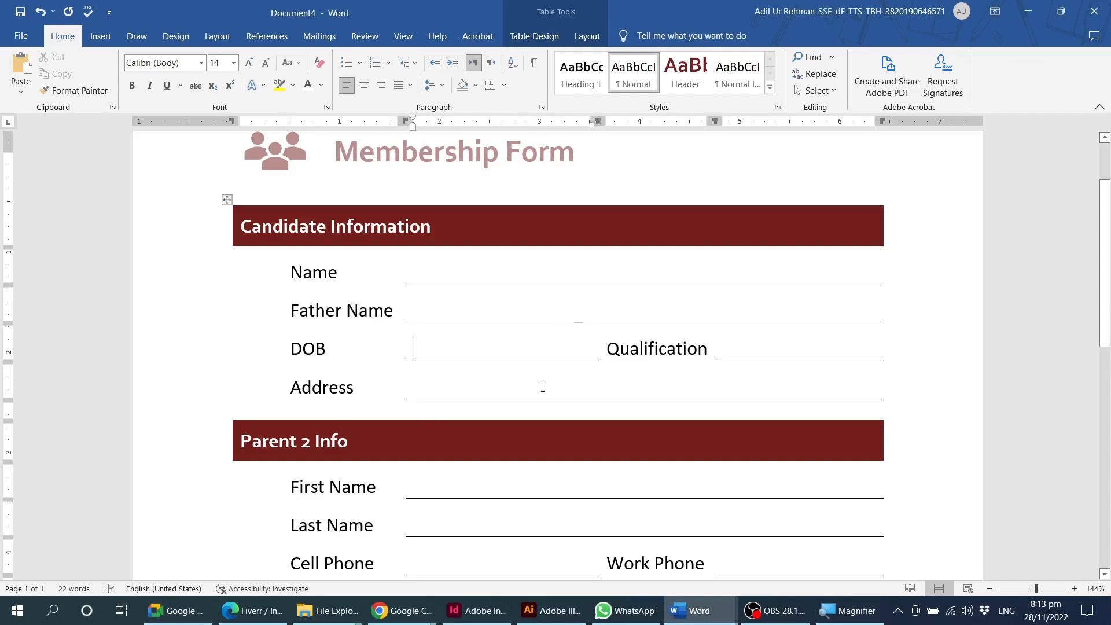
left_click(543, 385)
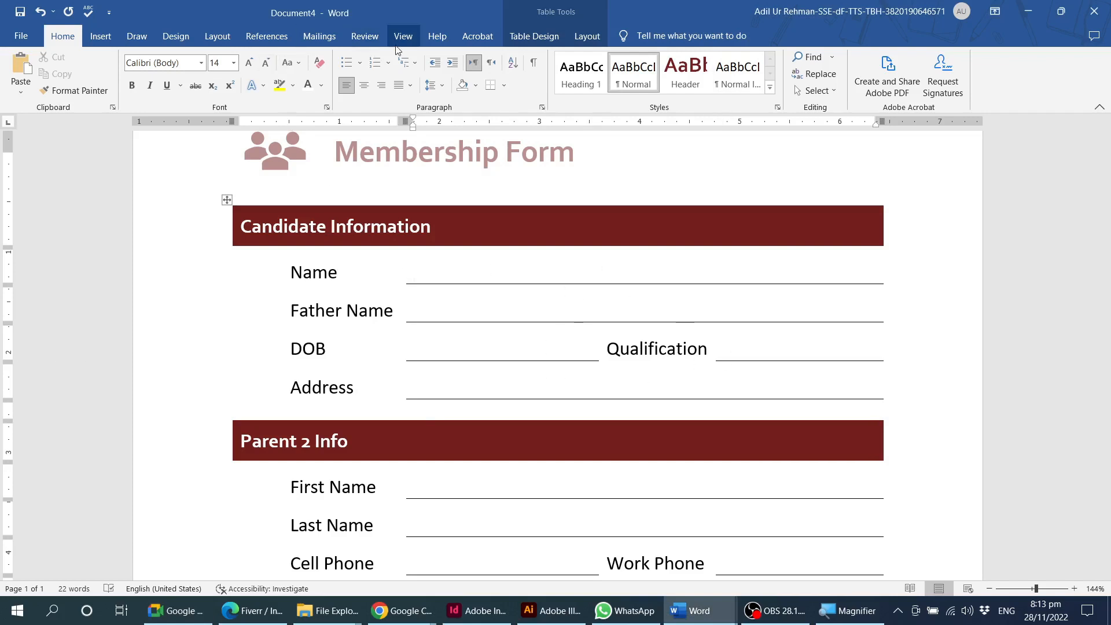
Connect the form to an existing recipient list from the Batch 2 folder, using its 'Attendance Sheet (A)$' table with column headers in the first row.
left_click(318, 36)
left_click(153, 93)
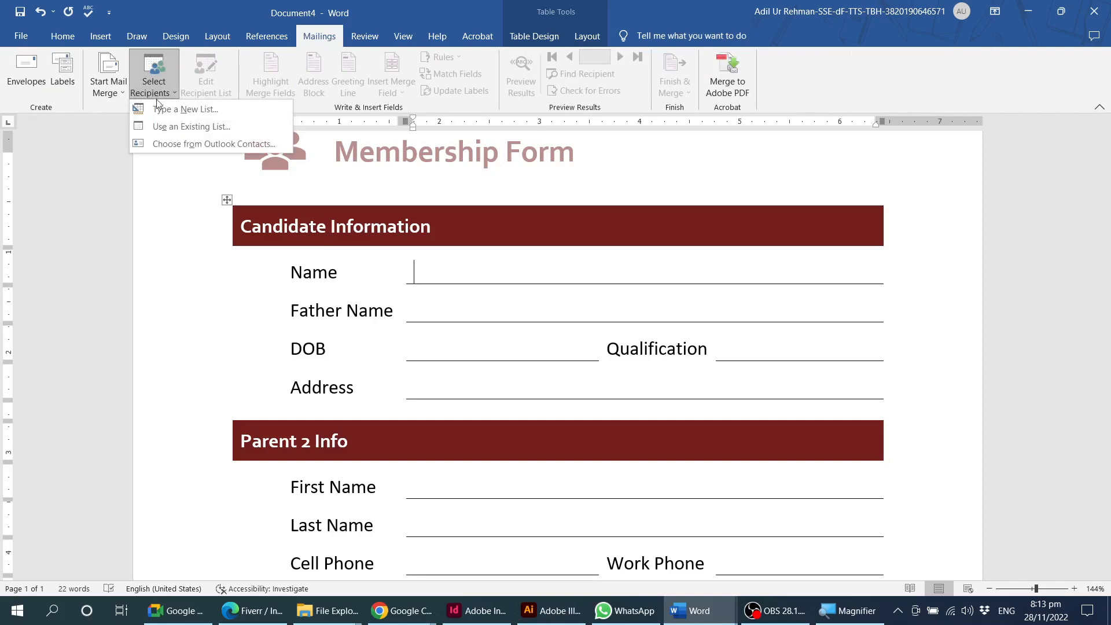
left_click(177, 127)
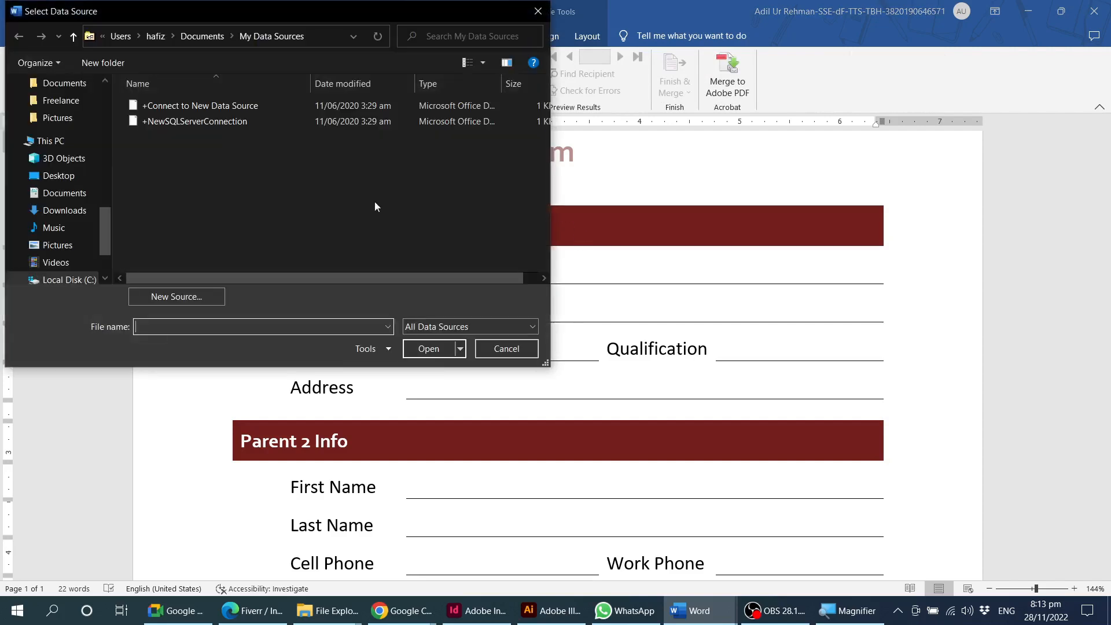
left_click(107, 153)
left_click_drag(108, 183, 108, 138)
left_click(80, 188)
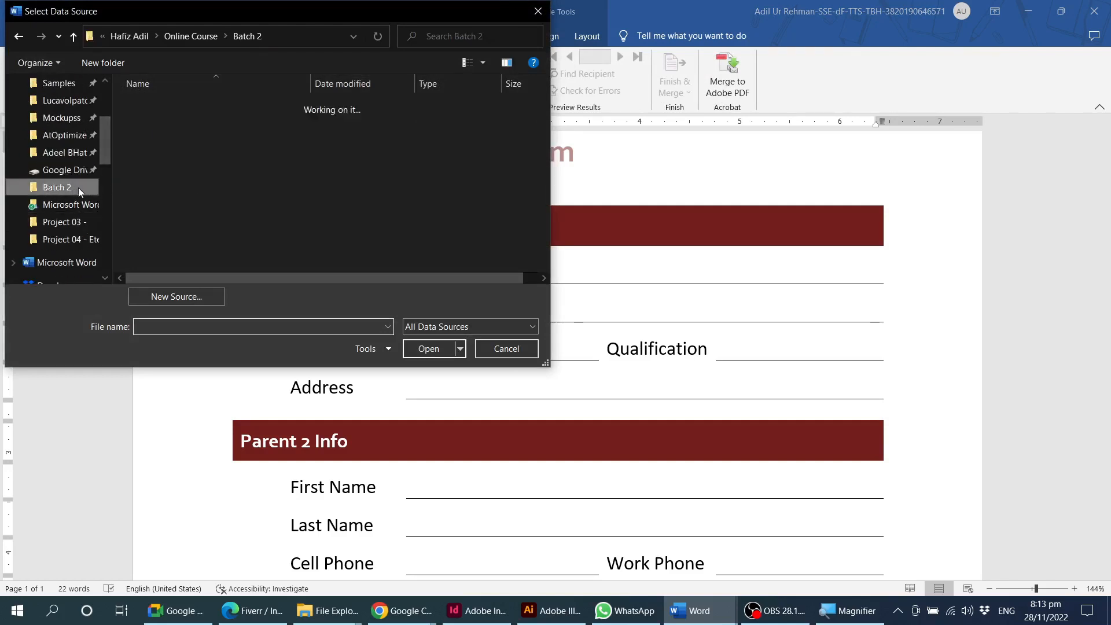
left_click(290, 184)
left_click(434, 349)
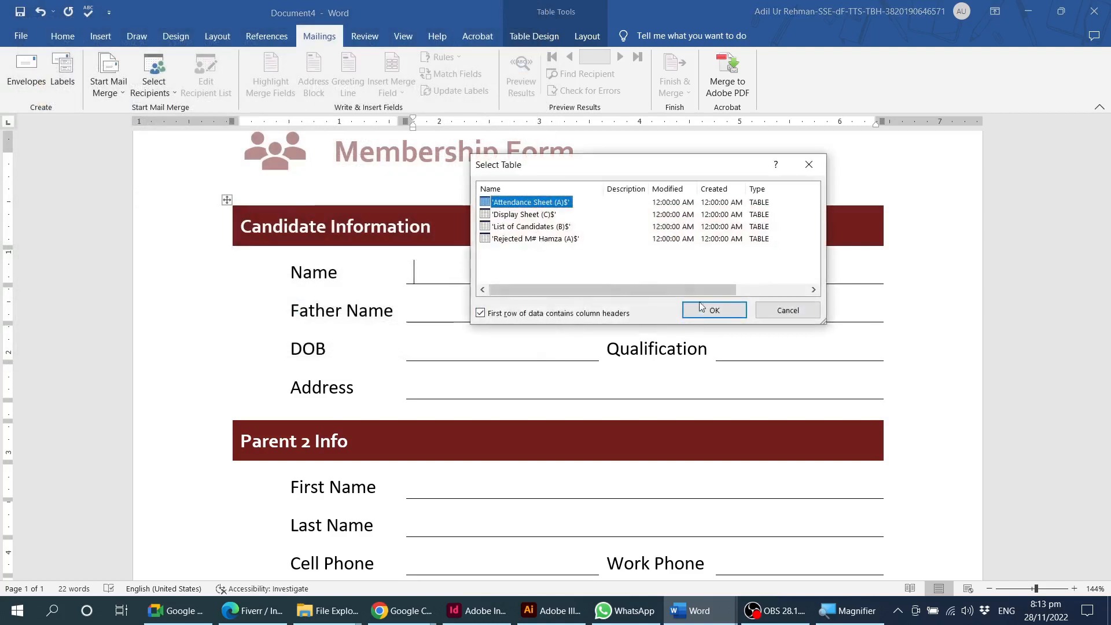
left_click(710, 316)
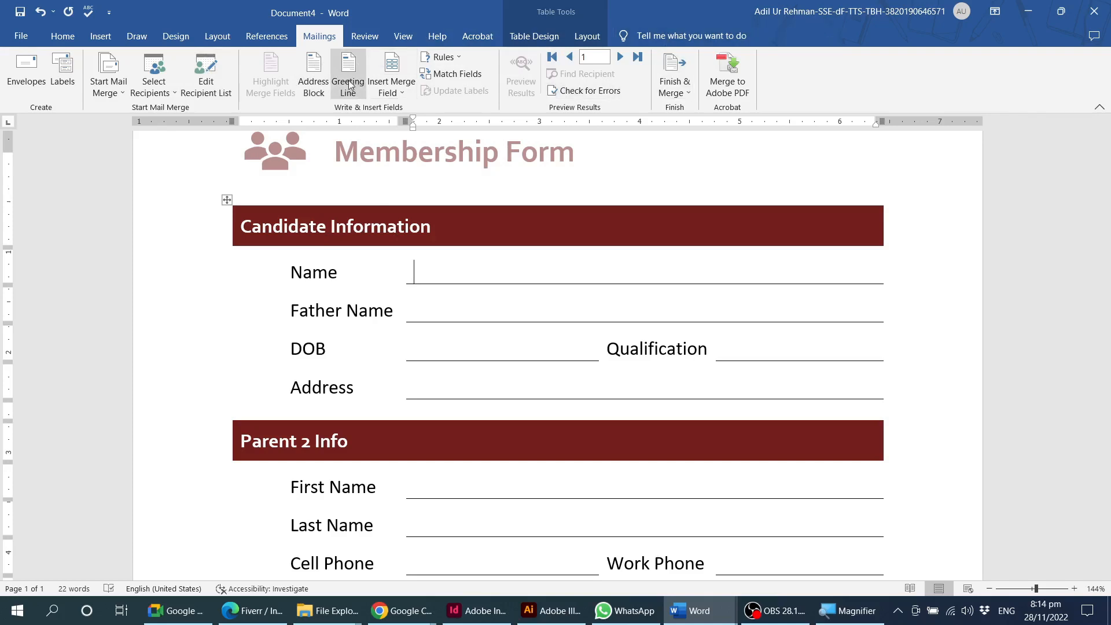
Insert the Name_of_Canididate merge field on the Name line of the form.
left_click(401, 94)
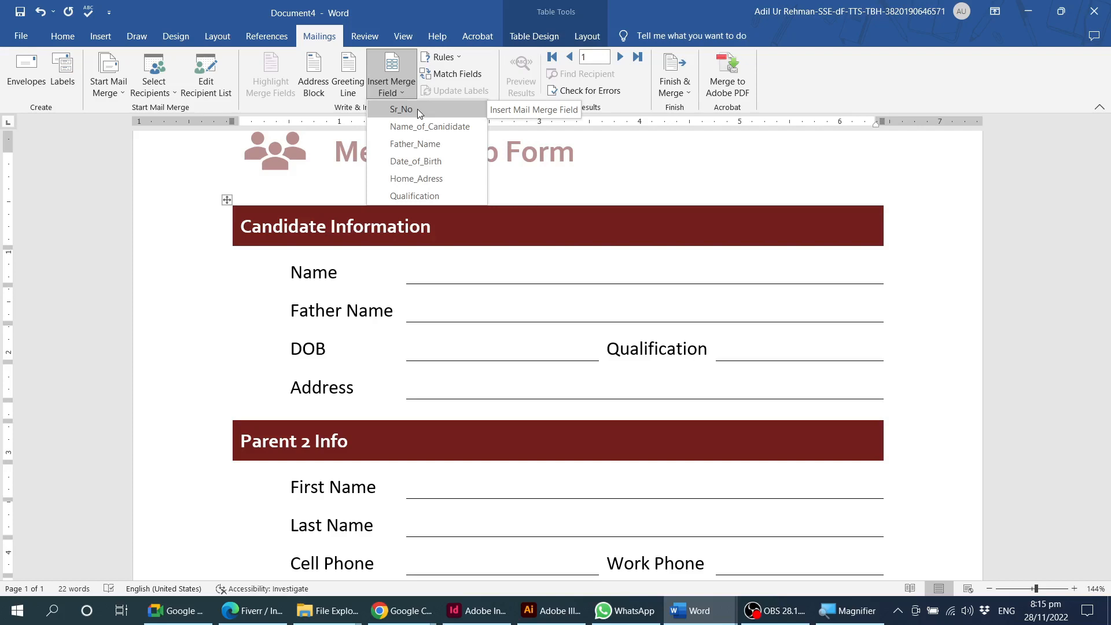
left_click(496, 139)
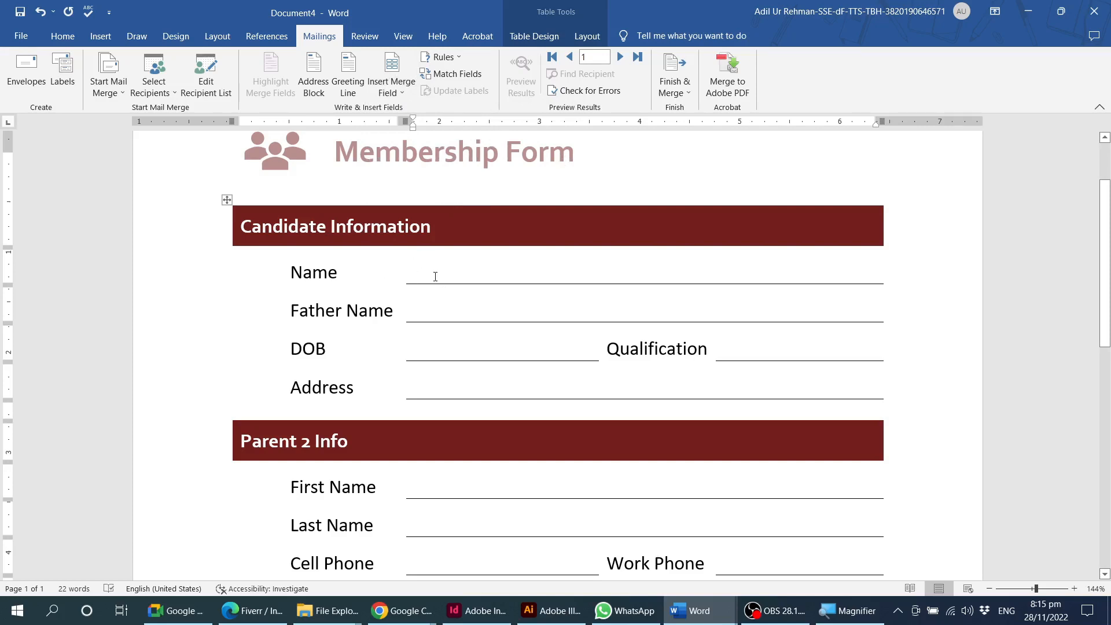
left_click(391, 88)
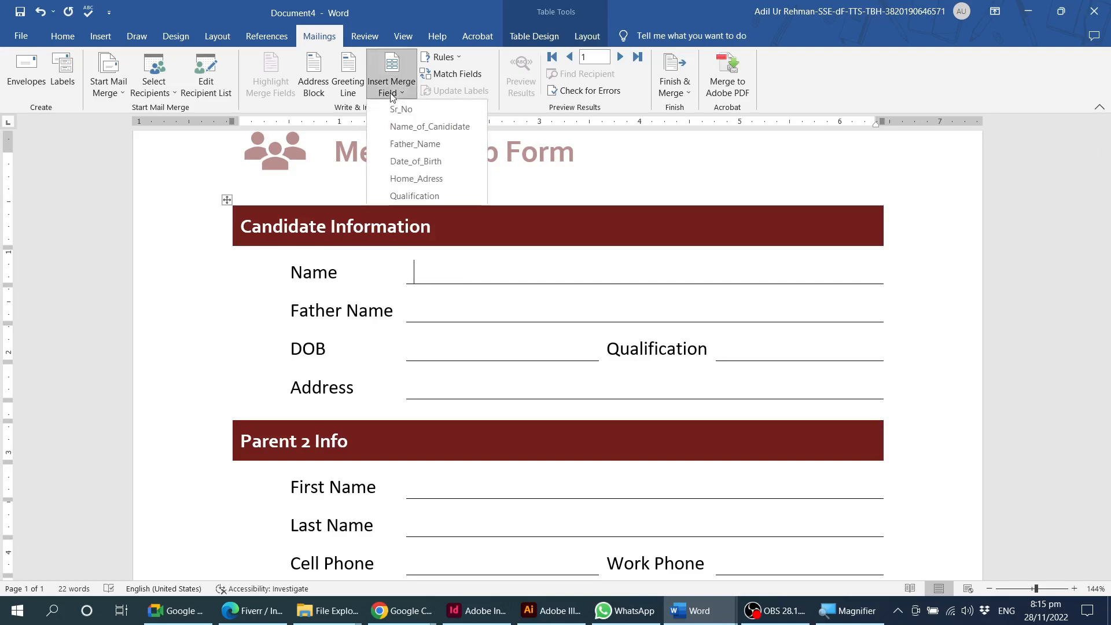
left_click(445, 127)
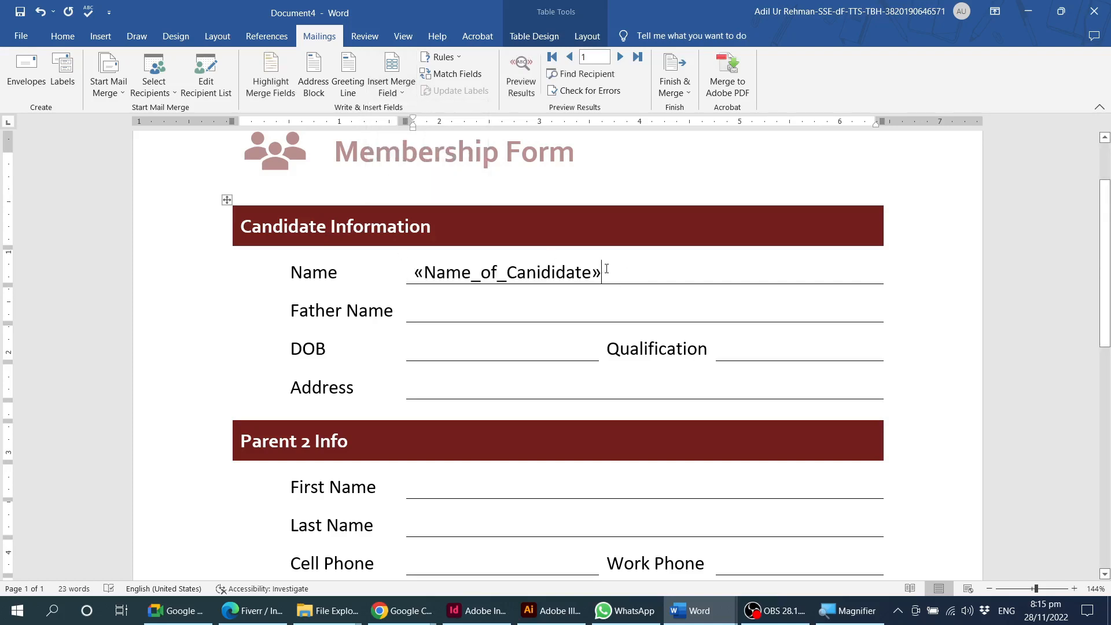
left_click_drag(639, 275, 417, 273)
Insert the Father_Name merge field on the Father Name line and Date_of_Birth on the DOB line.
left_click(414, 310)
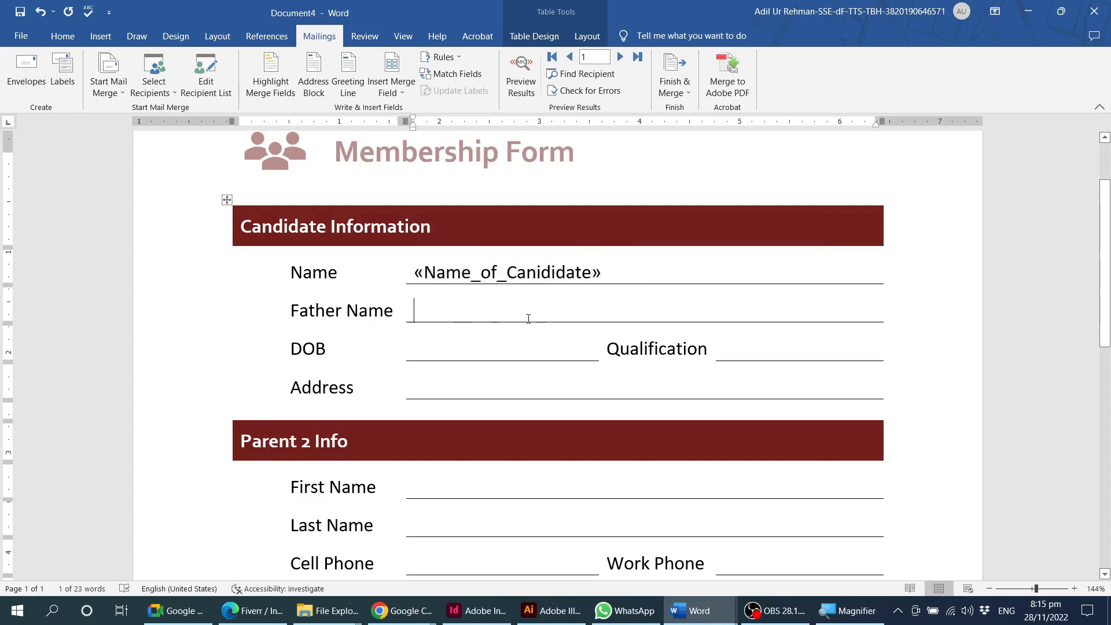
left_click(393, 93)
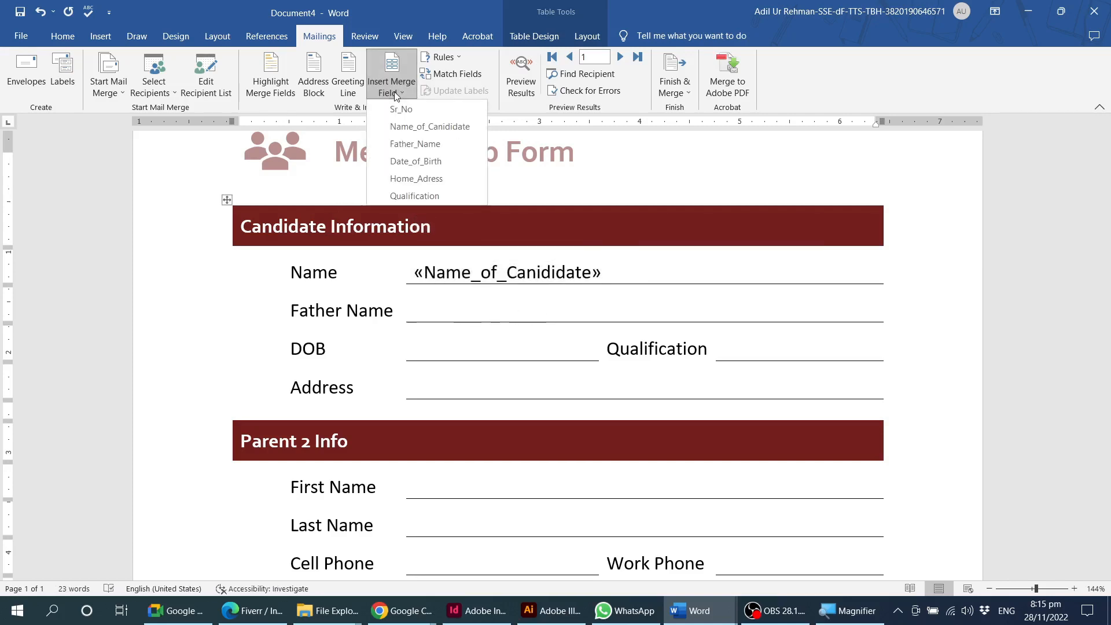
left_click(418, 145)
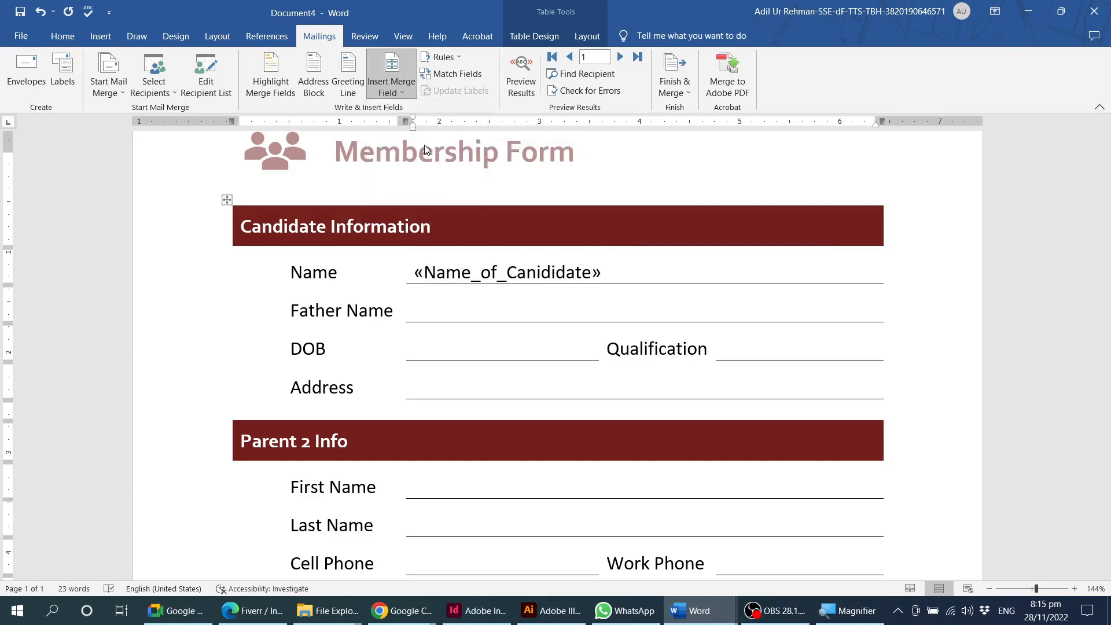
left_click(463, 336)
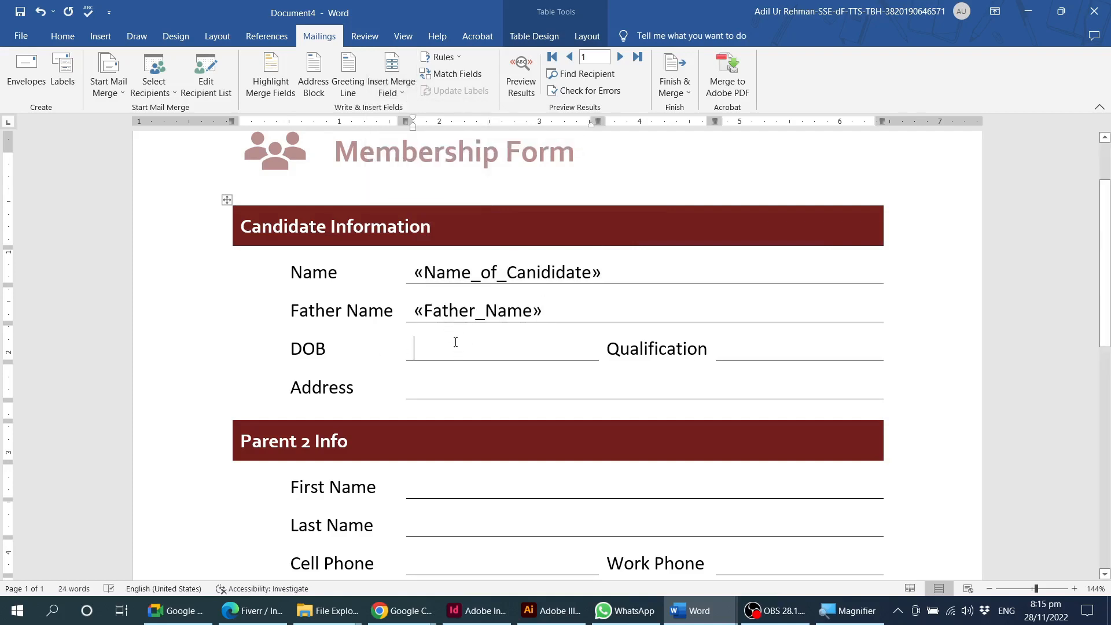
left_click(400, 91)
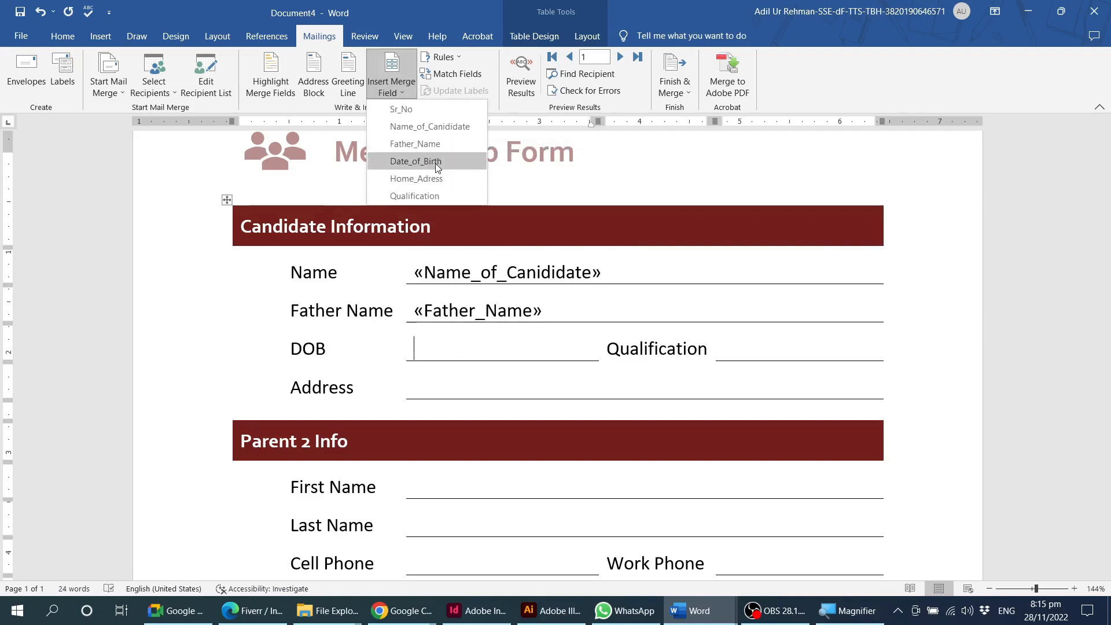
left_click(416, 160)
Insert the Qualification merge field on the Qualification line and Home_Adress on the Address line.
left_click(783, 356)
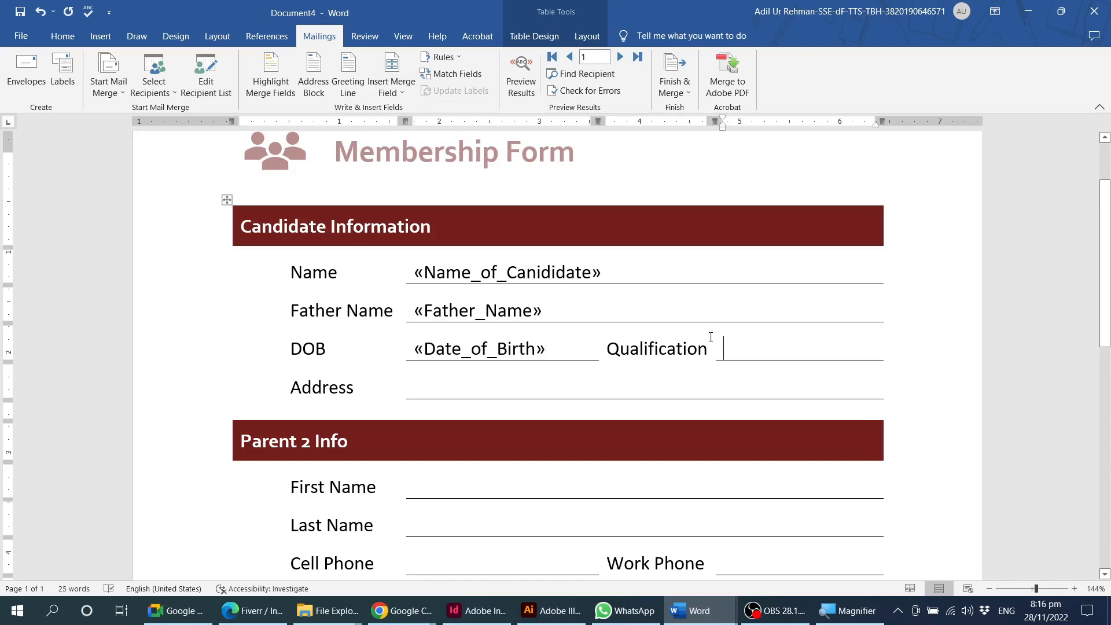
left_click(402, 92)
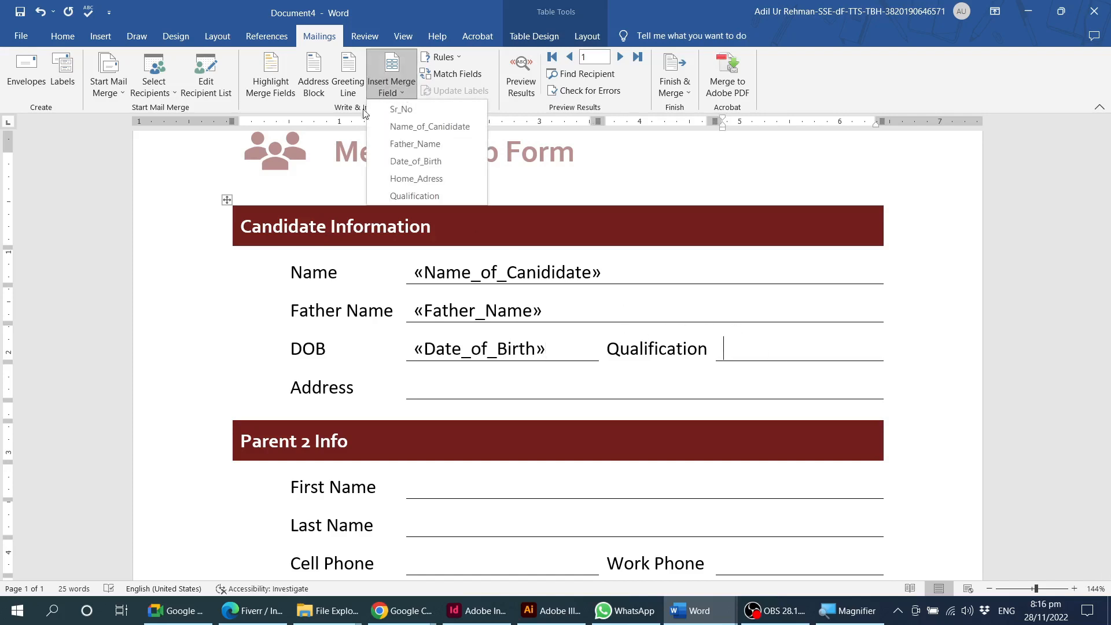
left_click(421, 195)
left_click(474, 392)
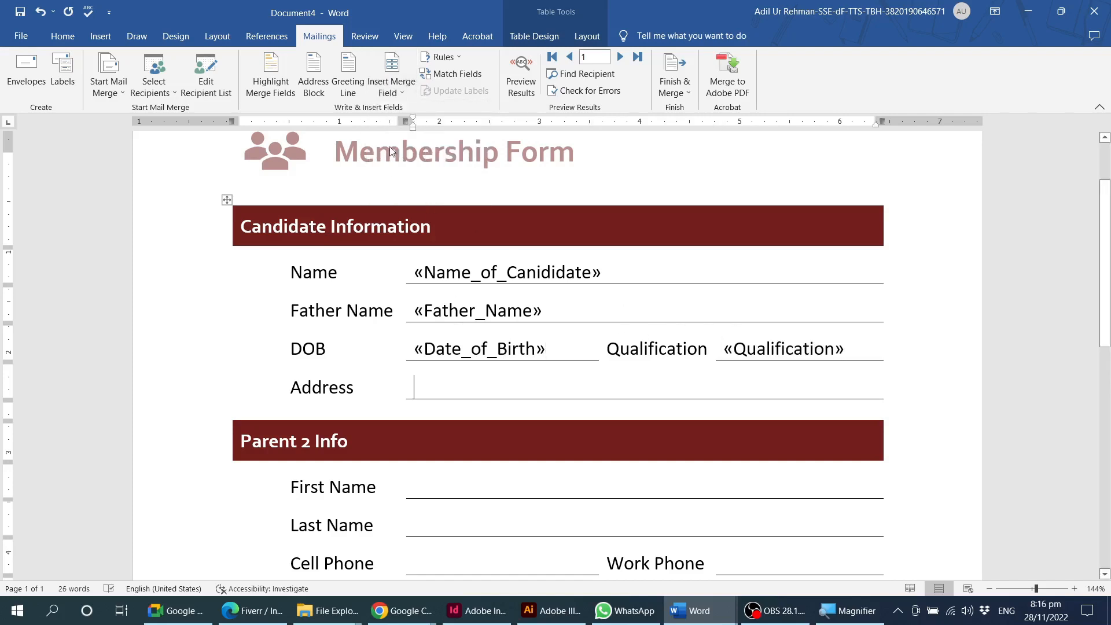
left_click(391, 90)
left_click(411, 180)
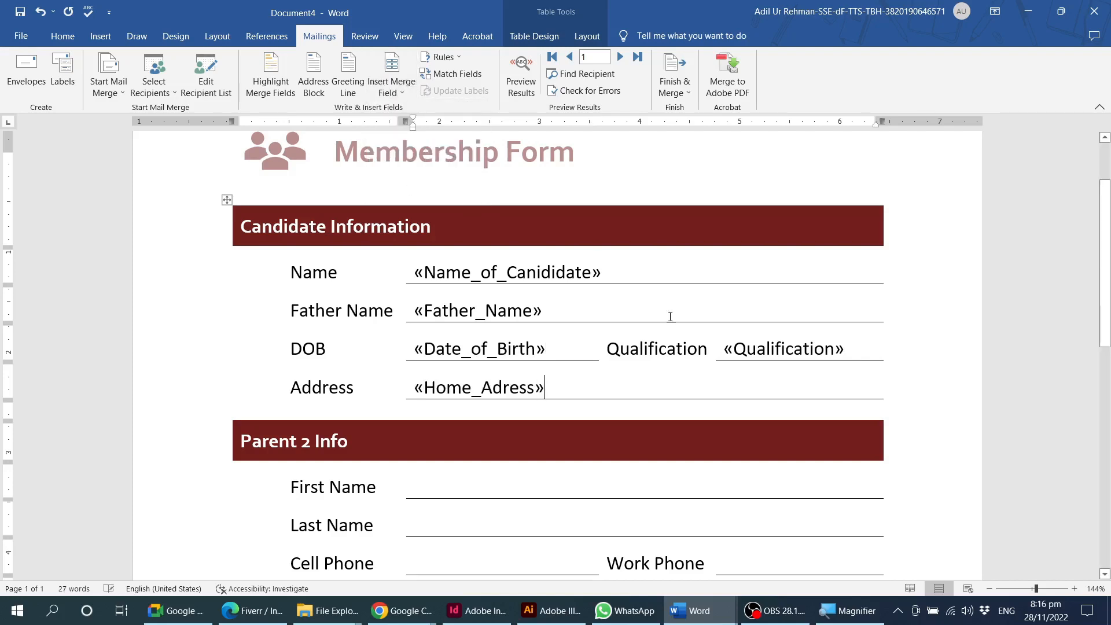
Delete the Parent 2 Info section together with the Membership fee row below it.
triple_click(266, 432)
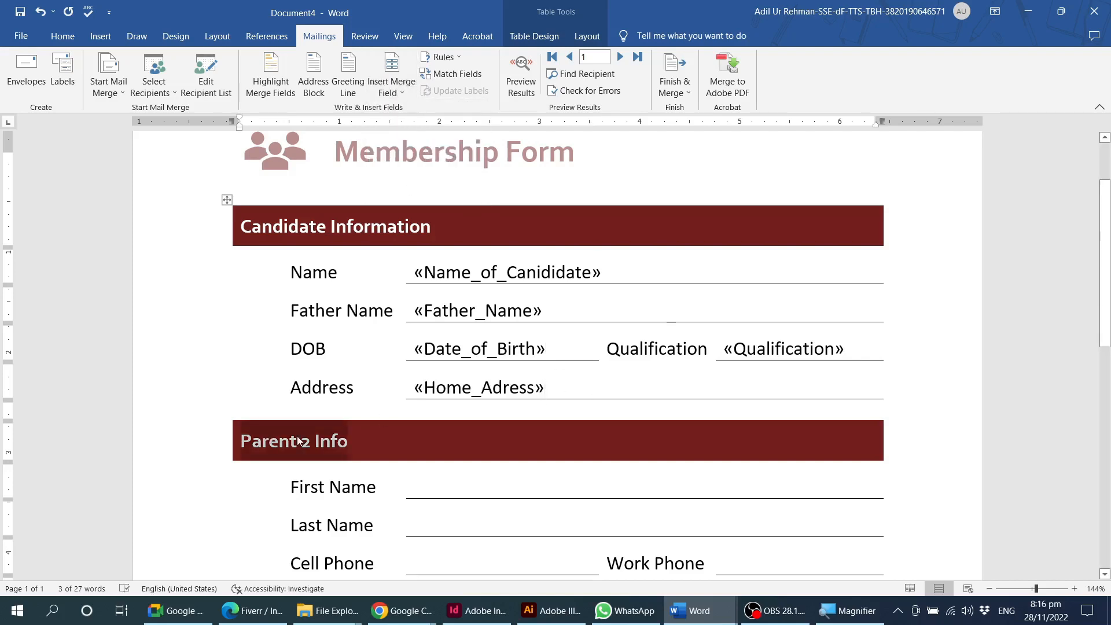
scroll(266, 440, "down", 3)
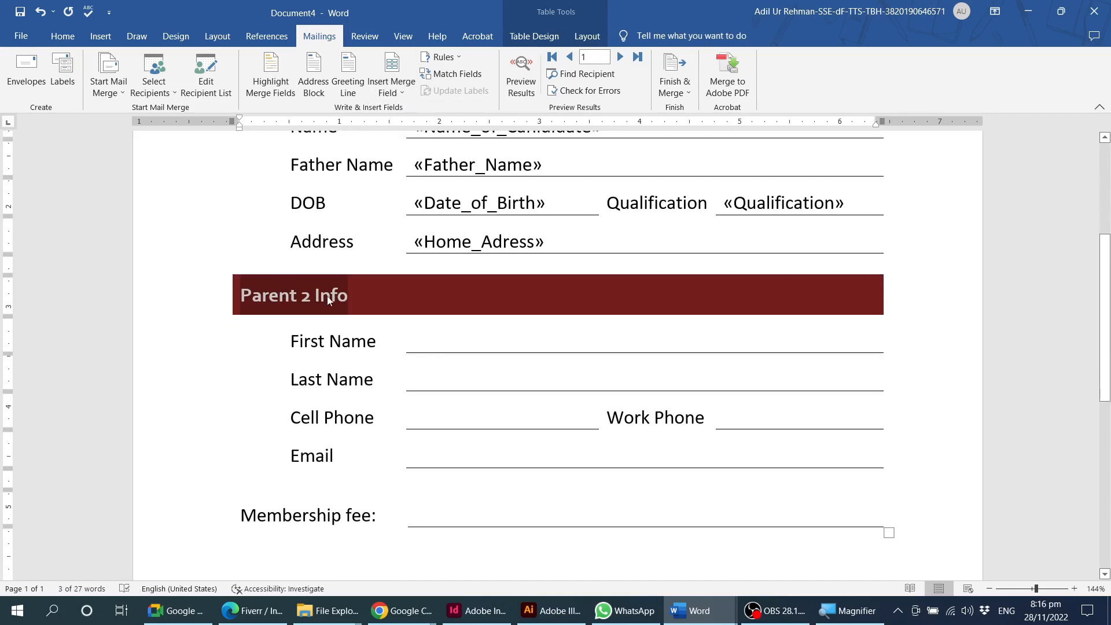
left_click_drag(372, 302, 637, 515)
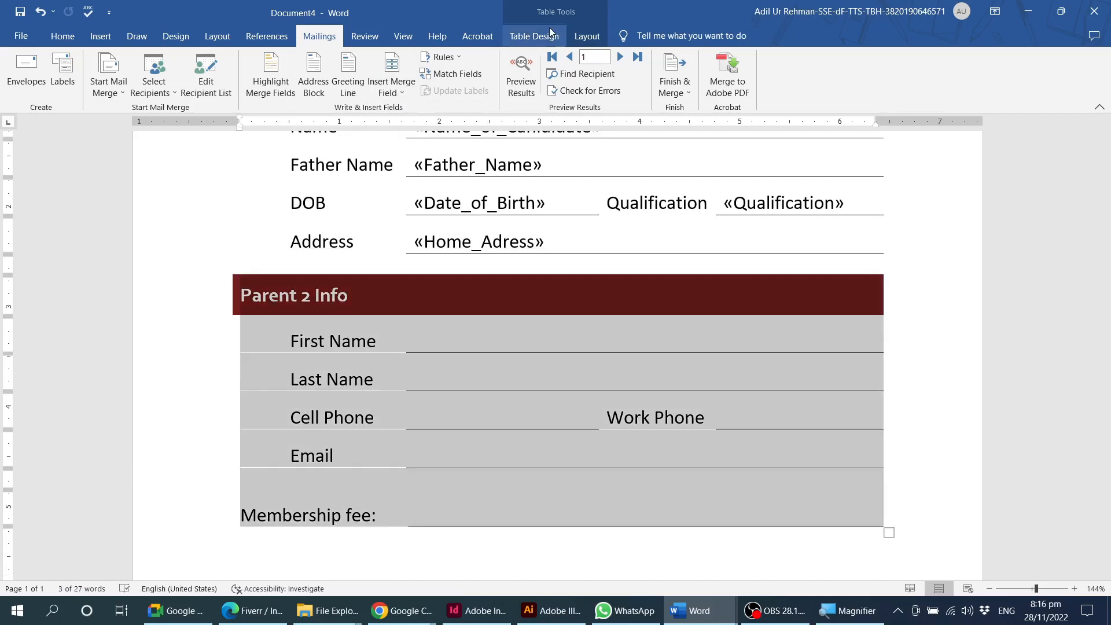
left_click(586, 36)
key("BackSpace")
scroll(486, 327, "up", 4)
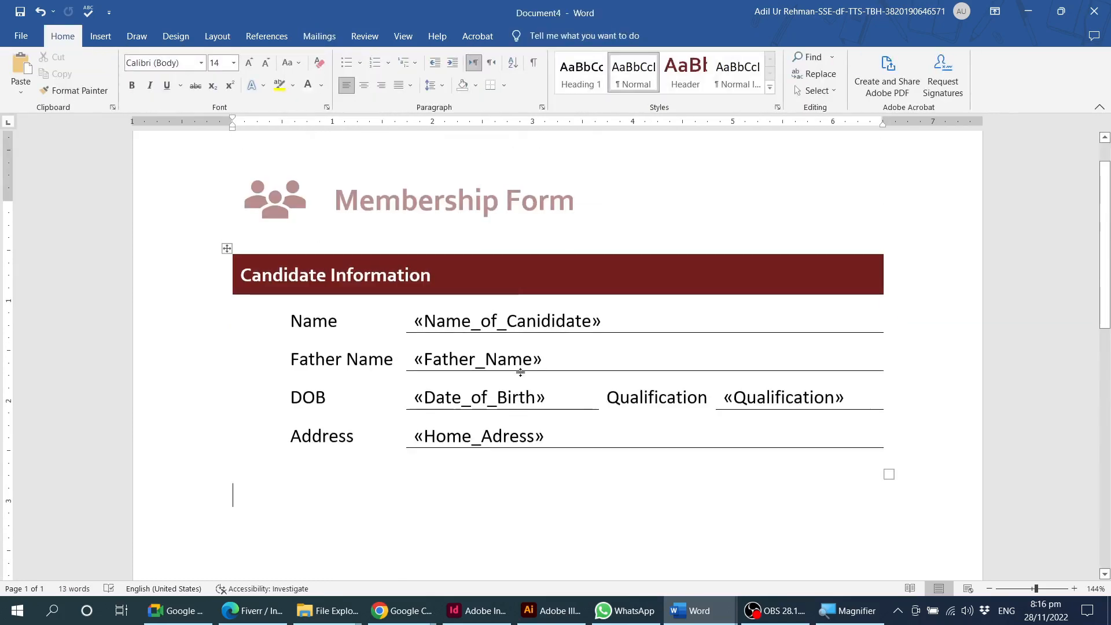
Preview the merge results in the form and advance to record 2.
double_click(652, 323)
left_click(652, 323)
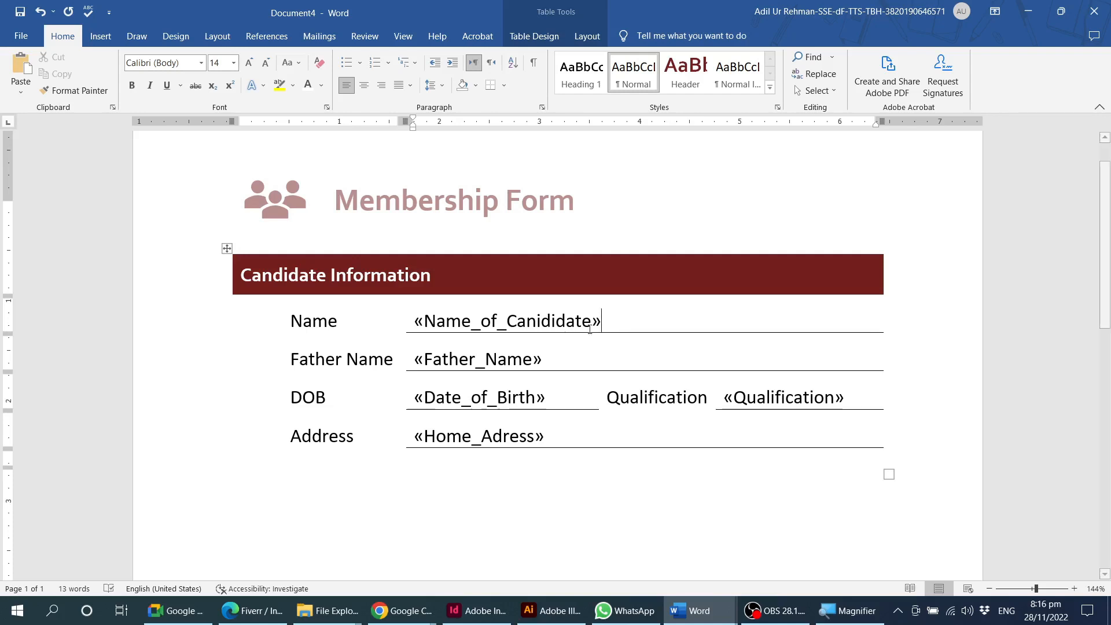
left_click(324, 38)
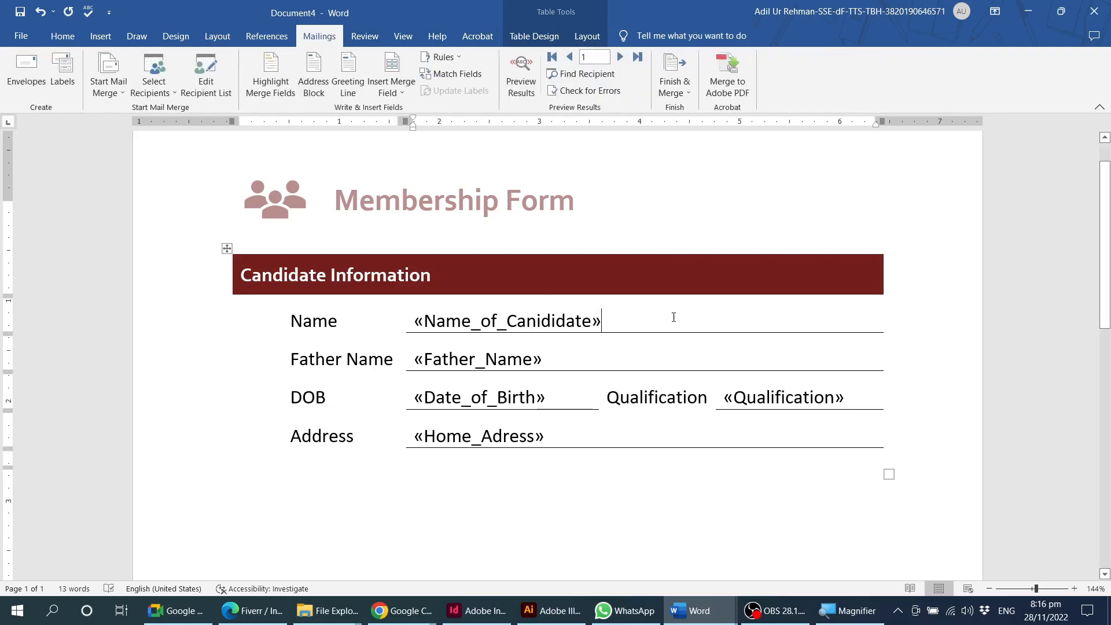
scroll(692, 320, "up", 1)
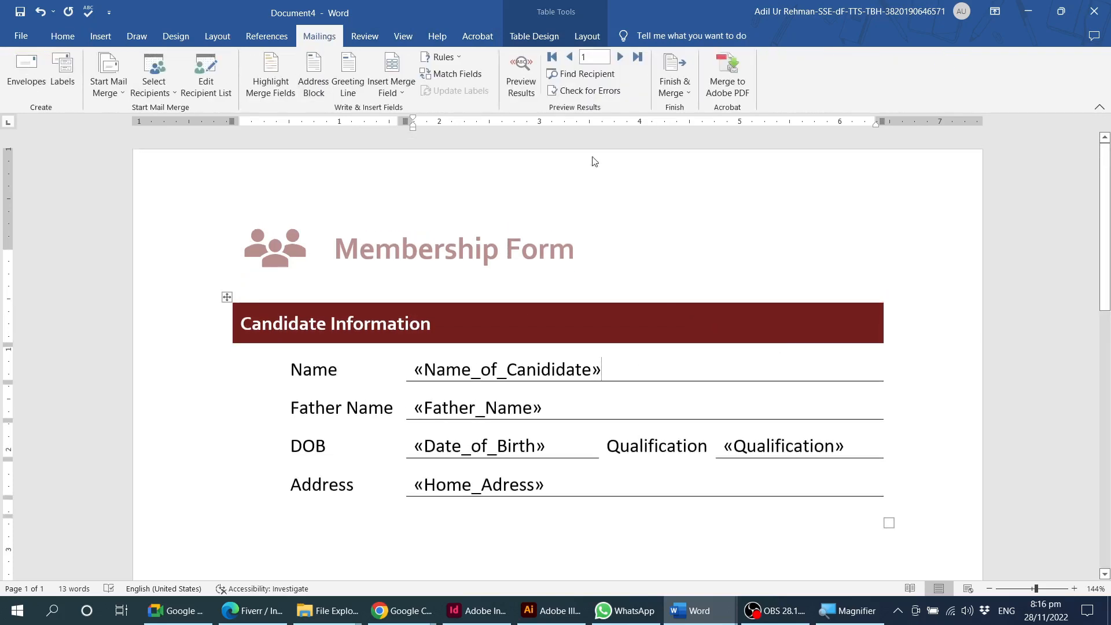
left_click(527, 82)
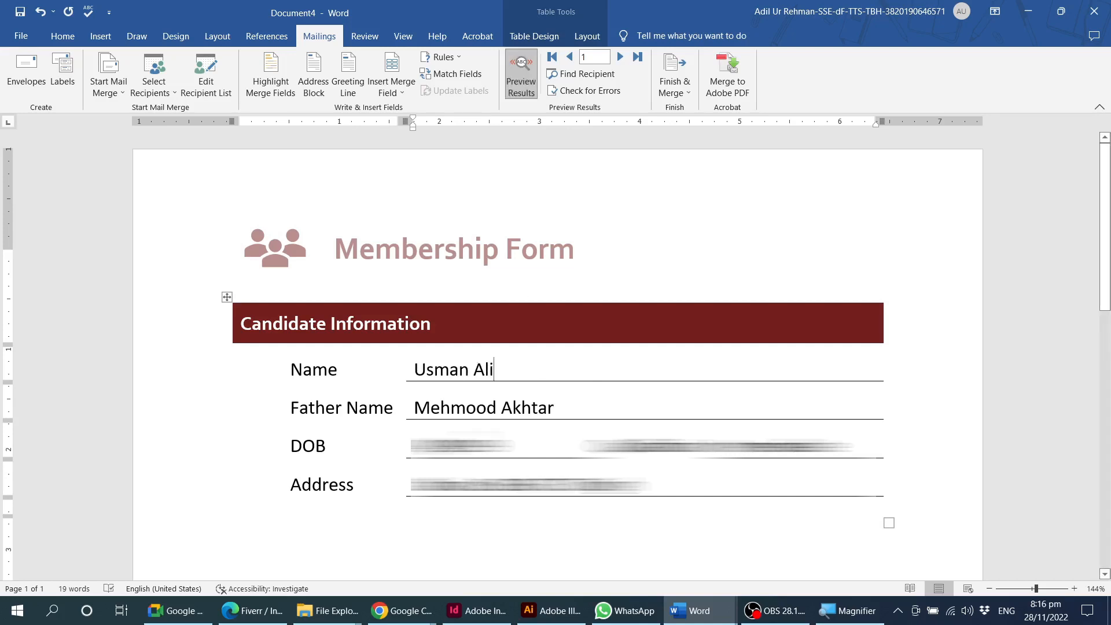
left_click(620, 57)
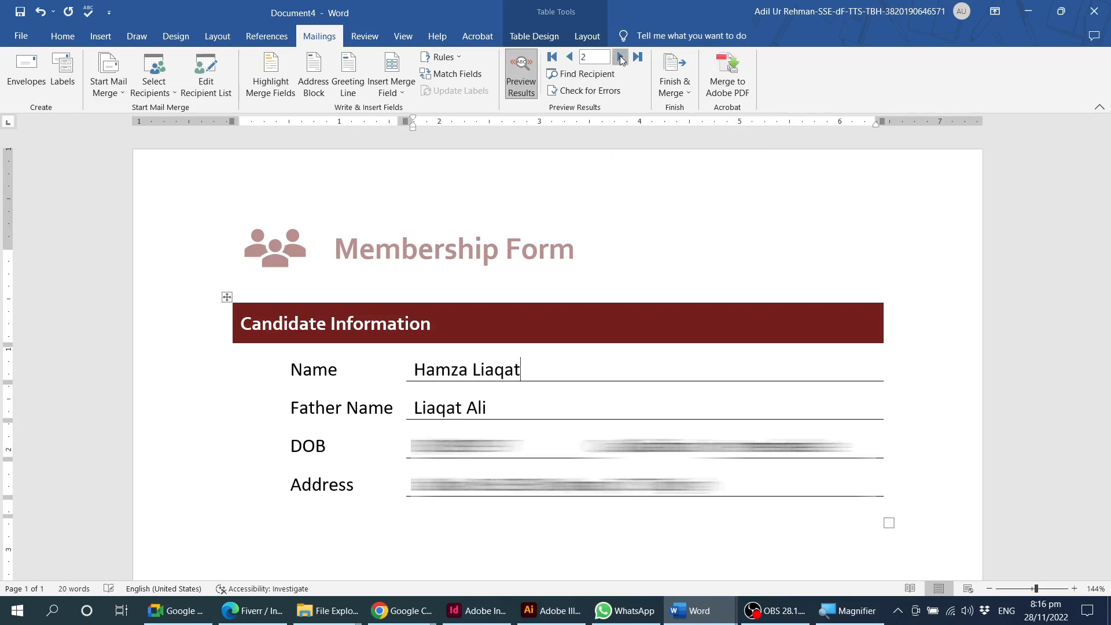
Step forward through the previewed merge records to check the filled-in form for successive candidates.
left_click(621, 57)
left_click(621, 57)
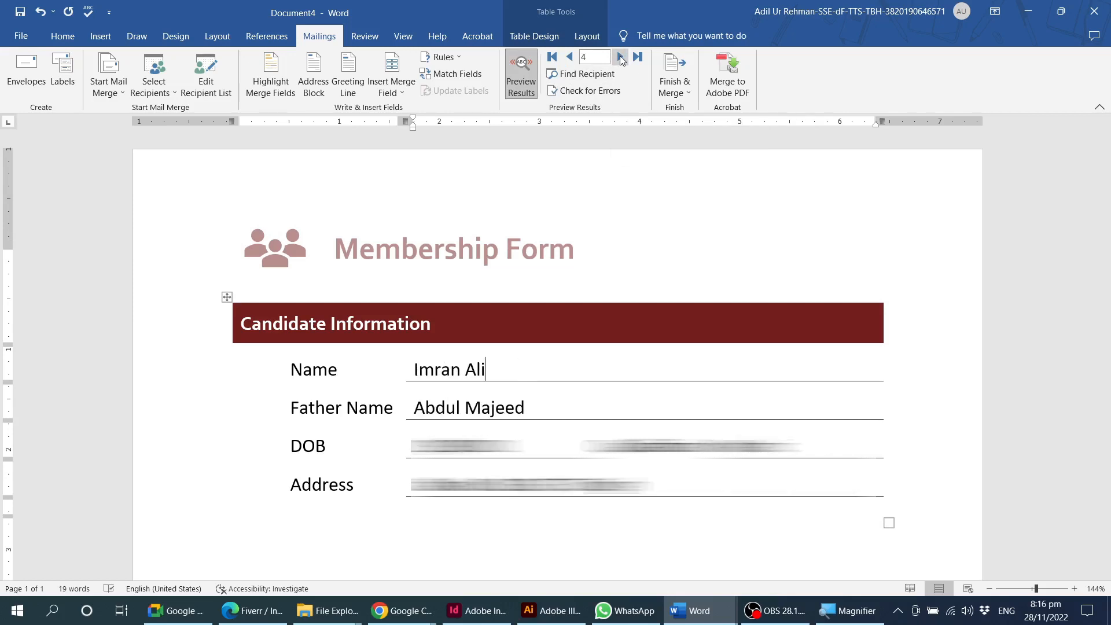
left_click(620, 58)
left_click(621, 57)
left_click(620, 58)
left_click(620, 57)
left_click(621, 58)
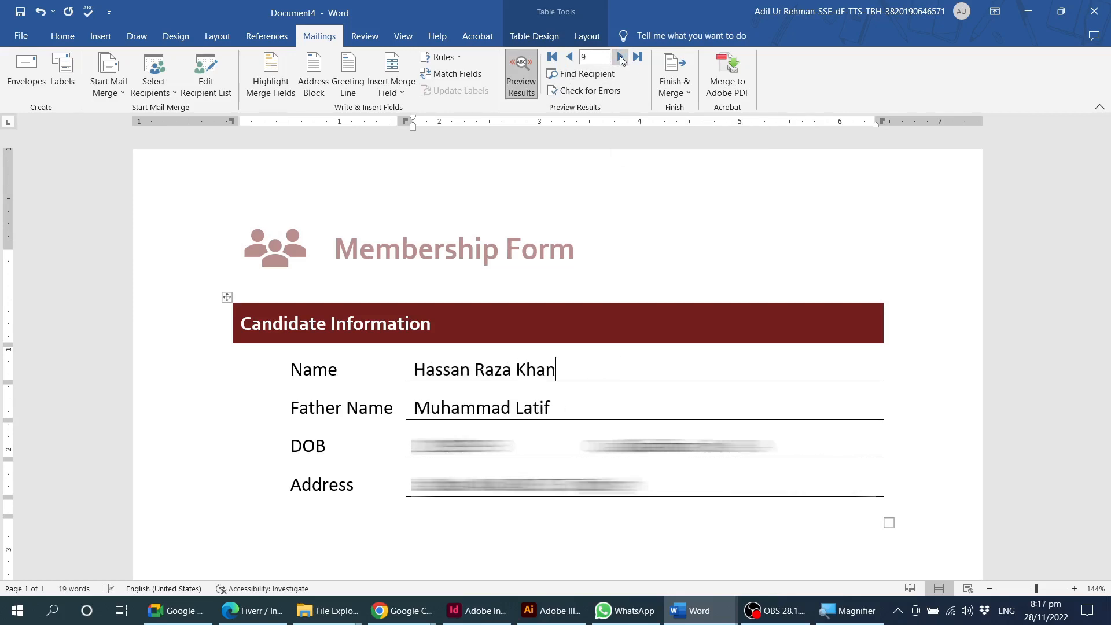
left_click(620, 57)
left_click(620, 57)
left_click(620, 57)
left_click(621, 57)
left_click(620, 57)
left_click(621, 57)
left_click(620, 58)
left_click(620, 57)
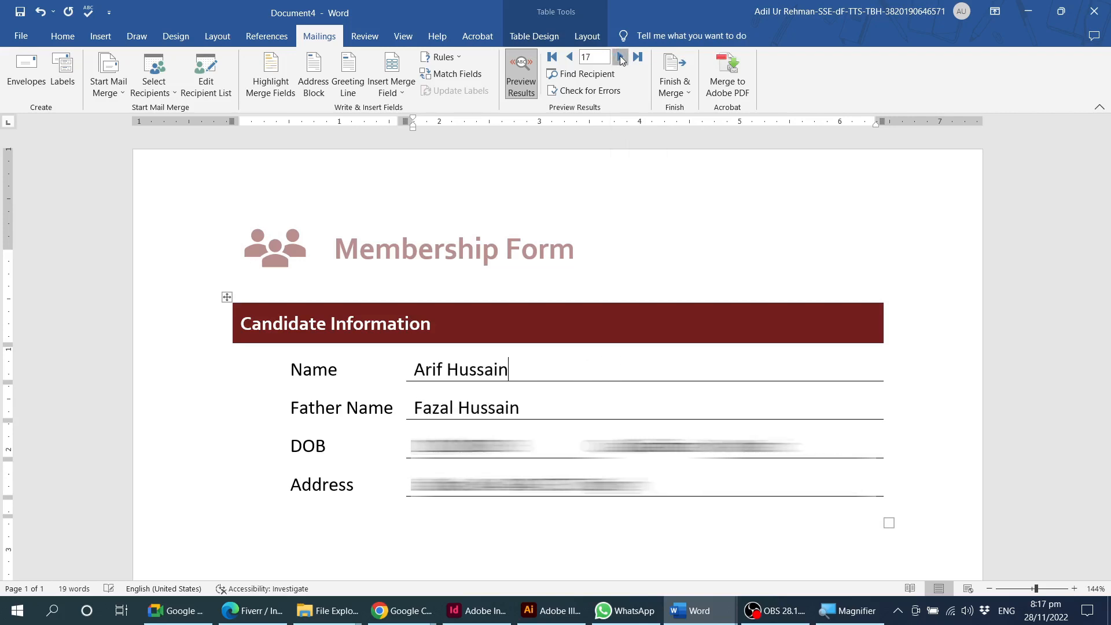
left_click(620, 57)
left_click(621, 58)
Step back through the previewed merge records to record 1.
left_click(570, 57)
left_click(571, 57)
left_click(570, 58)
left_click(571, 57)
left_click(570, 58)
left_click(571, 57)
left_click(571, 57)
left_click(570, 57)
left_click(570, 57)
left_click(570, 57)
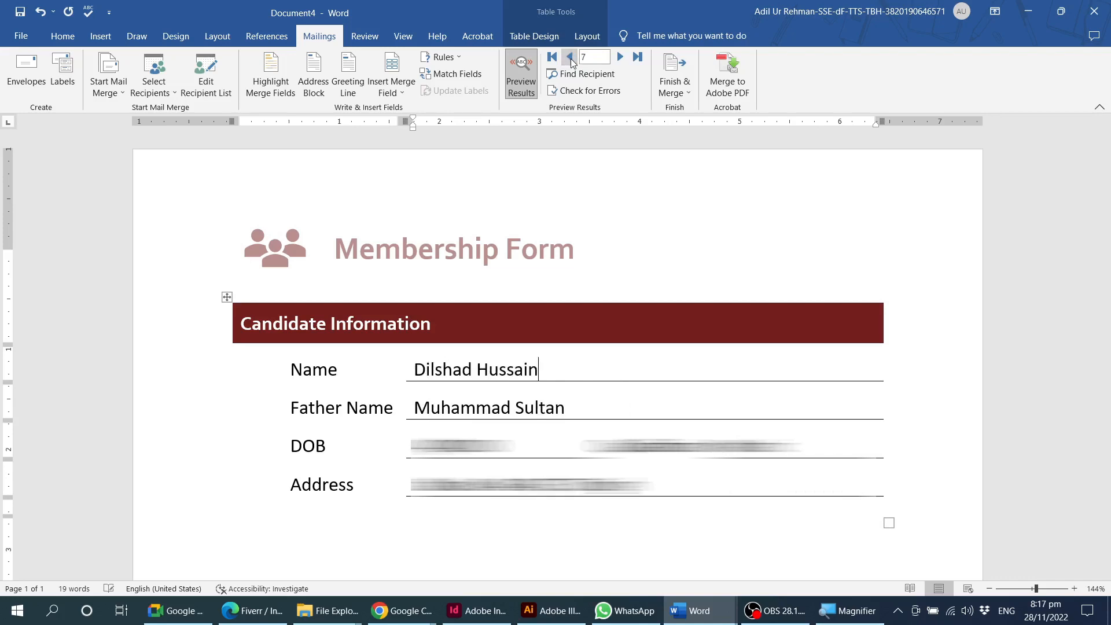
left_click(571, 57)
left_click(571, 57)
left_click(571, 57)
left_click(570, 58)
left_click(570, 58)
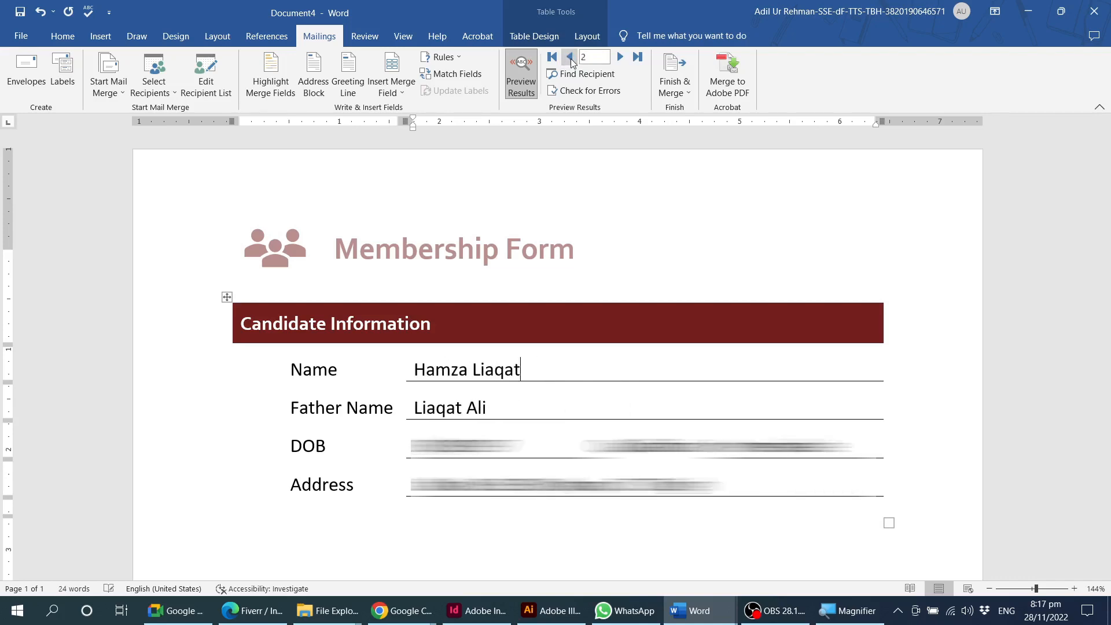
left_click(571, 57)
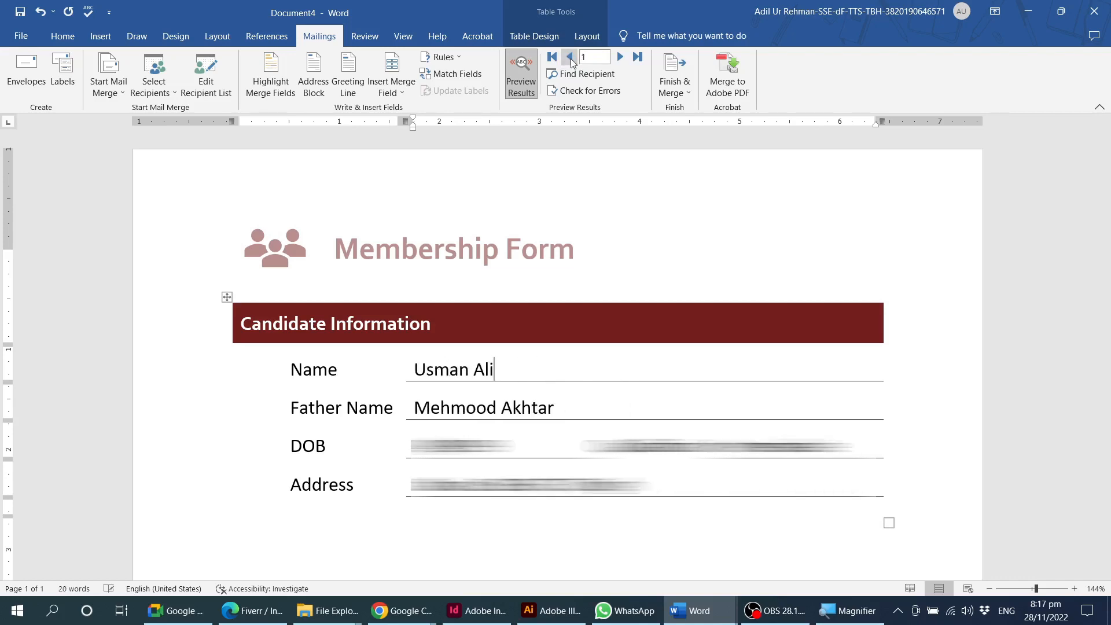
Finish the merge by sending all records to the printer.
left_click(681, 94)
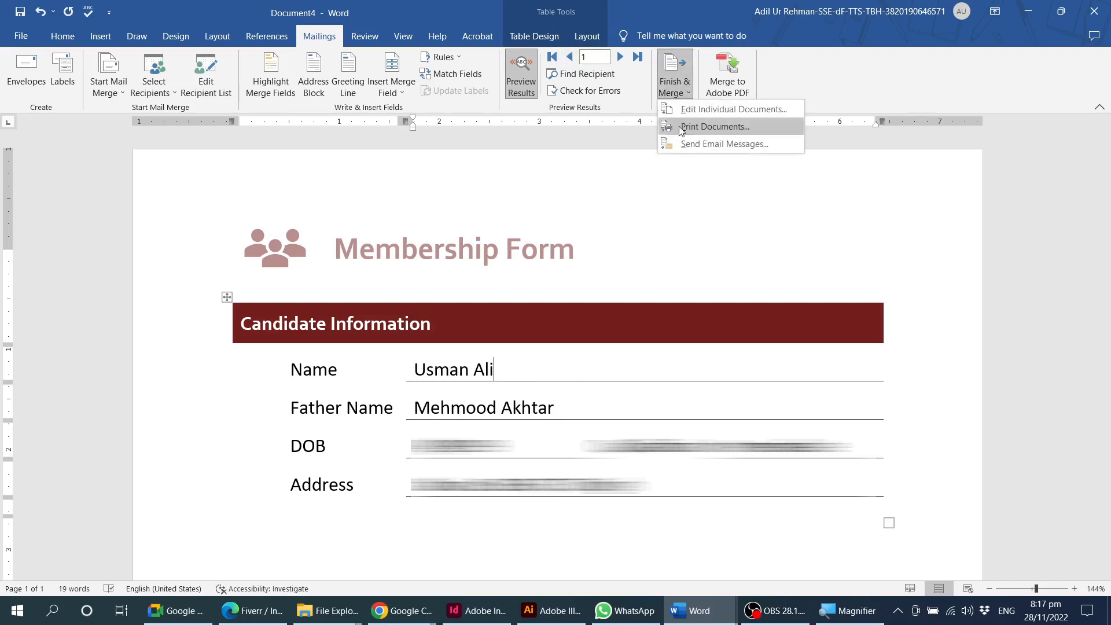
left_click(730, 129)
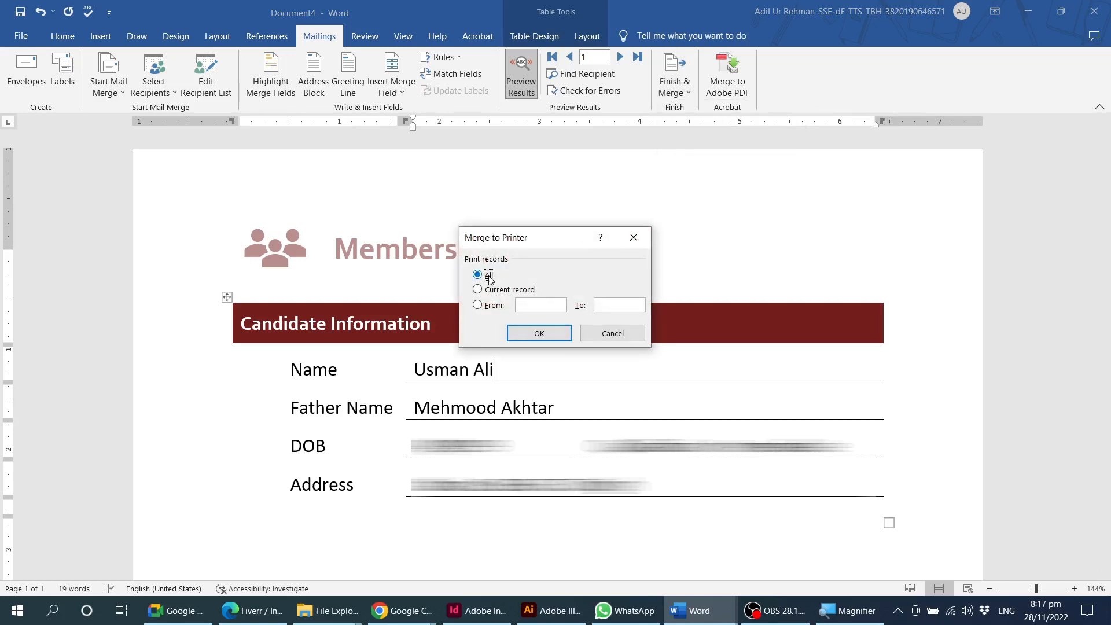
left_click_drag(556, 241, 605, 199)
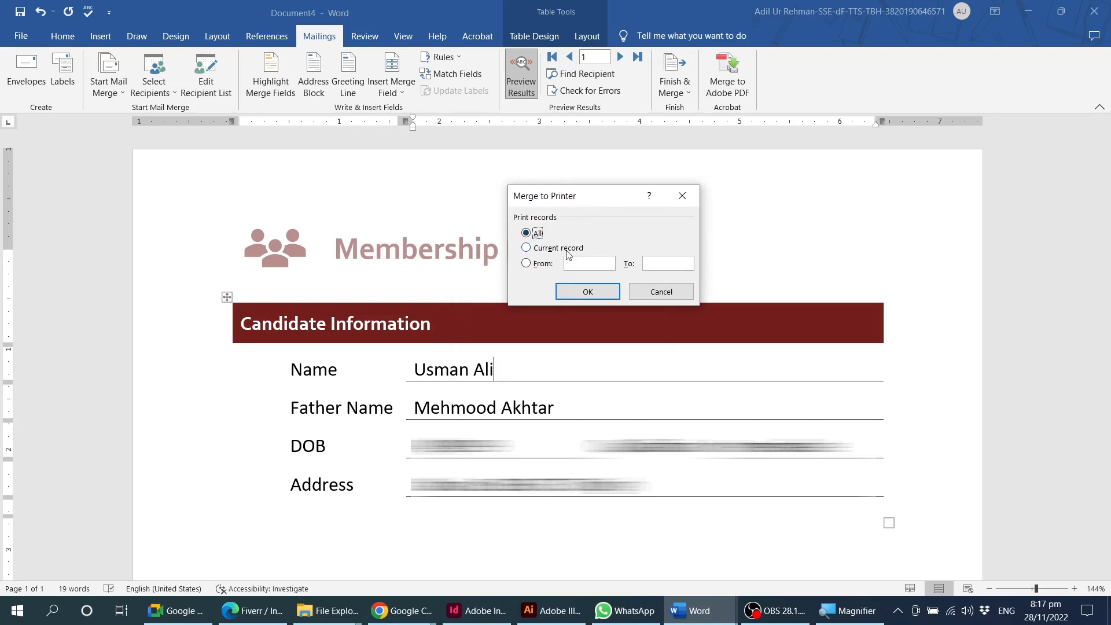
left_click(547, 250)
left_click(538, 266)
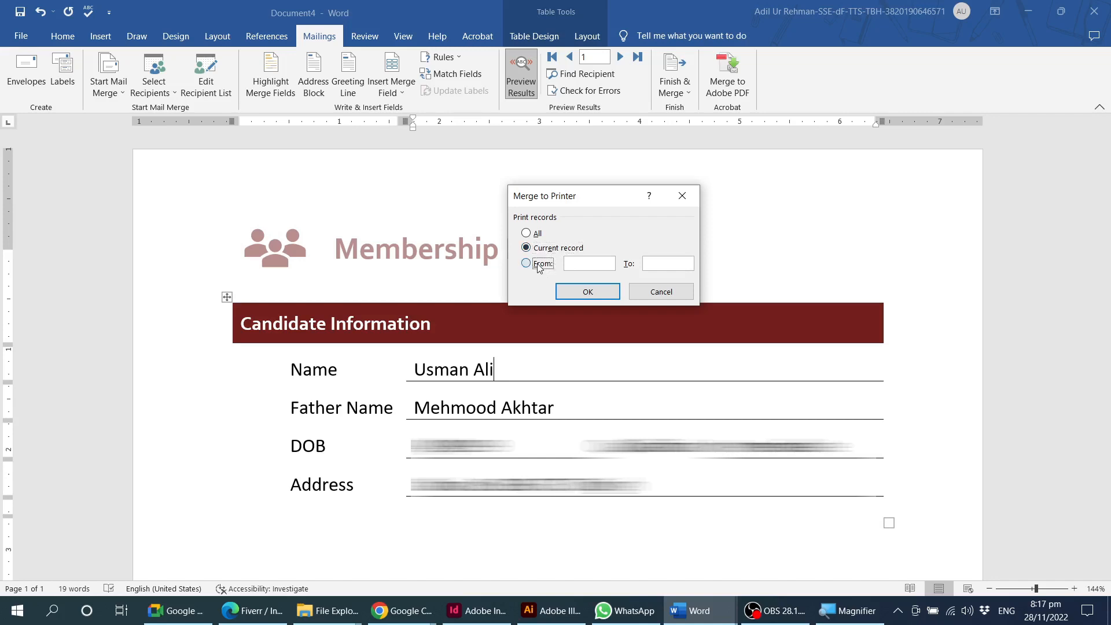
left_click(528, 233)
left_click(585, 293)
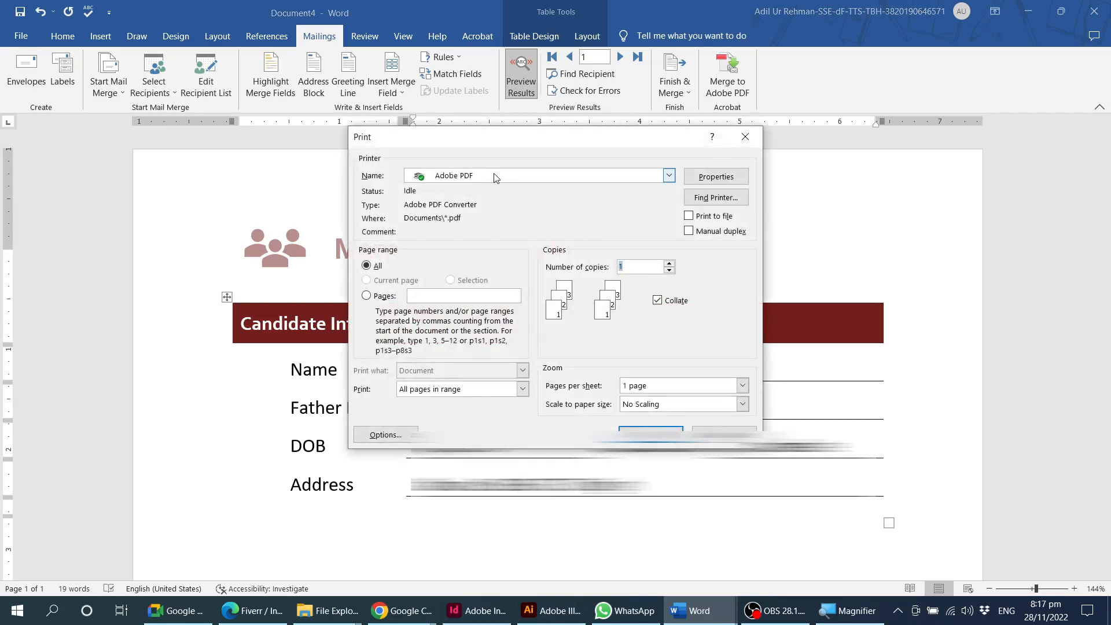
Set the printer to Microsoft Print to PDF and print all pages of the merged forms.
left_click(495, 177)
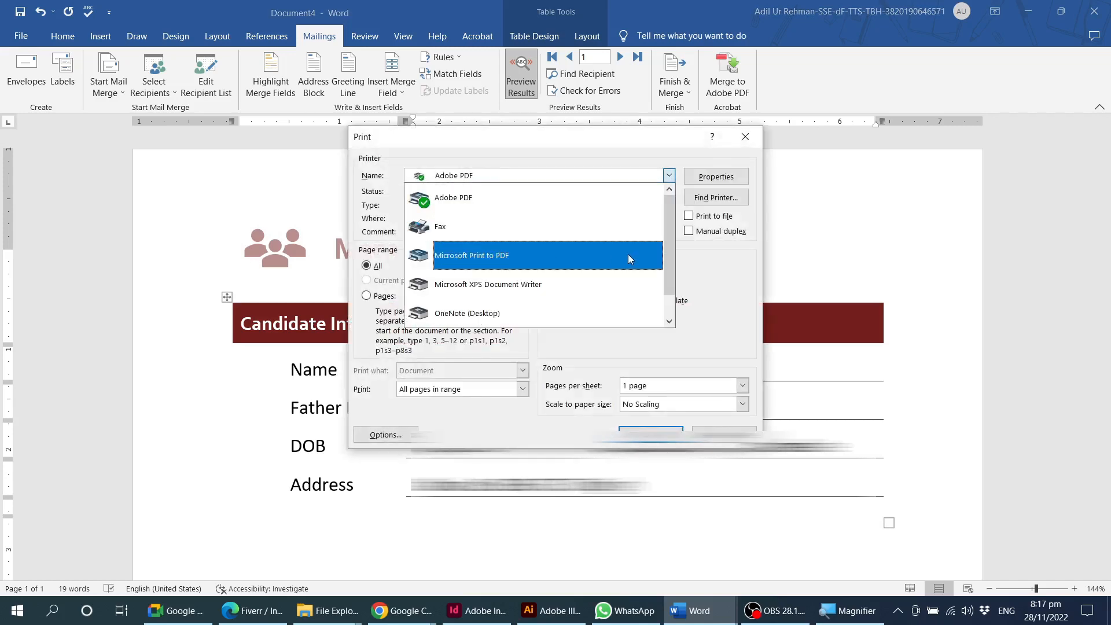
left_click(457, 259)
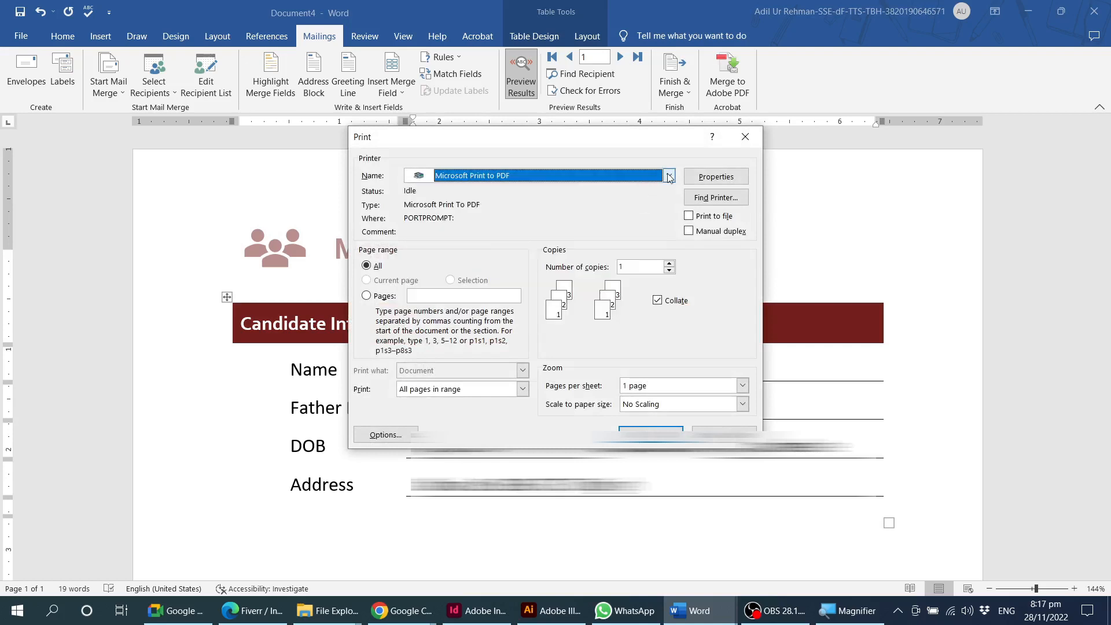
left_click(669, 176)
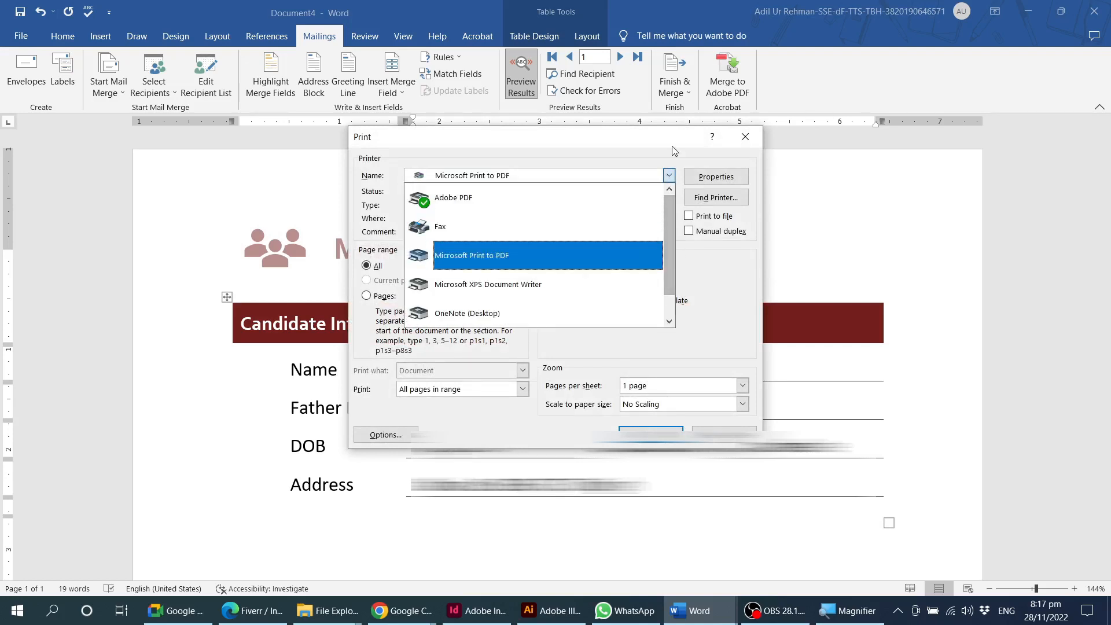
left_click(674, 151)
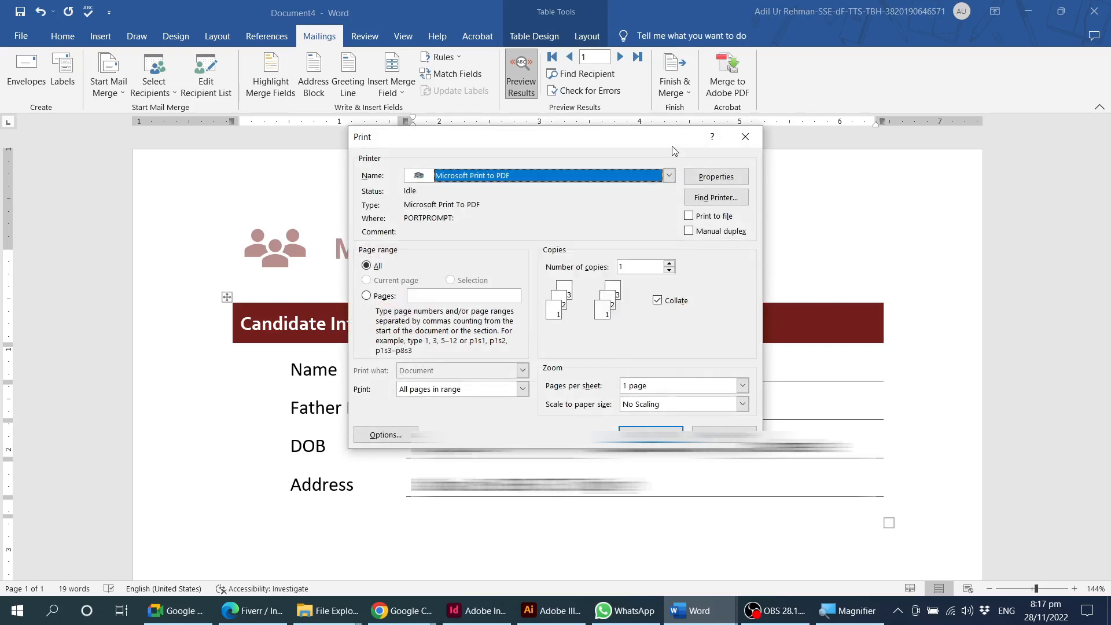
left_click(669, 176)
left_click_drag(672, 238, 678, 134)
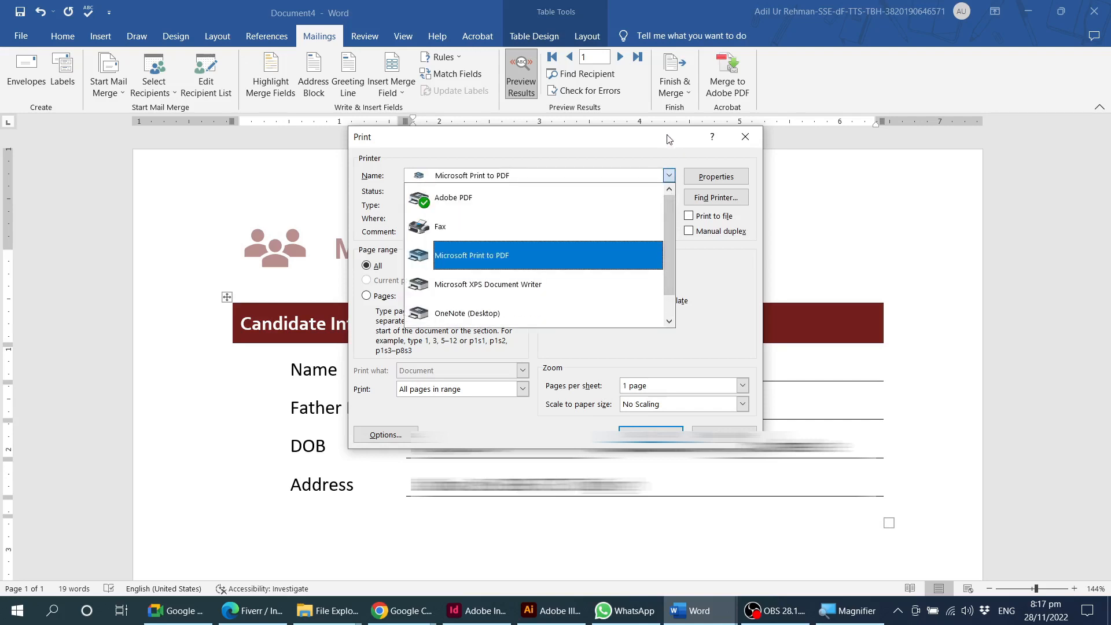
left_click(670, 139)
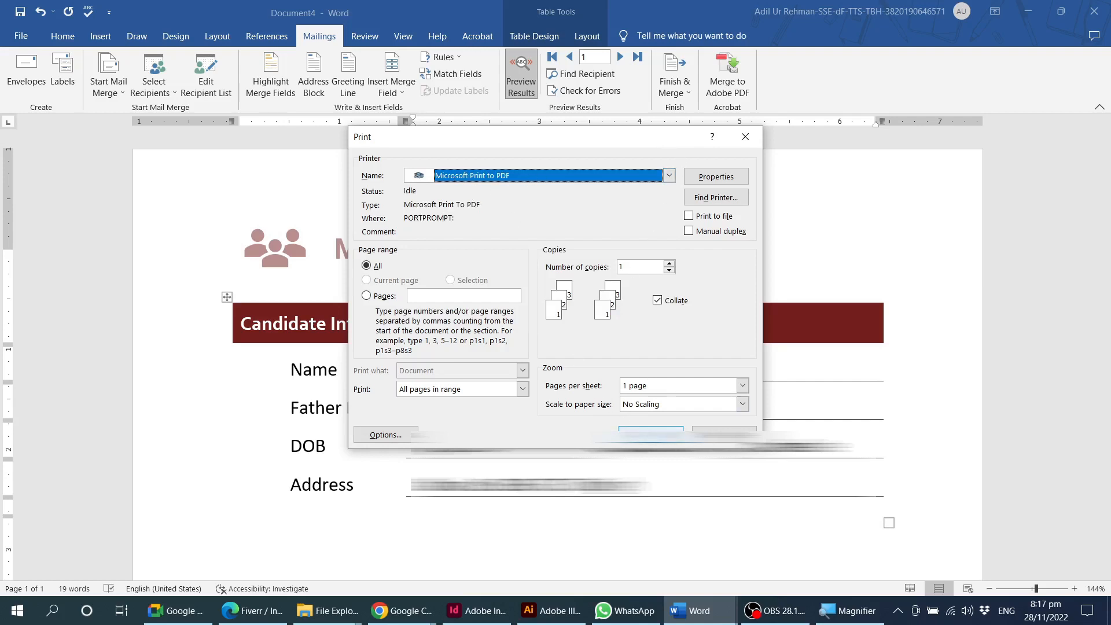
left_click(650, 434)
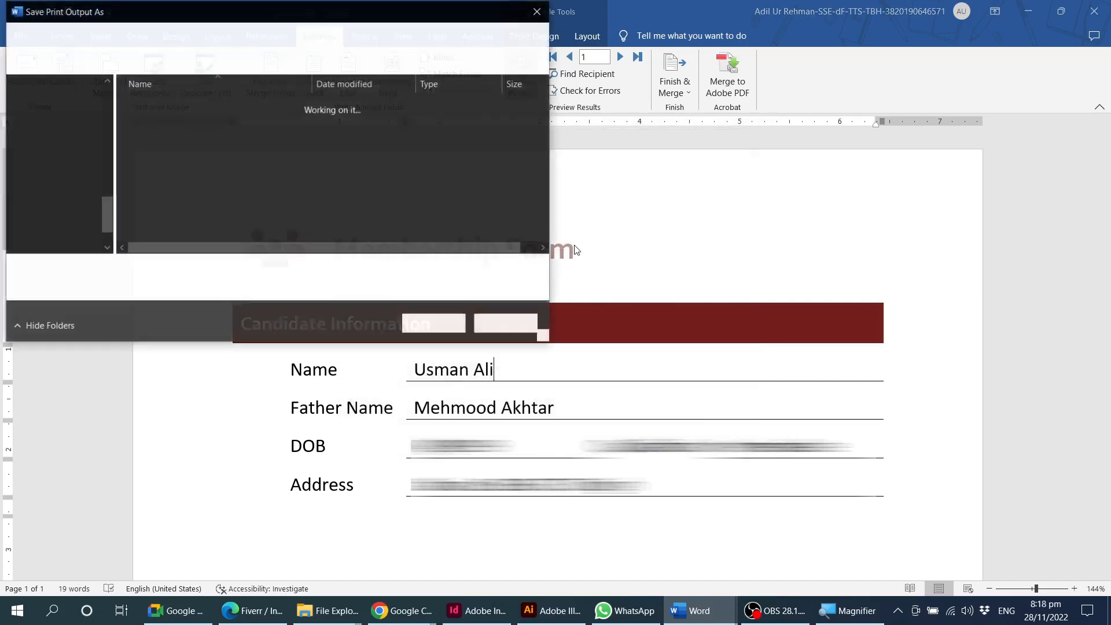
Save the print output as a PDF named List of Candidates in the Downloads folder.
left_click_drag(106, 204, 106, 97)
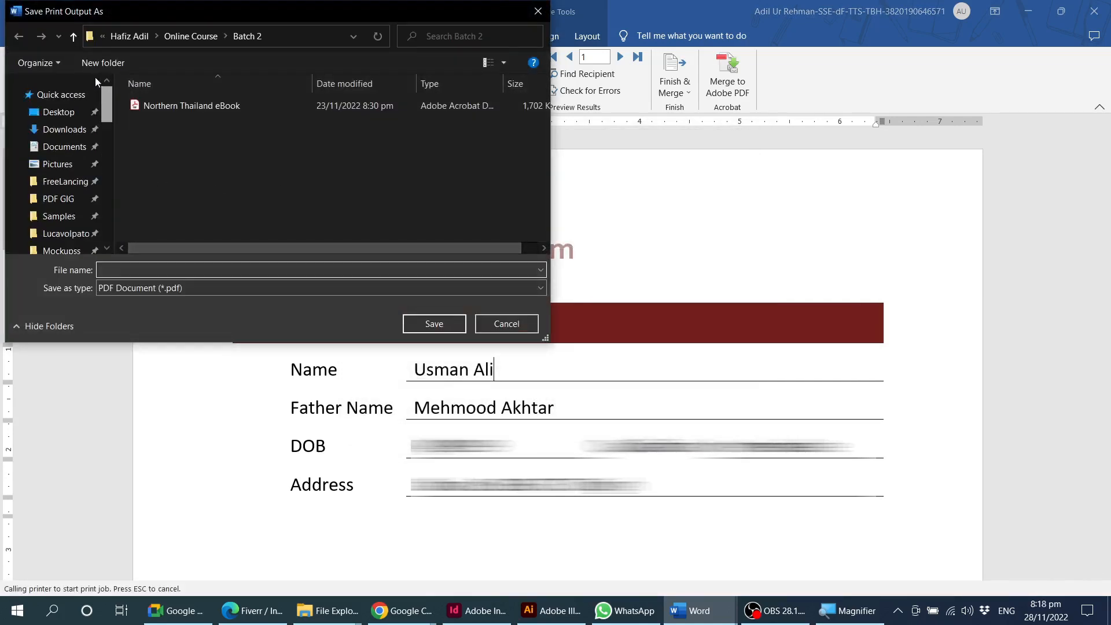
left_click(64, 129)
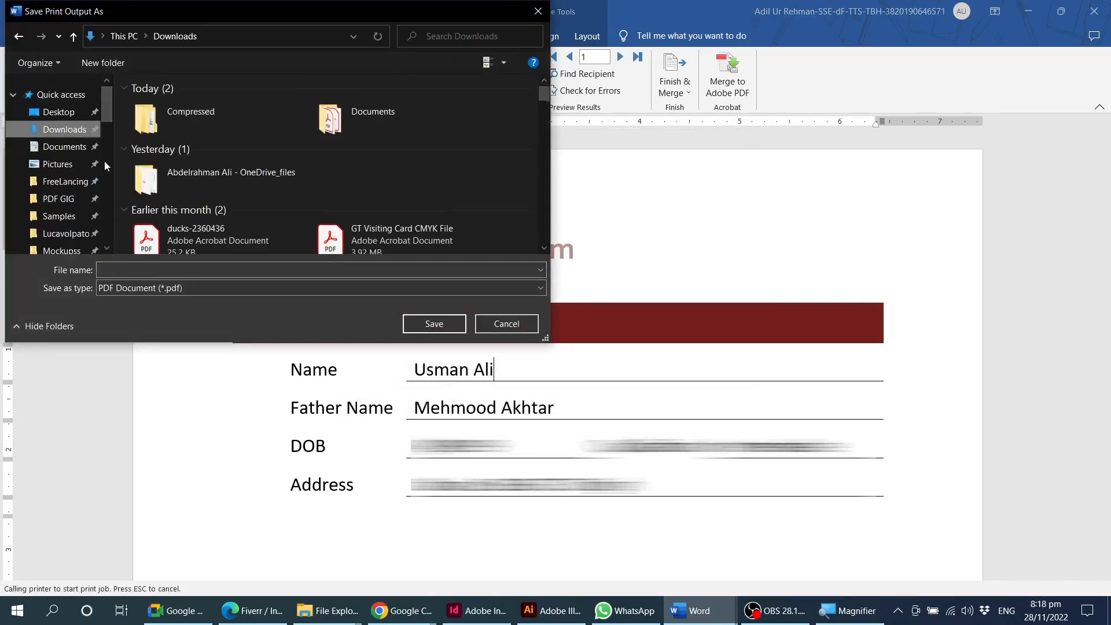
left_click(58, 111)
left_click(63, 129)
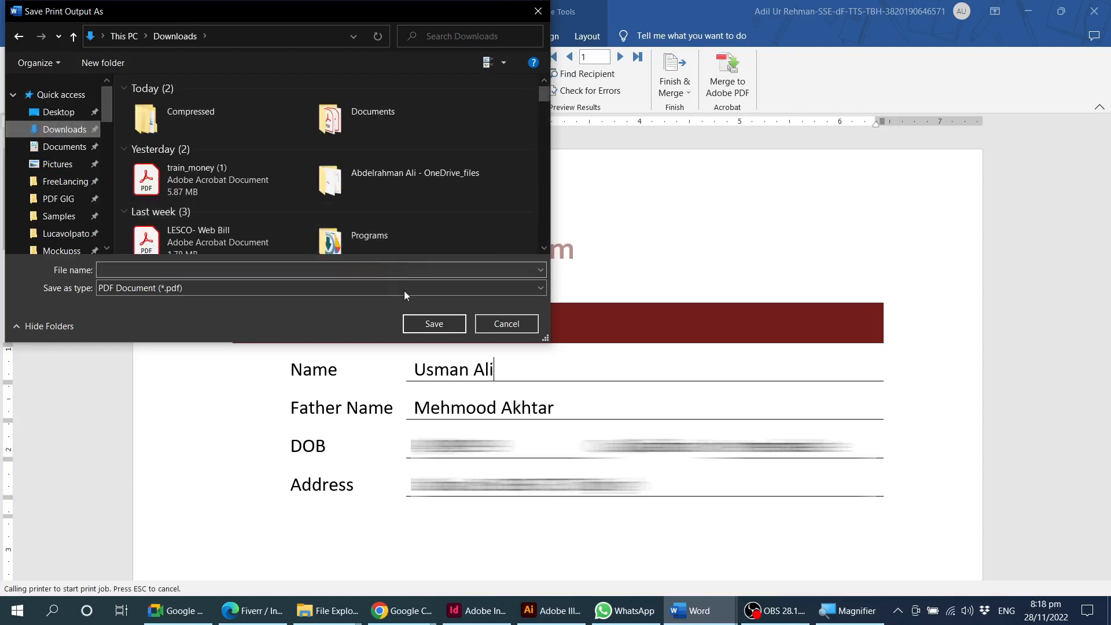
left_click(173, 271)
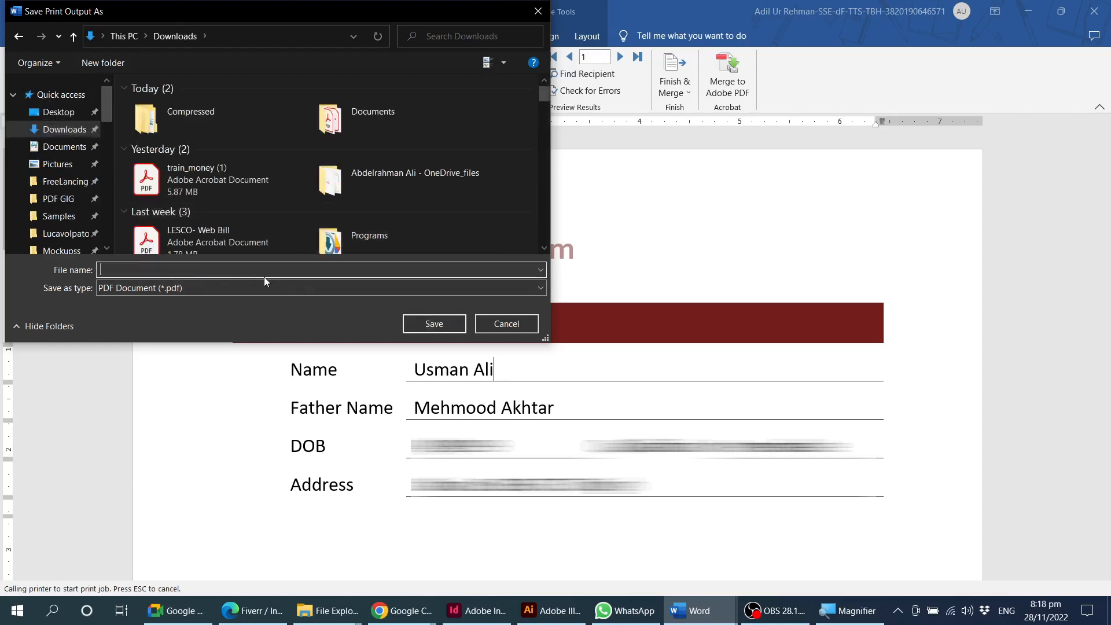
type("List of Candidates")
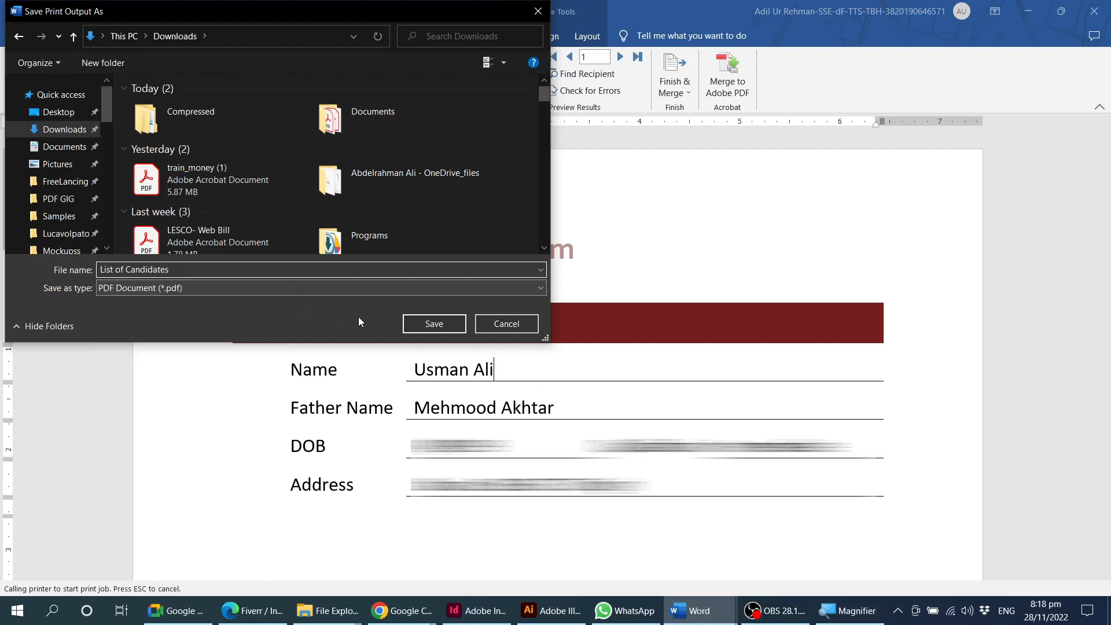
left_click(433, 324)
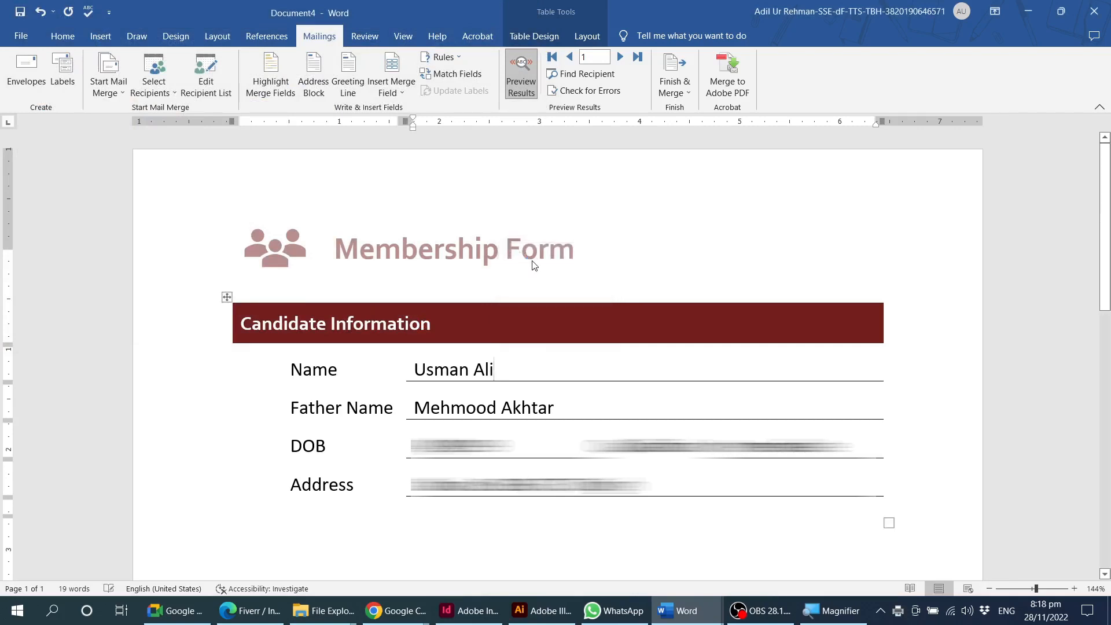
Switch to the Downloads folder in File Explorer and try to open the List of Candidates PDF.
left_click(490, 304)
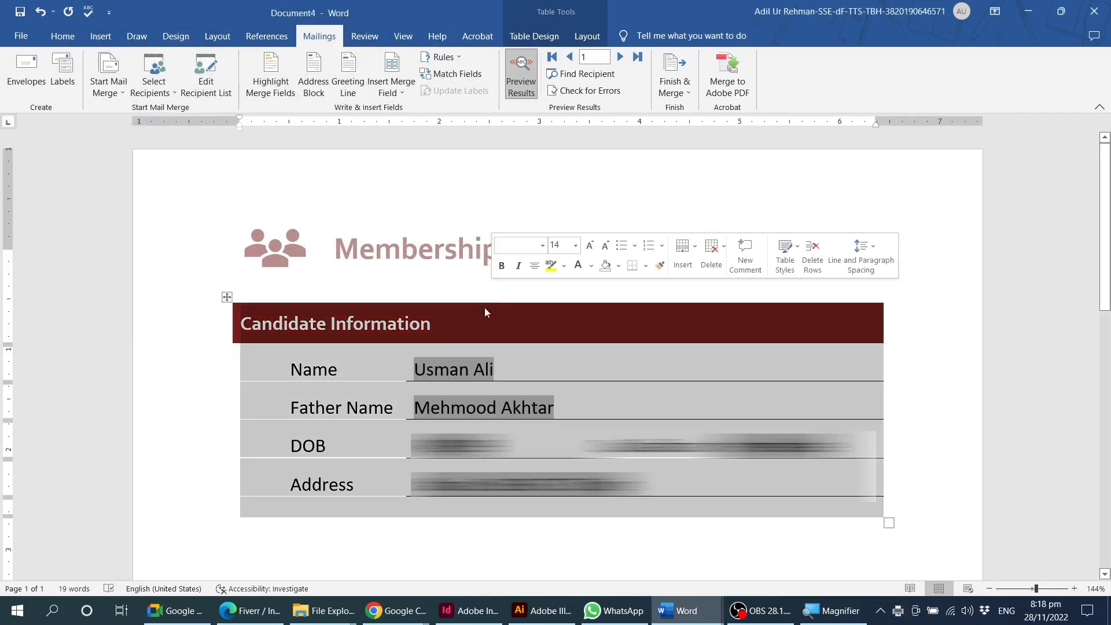
left_click(443, 327)
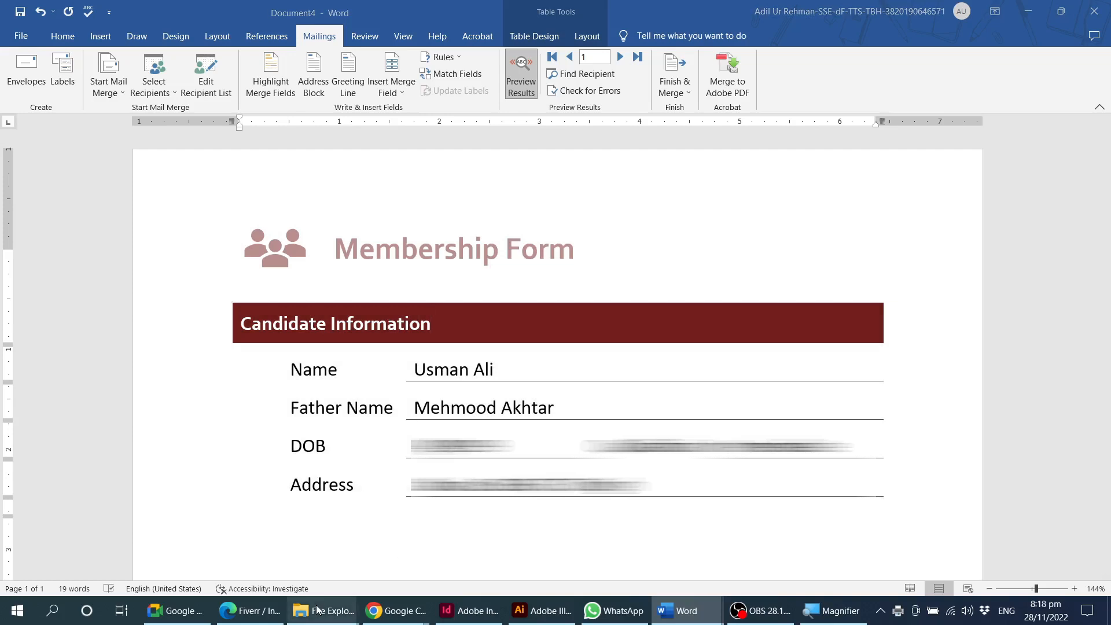
left_click(183, 553)
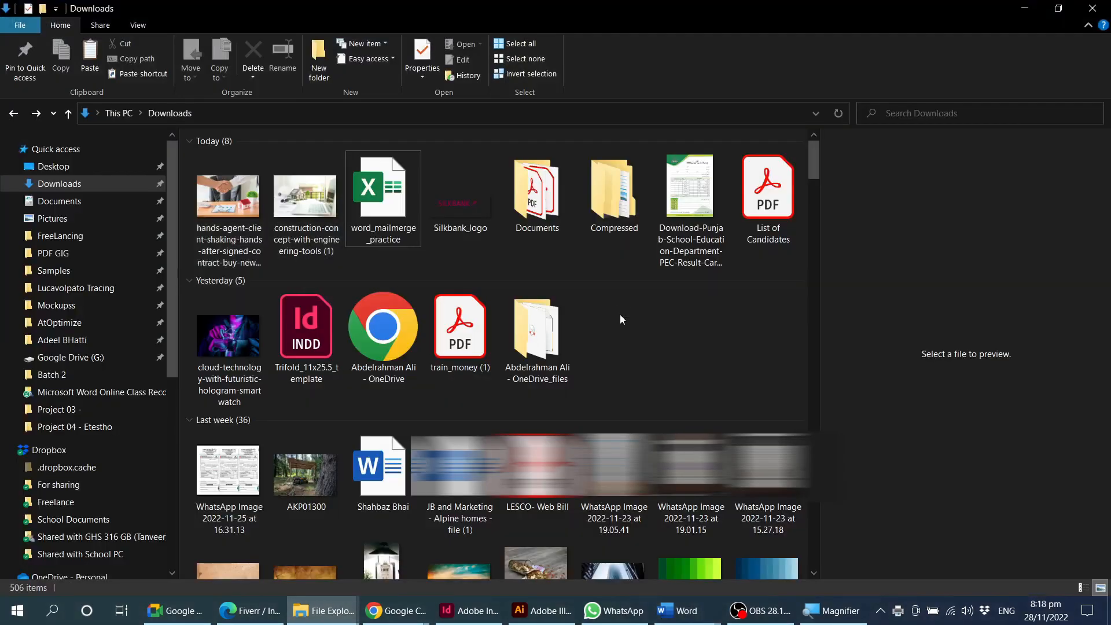
left_click(764, 214)
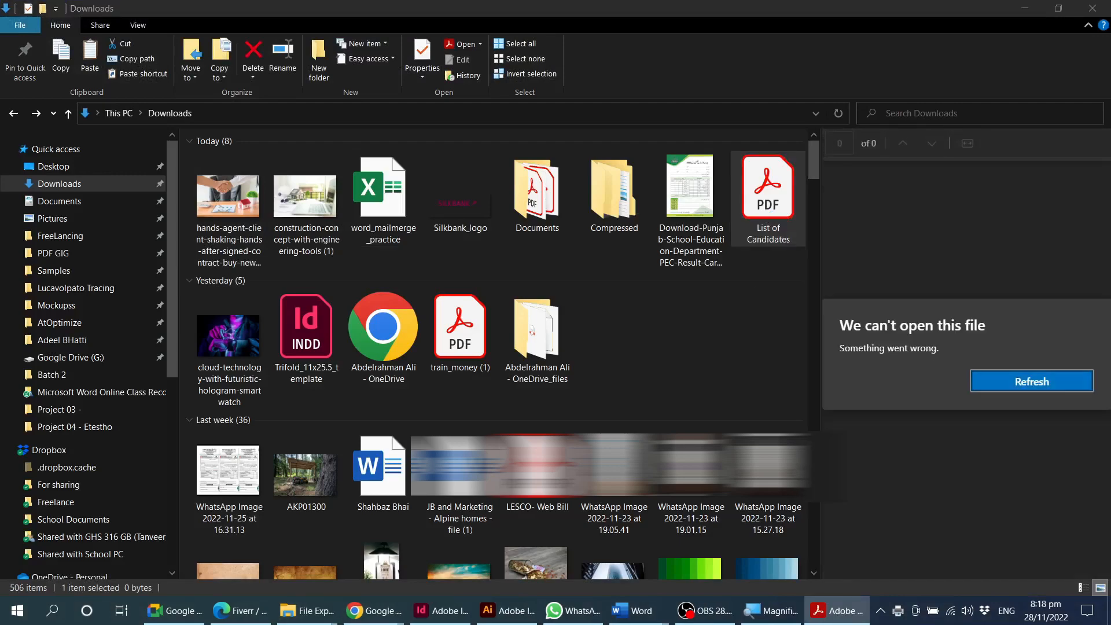
Check the Membership Form in Word, return to the Downloads folder in File Explorer and open the List of Candidates PDF.
mouse_move(631, 611)
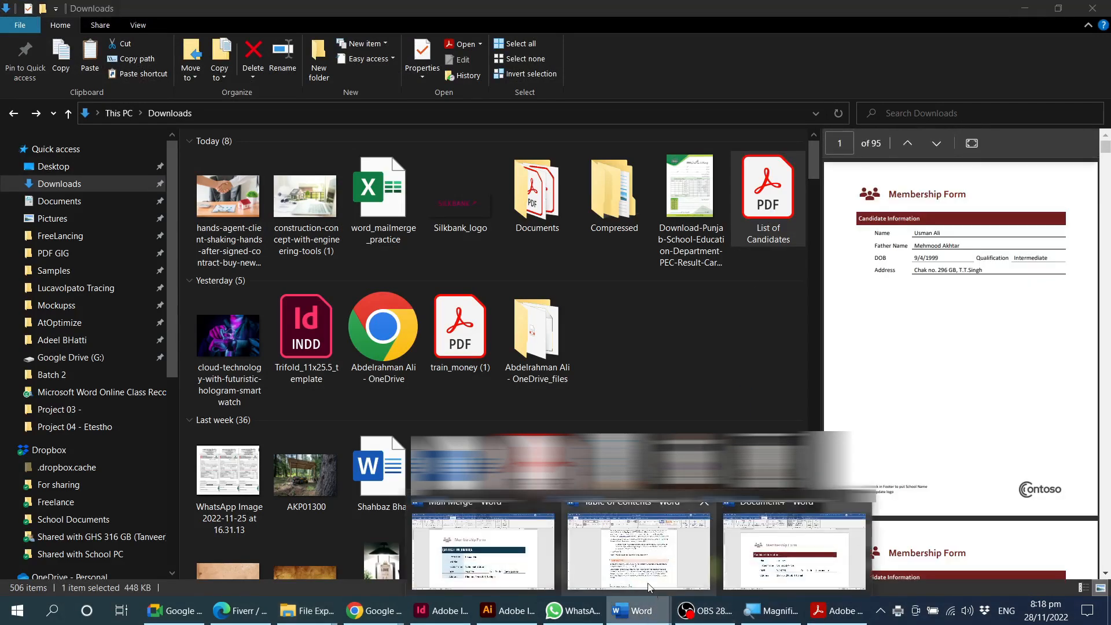
left_click(800, 555)
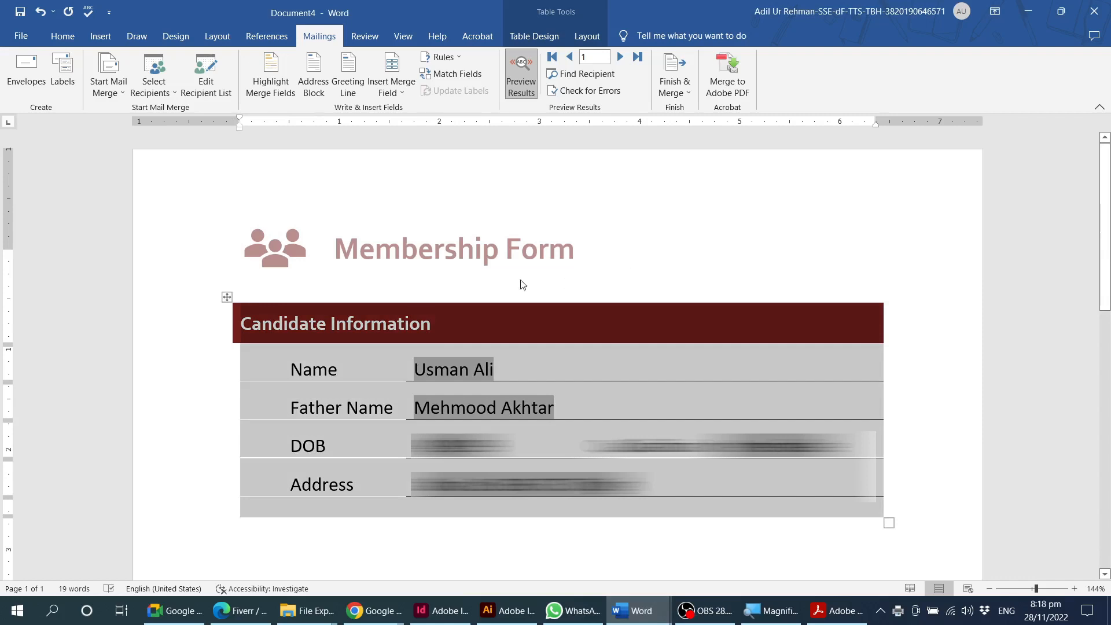
left_click(332, 615)
left_click(150, 550)
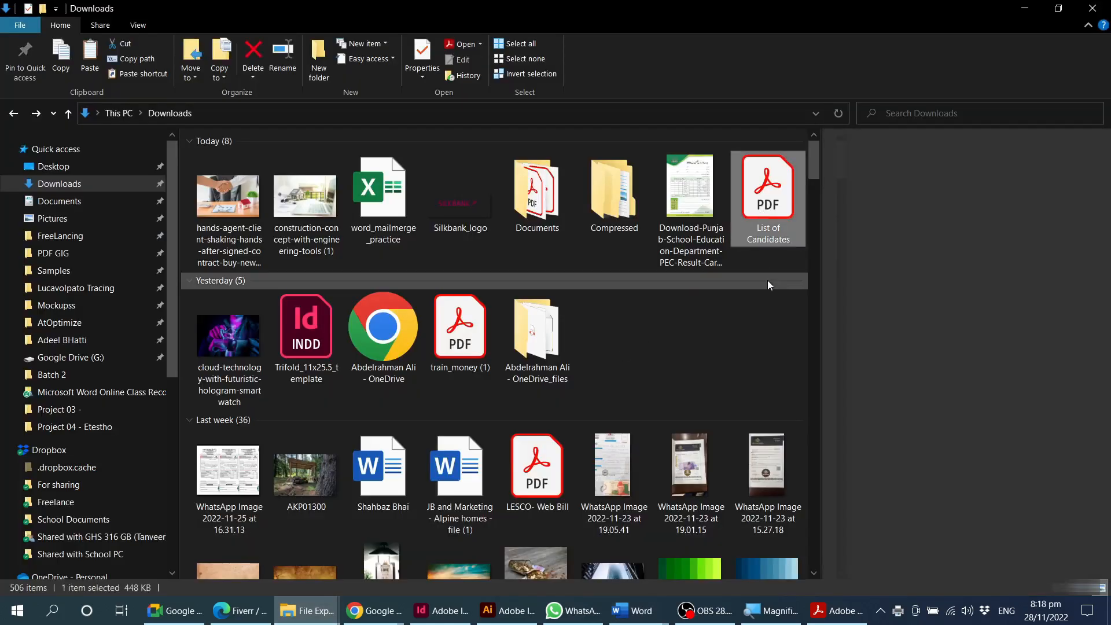
key("Return")
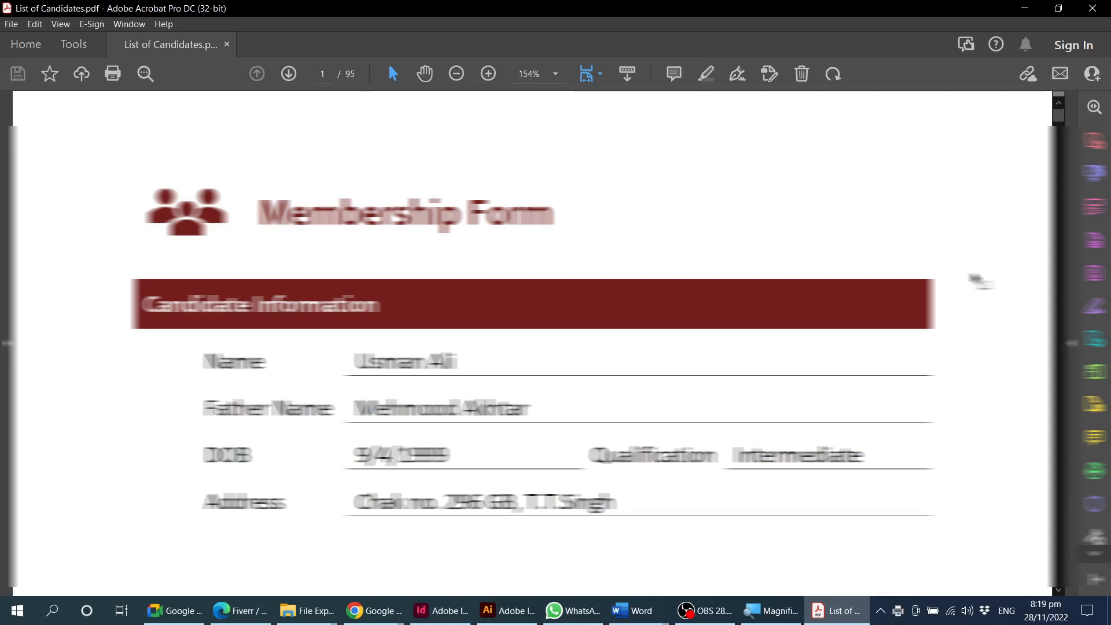
Page through the merged candidate forms in the PDF to the last page, and close Acrobat.
key("Right")
key("Right")
key("Right")
key("Right")
key("Right")
key("Right")
key("Right")
key("Right")
key("Right")
key("Right")
key("Right")
key("Right")
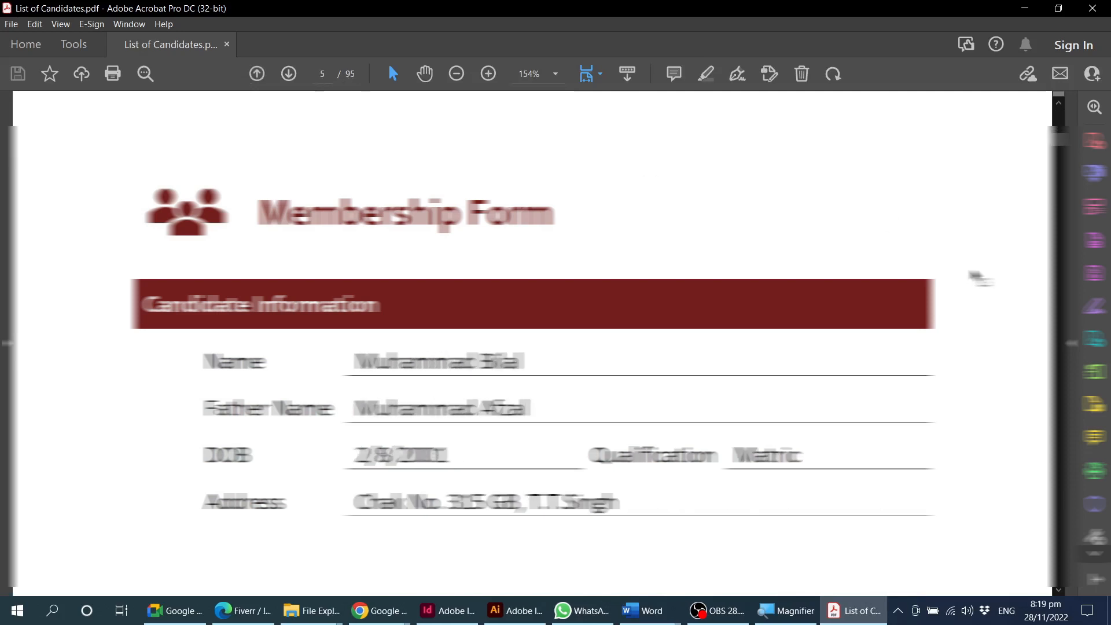
key("Right")
key("Right")
key("Right")
key("Right")
key("Right")
key("Right")
key("Right")
key("Right")
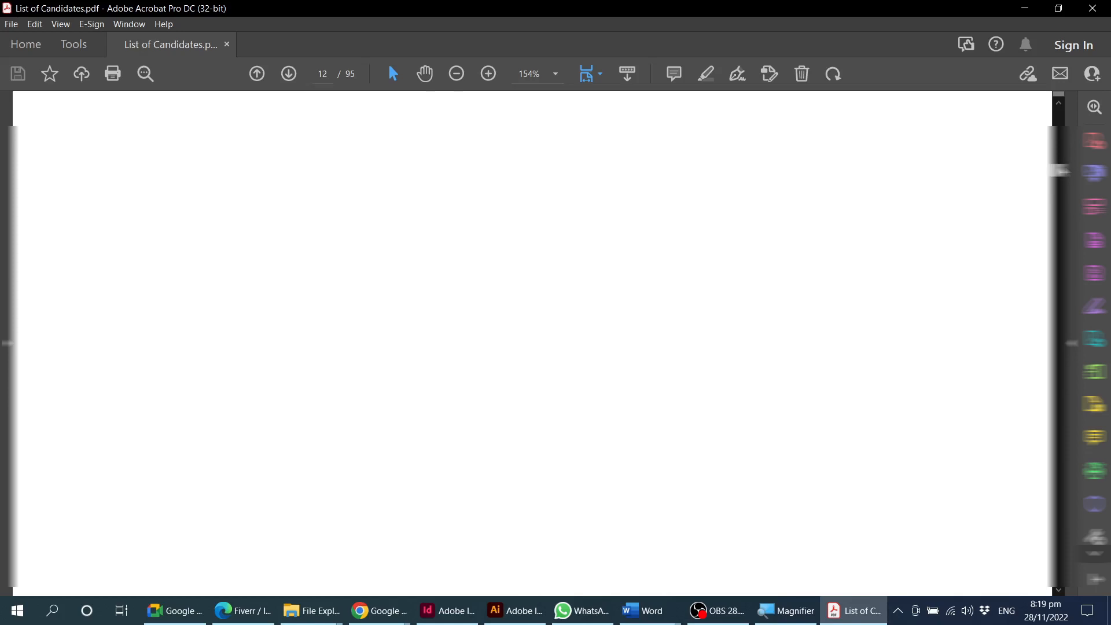
key("End")
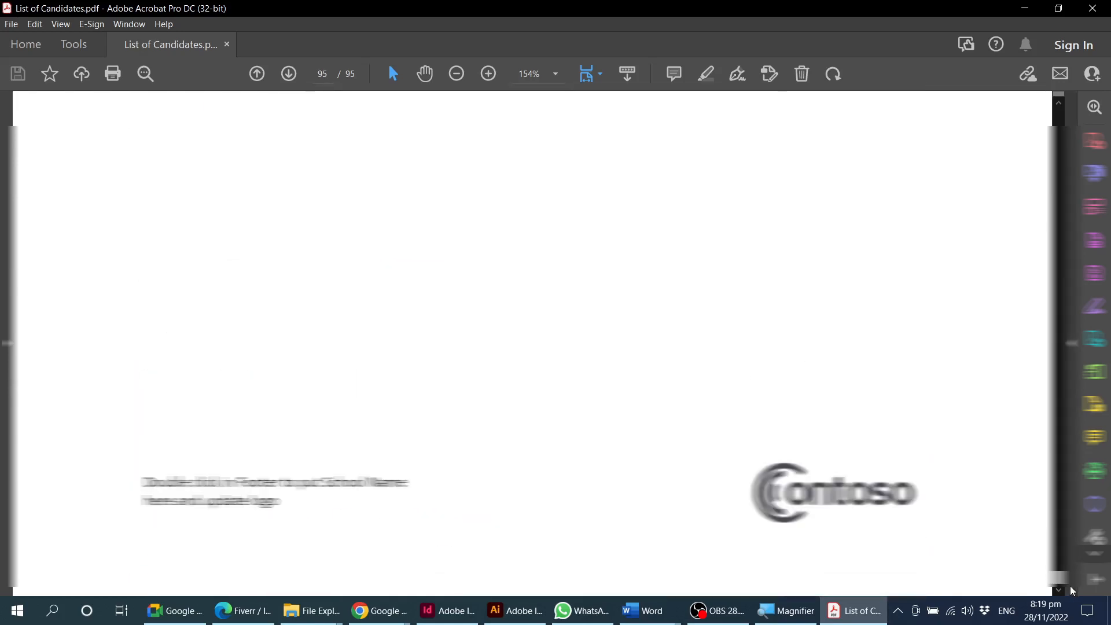
left_click(1092, 8)
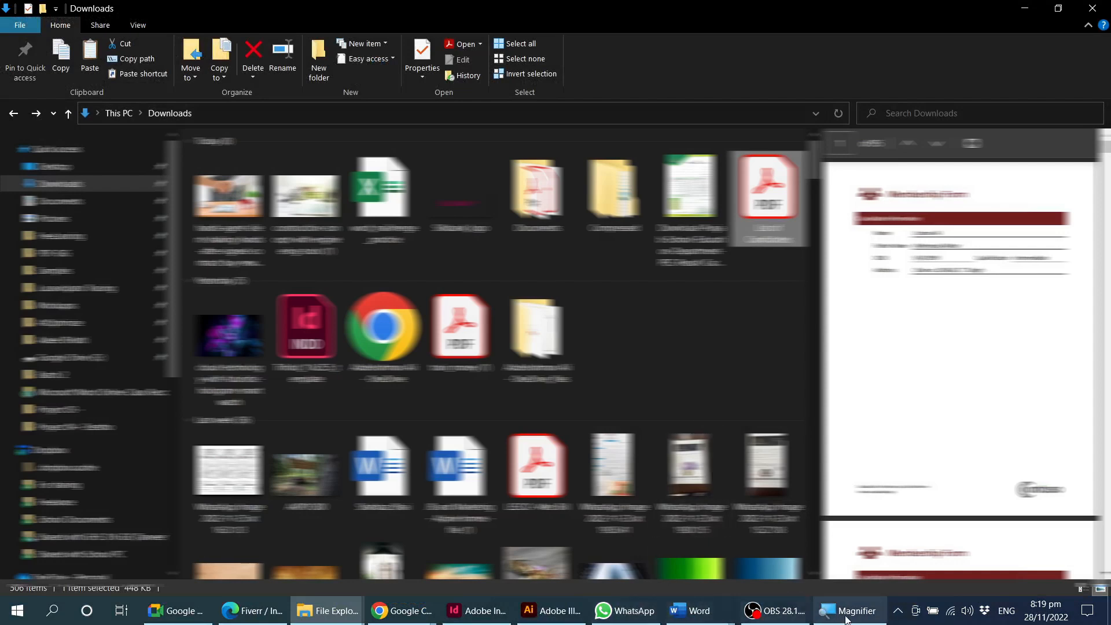
Place the report card image from the Downloads folder into the Word document below the Membership Form's candidate table.
mouse_move(711, 621)
left_click(707, 535)
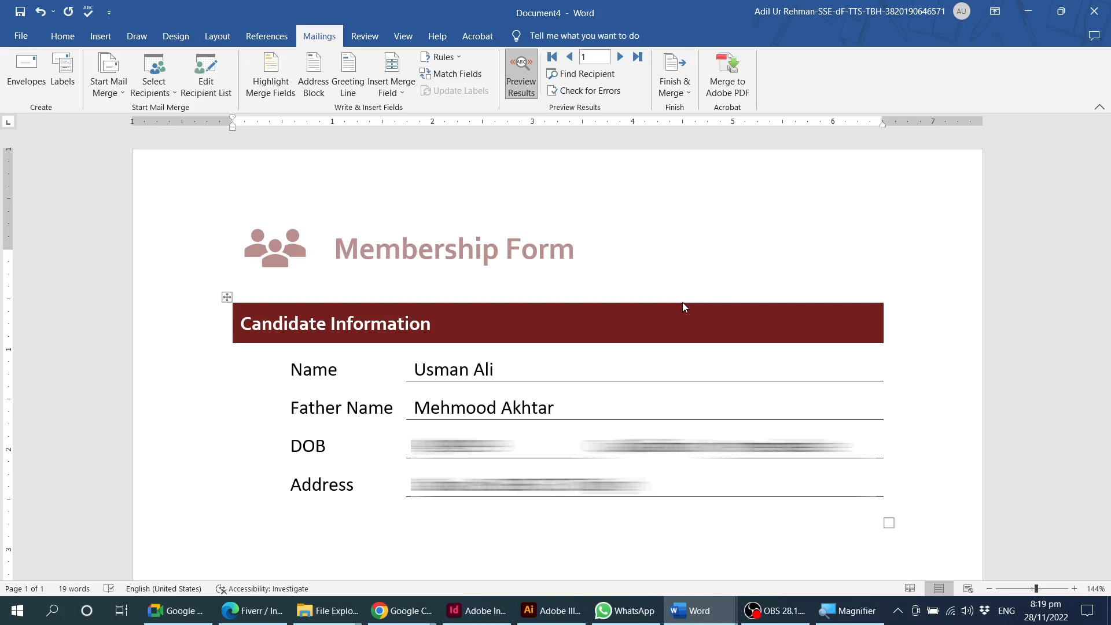
scroll(682, 302, "down", 6)
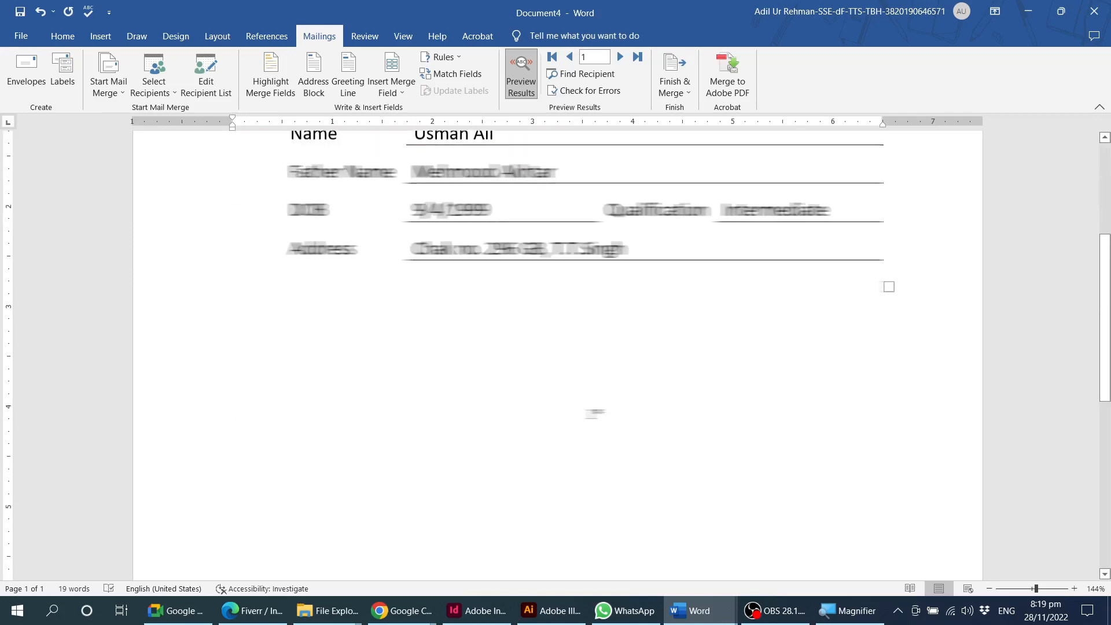
scroll(596, 377, "up", 5)
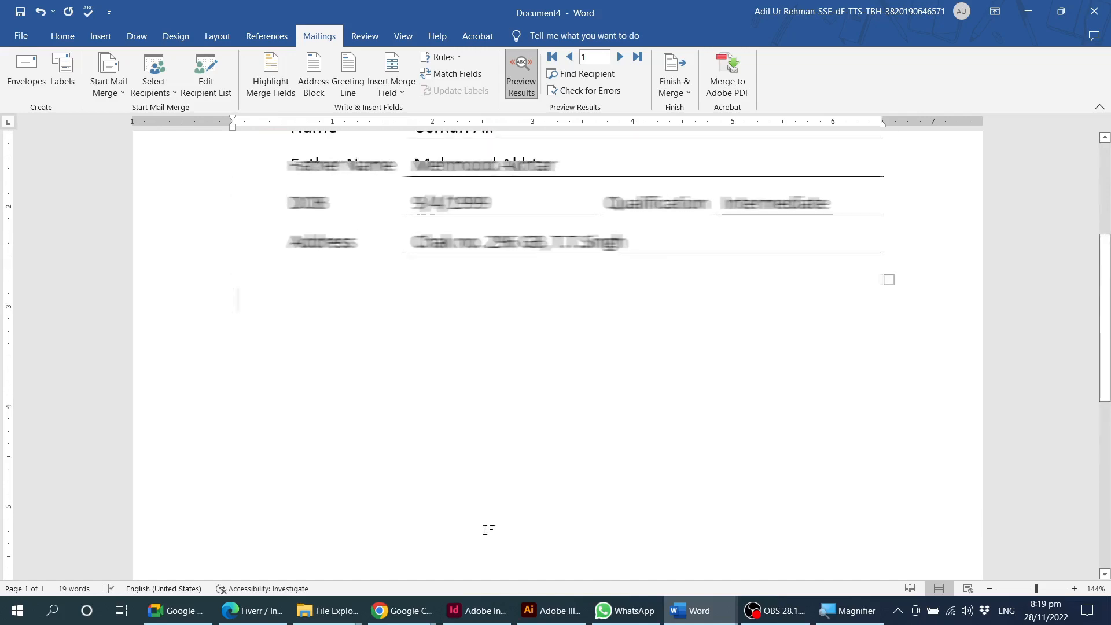
mouse_move(355, 615)
left_click(171, 550)
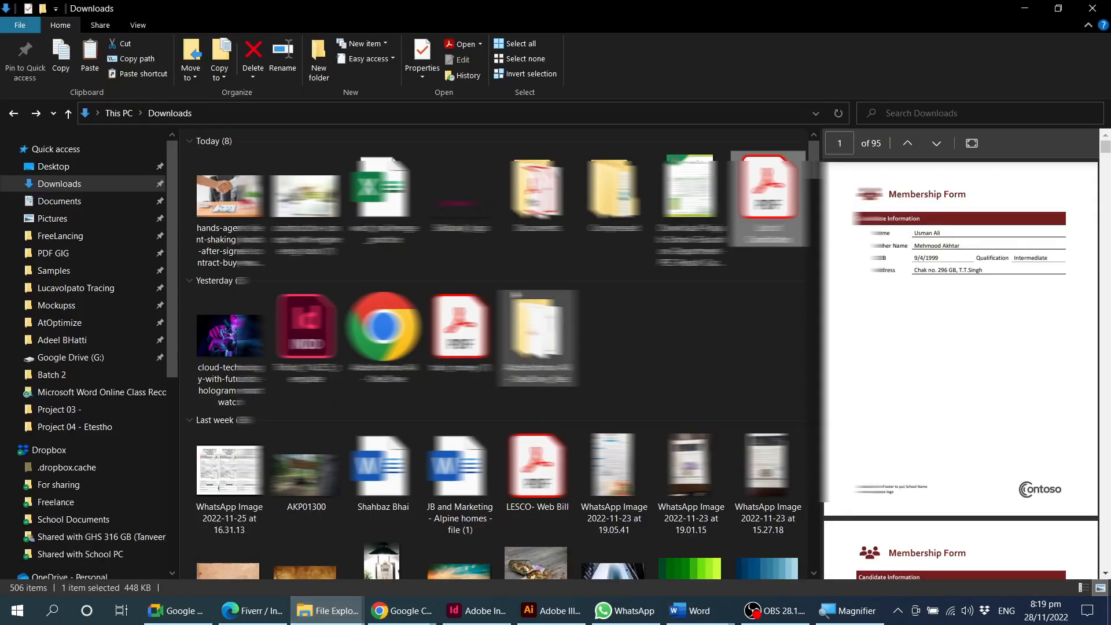
left_click(689, 207)
left_click_drag(689, 207, 599, 387)
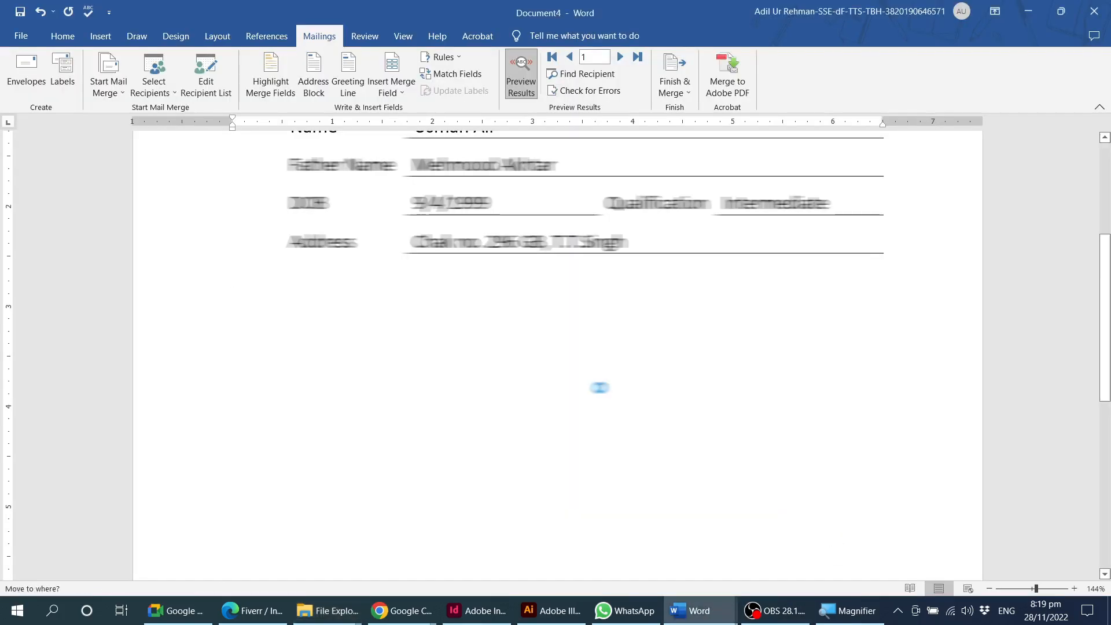
Look over the inserted report card and add a Simple Text Box on top of its upper part.
scroll(645, 409, "down", 10)
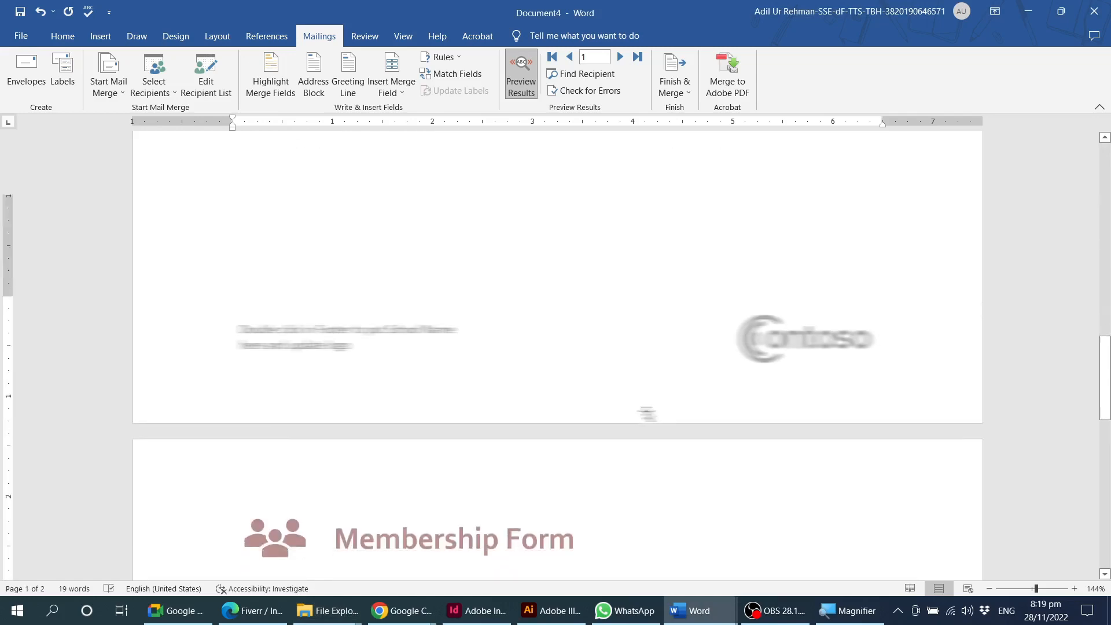
scroll(646, 412, "down", 12)
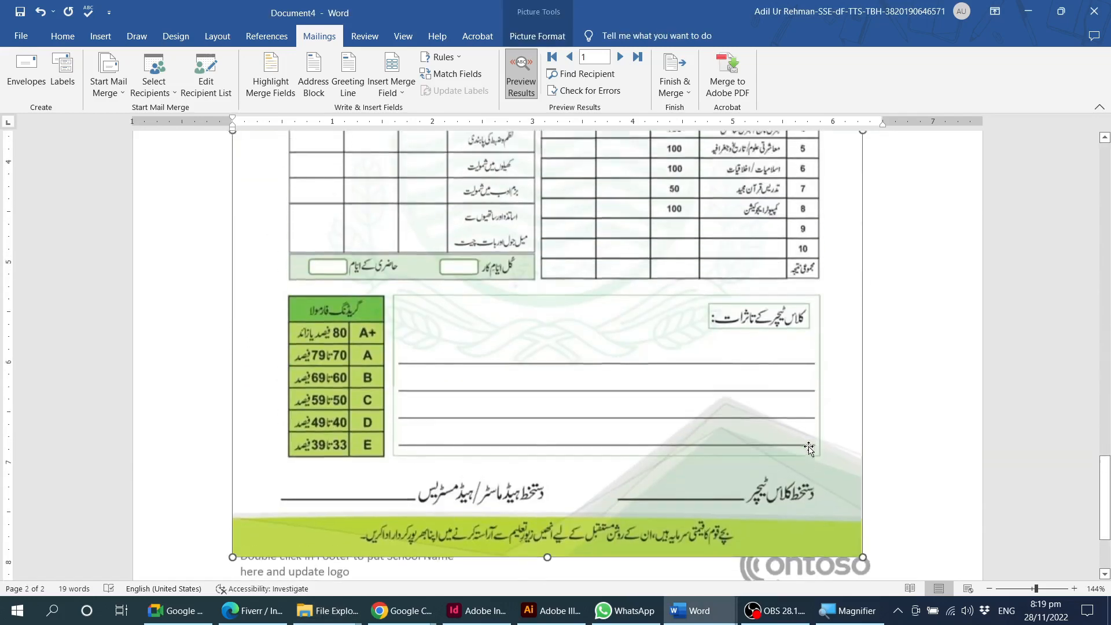
scroll(808, 449, "up", 10)
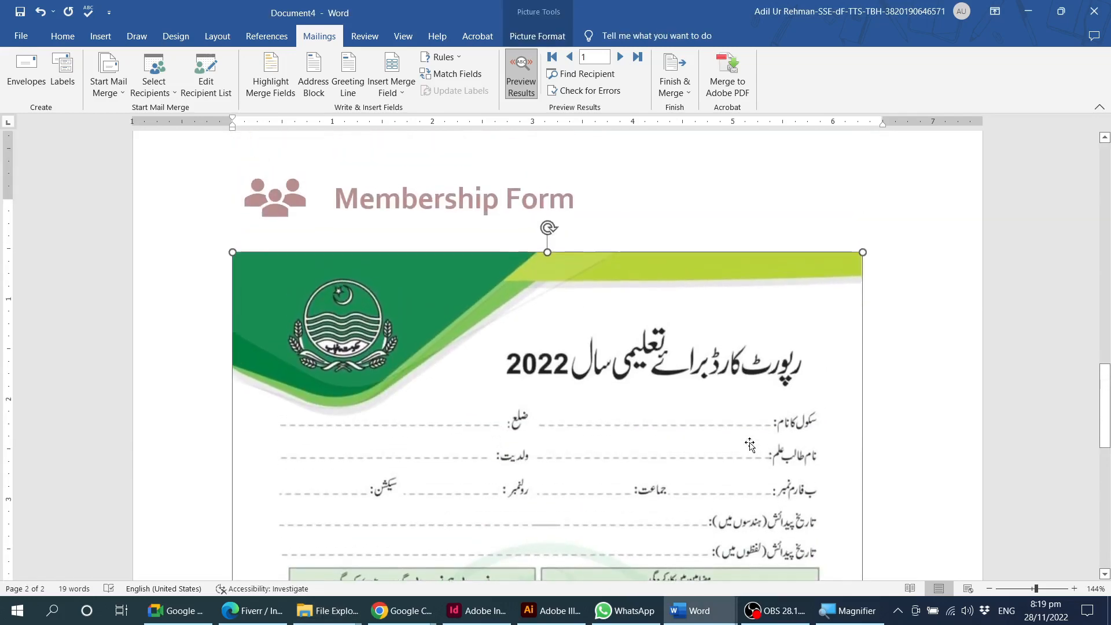
scroll(750, 445, "down", 3)
scroll(711, 377, "up", 3, "ctrl")
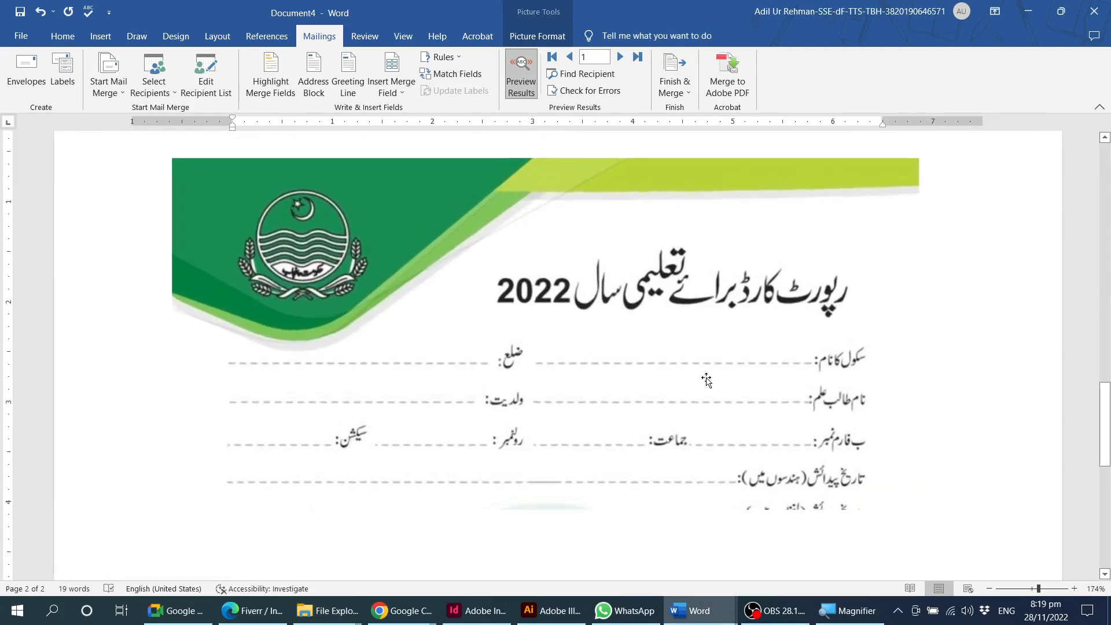
scroll(707, 379, "down", 2)
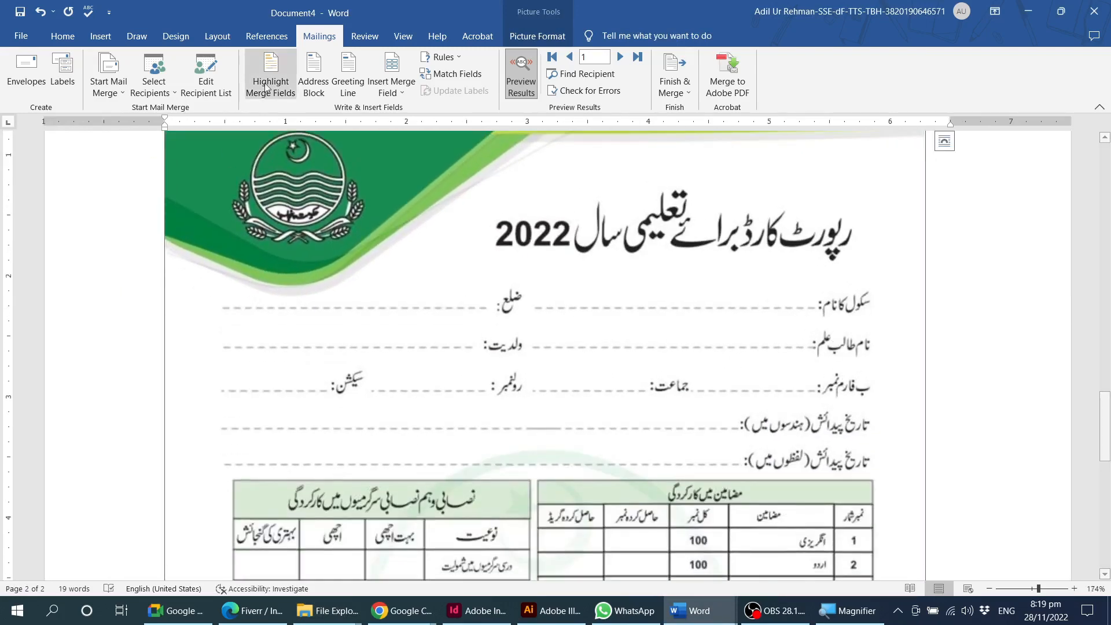
left_click(98, 37)
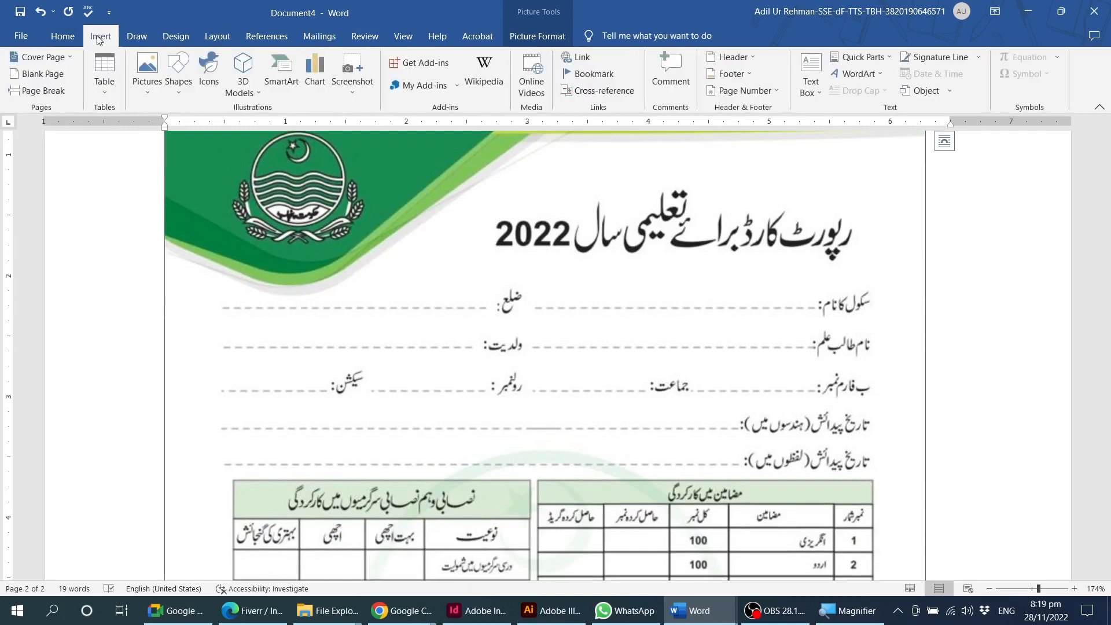
left_click(810, 75)
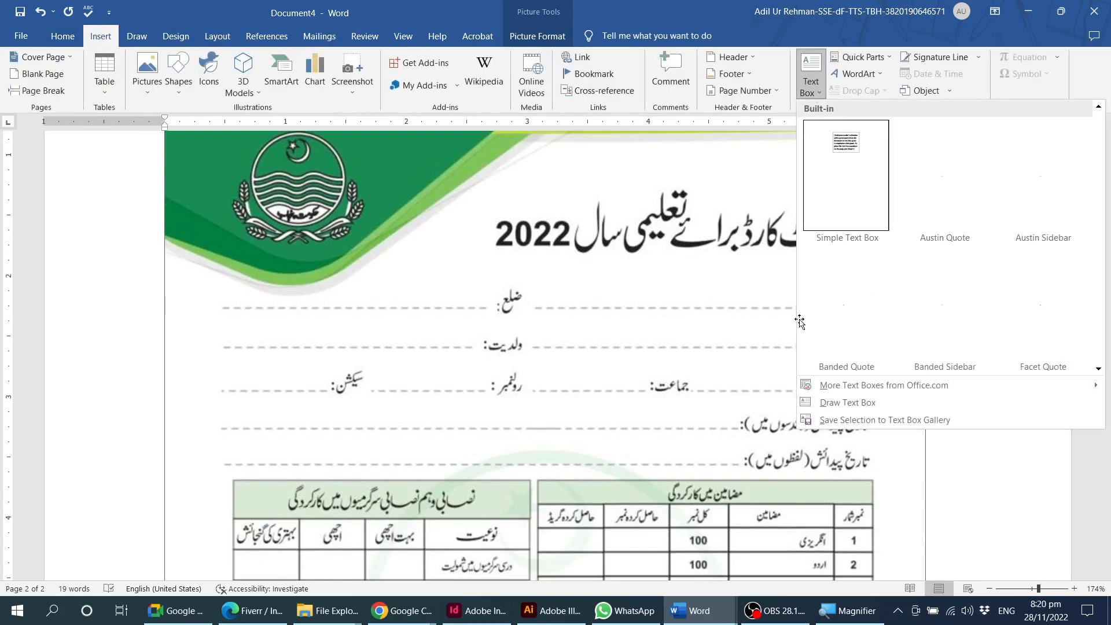
left_click(857, 167)
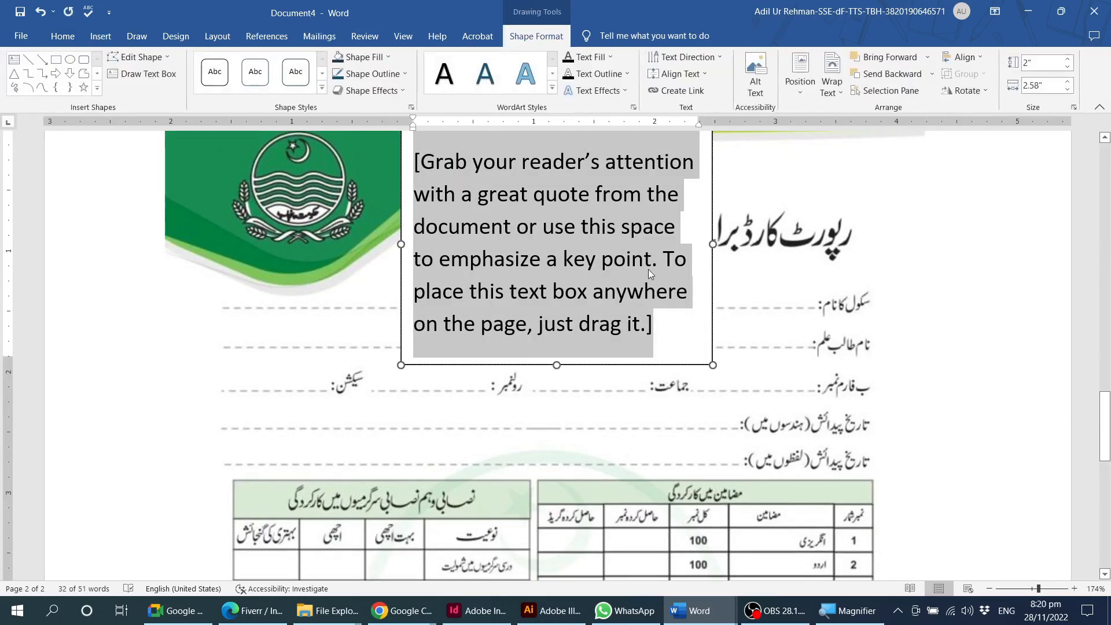
Move the text box over the report card's student name line and reduce its height to about 0.57".
left_click(658, 320)
left_click_drag(729, 306, 812, 469)
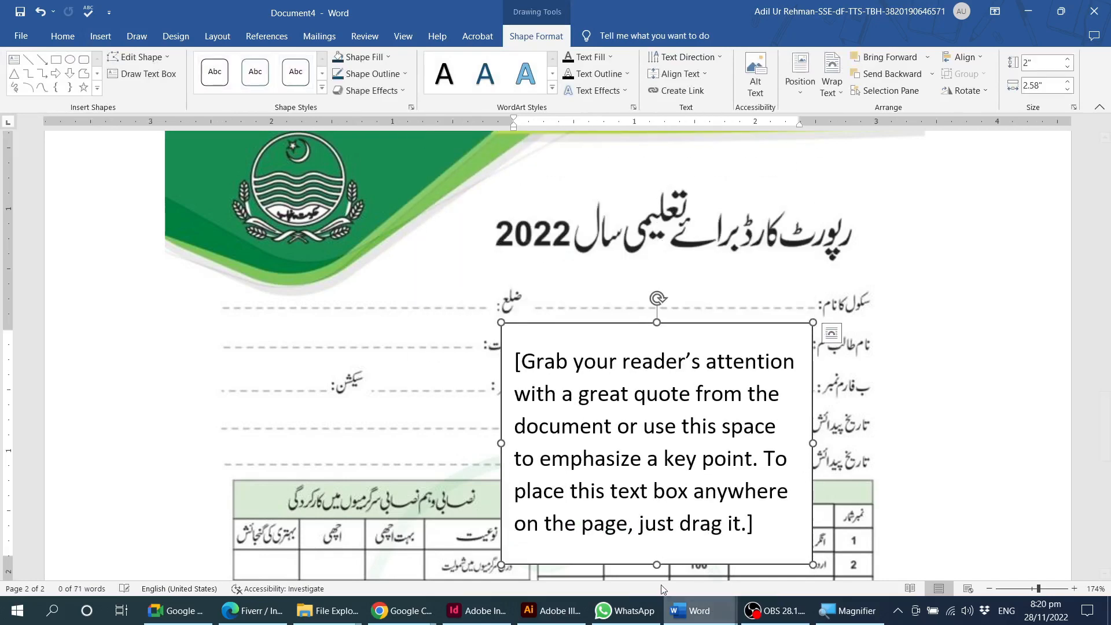
left_click_drag(657, 564, 687, 391)
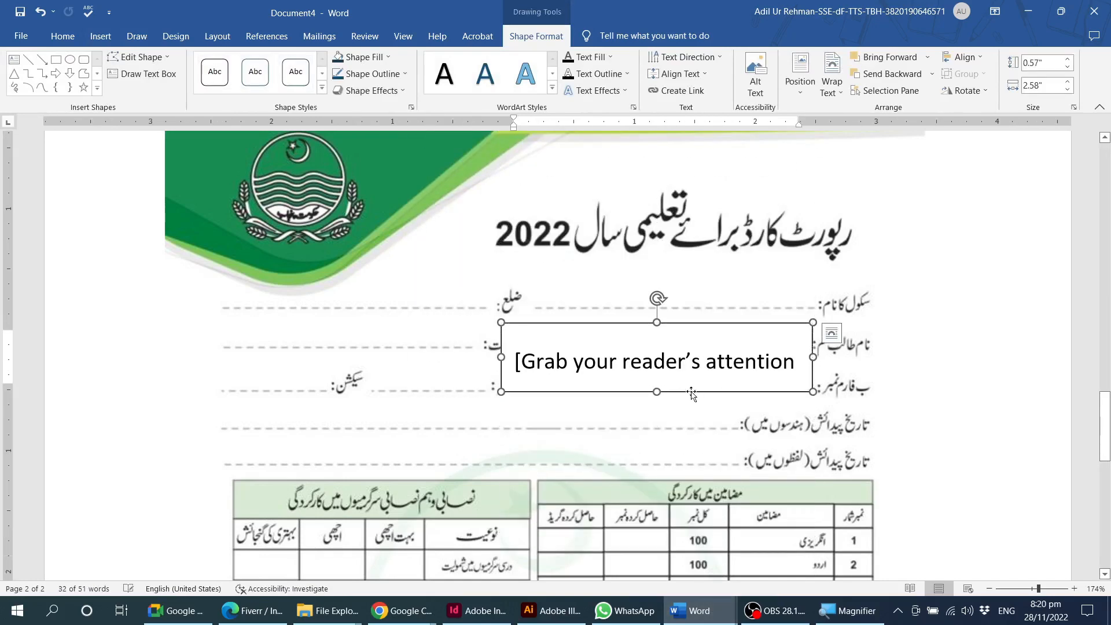
Replace the text box's placeholder text with the Name_of_Canididate merge field and turn off the results preview.
left_click(706, 367)
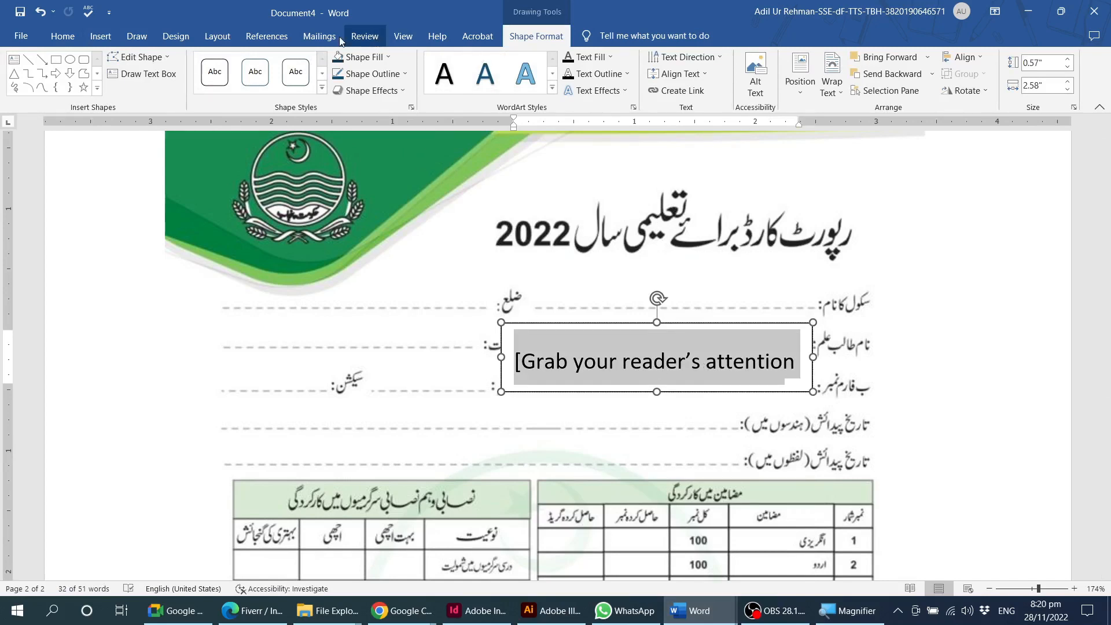
left_click(319, 36)
left_click(394, 92)
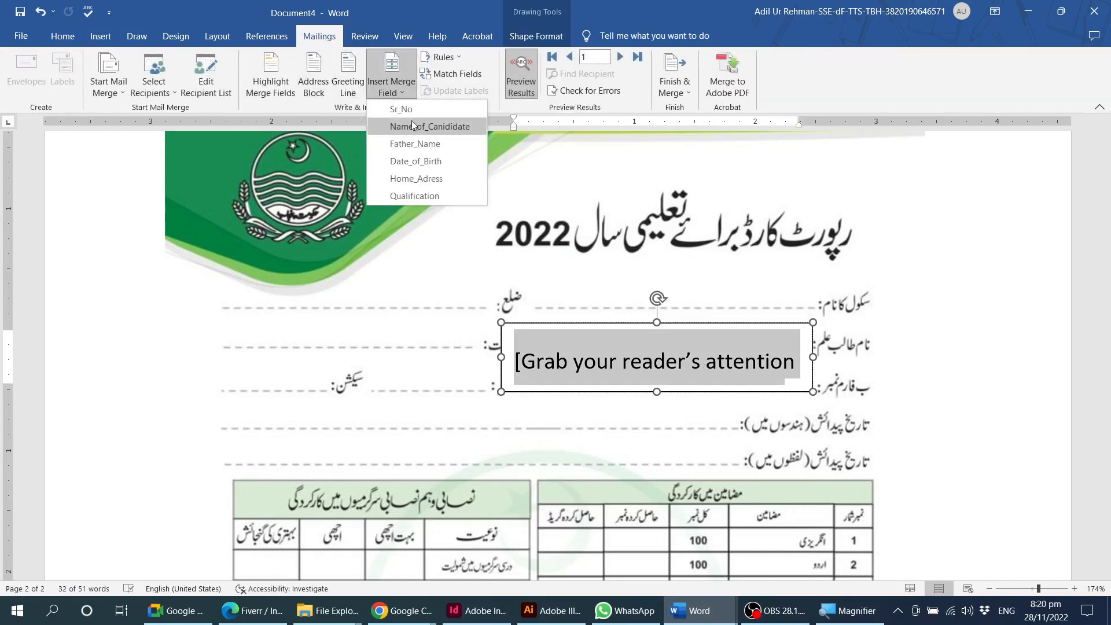
left_click(412, 120)
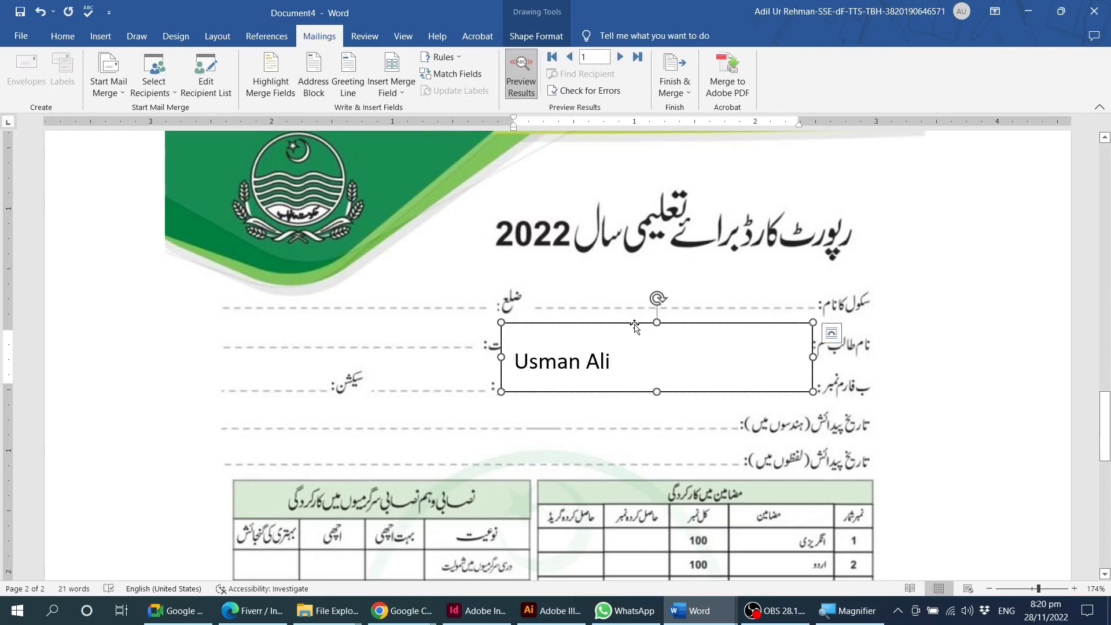
left_click_drag(635, 325, 643, 321)
left_click(521, 74)
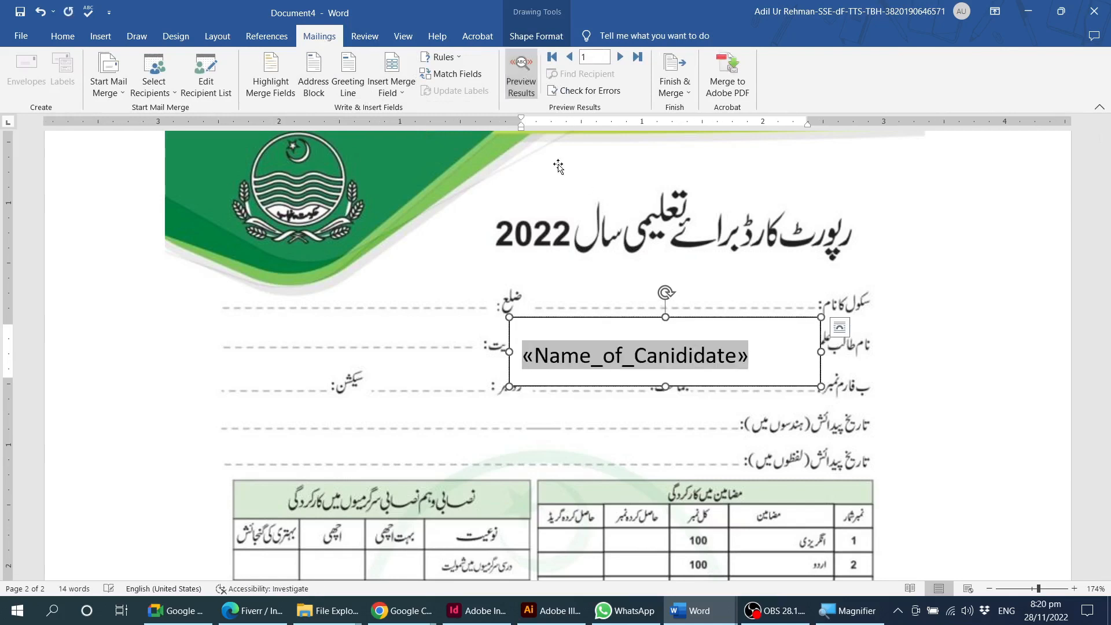
Remove the text box's fill and outline and fit it over the student name line at about 0.52" by 2.6".
left_click_drag(627, 318, 654, 300)
left_click(521, 36)
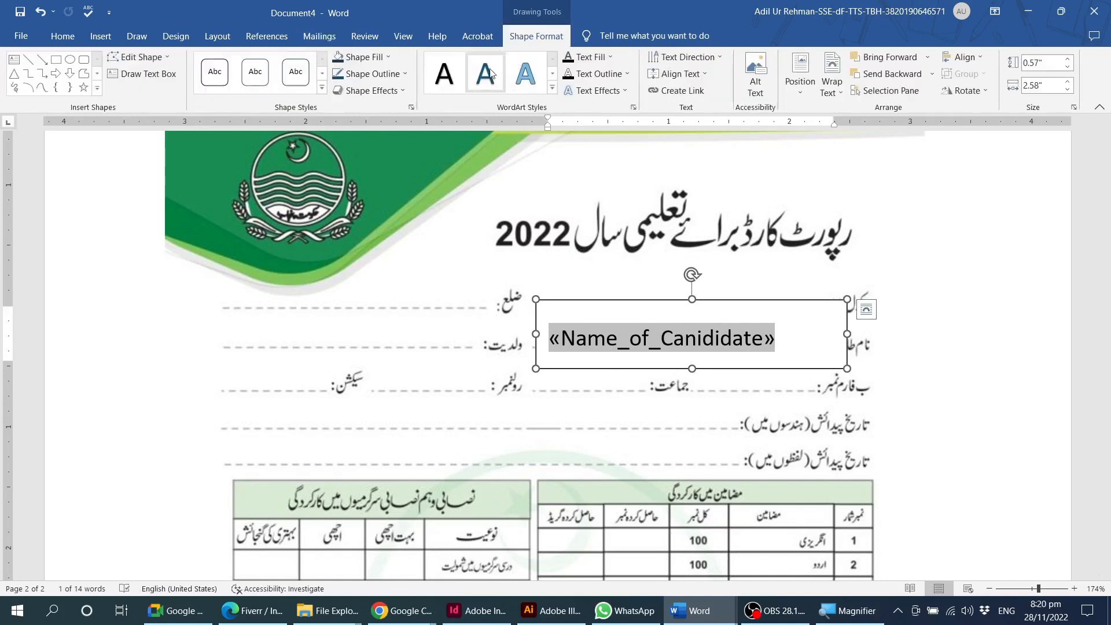
left_click(365, 56)
left_click(364, 184)
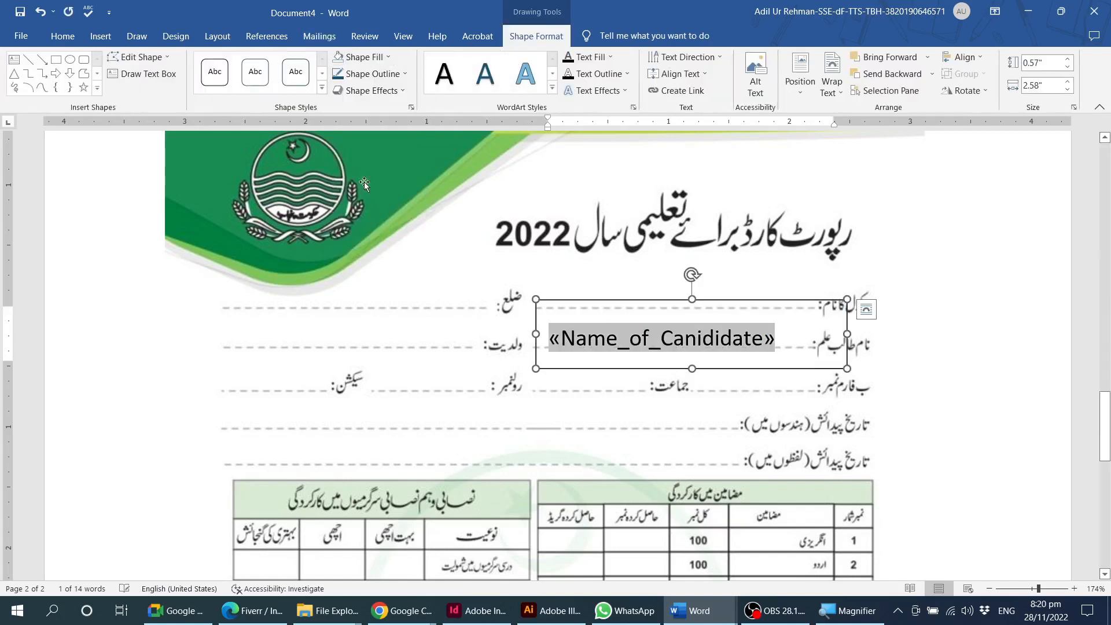
left_click(370, 73)
left_click(373, 200)
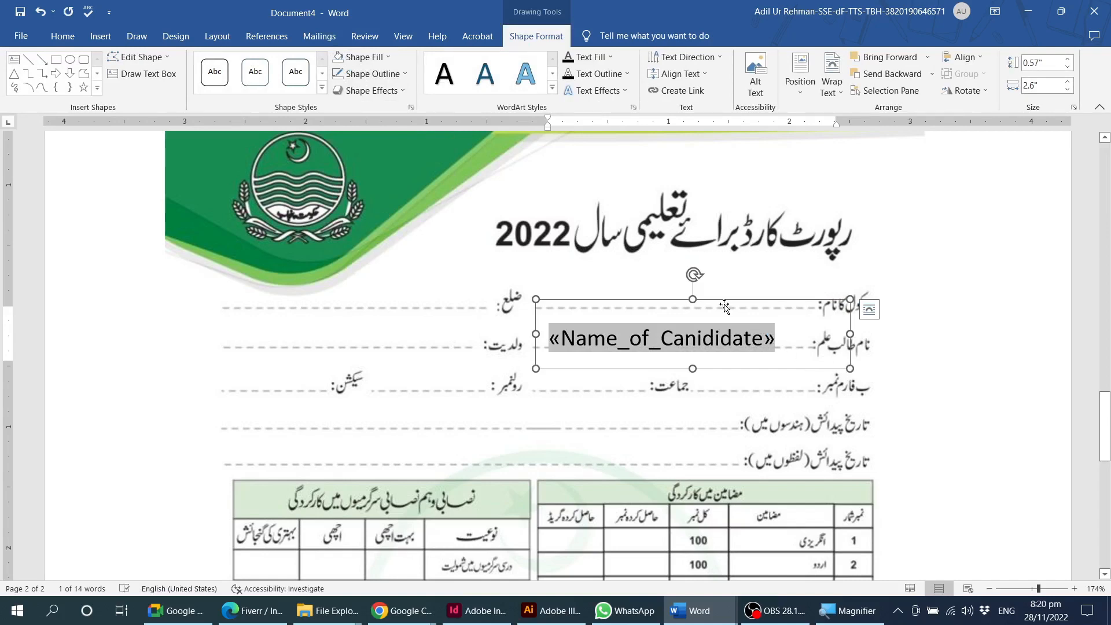
left_click_drag(725, 299, 714, 299)
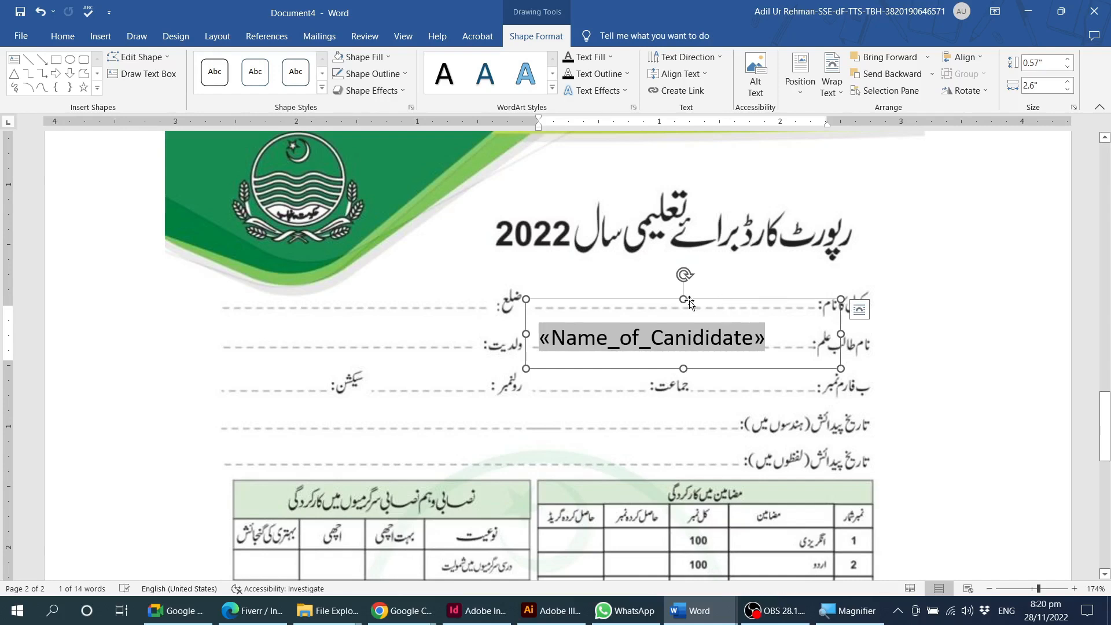
left_click_drag(684, 299, 719, 299)
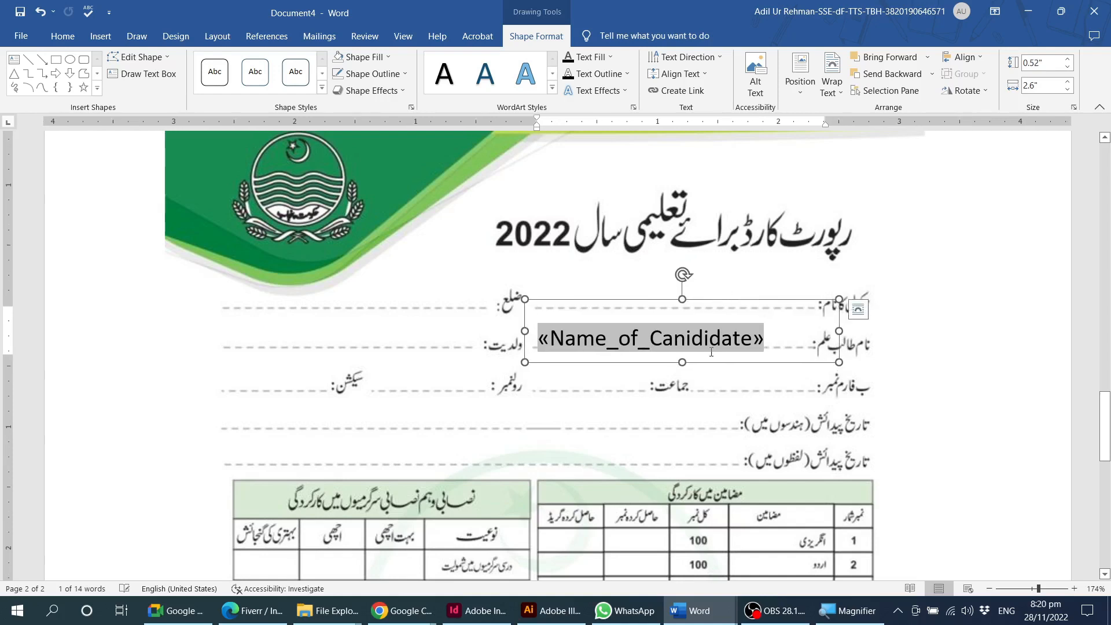
Format the Name_of_Canididate field in Times New Roman with a dark blue theme font color.
triple_click(683, 342)
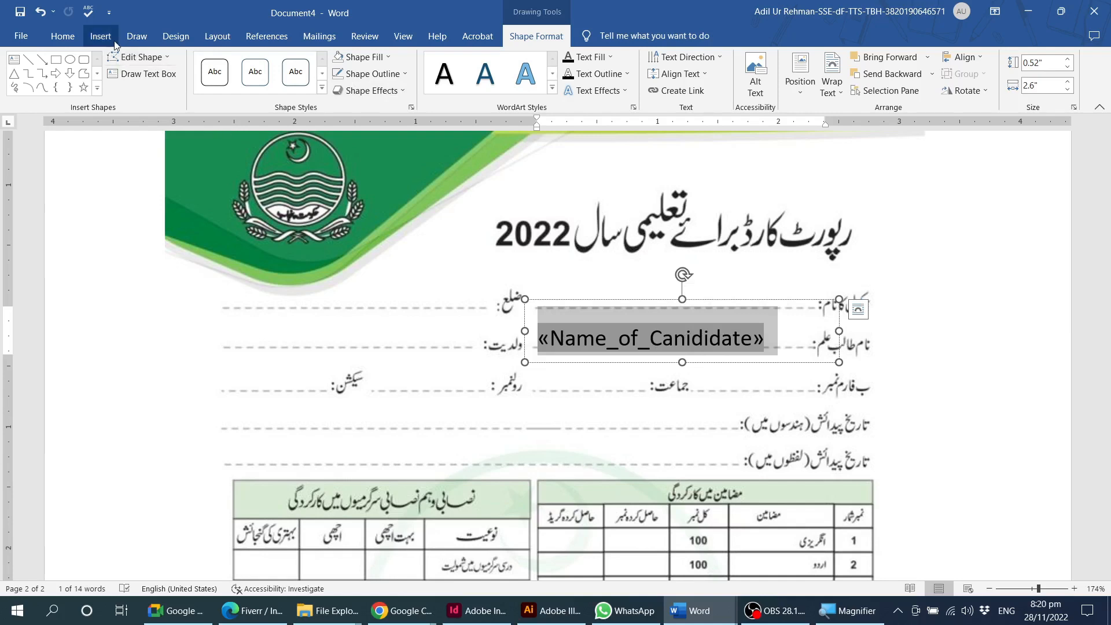
left_click(62, 35)
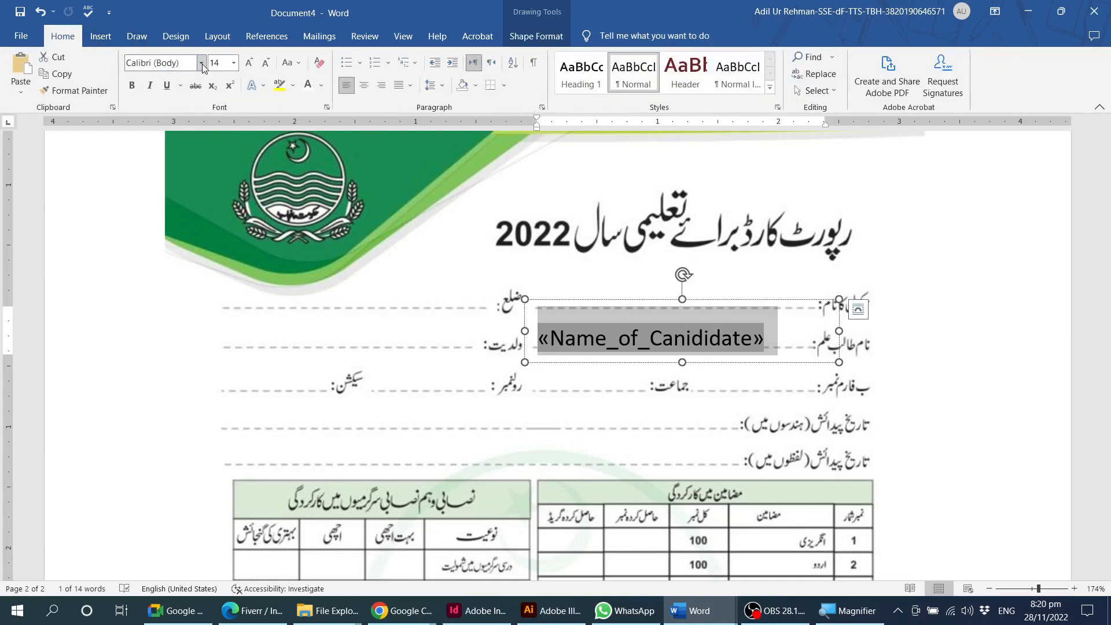
left_click(201, 63)
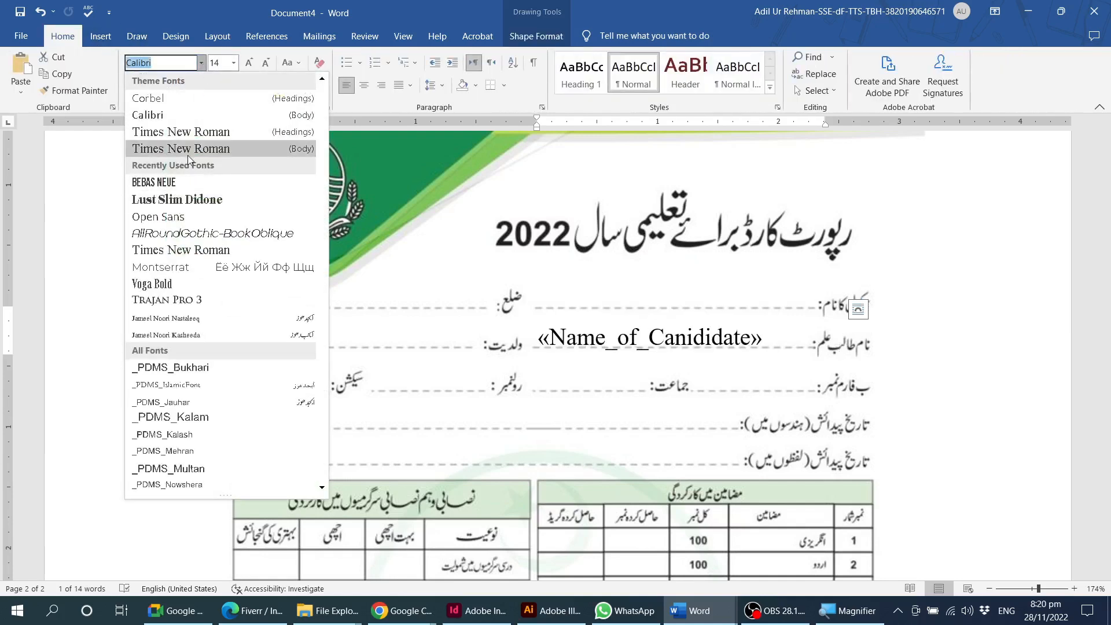
left_click(190, 131)
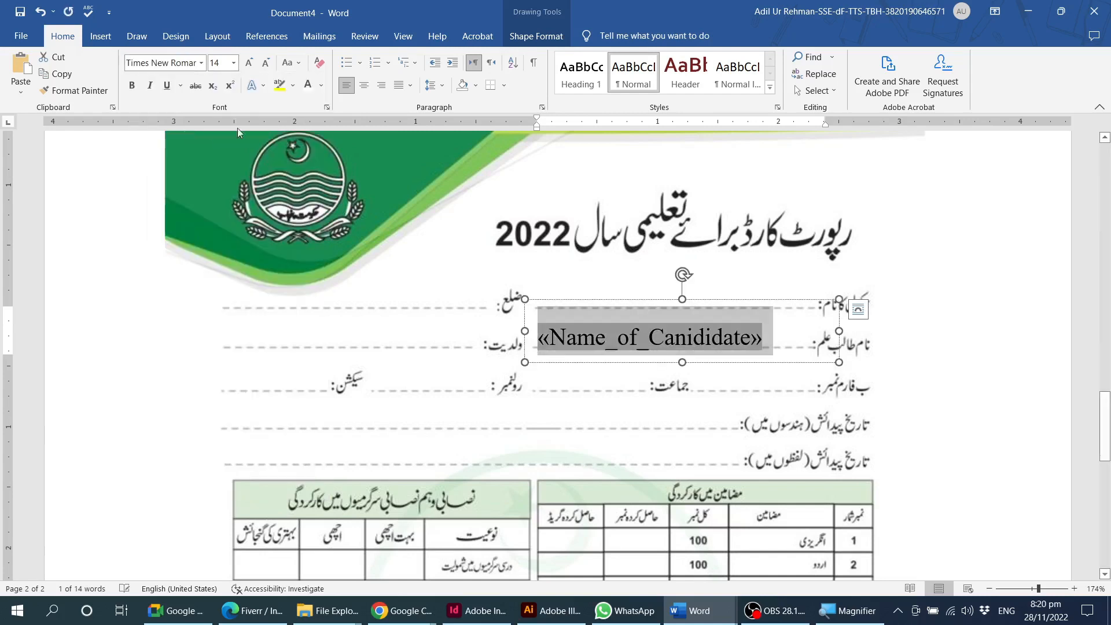
left_click(320, 87)
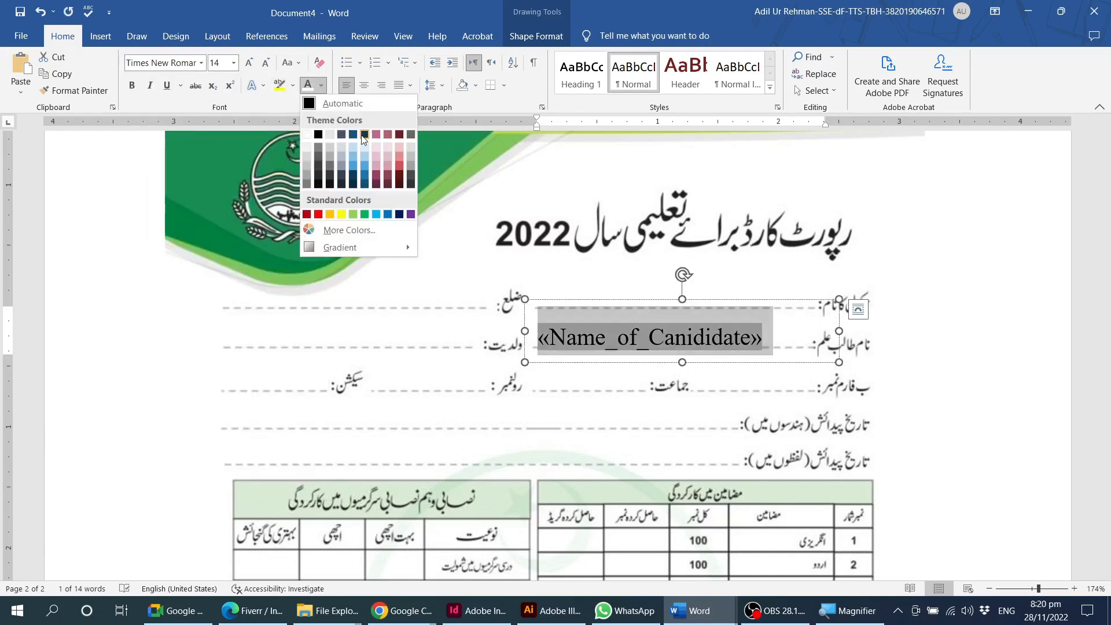
left_click(353, 134)
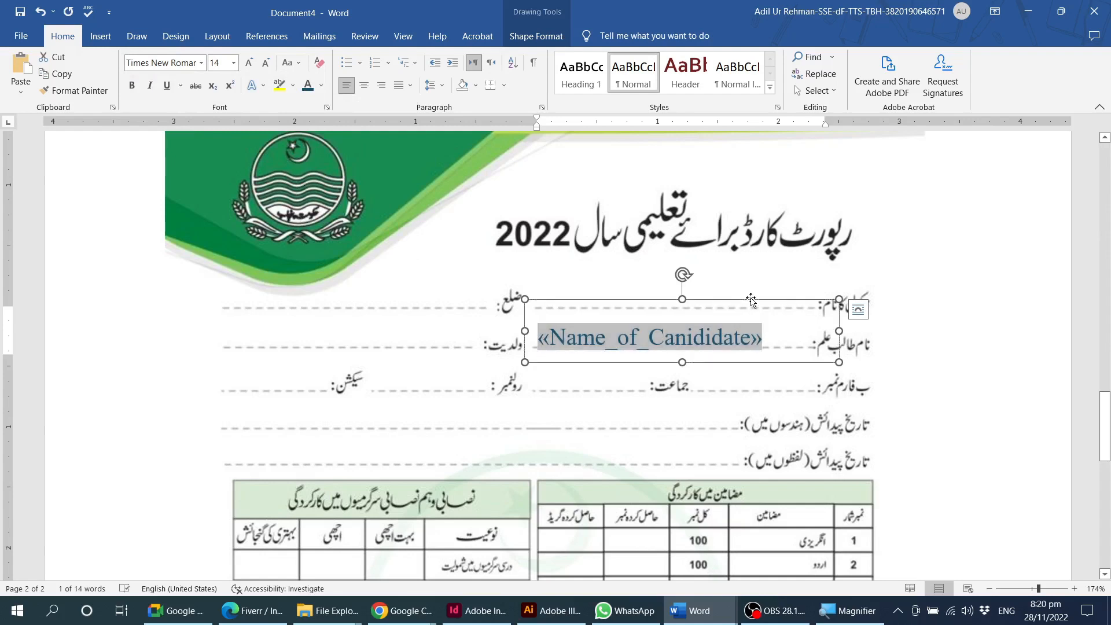
Copy the Name_of_Canididate text box onto the father's name line of the report card.
left_click(738, 335)
left_click(747, 300)
left_click_drag(598, 363, 298, 365)
Replace the copied box's field with the Father_Name merge field and preview the merge results on the report card.
left_click(334, 349)
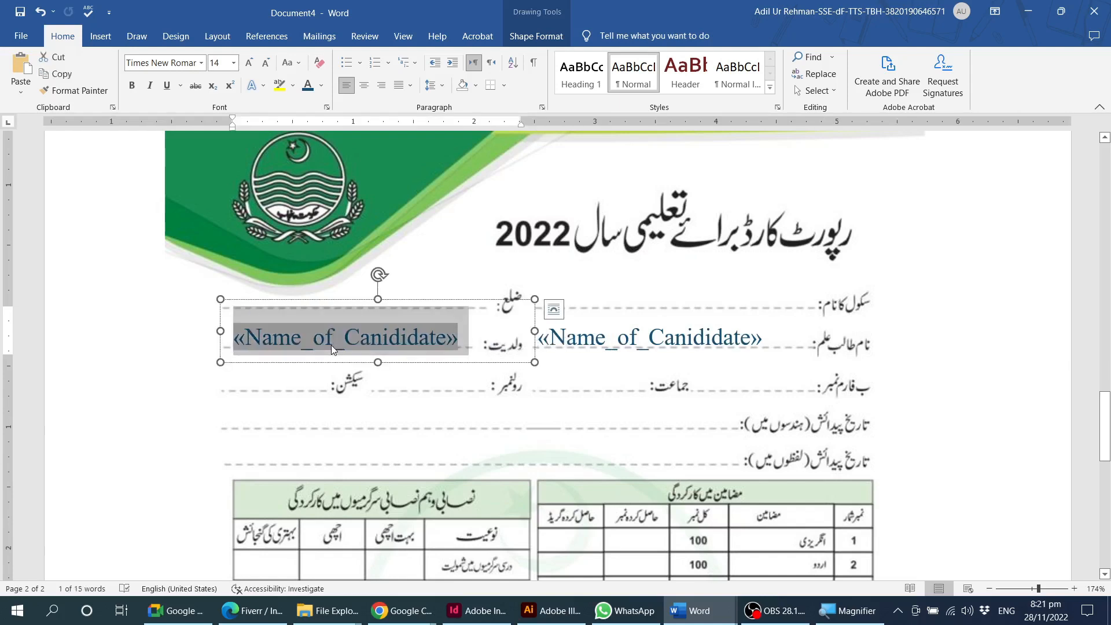
left_click(320, 36)
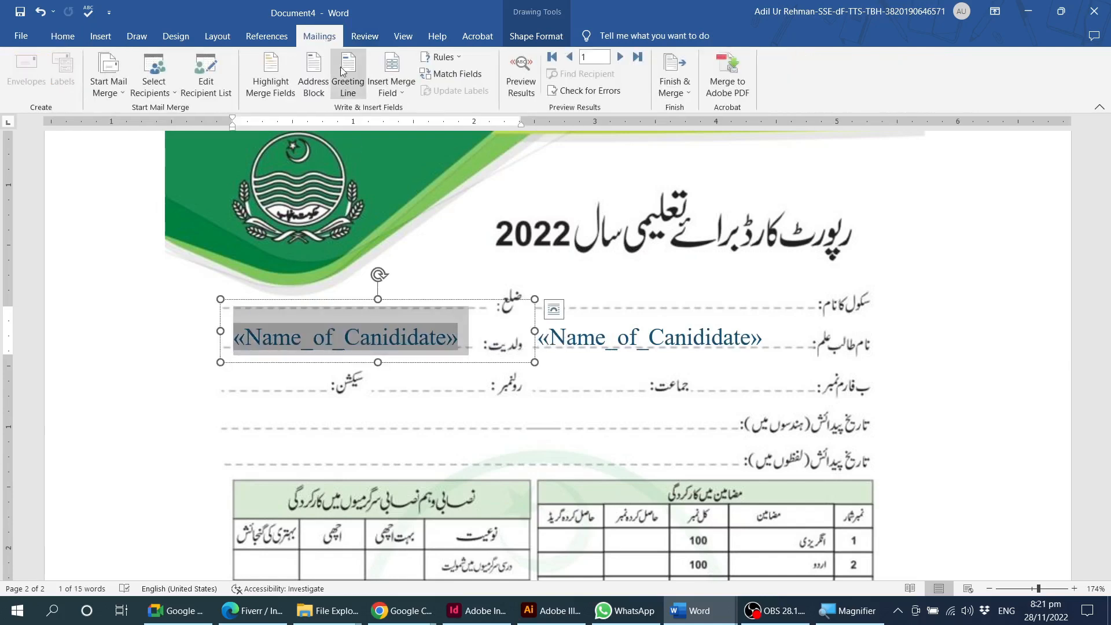
left_click(388, 95)
left_click(408, 142)
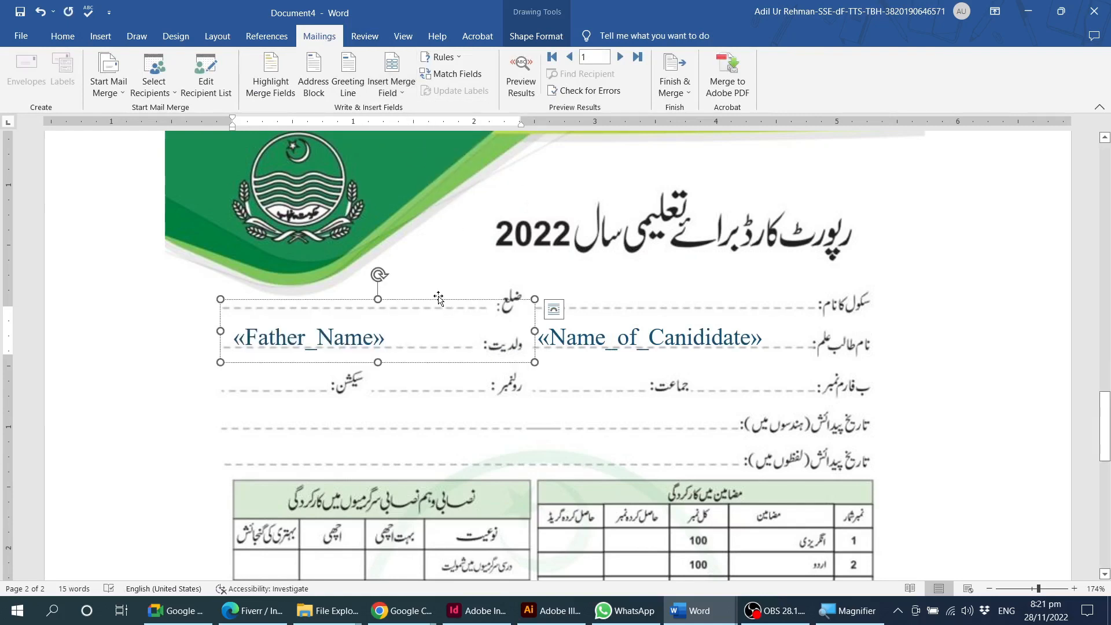
left_click(723, 384)
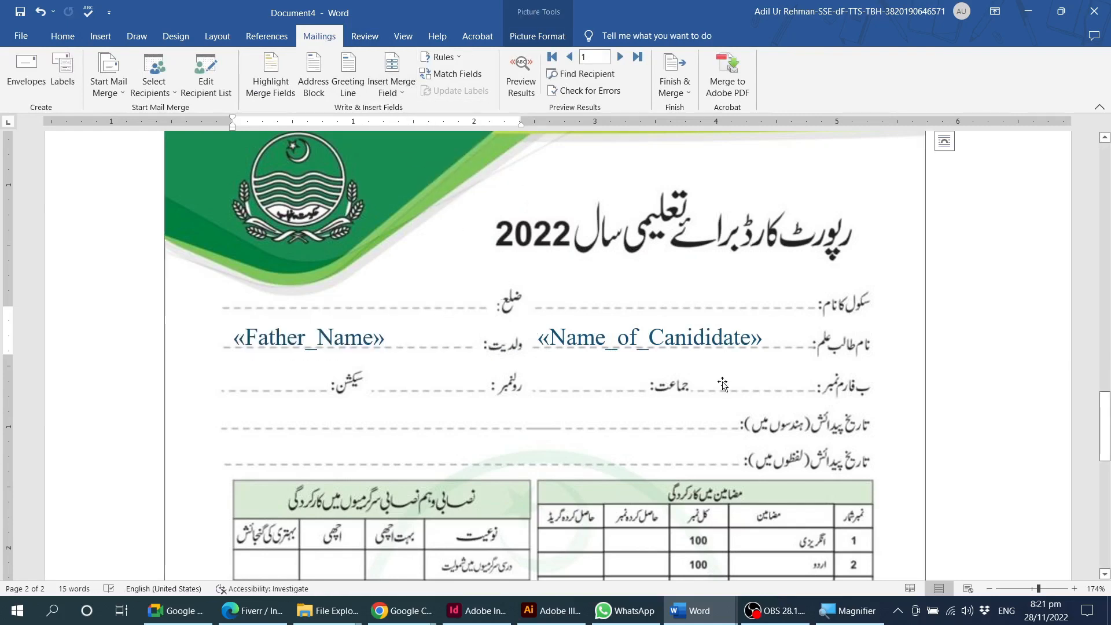
left_click(523, 74)
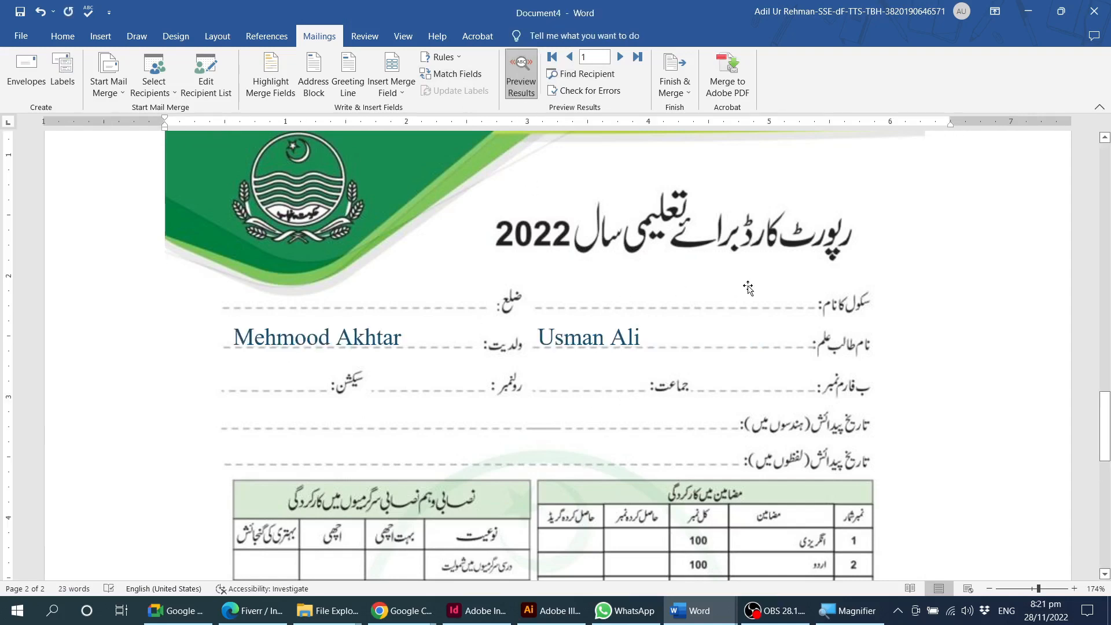
Browse the previewed merge records on the report card from record 1 through record 11.
left_click(620, 57)
left_click(620, 56)
left_click(620, 56)
left_click(620, 56)
left_click(620, 56)
left_click(621, 56)
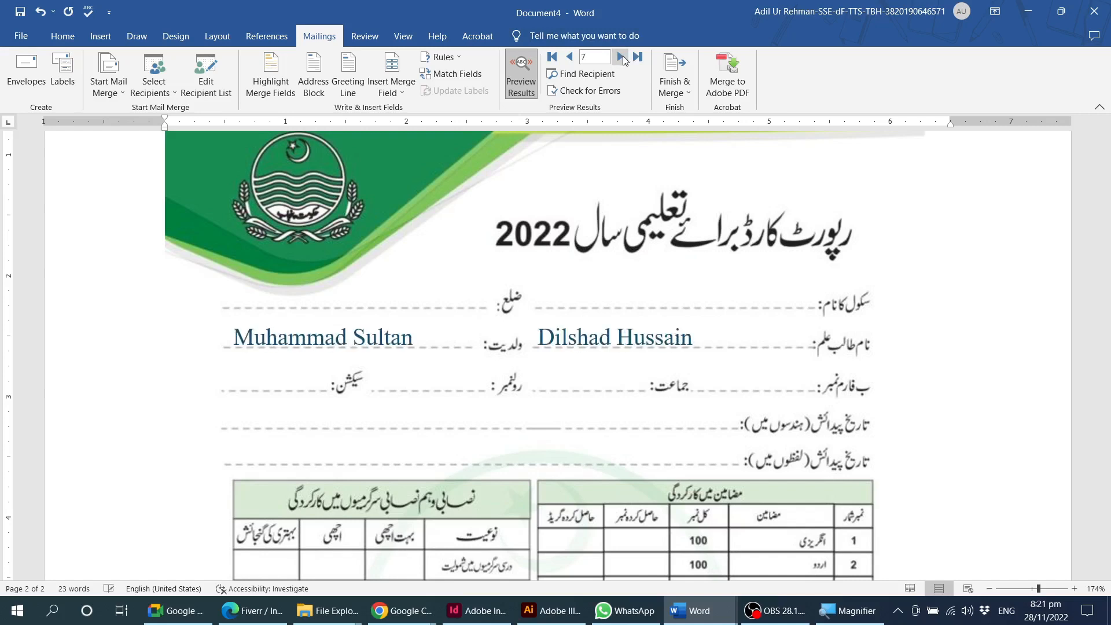
left_click(620, 56)
left_click(621, 56)
left_click(621, 56)
left_click(620, 56)
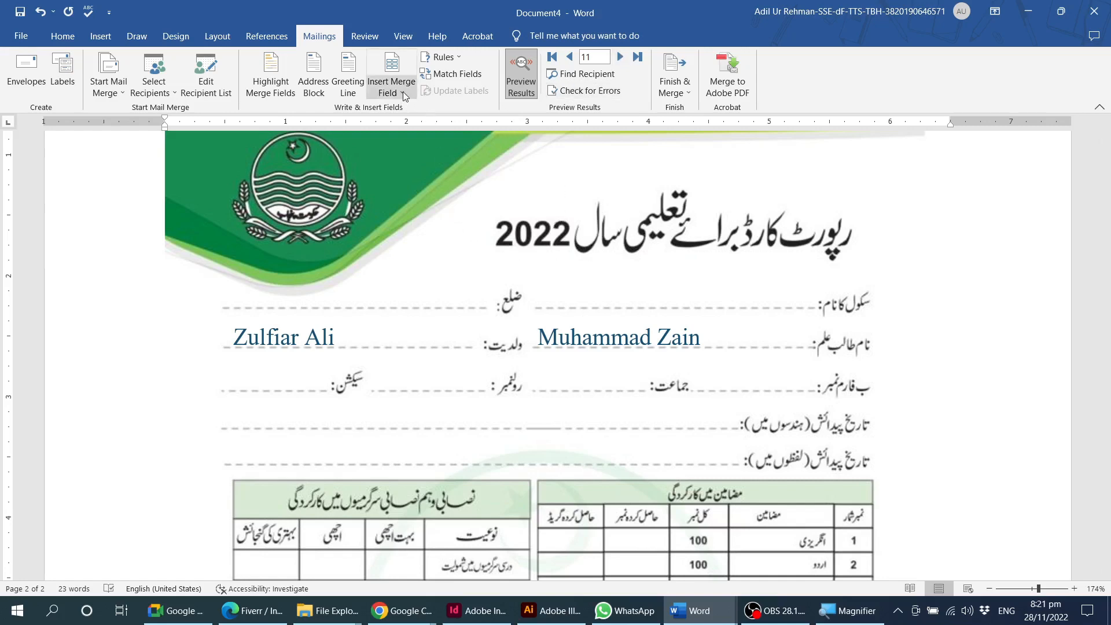
Delete both the student name and father's name text boxes from the report card image.
left_click(595, 345)
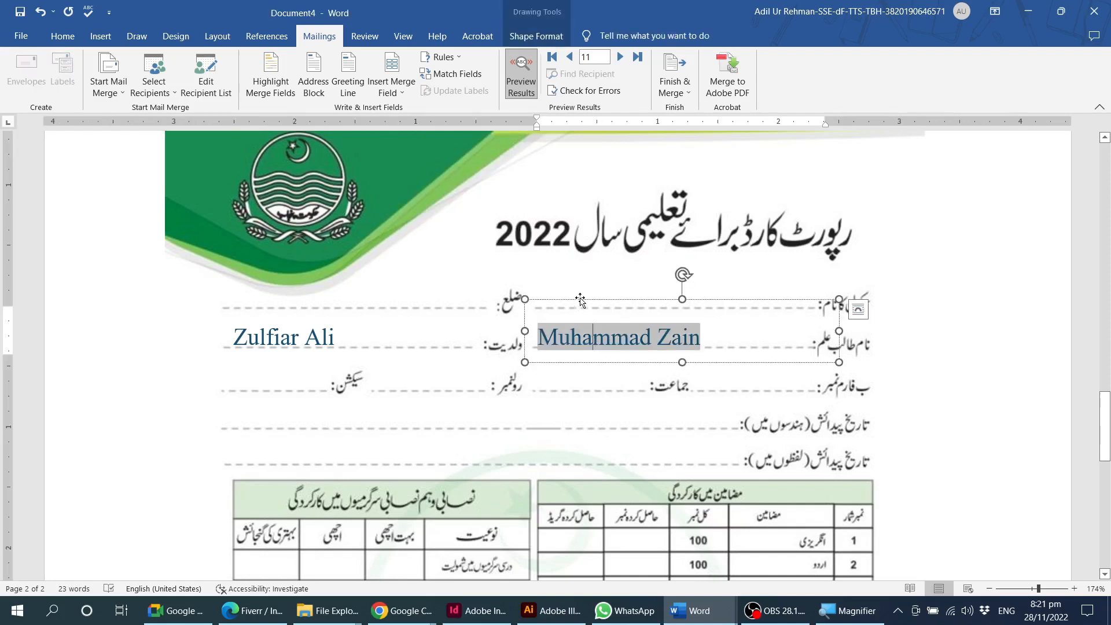
left_click(580, 300)
left_click(393, 339, "shift")
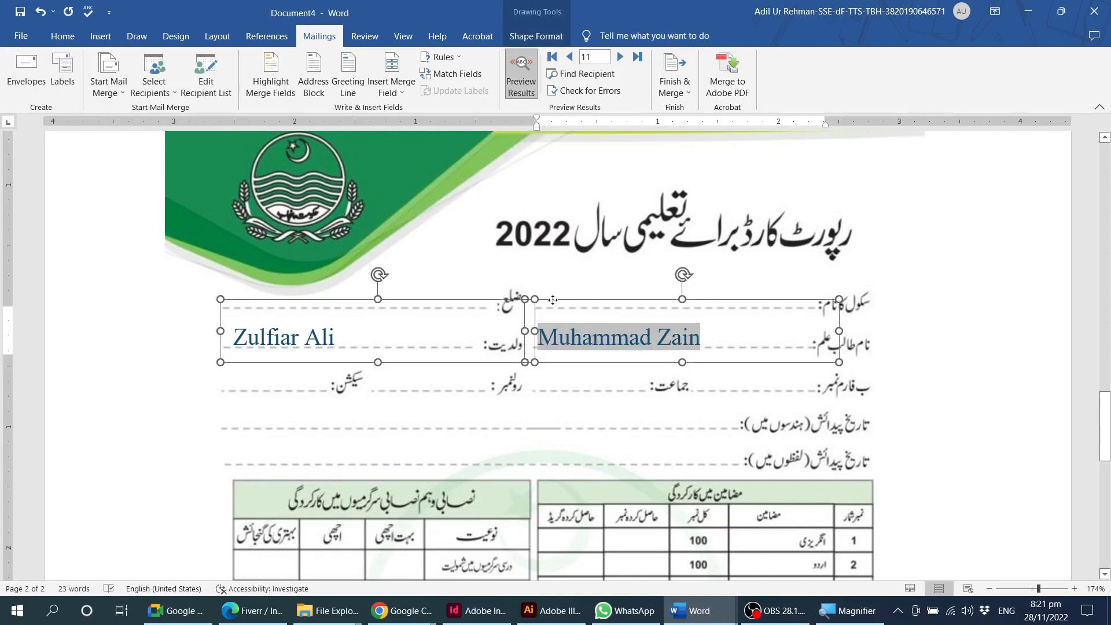
key("Delete")
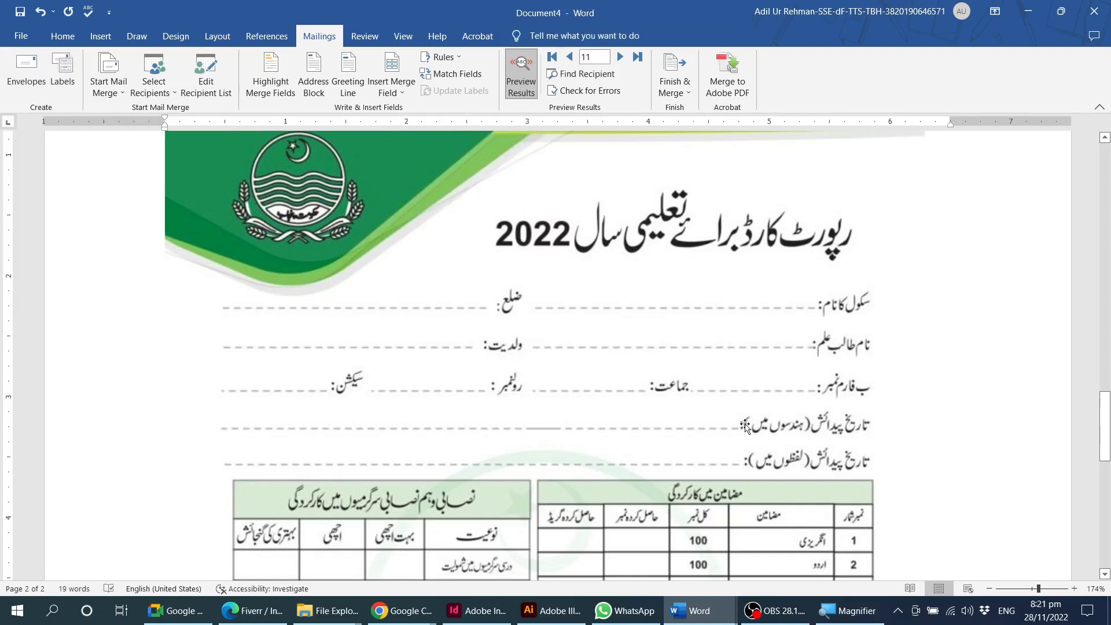
Return to the Membership Form page and turn off the results preview to show the merge field codes.
scroll(715, 430, "up", 4)
scroll(716, 429, "up", 15)
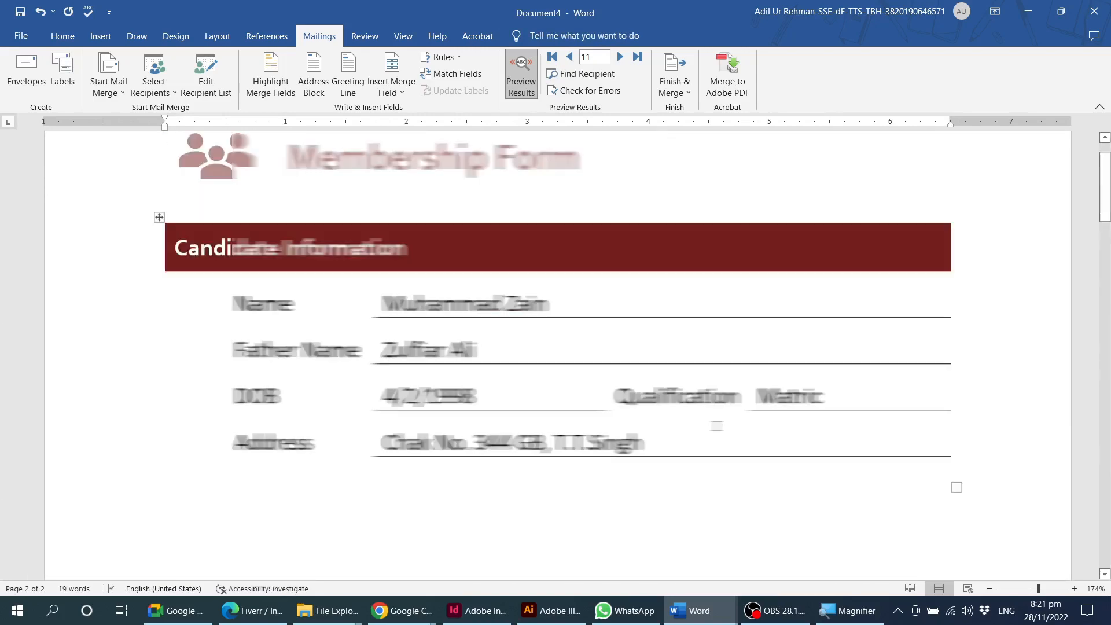
scroll(717, 425, "down", 3)
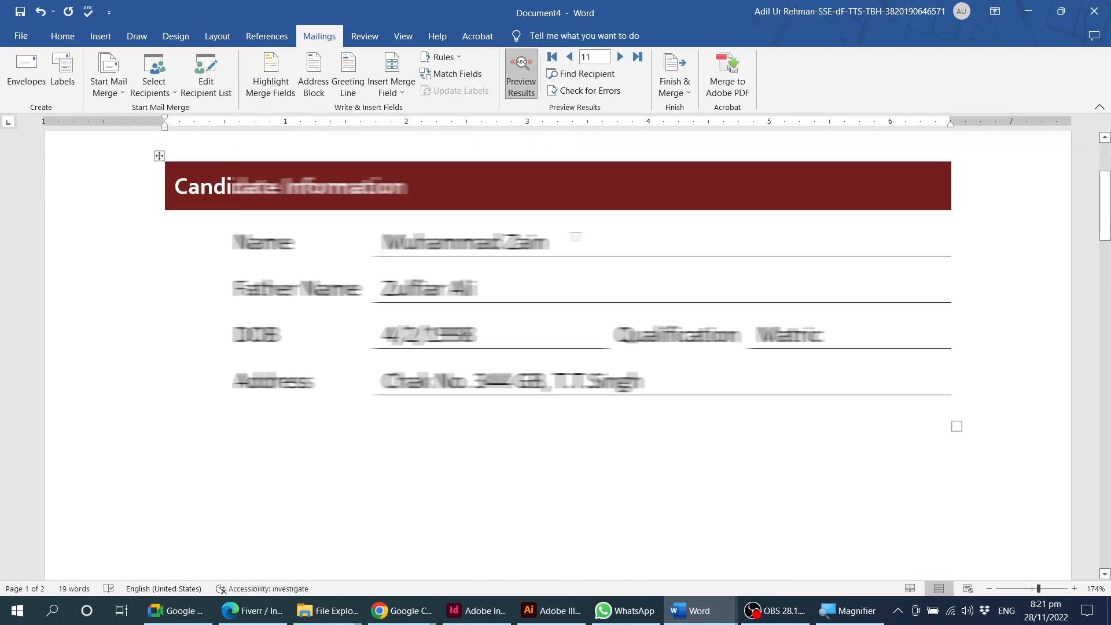
left_click(576, 237)
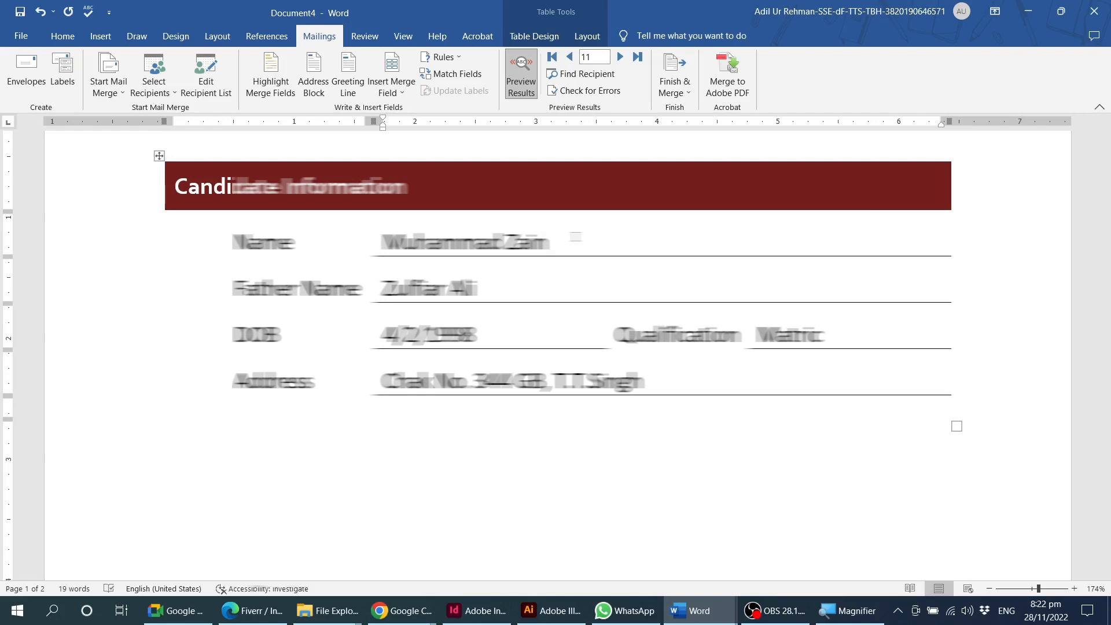
left_click(521, 74)
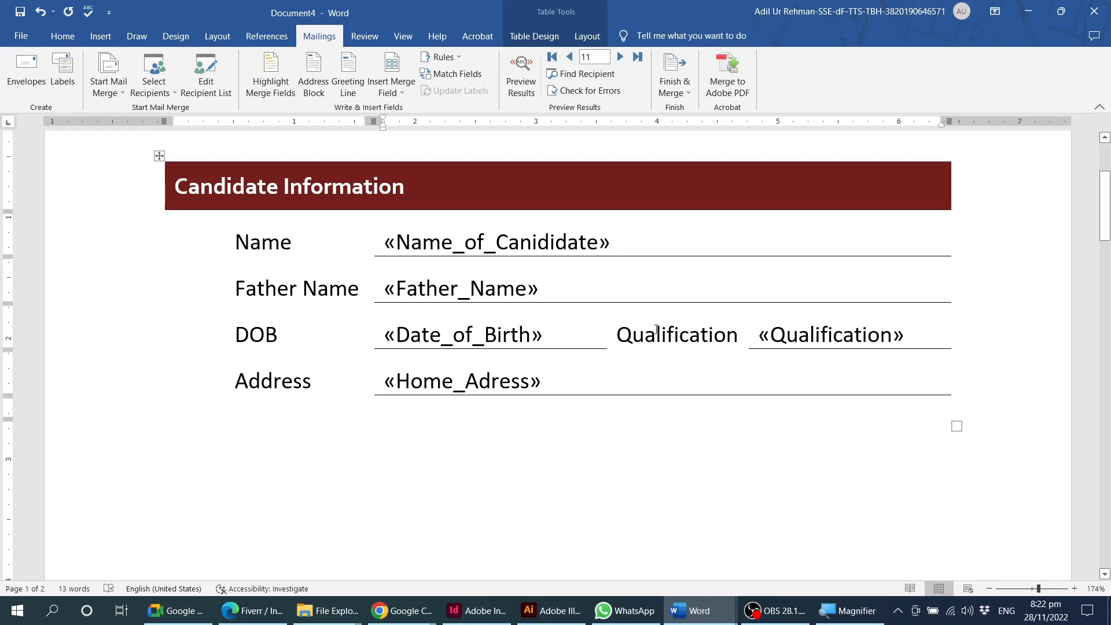
Review the recipient list source options and the merge fields available for the Candidate Information form.
left_click(155, 93)
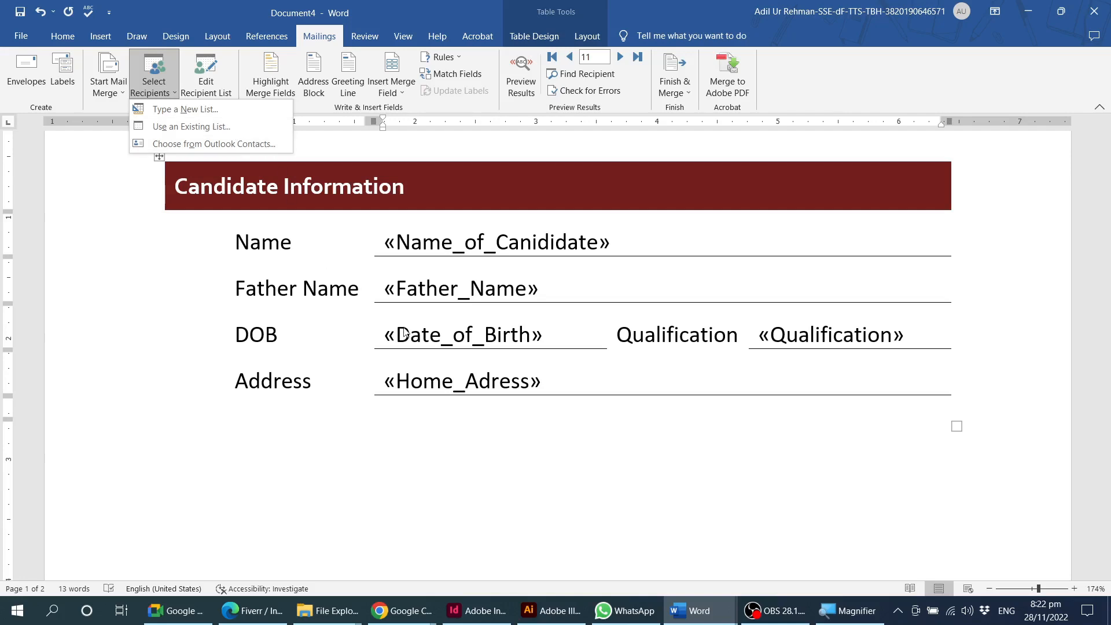
left_click(536, 432)
left_click(536, 432)
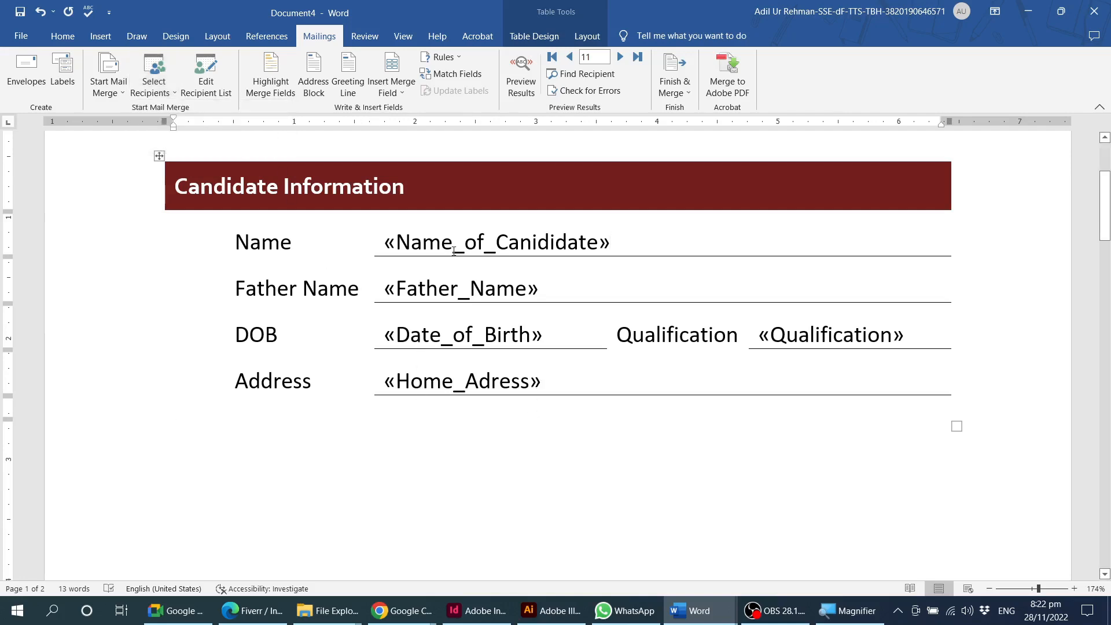
left_click(396, 95)
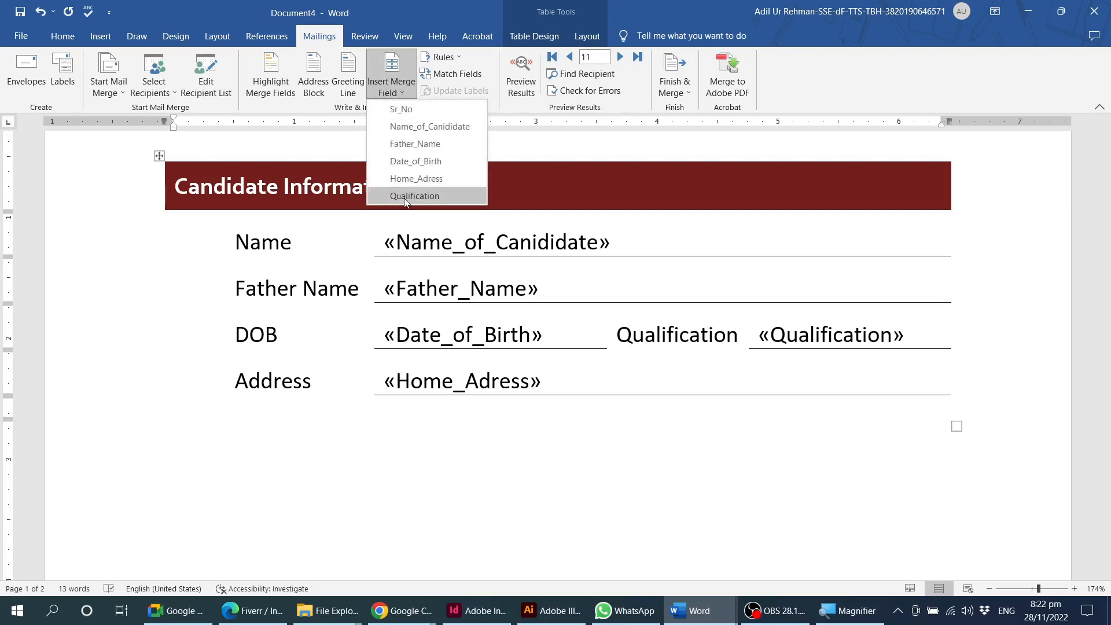
left_click(613, 444)
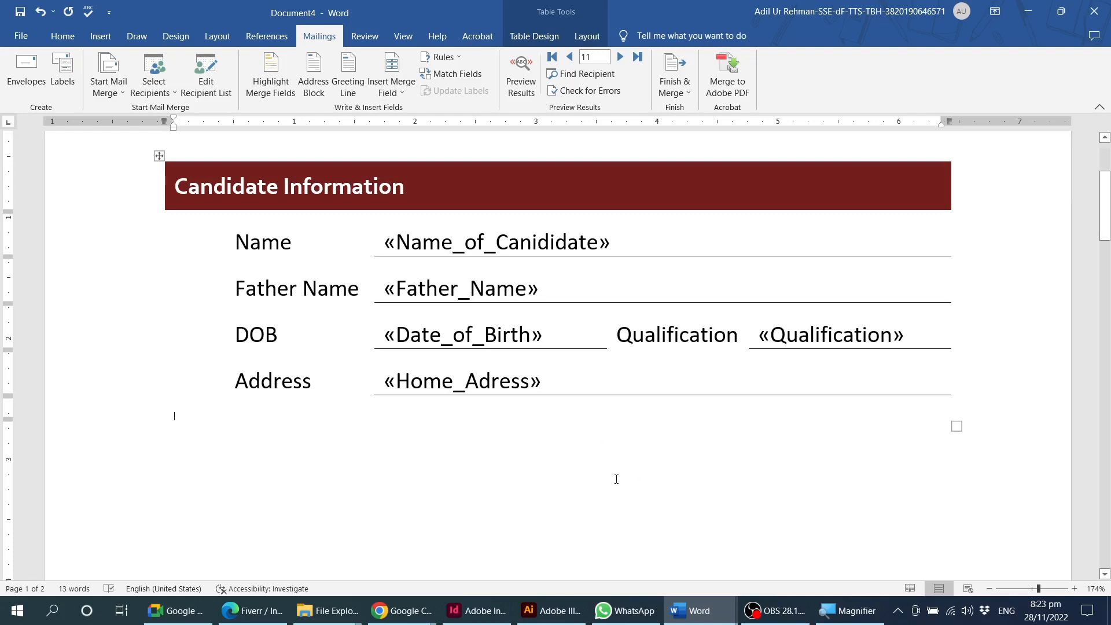
left_click(572, 387)
left_click(560, 428)
left_click(545, 373)
Open the candidate data Excel workbook from the Batch 2 folder and switch it to Normal view.
mouse_move(342, 612)
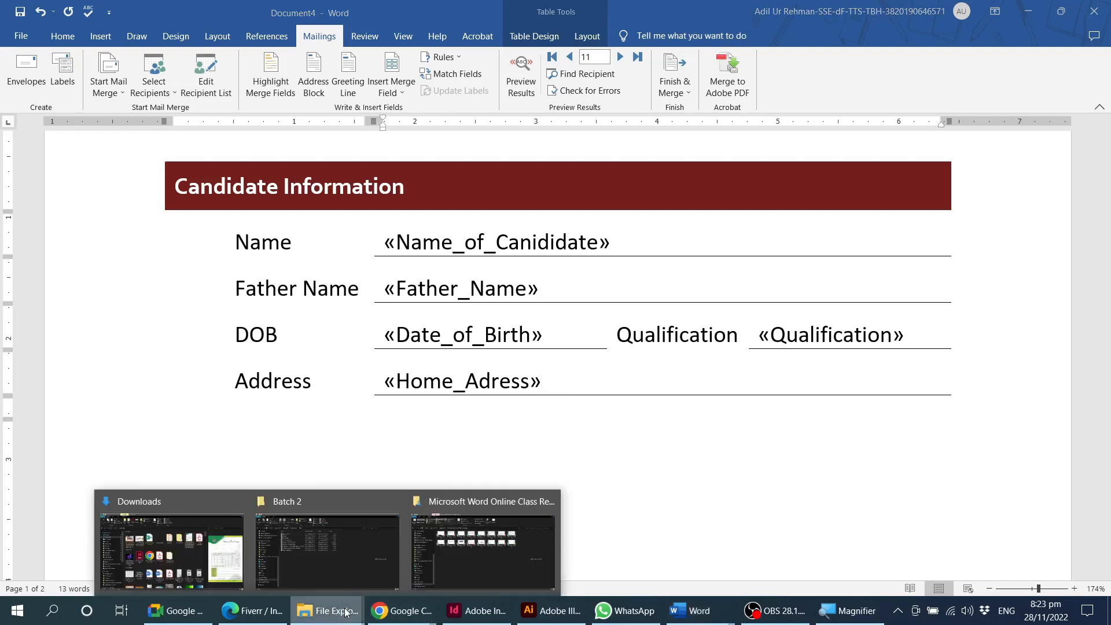
left_click(326, 550)
left_click(305, 271)
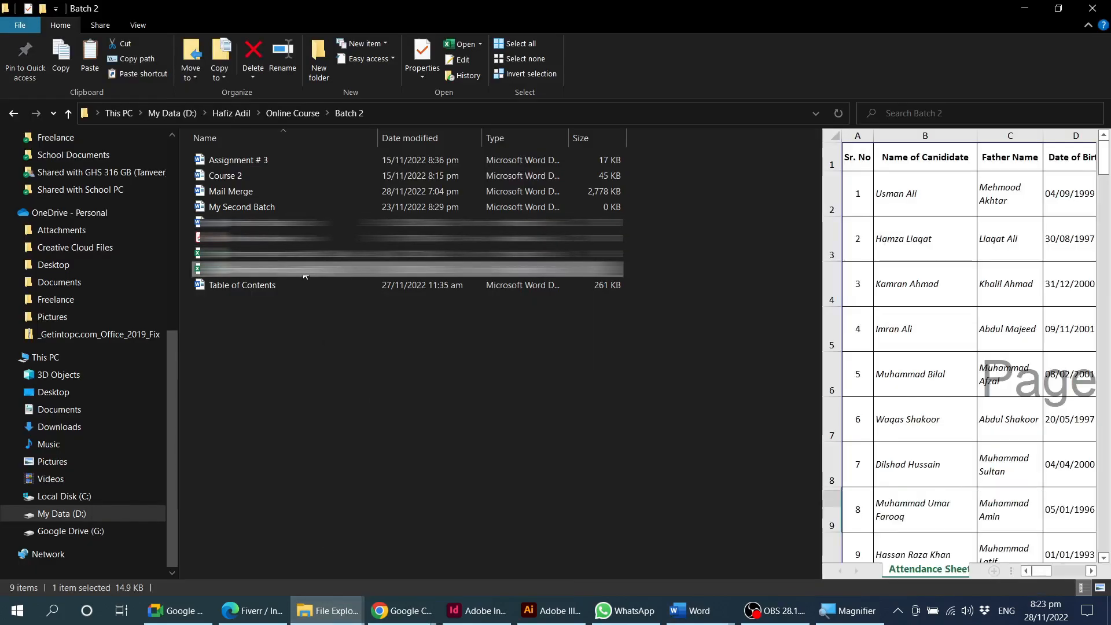
double_click(305, 271)
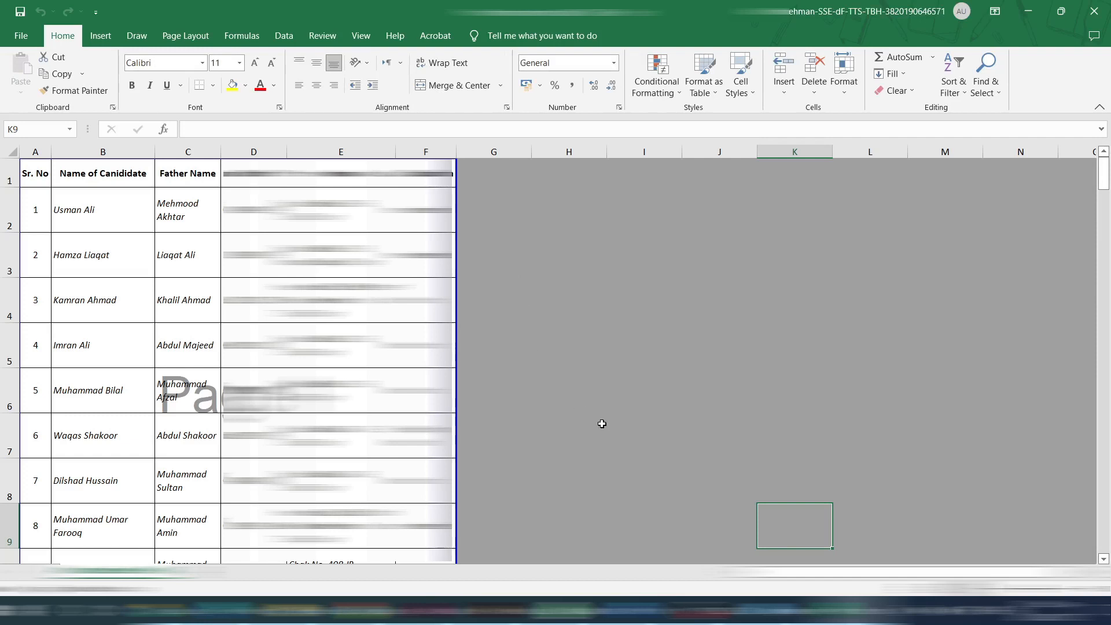
left_click(602, 375)
left_click(359, 36)
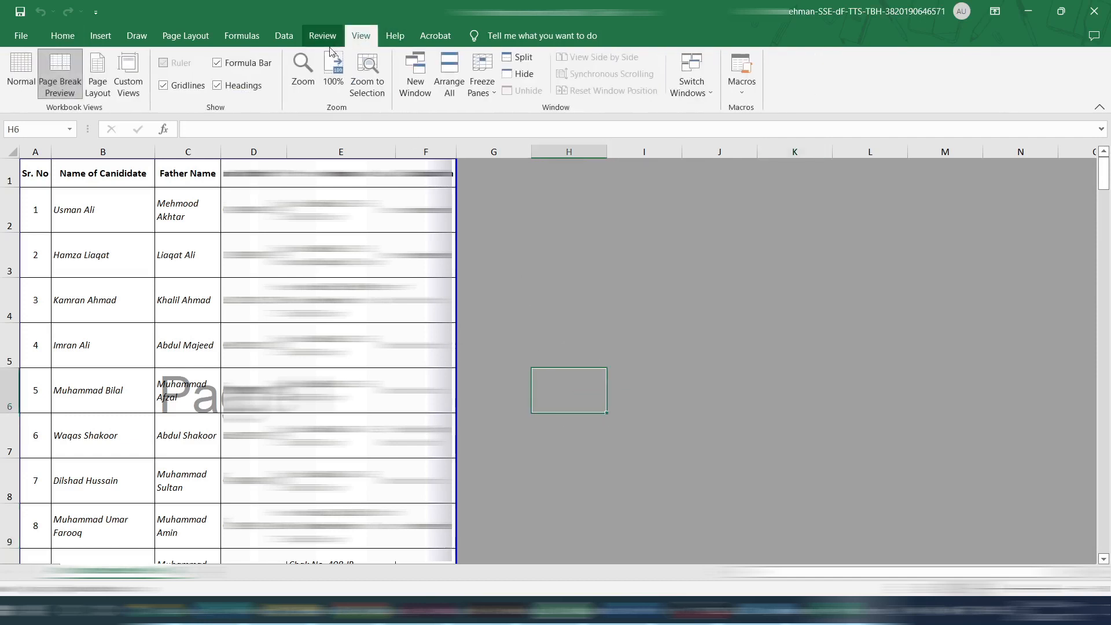
left_click(21, 72)
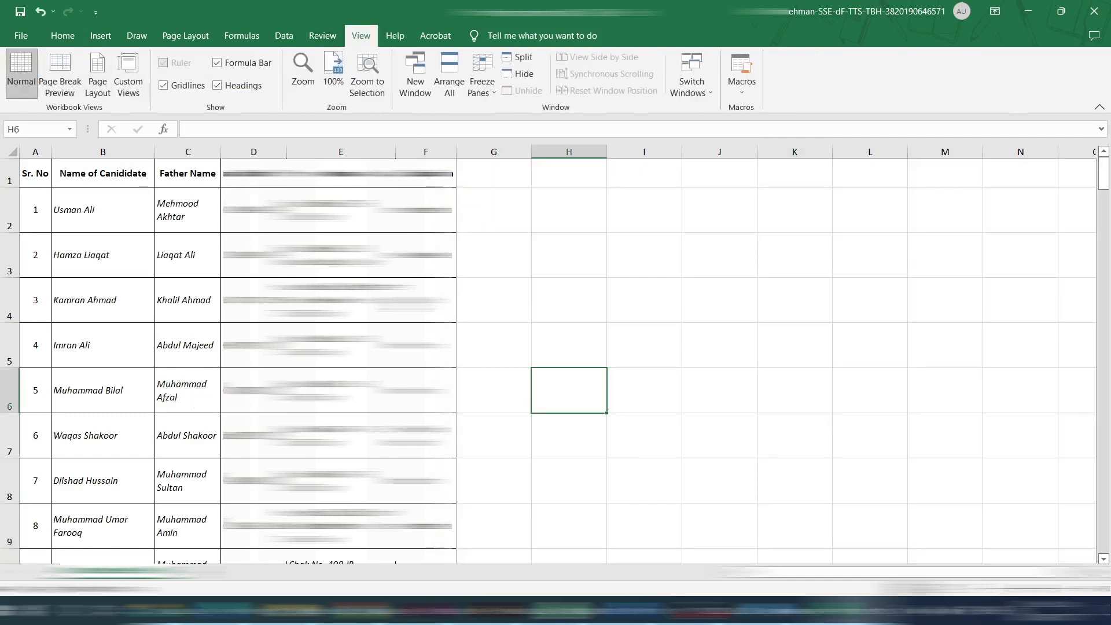
Examine the workbook's header row, going through each column heading from Sr. No to Qualification.
left_click(70, 243)
scroll(87, 249, "up", 2)
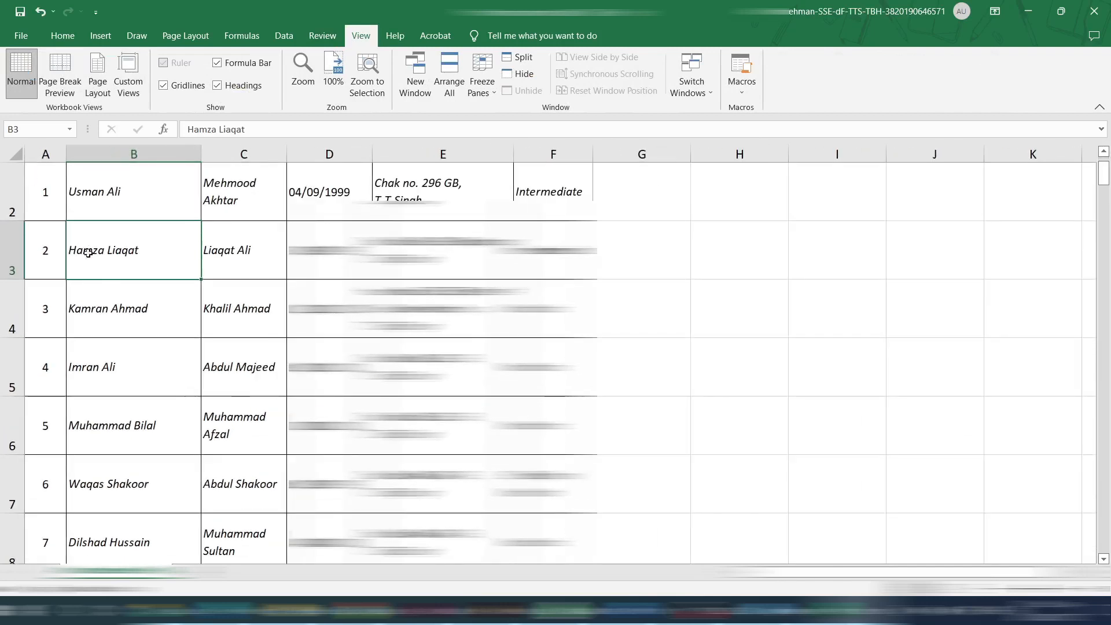
scroll(88, 253, "up", 1)
left_click(44, 182)
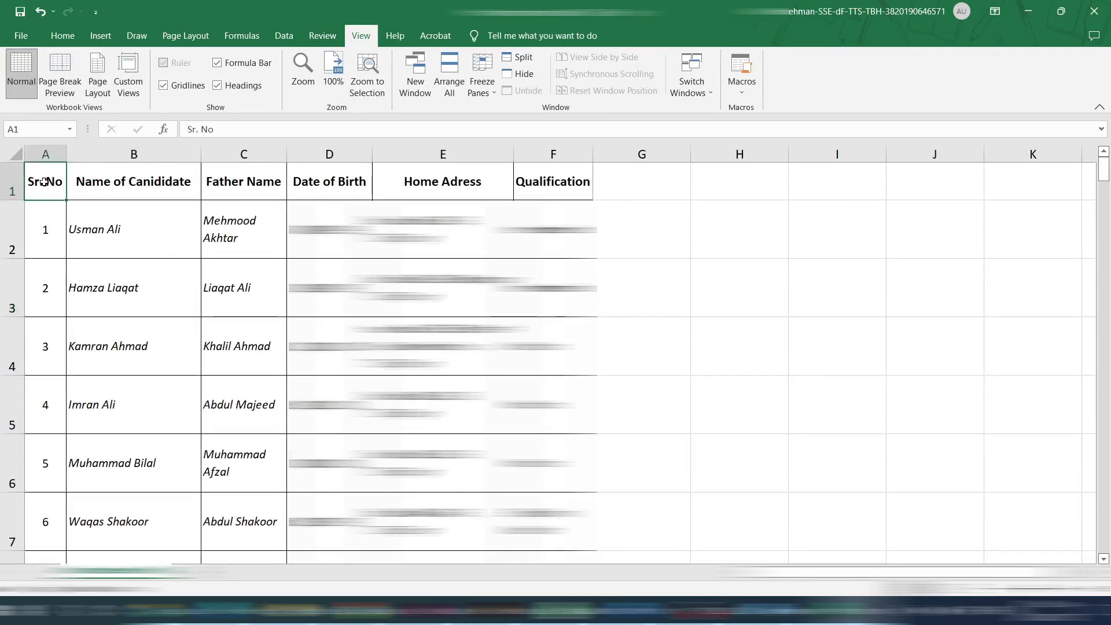
left_click(109, 183)
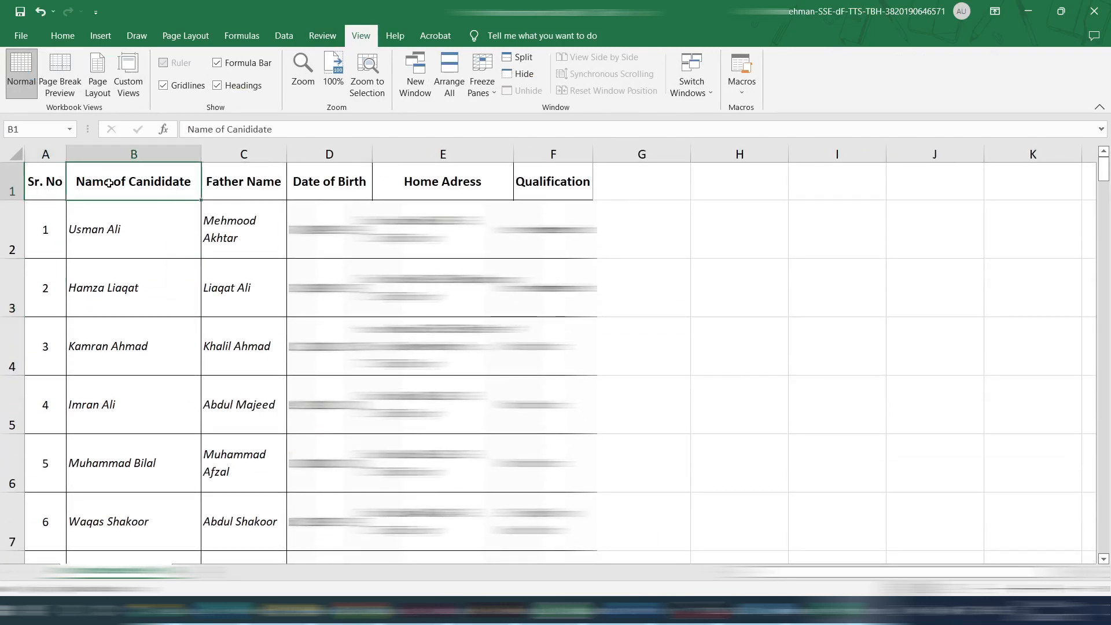
left_click(237, 185)
left_click(307, 179)
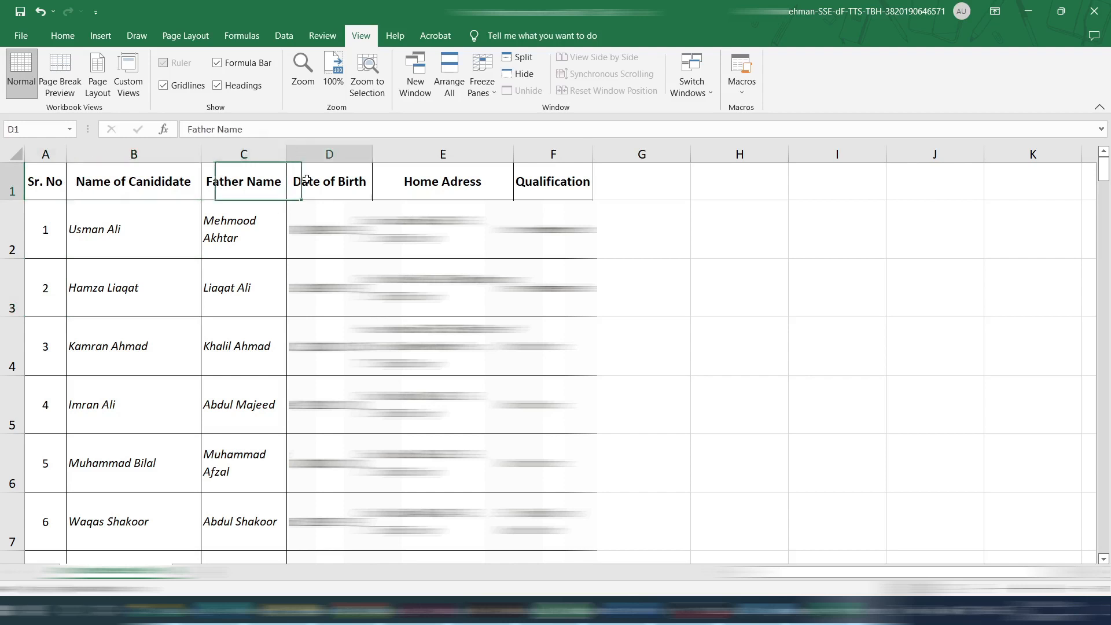
left_click(426, 187)
left_click(549, 176)
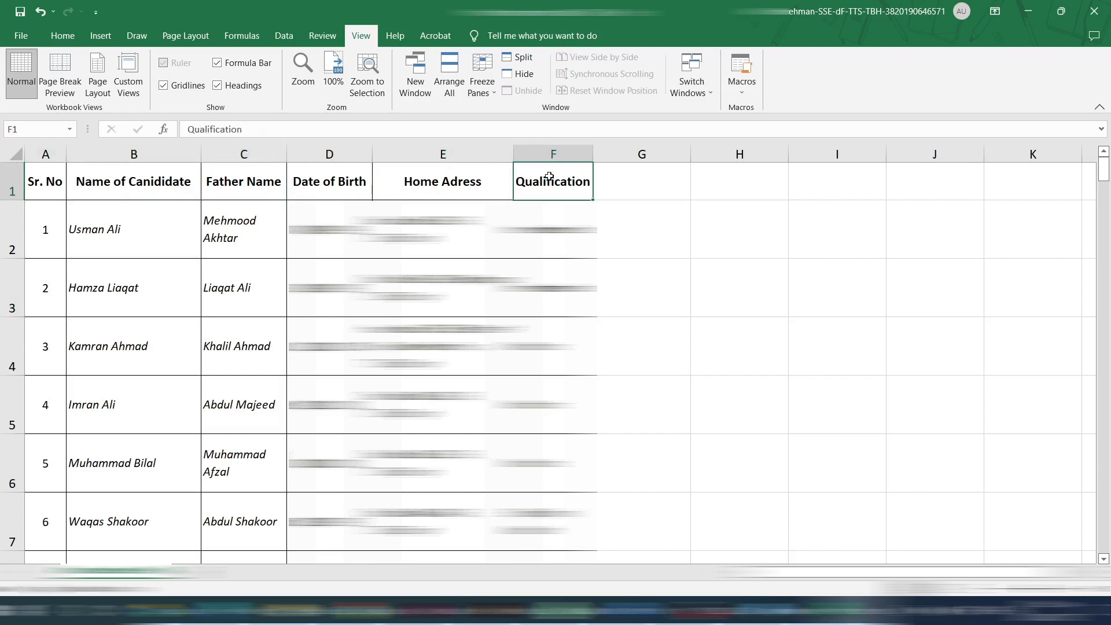
left_click_drag(38, 183, 531, 176)
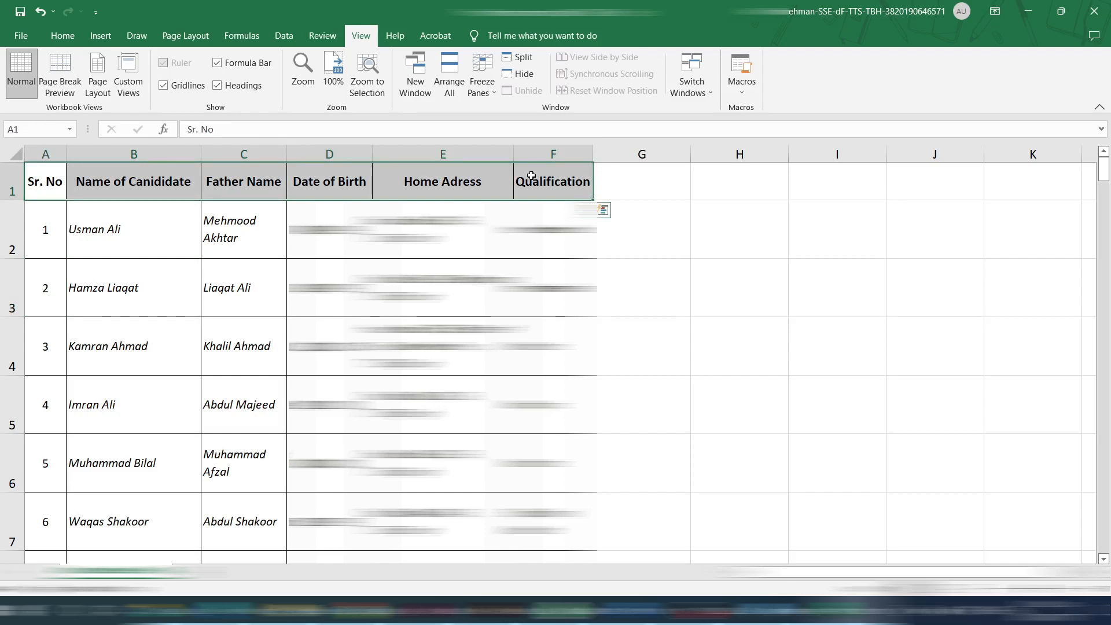
Switch to Document4 in Word and compare the available merge fields with the workbook's column headings.
mouse_move(643, 610)
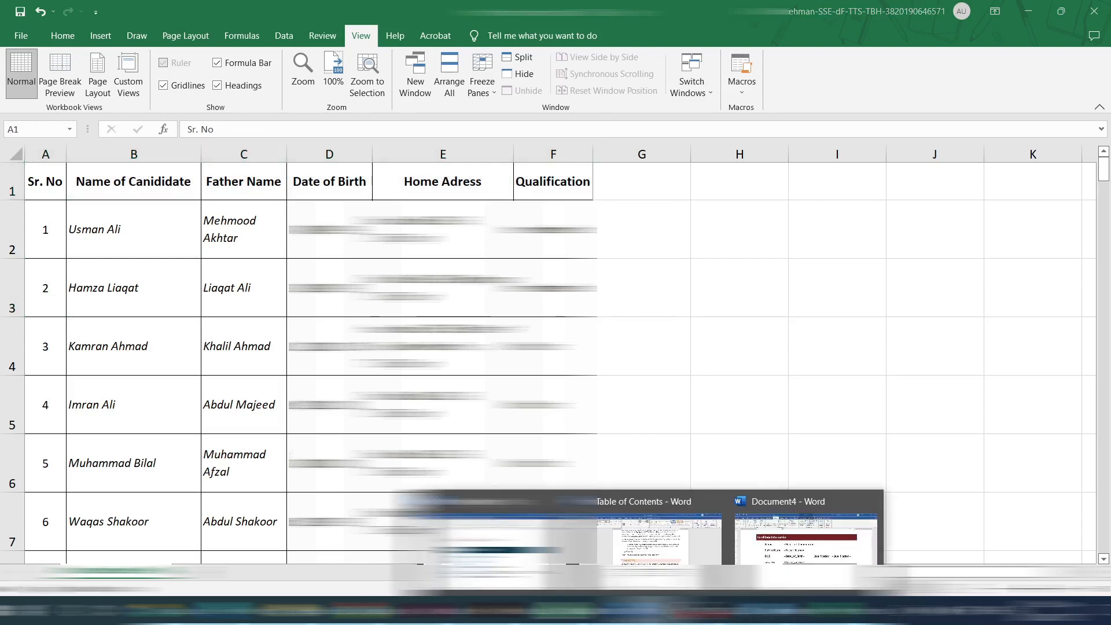
left_click(850, 527)
left_click(389, 93)
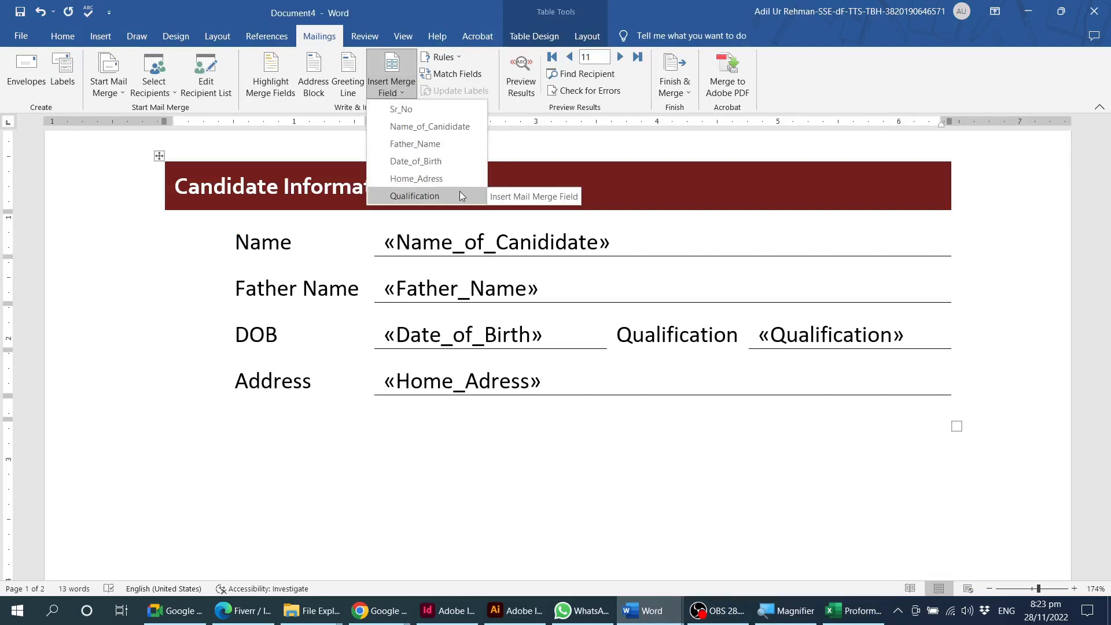
left_click(667, 443)
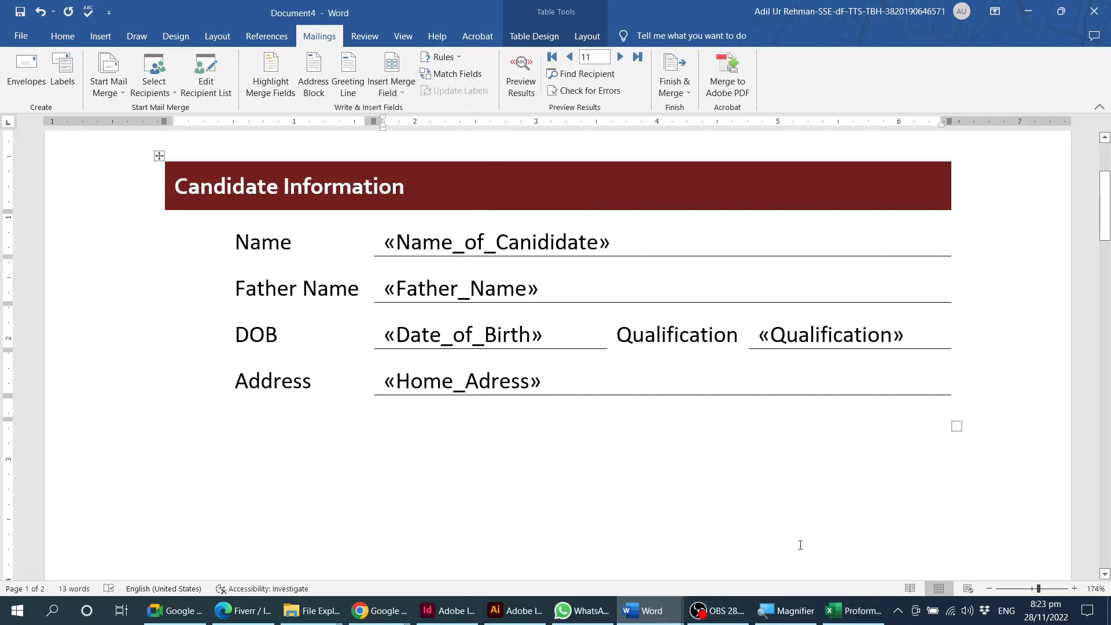
Switch to the Excel workbook to check the Home Adress, Qualification and Sr. No headings, and return to Document4 in Word.
left_click(853, 610)
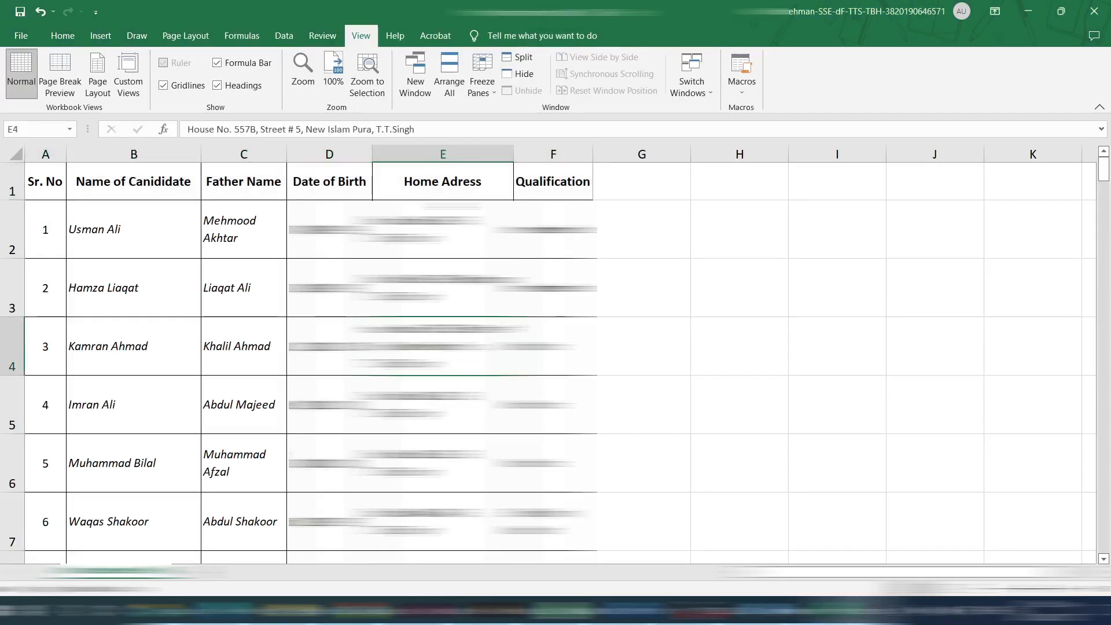
left_click(453, 184)
left_click(530, 185)
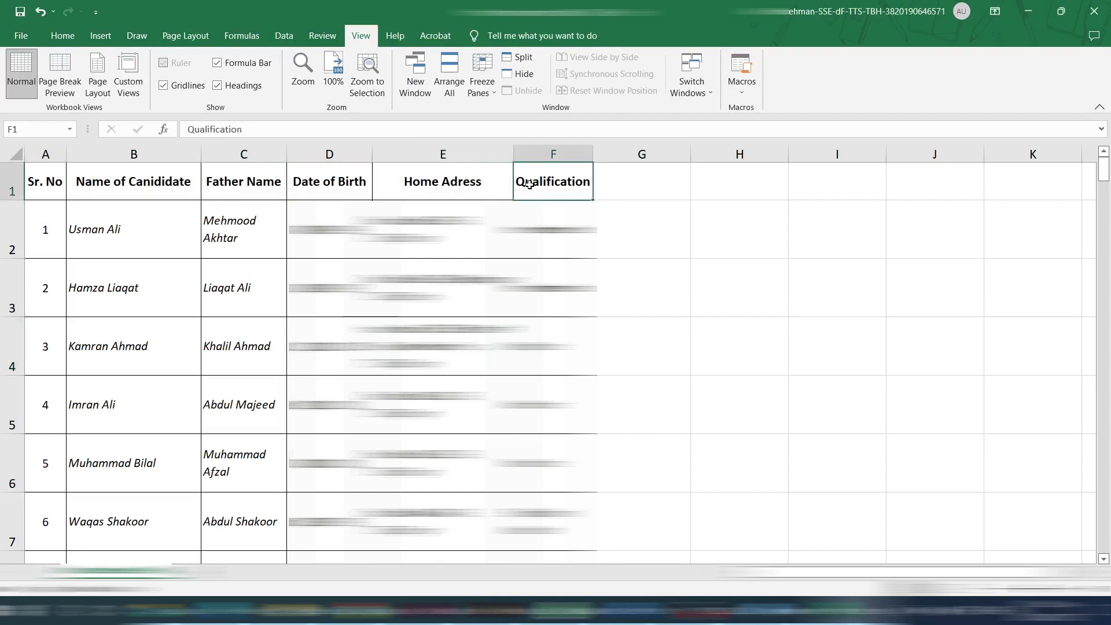
left_click(52, 184)
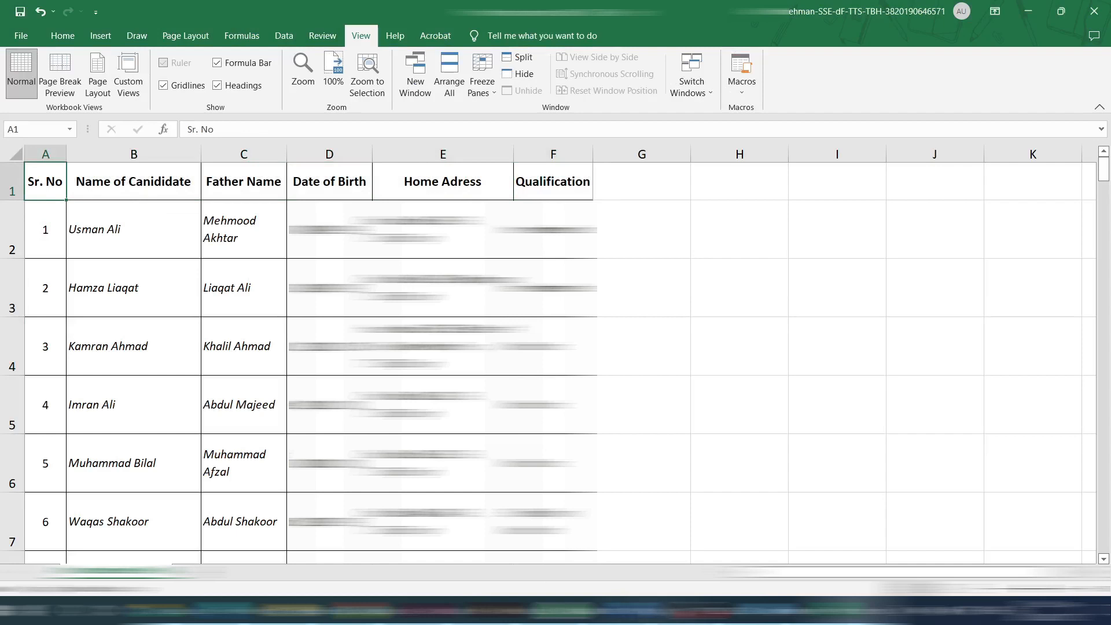
mouse_move(652, 610)
left_click(807, 541)
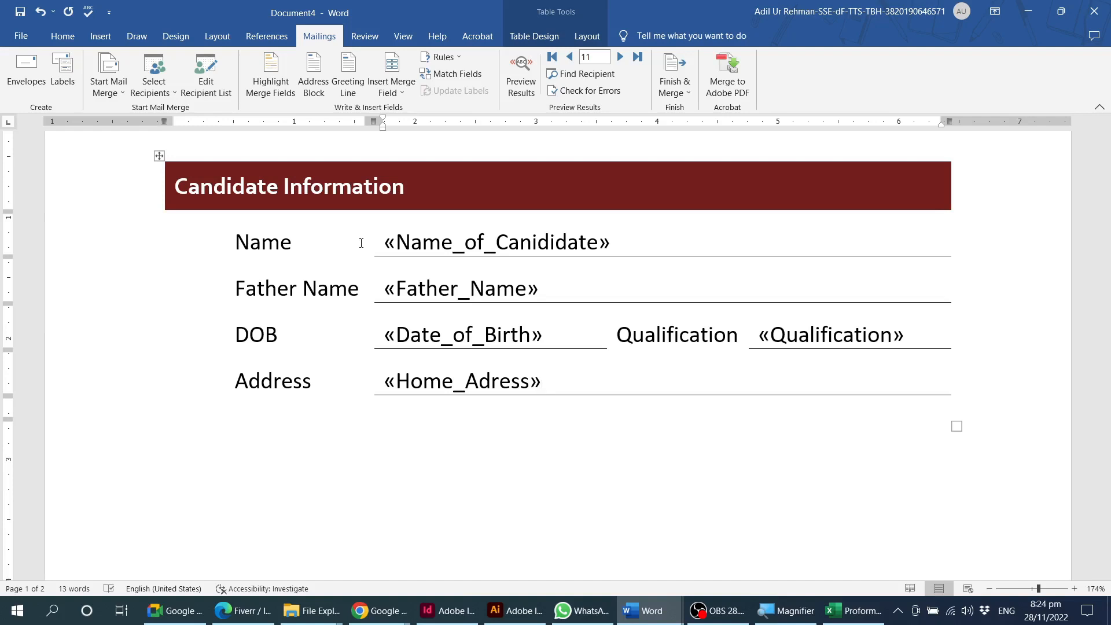
Switch to the Excel workbook, inspect the full heading range A1:F1, and go back to Document4 in Word.
left_click(851, 611)
left_click_drag(52, 178, 563, 178)
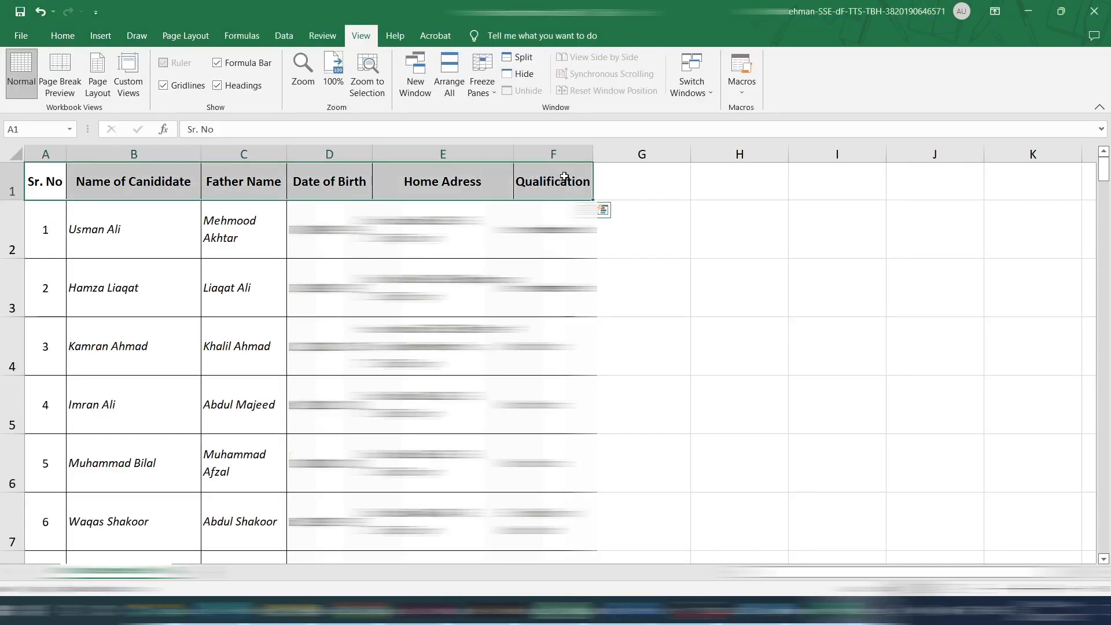
left_click(49, 177)
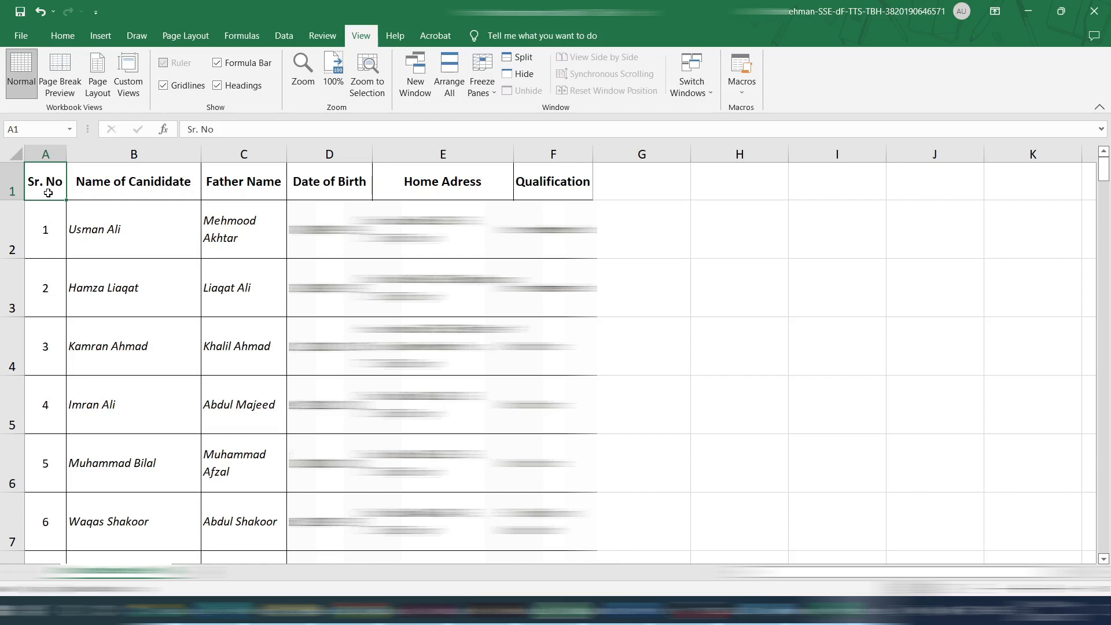
left_click(651, 611)
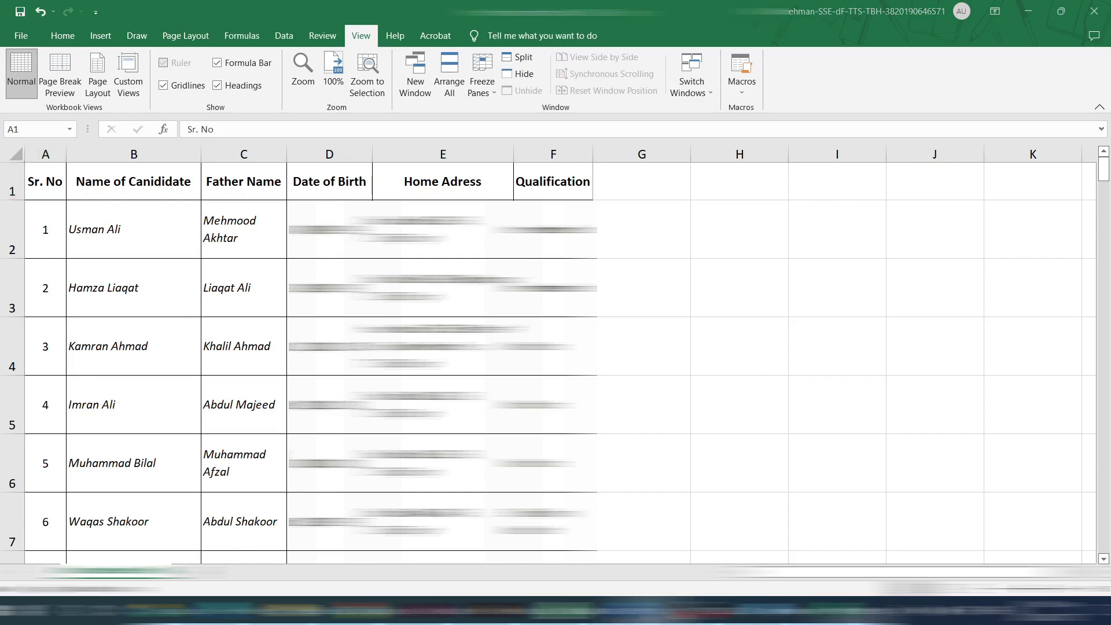
left_click(868, 539)
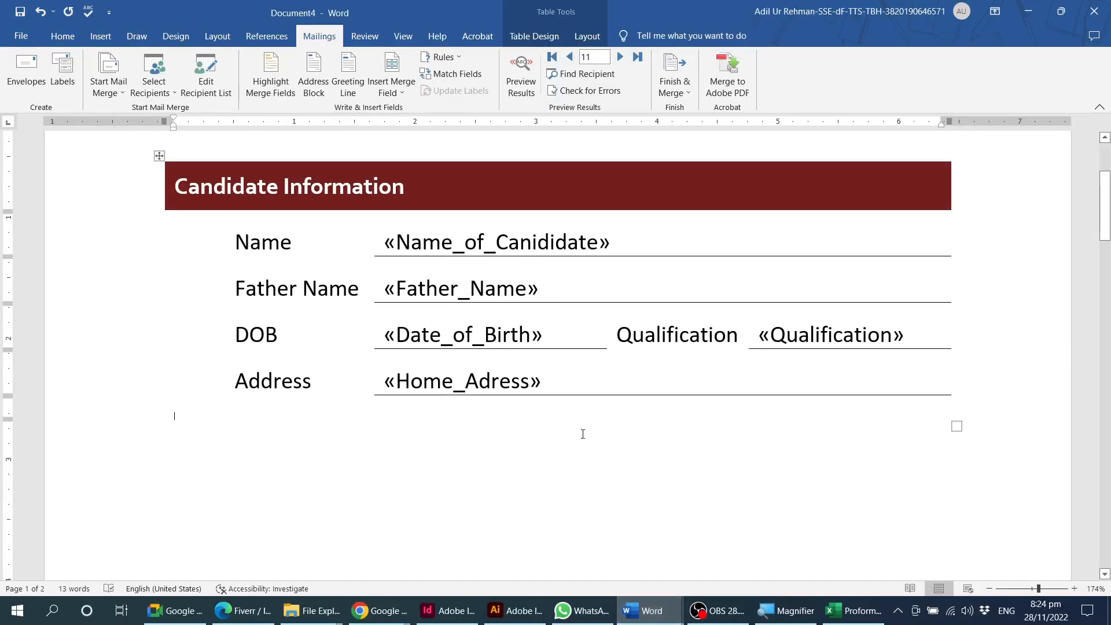
Run the spelling and grammar check on the membership form starting at the name merge field, and repeat the check once.
scroll(583, 434, "up", 4)
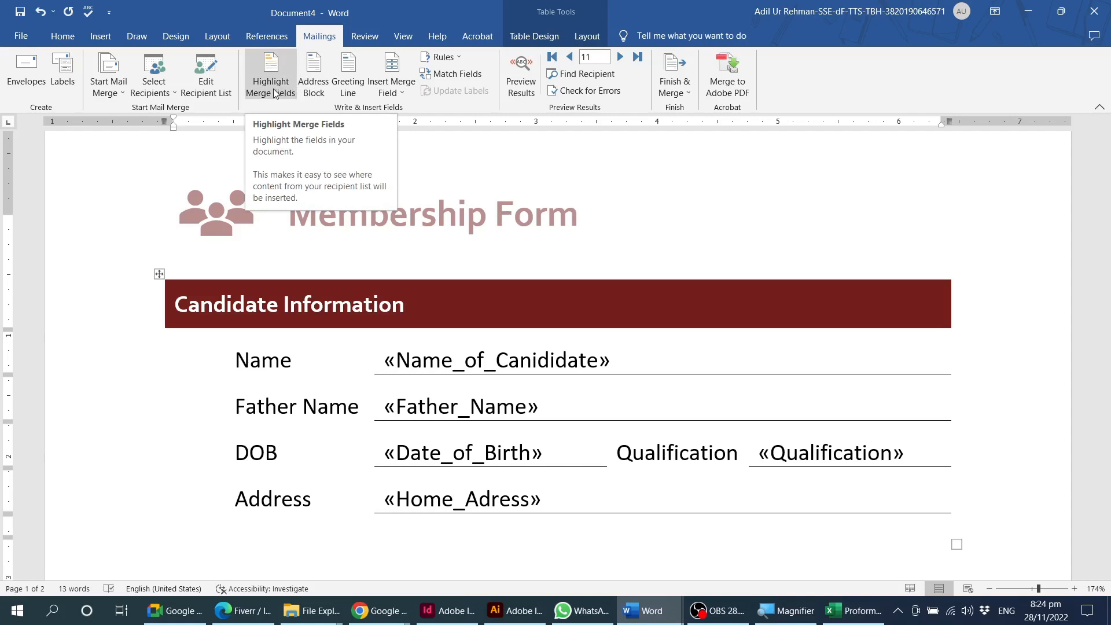
left_click(489, 351)
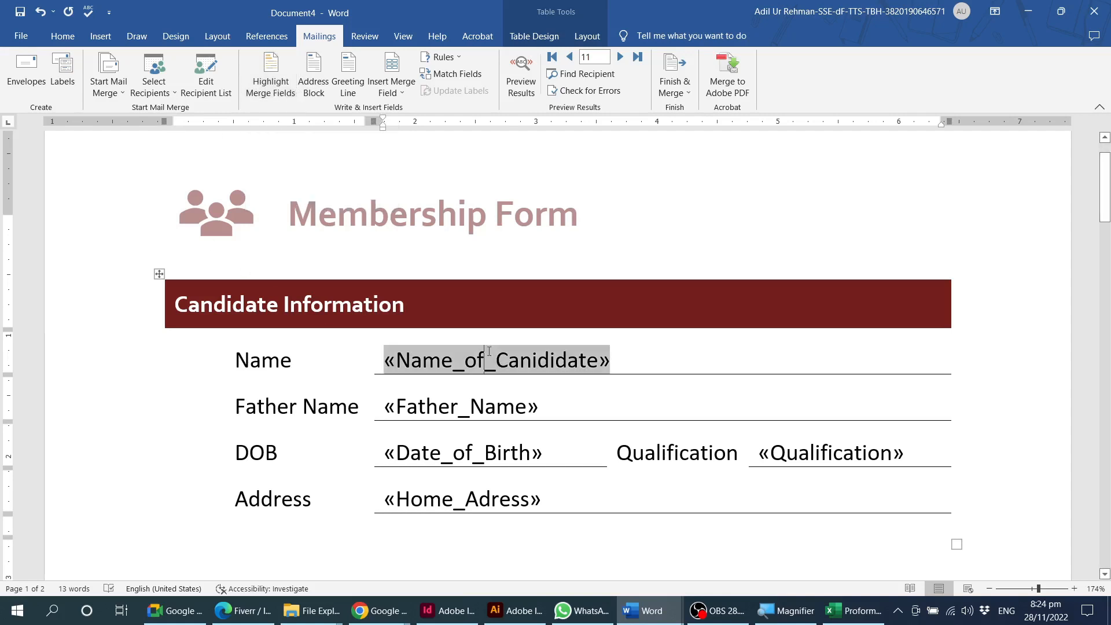
key("End")
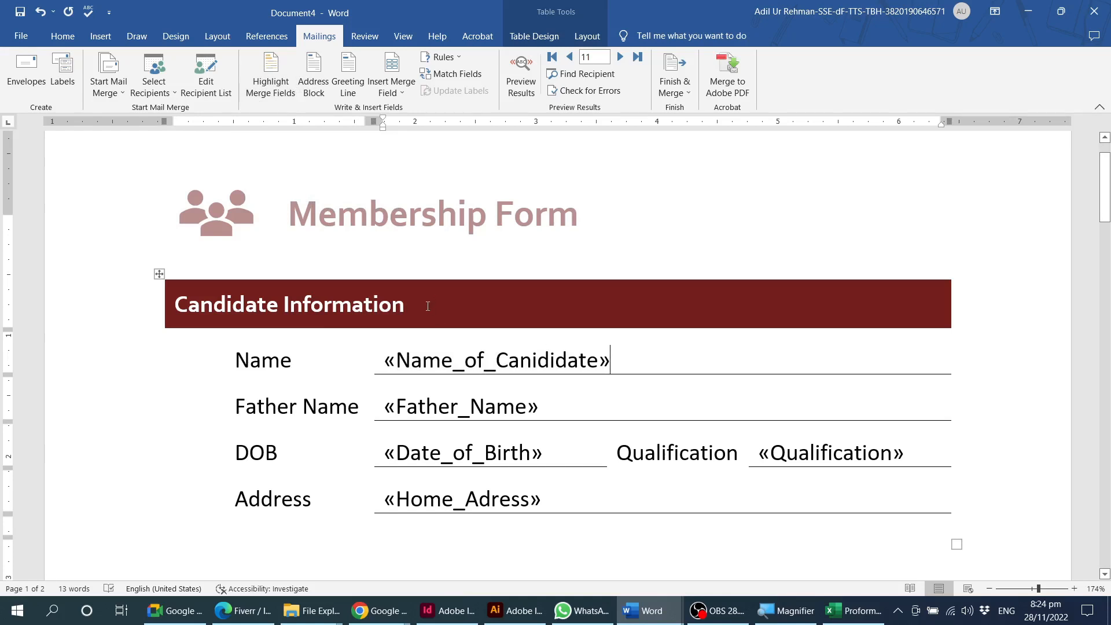
left_click(364, 37)
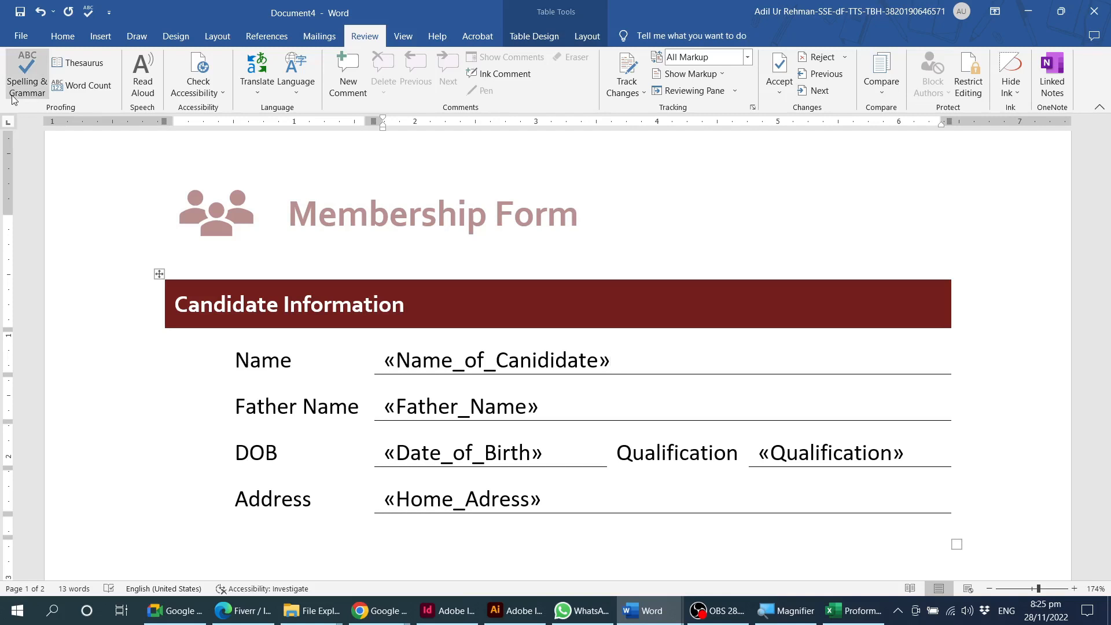
left_click(19, 71)
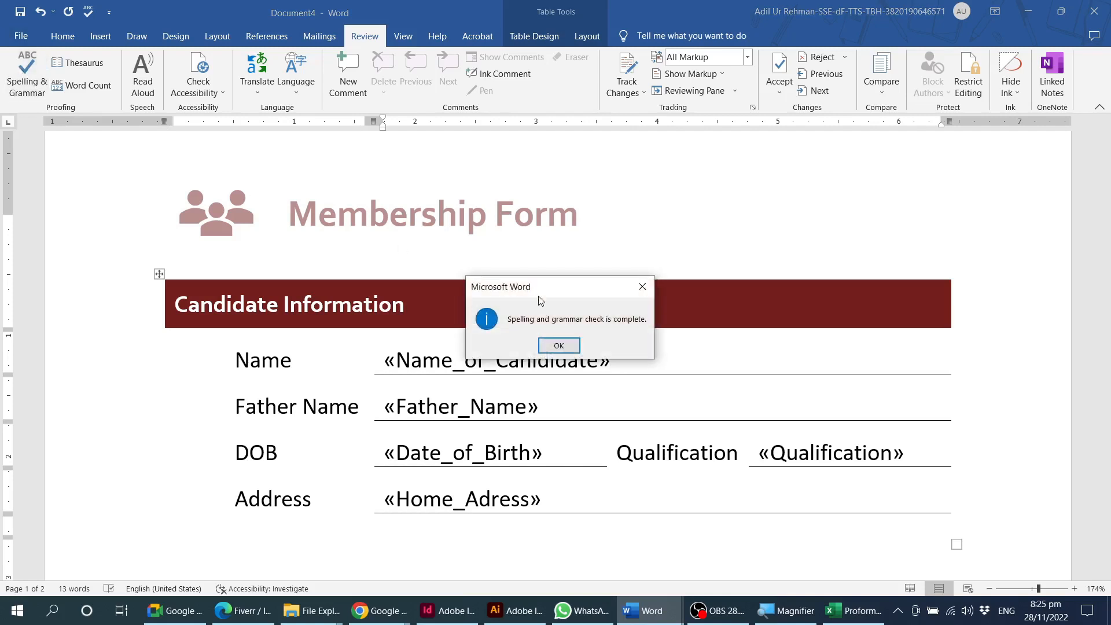
left_click_drag(567, 288, 739, 202)
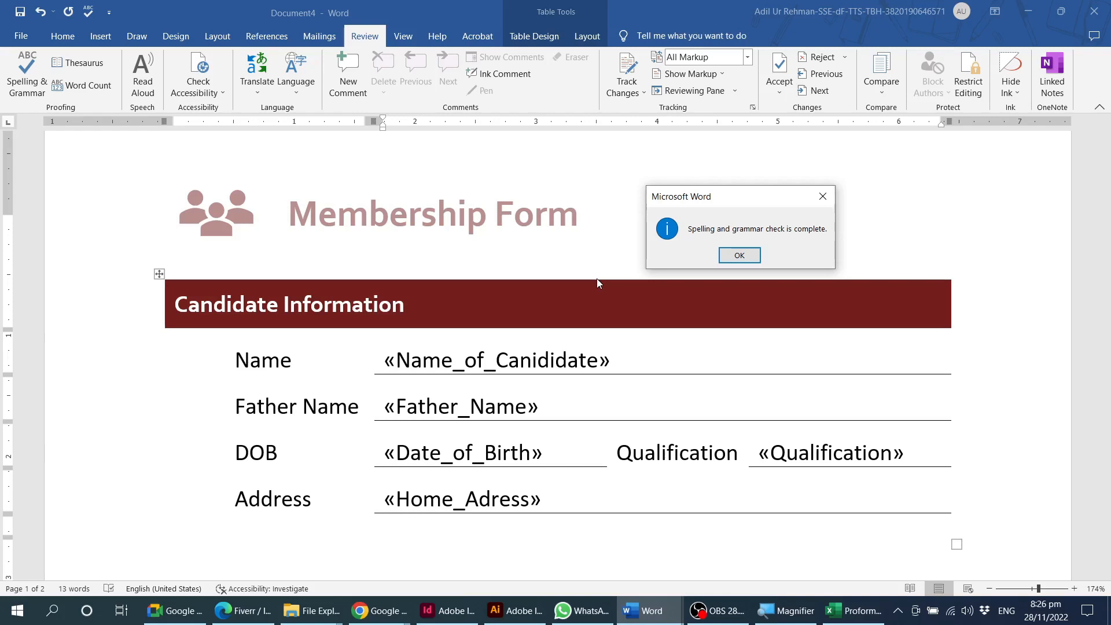
left_click(739, 255)
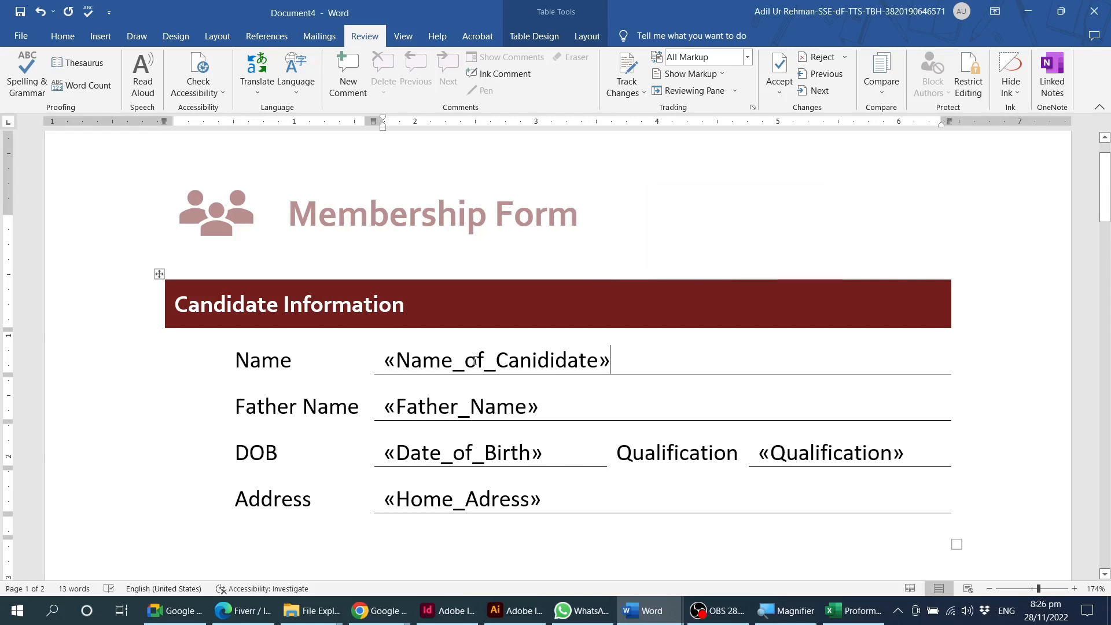
left_click(26, 71)
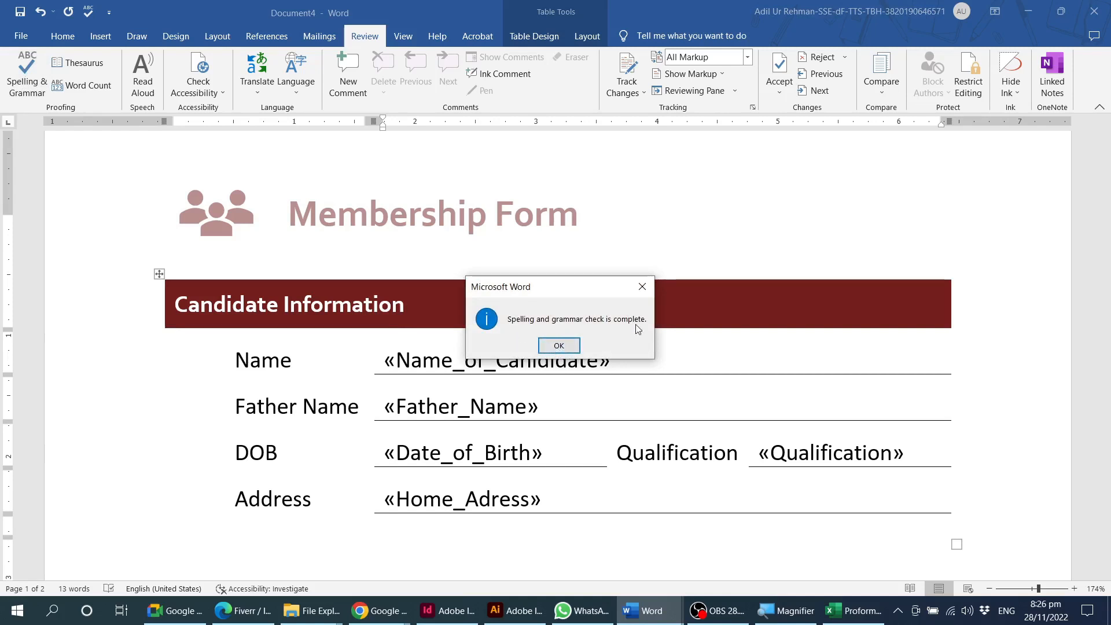
left_click(559, 345)
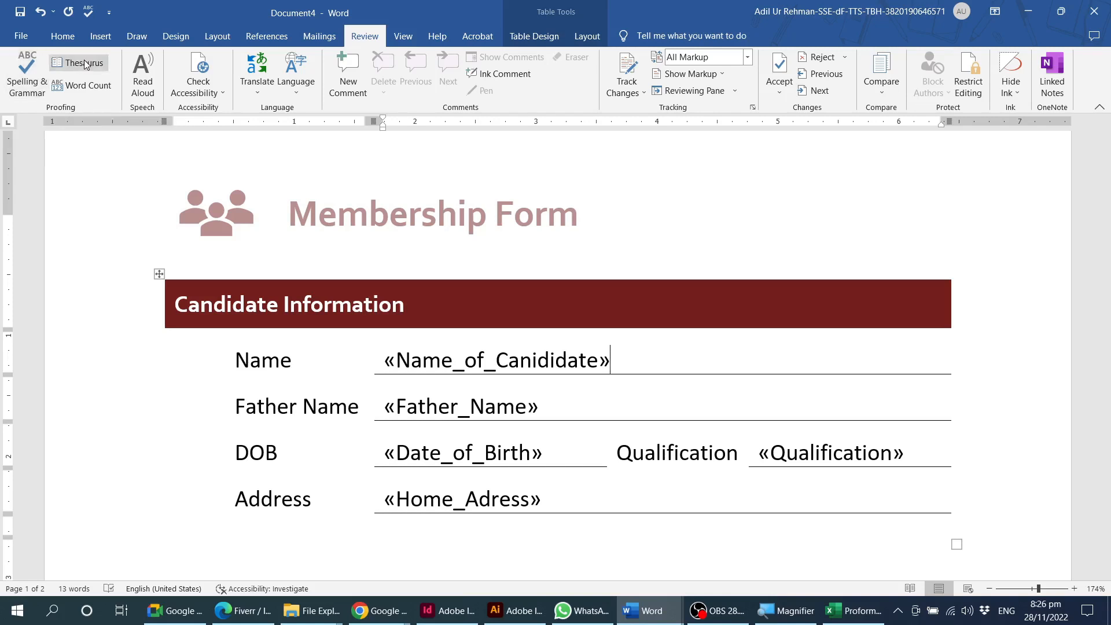
Look up the "Name" label in the Thesaurus and reselect the word in the form.
double_click(257, 359)
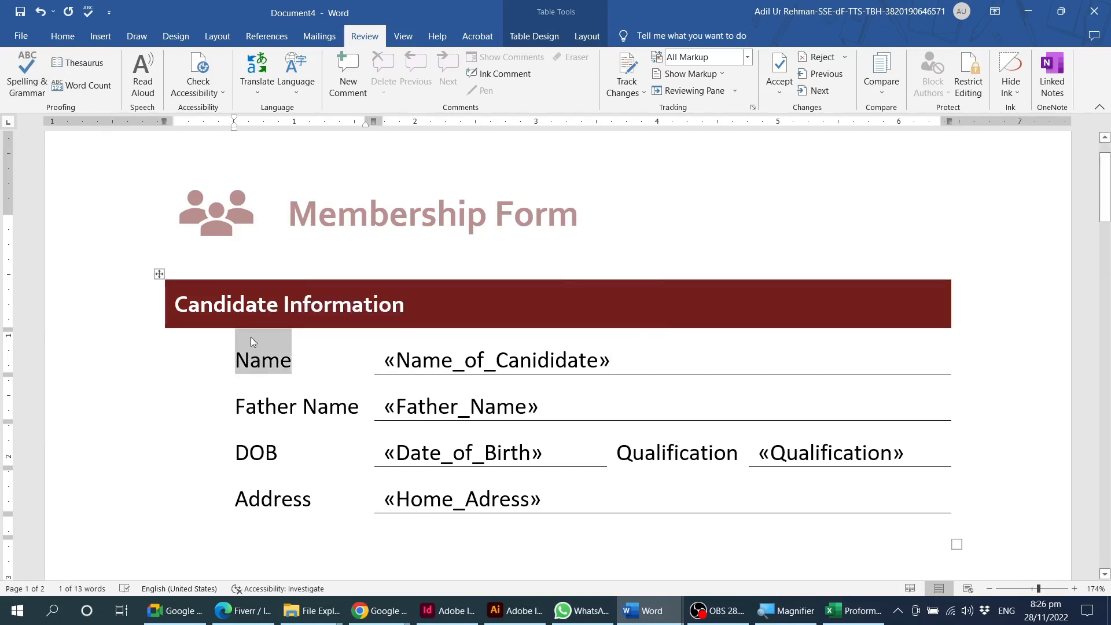
left_click(85, 64)
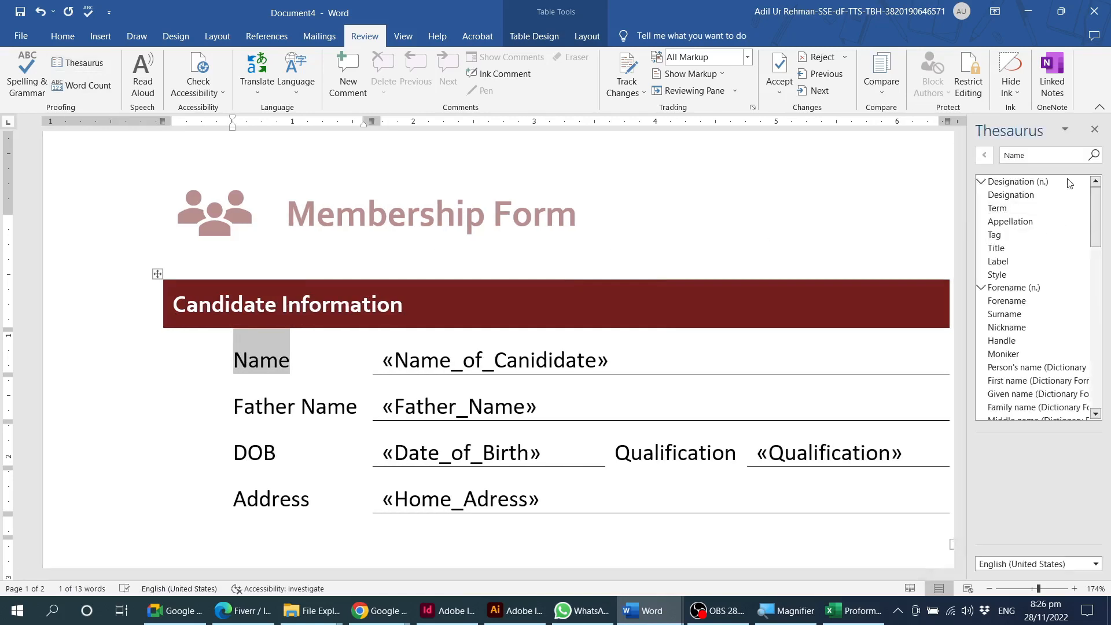
mouse_move(1098, 202)
left_mouse_down()
mouse_move(1099, 366)
mouse_move(1100, 202)
left_mouse_up()
left_click(256, 359)
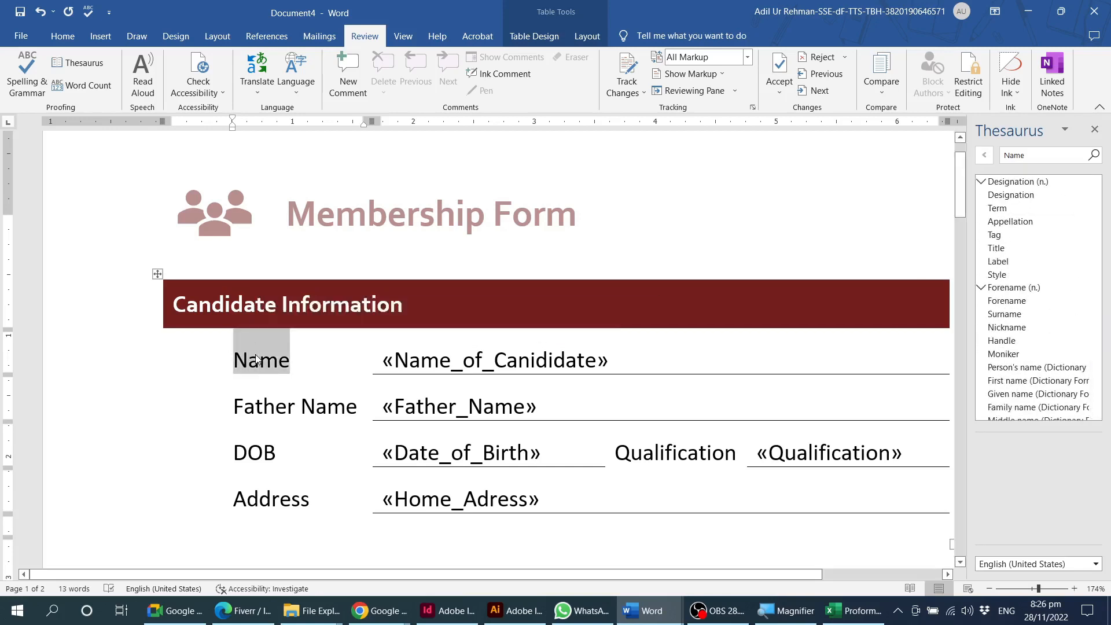
triple_click(256, 359)
left_click(256, 360)
double_click(251, 366)
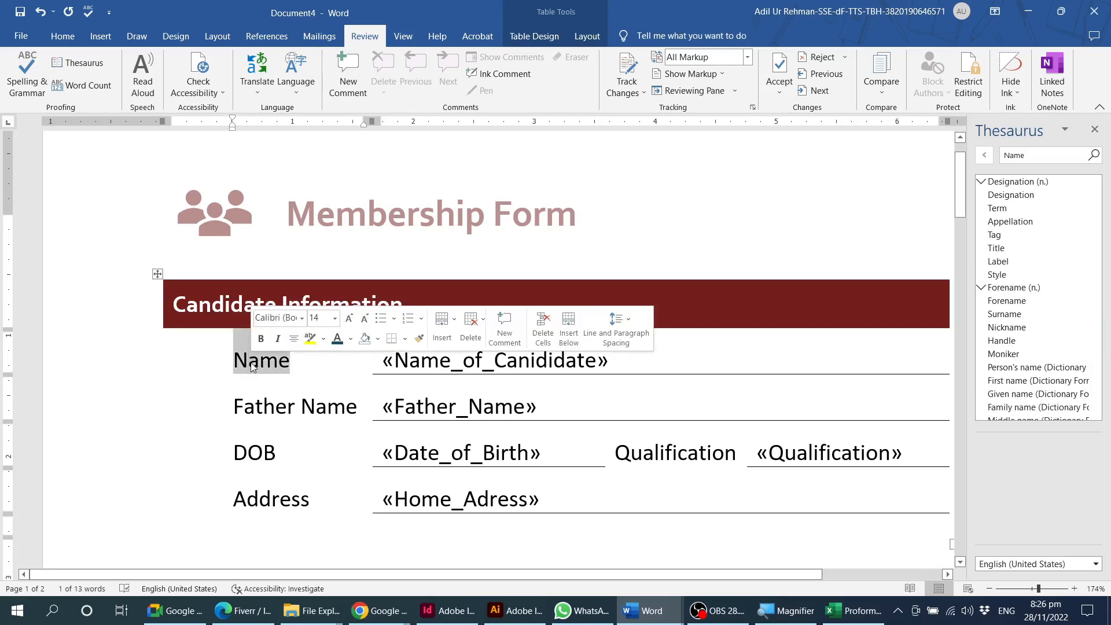
Look up synonyms for the "Address" label in the Thesaurus and close the results.
scroll(265, 377, "down", 1)
double_click(269, 440)
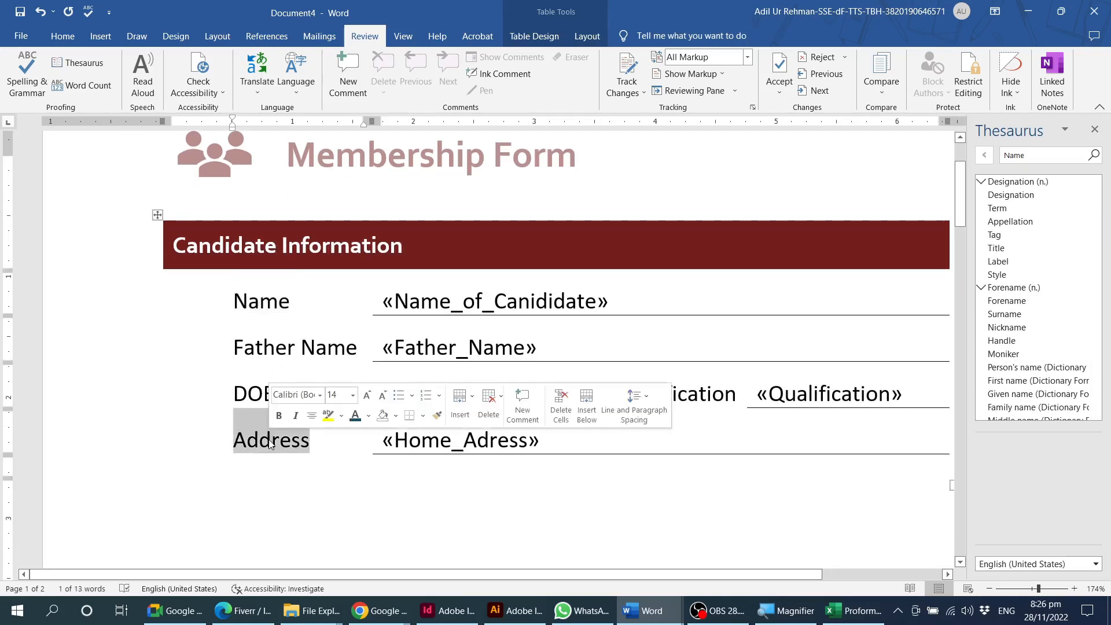
right_click(269, 441)
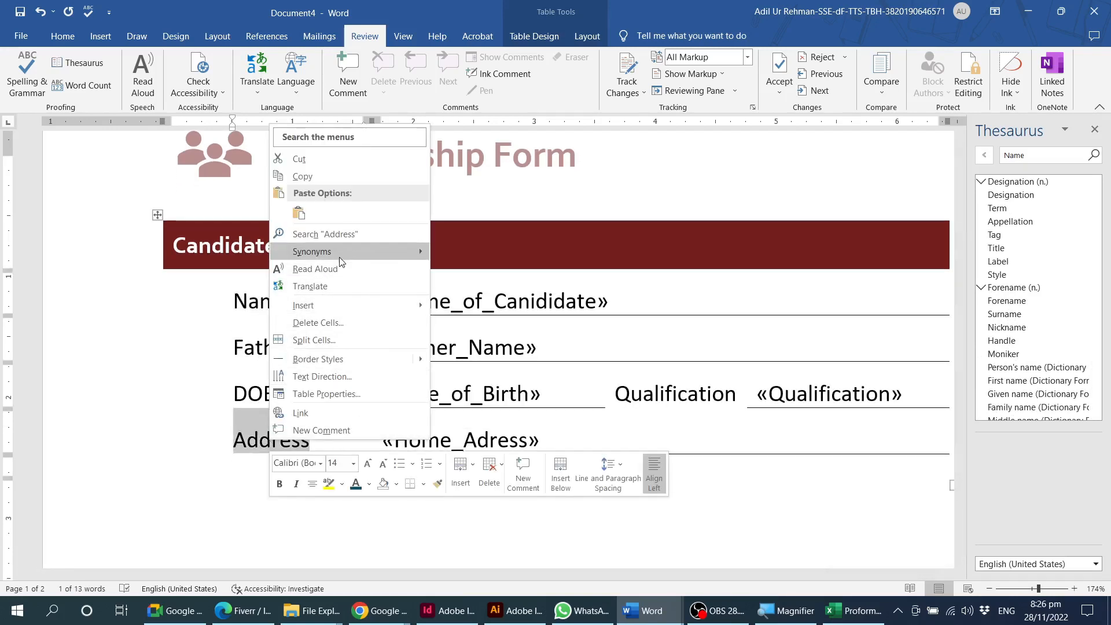
mouse_move(397, 255)
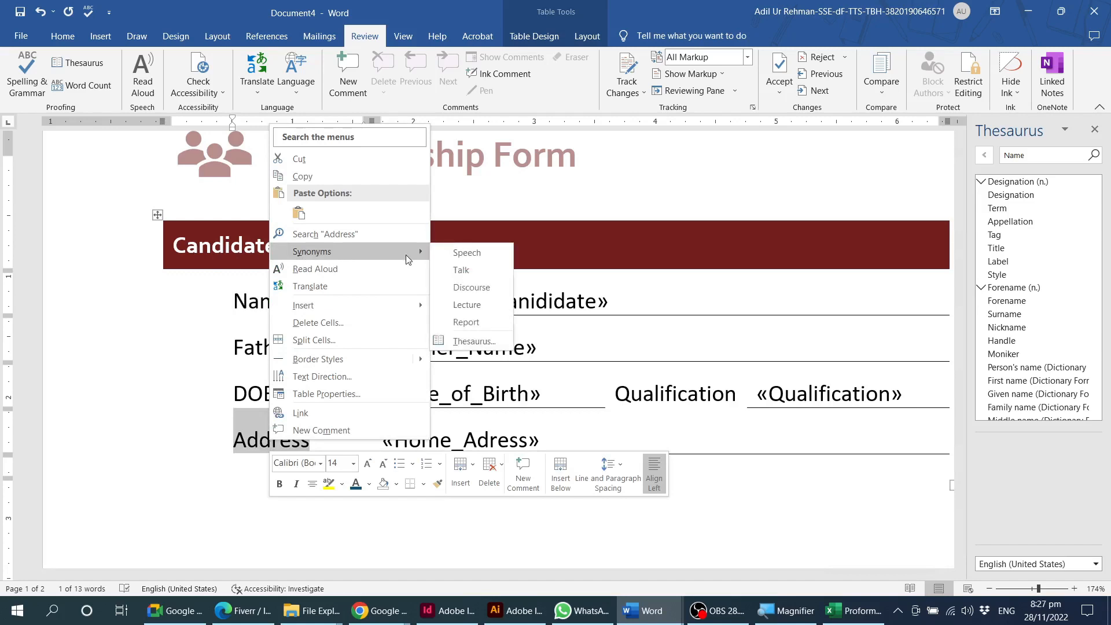
left_click(476, 341)
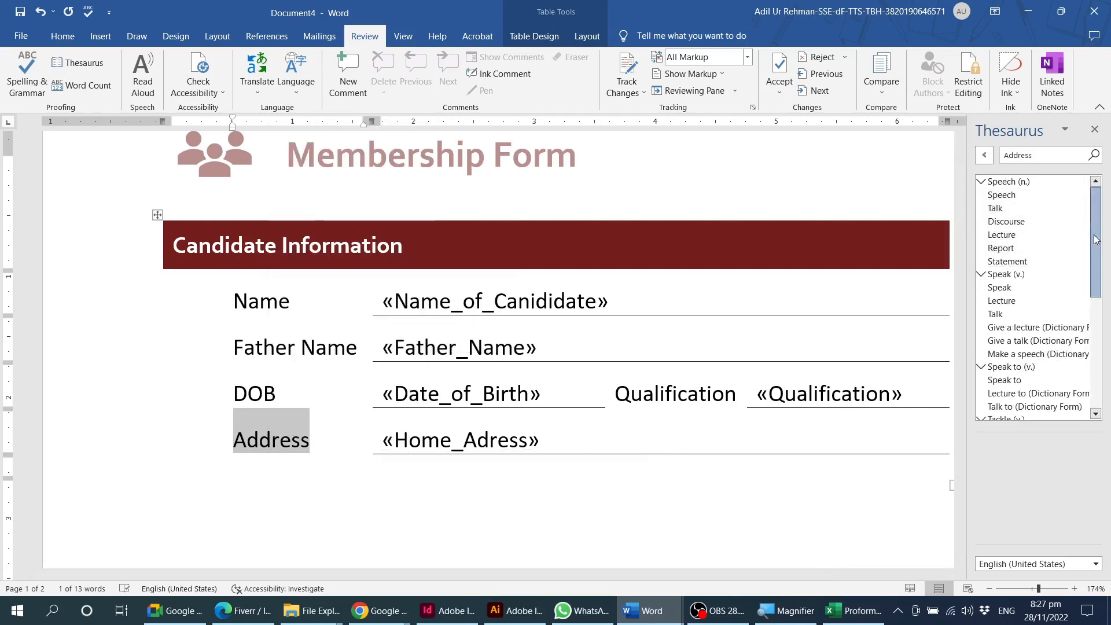
mouse_move(1095, 239)
left_mouse_down()
mouse_move(1097, 357)
mouse_move(1096, 243)
left_mouse_up()
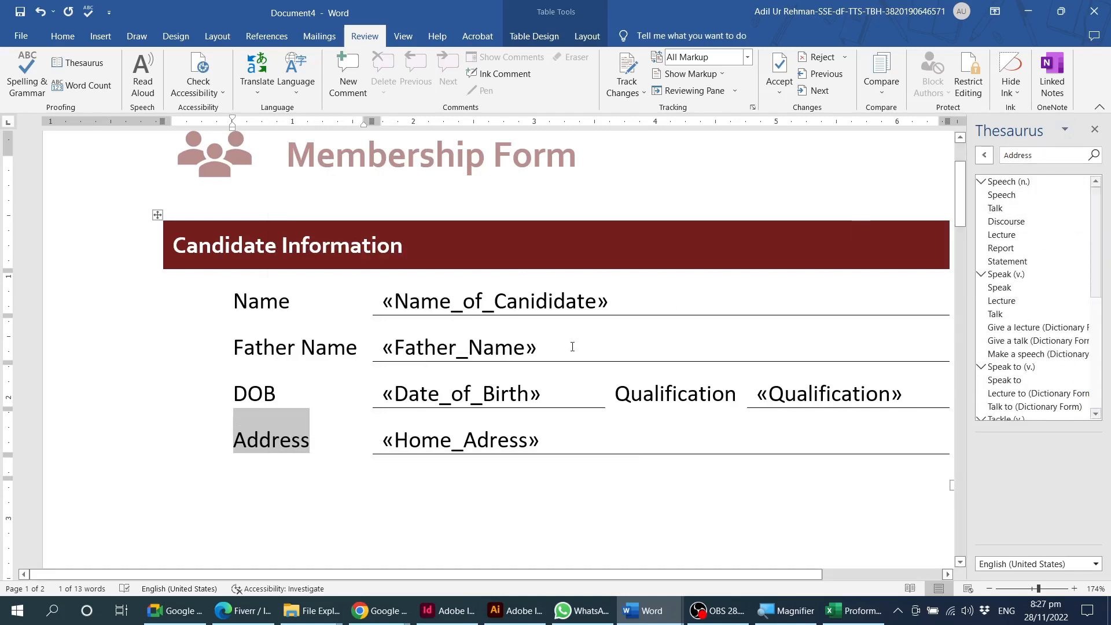
left_click(246, 441)
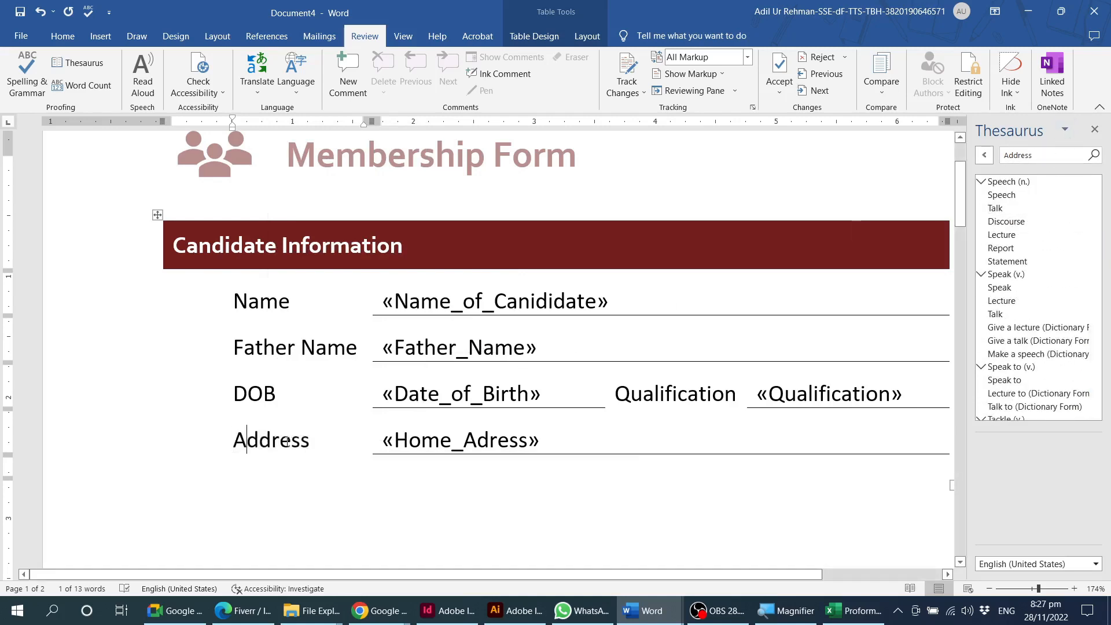
left_click(1095, 129)
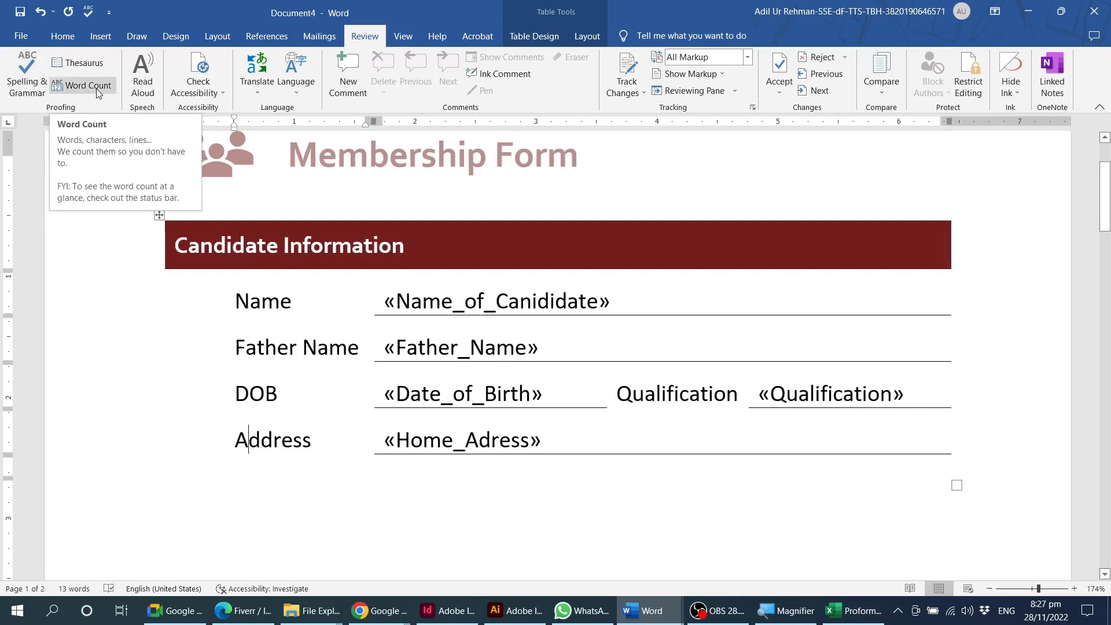
View the document's word count statistics and the available accessibility checking options.
left_click(98, 90)
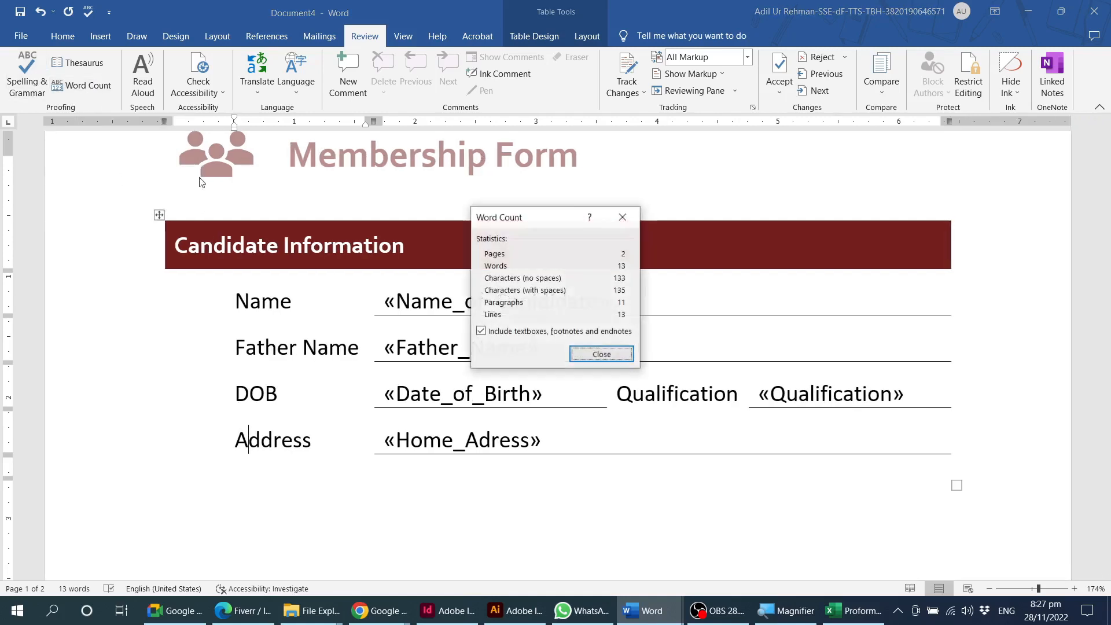
left_click_drag(546, 224, 572, 213)
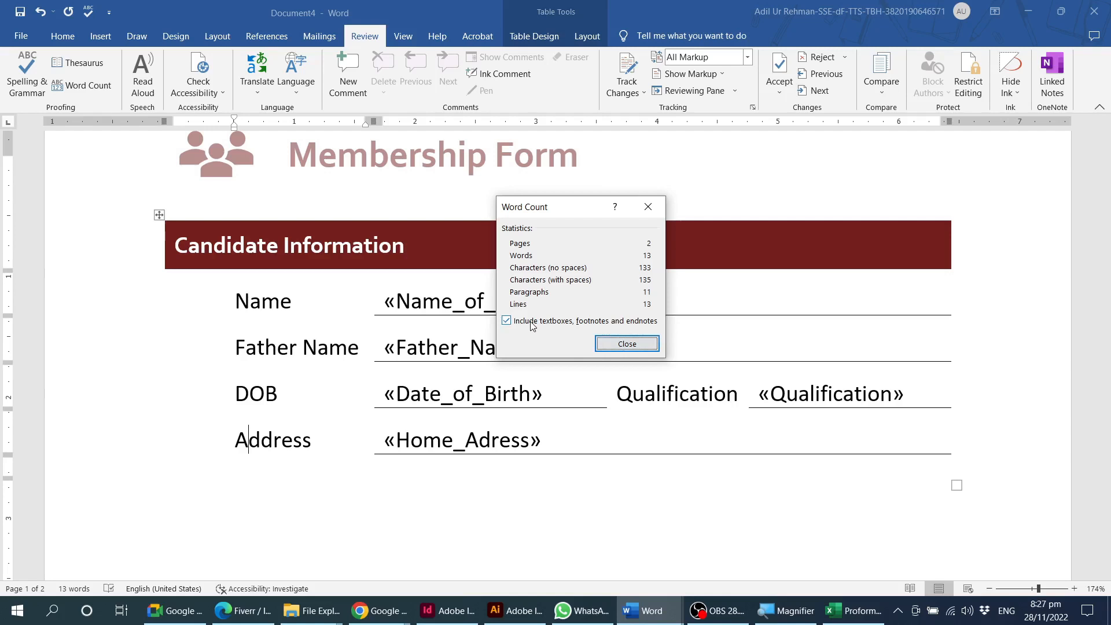
left_click(630, 346)
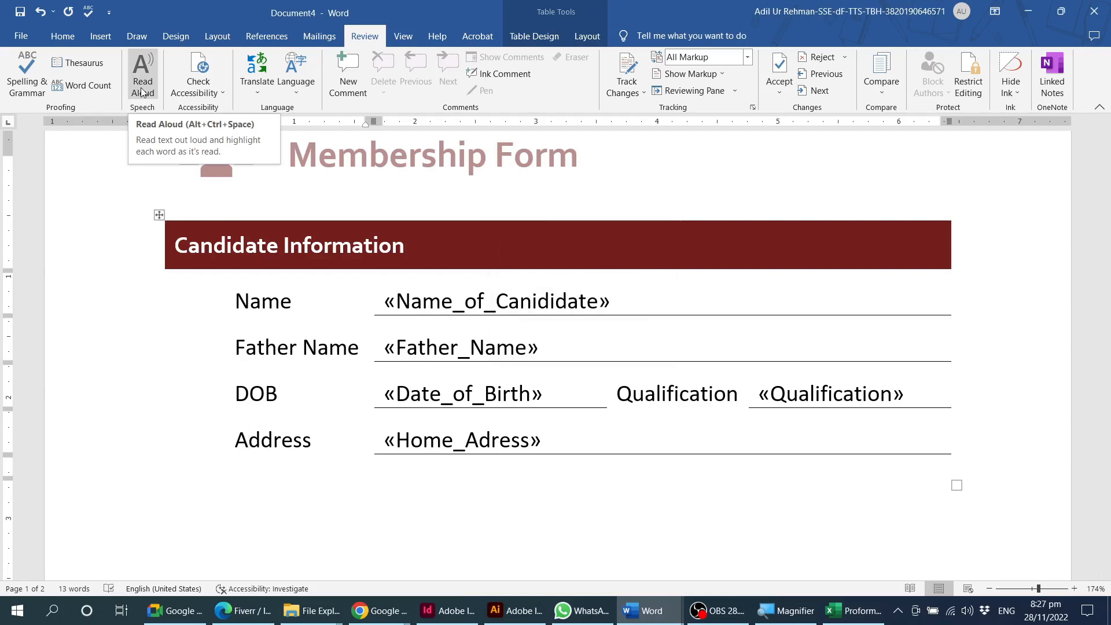
left_click(209, 99)
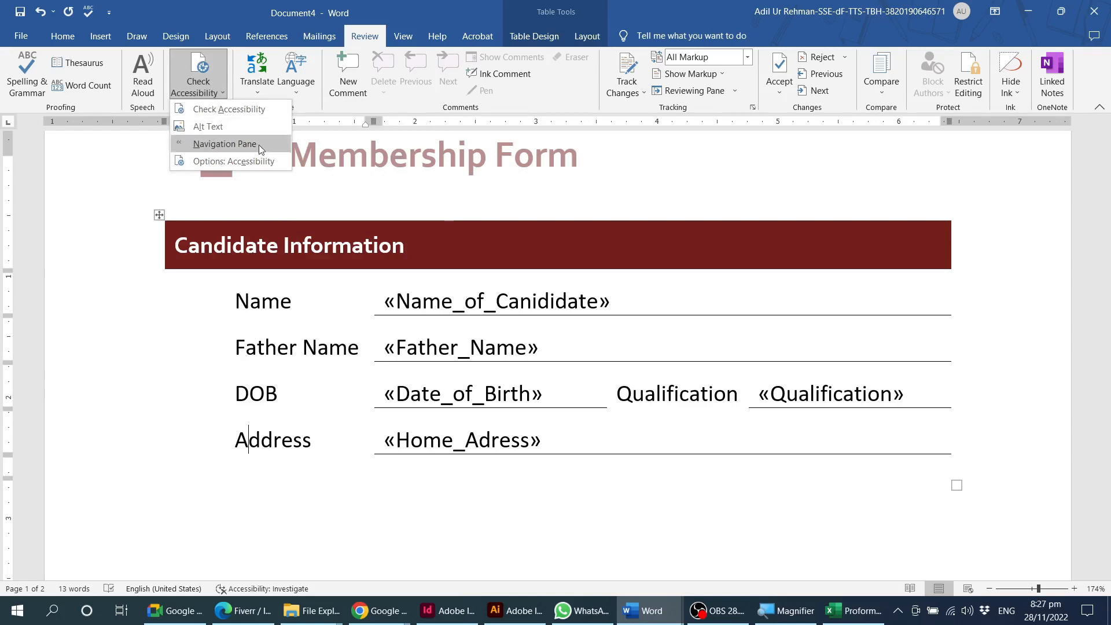
left_click(216, 96)
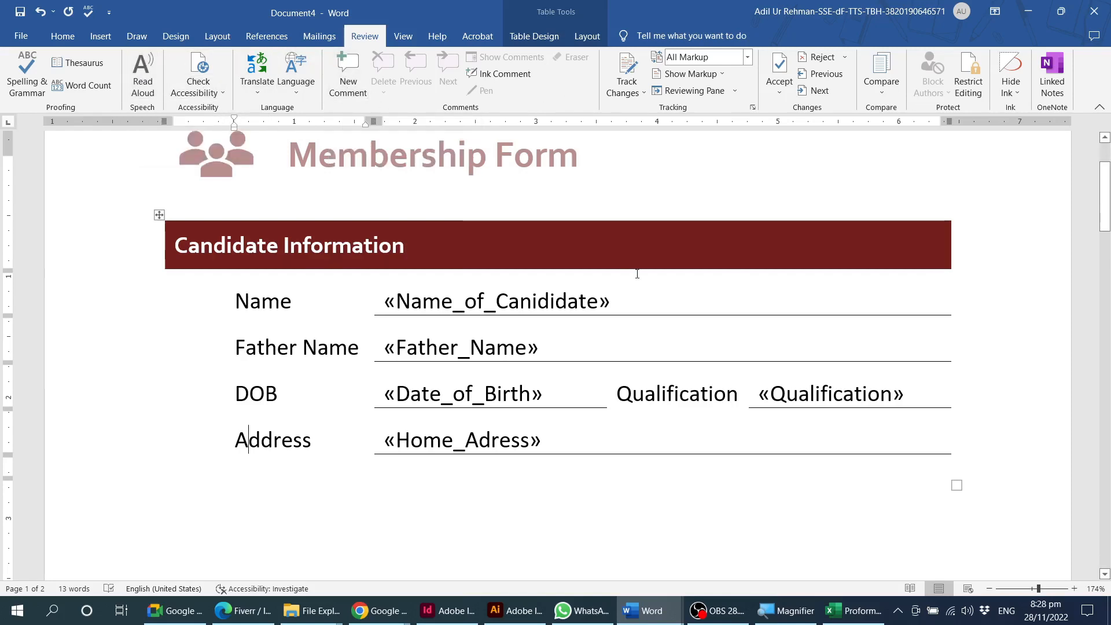
Add the comment "First and Last Name of the candidate" to the Name_of_Canididate merge field.
left_click(645, 301)
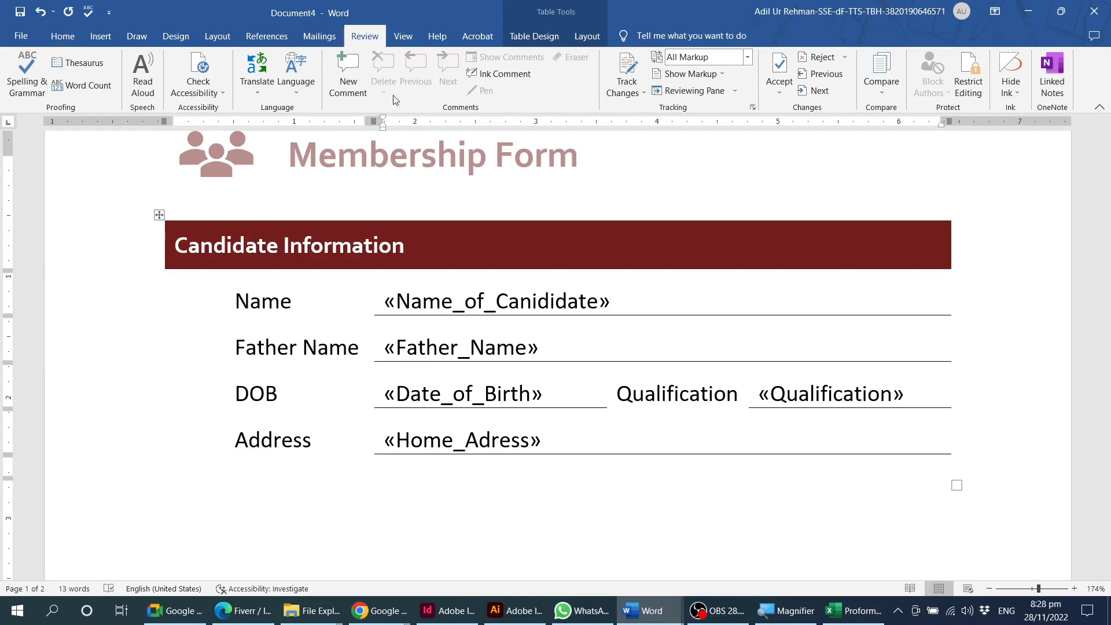
left_click(349, 80)
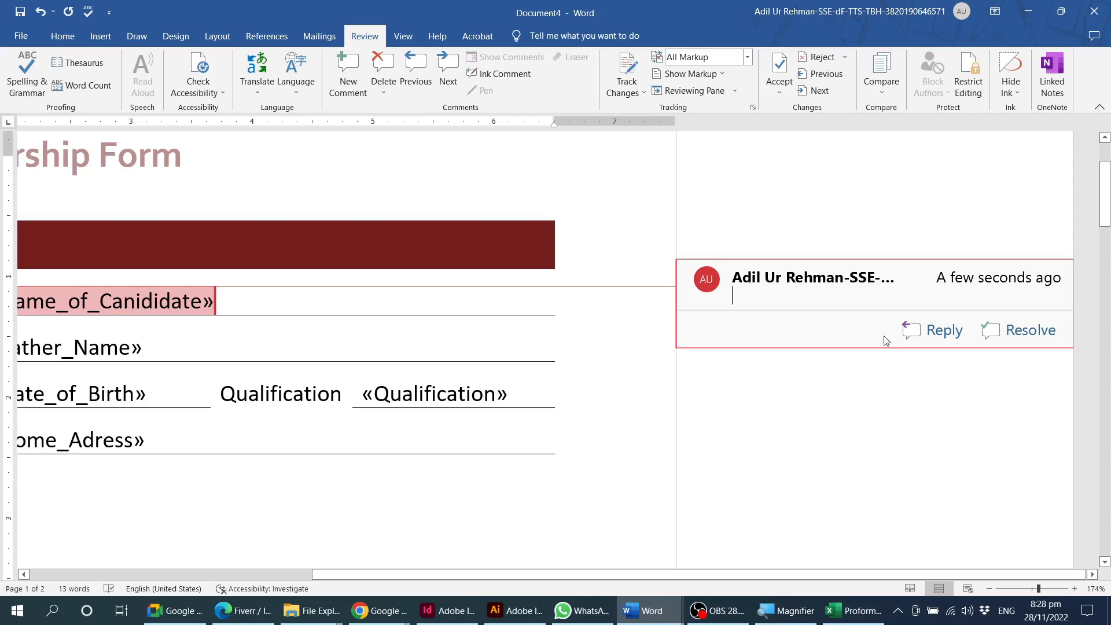
scroll(884, 340, "down", 5)
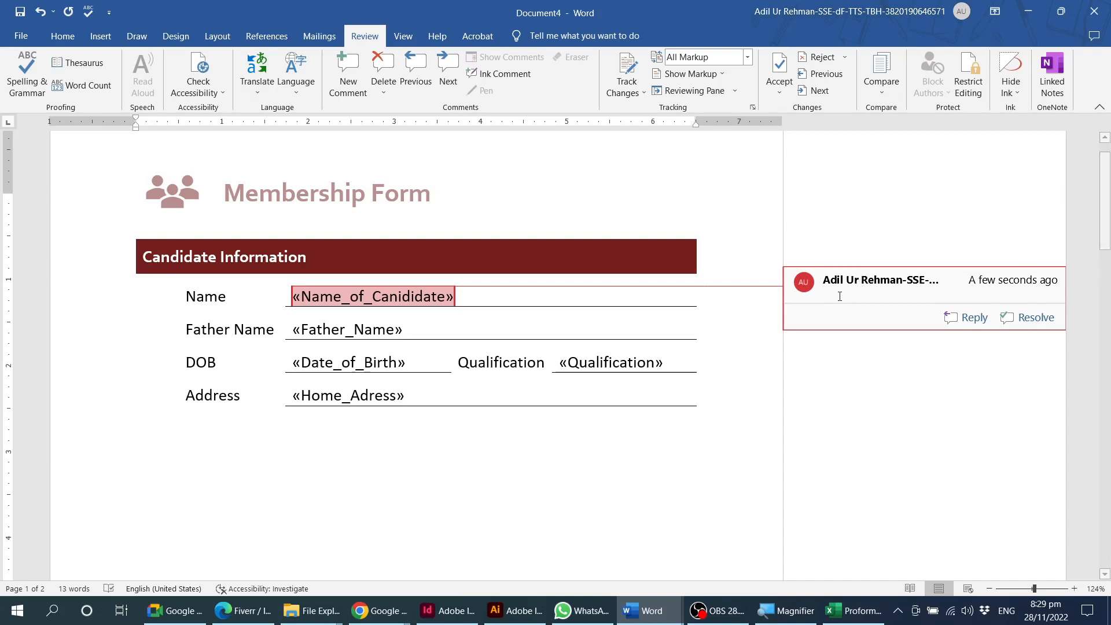
type("Fi")
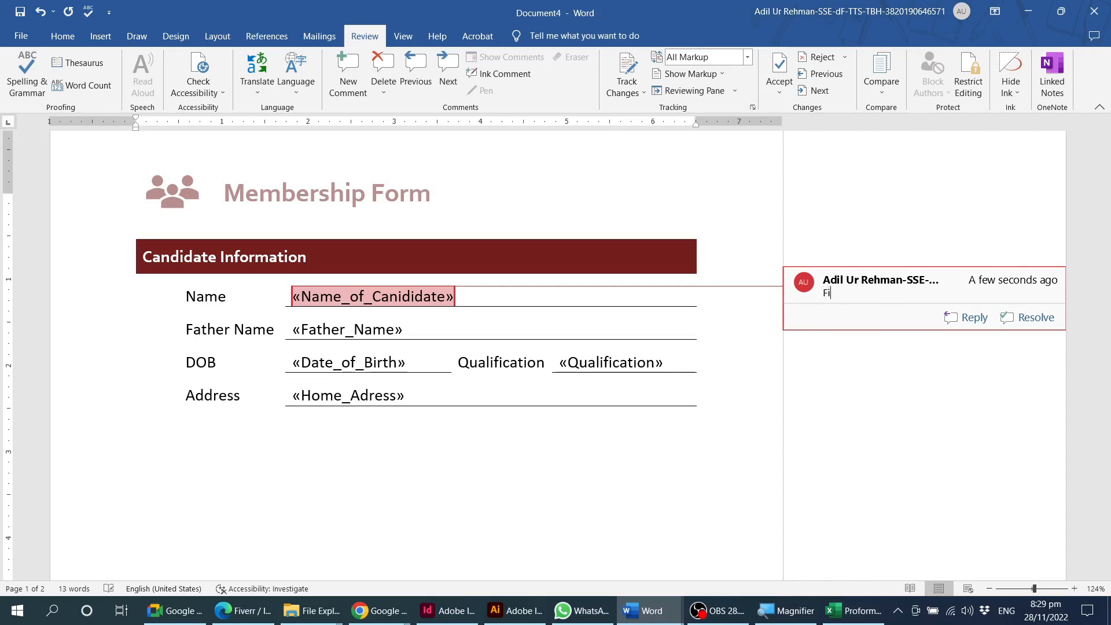
type("rstand s")
key("BackSpace")
type("Last Name of th")
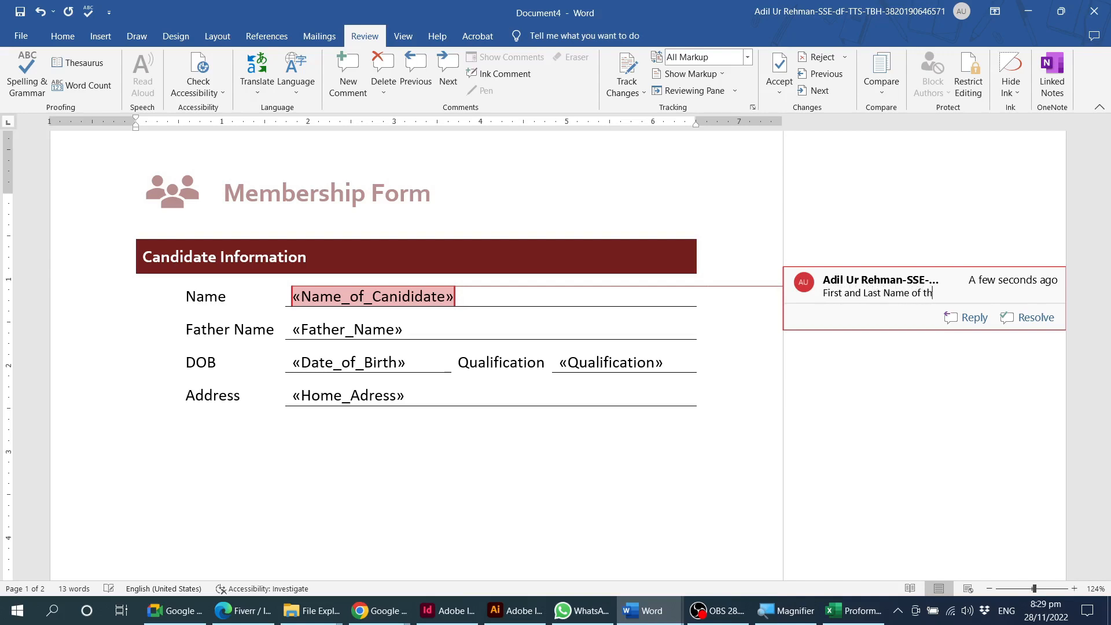
type("e candidate")
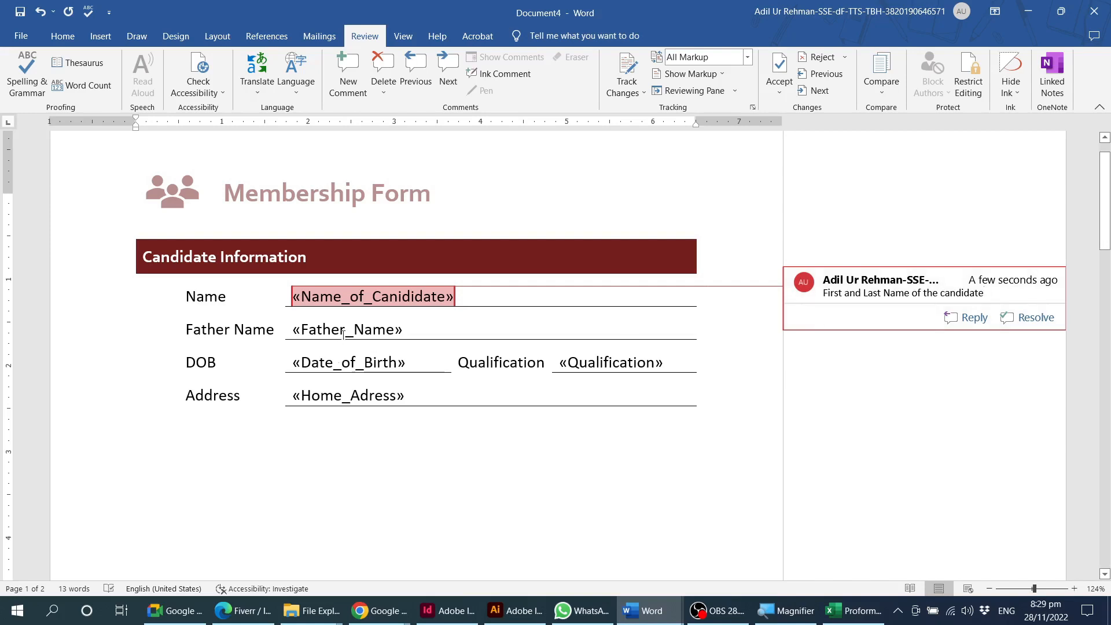
Add the comment "Date of Birth" to the DOB label in the form.
left_click(311, 359)
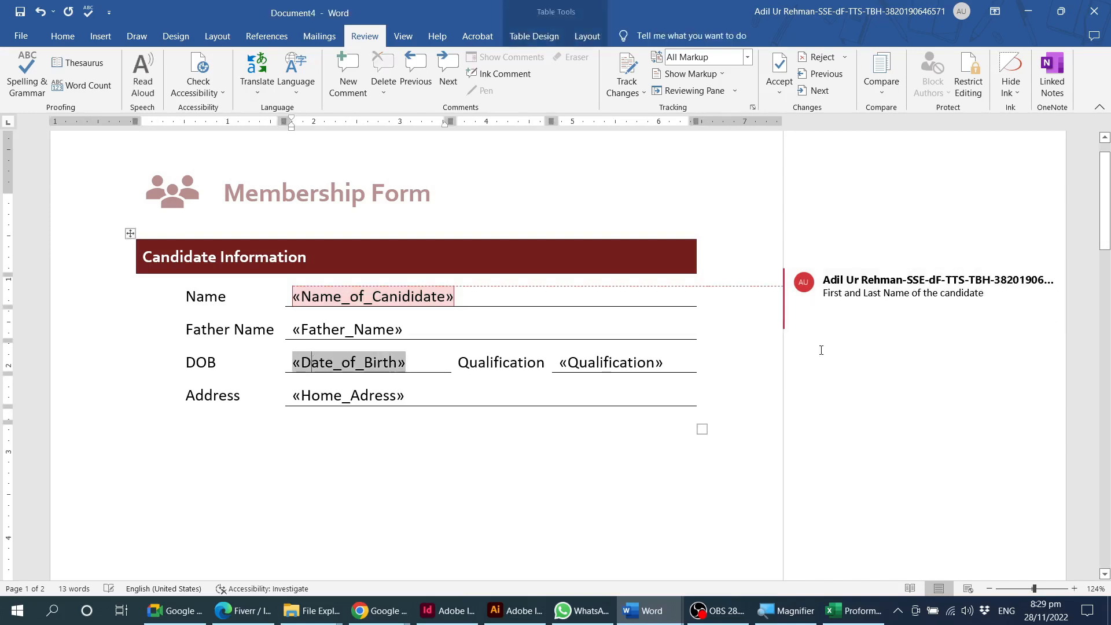
left_click(215, 363)
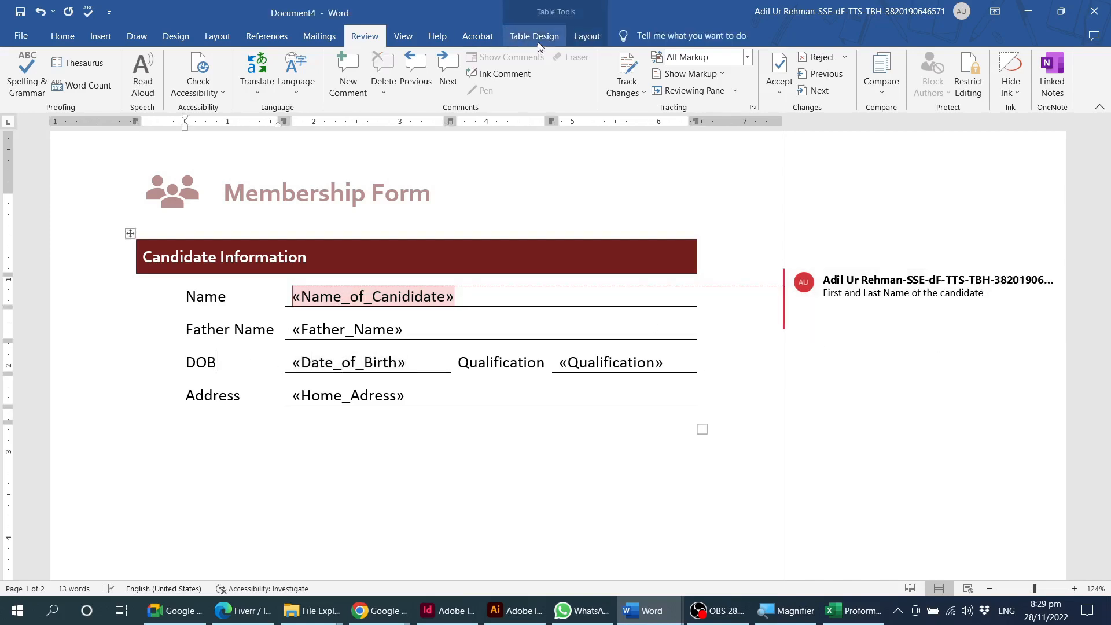
left_click(345, 80)
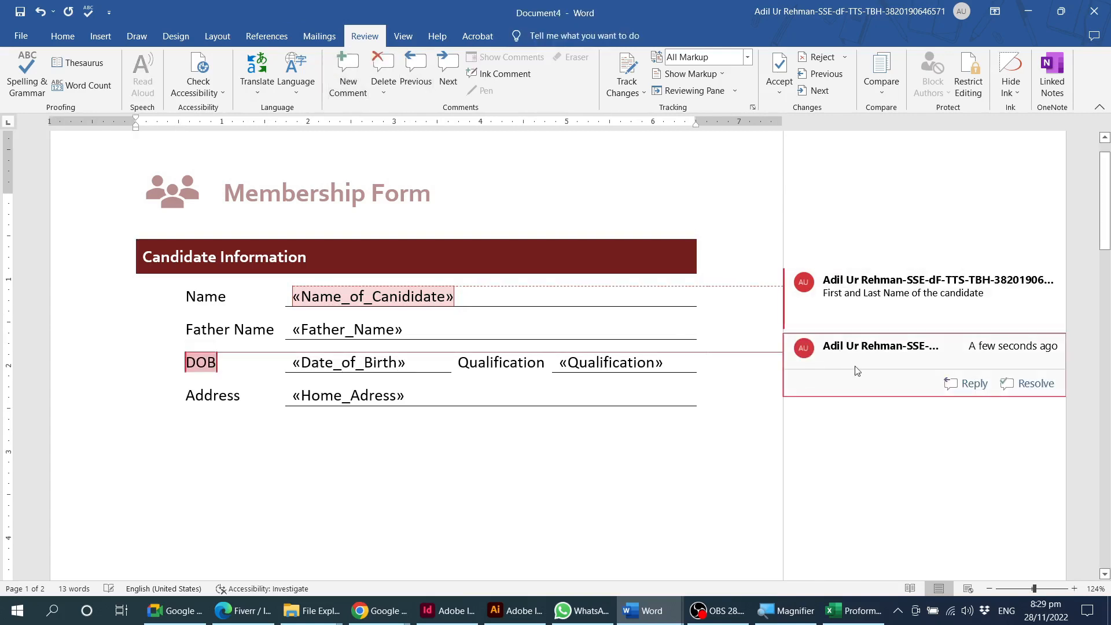
type("Date of the")
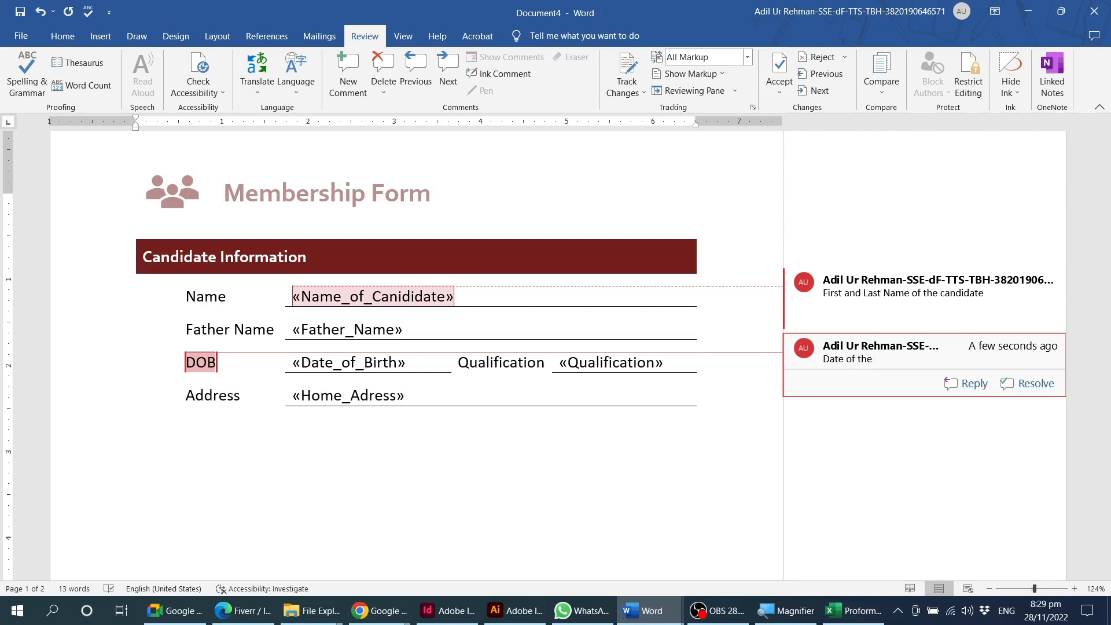
key("BackSpace")
key("BackSpace")
key("BackSpace")
type("Birth")
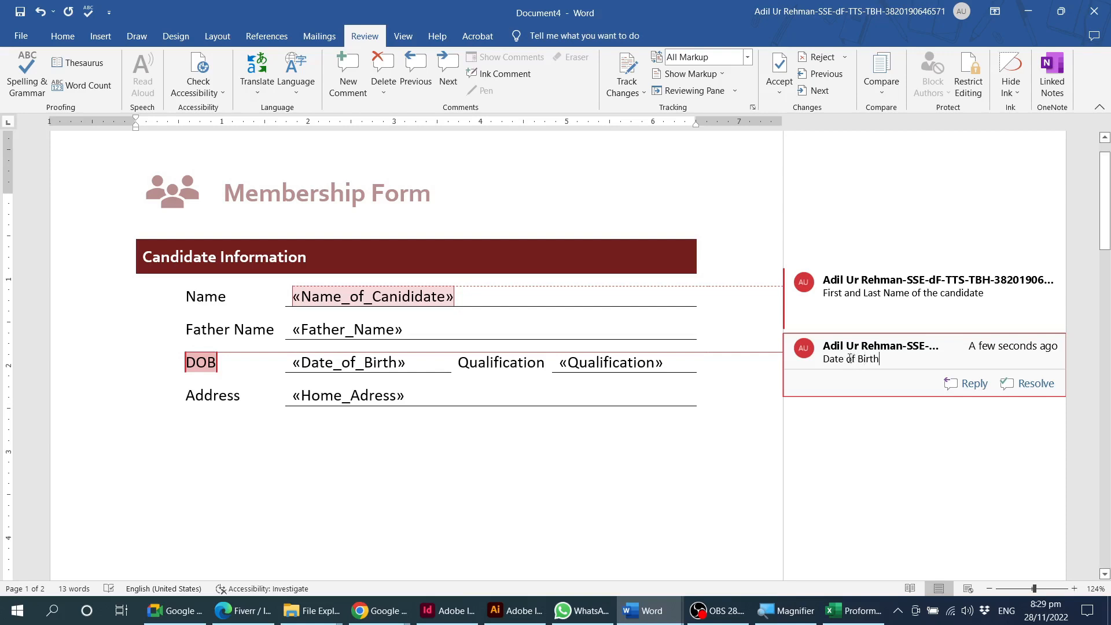
left_click(855, 256)
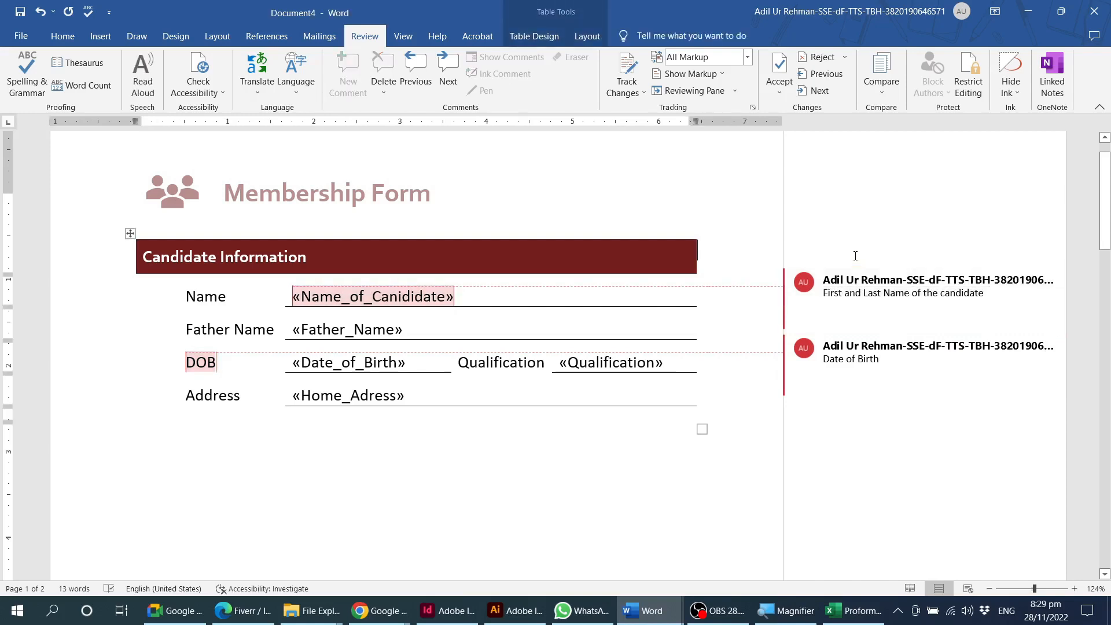
Resolve the comment on the Name_of_Canididate field and reopen it.
mouse_move(835, 311)
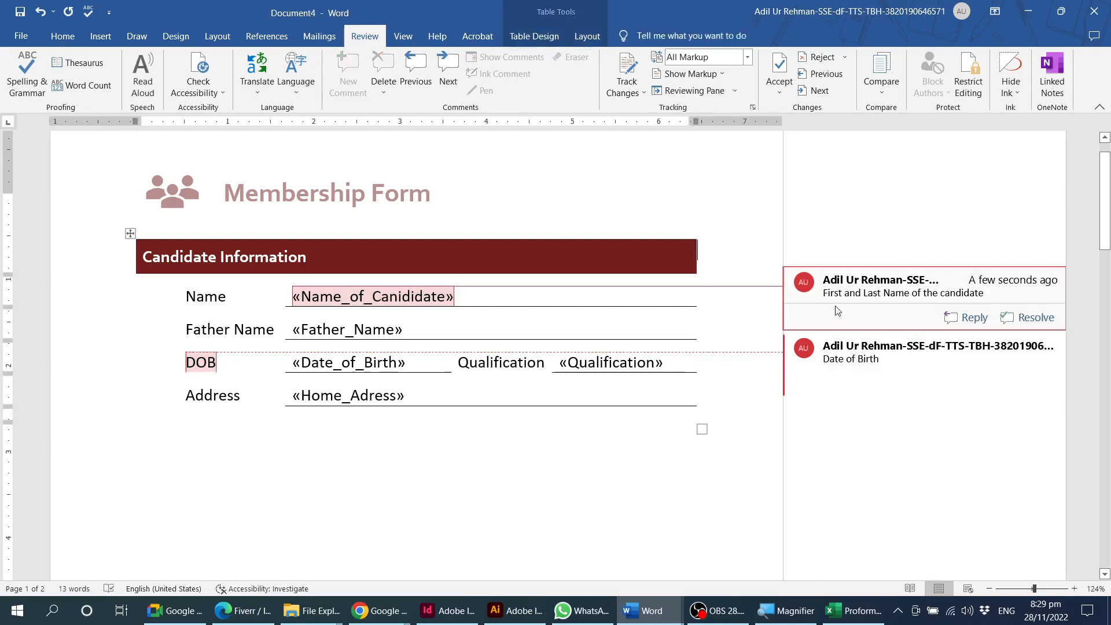
left_click(933, 293)
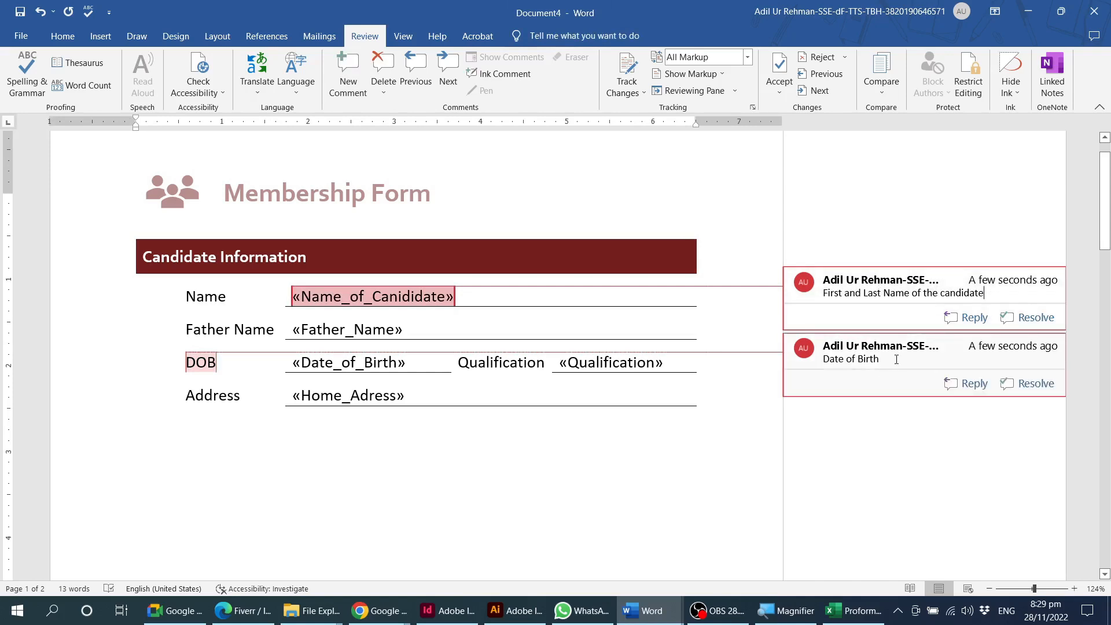
left_click(1022, 318)
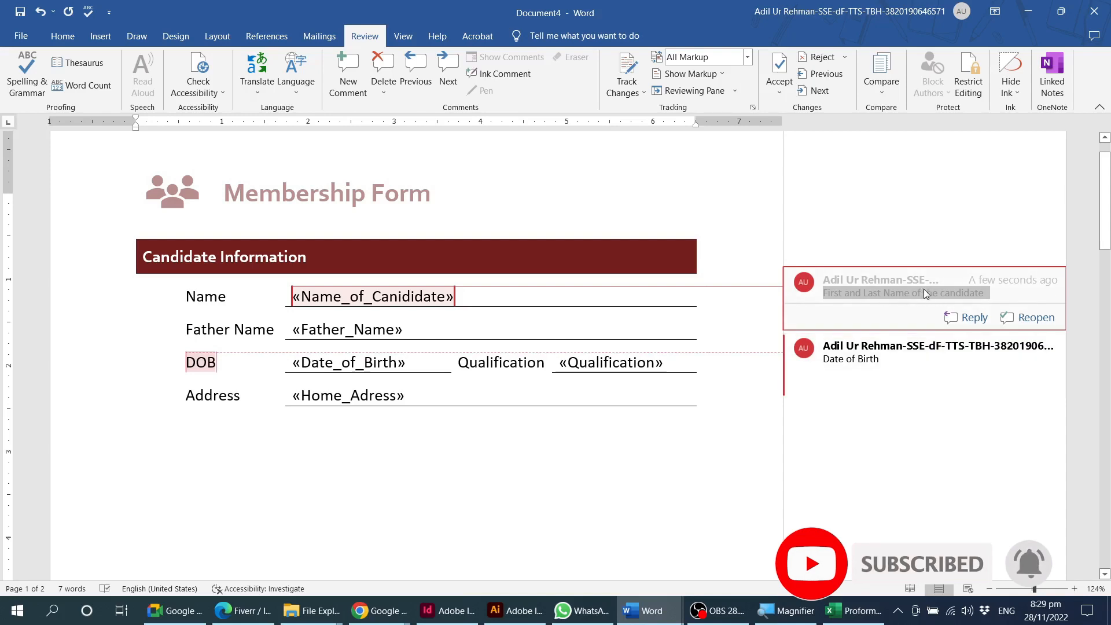
mouse_move(940, 352)
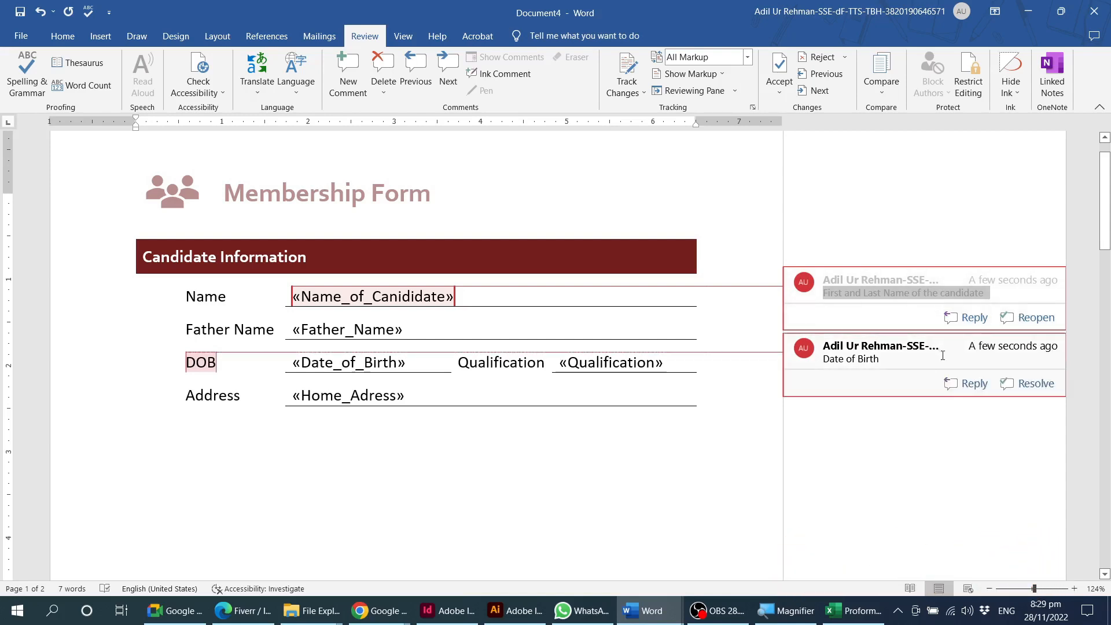
left_click(985, 296)
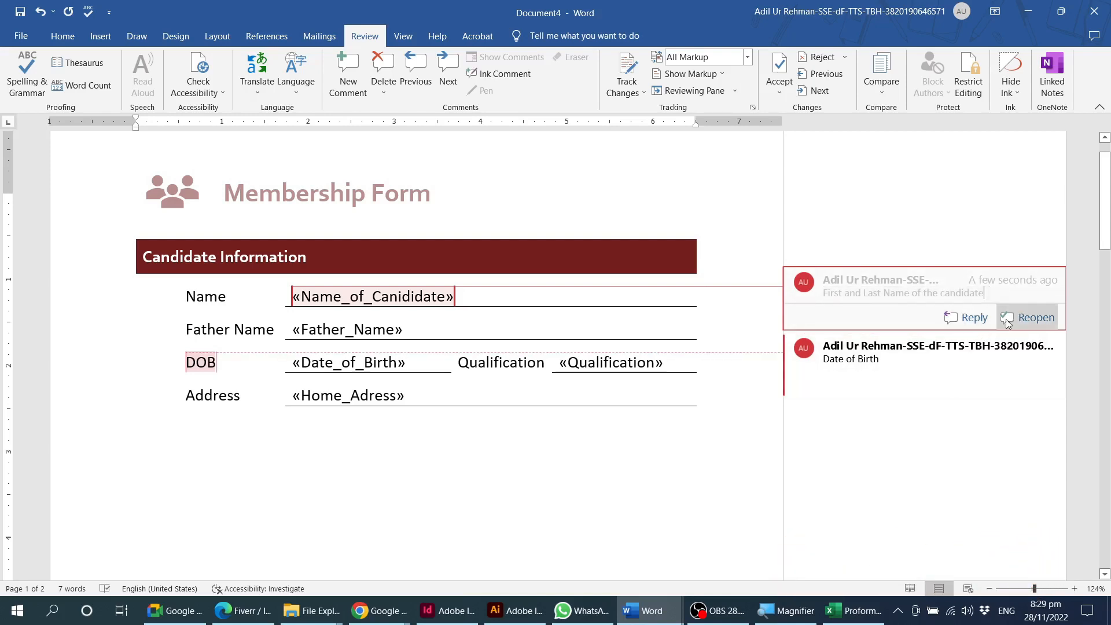
left_click(1011, 321)
Start a reply to the Name_of_Canididate comment and undo it, and view the available comment deletion options.
left_click(971, 319)
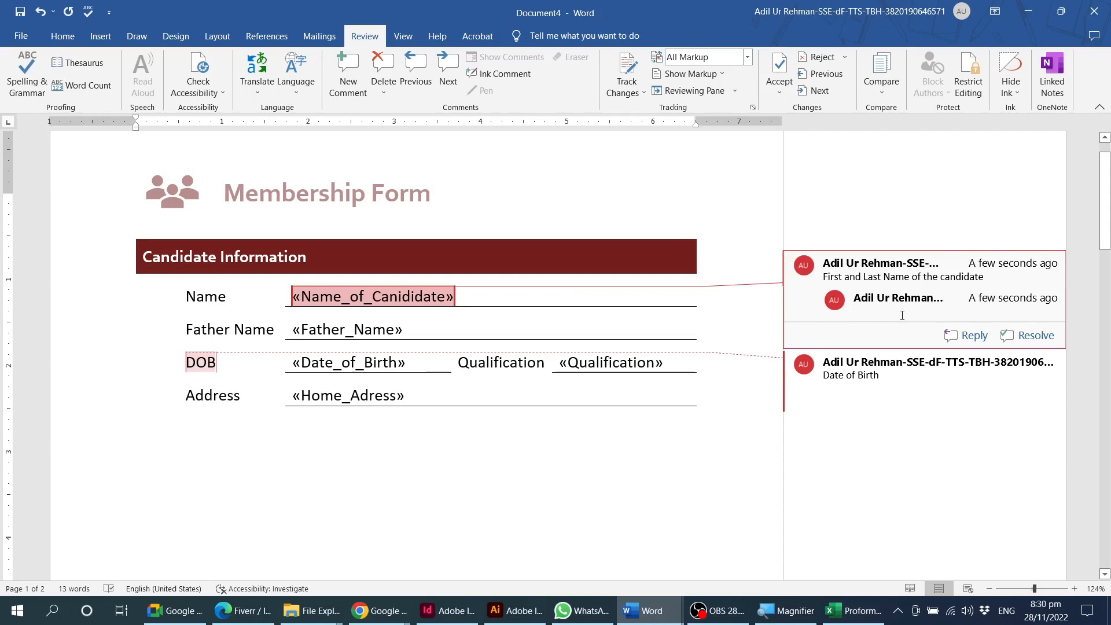
key("ctrl+z")
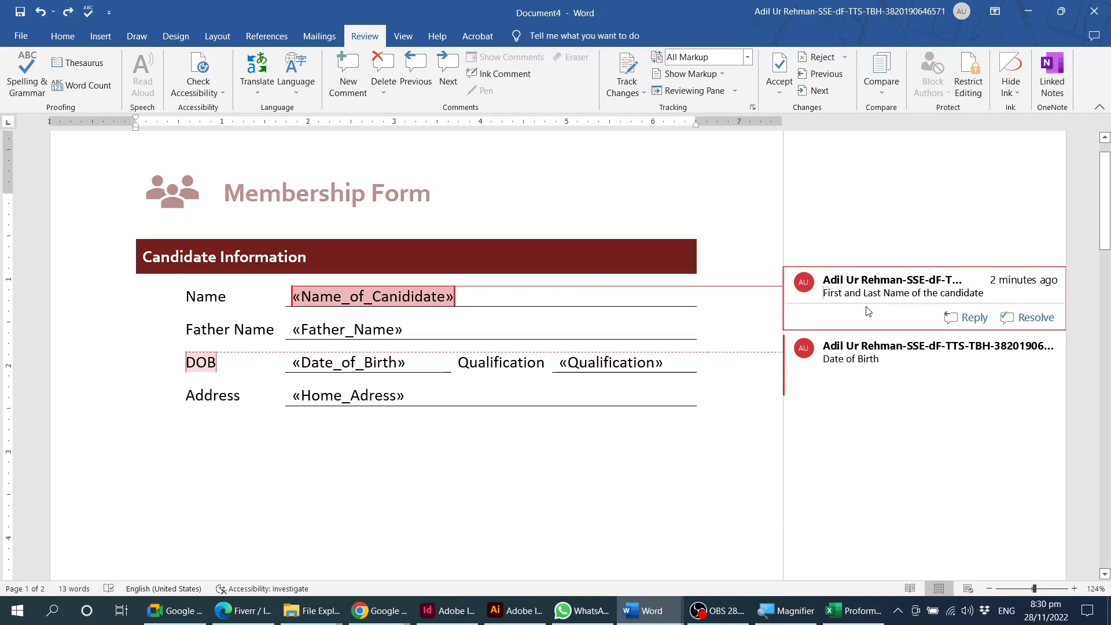
left_click(382, 91)
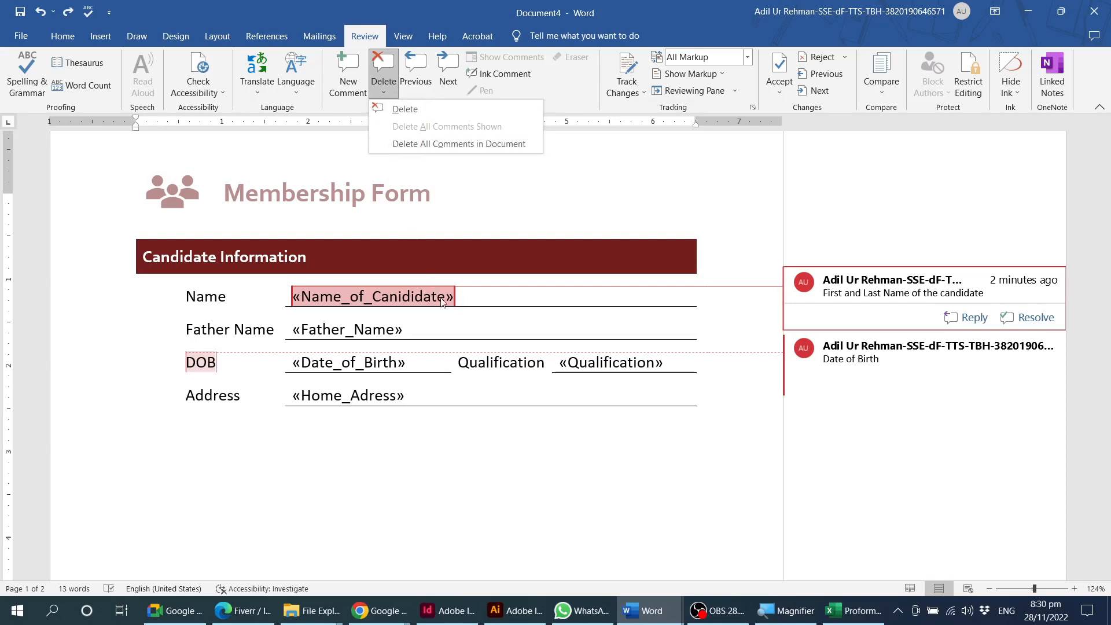
left_click(495, 294)
Step forward and back through the form's comments, ending on the one for the DOB label.
left_click(452, 81)
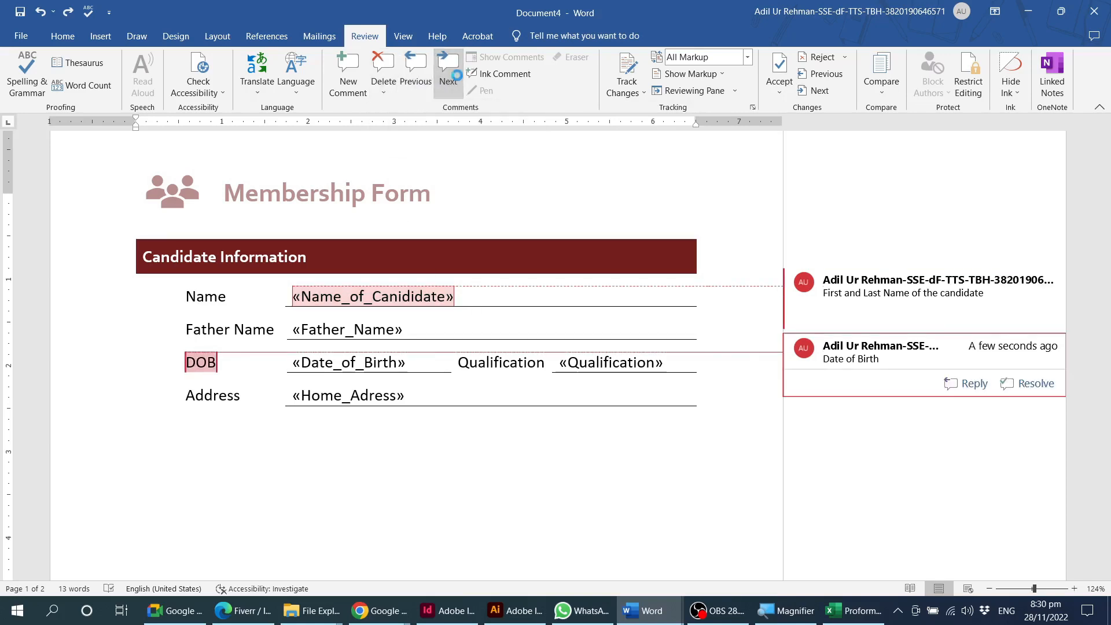
left_click(422, 83)
left_click(448, 87)
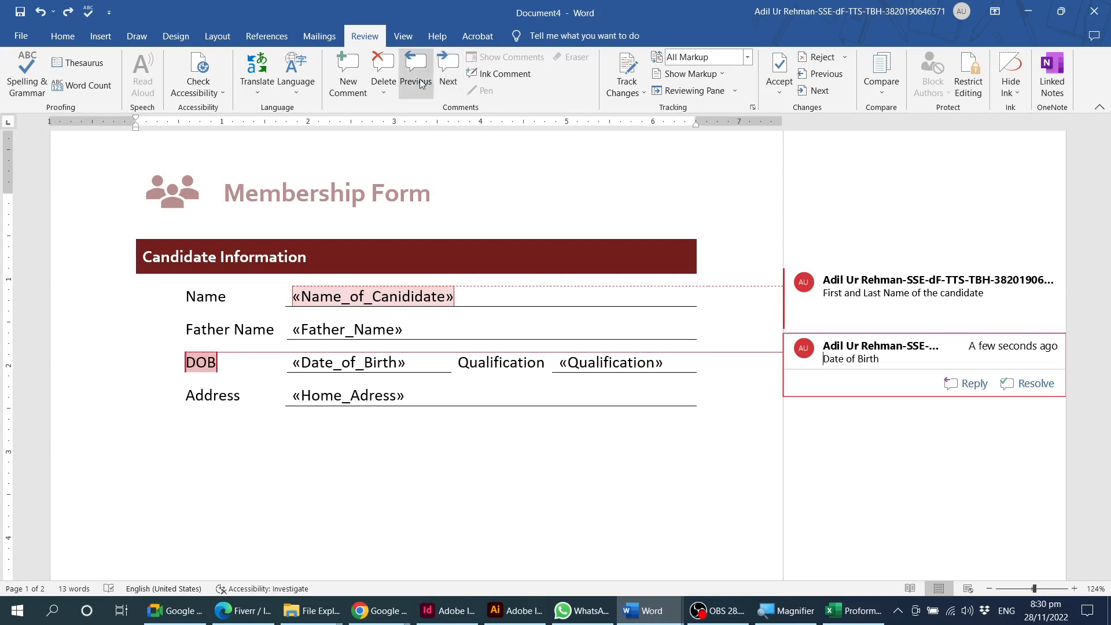
Start an ink comment under the DOB comment, draw a short zigzag stroke in it, and undo the ink.
left_click(513, 76)
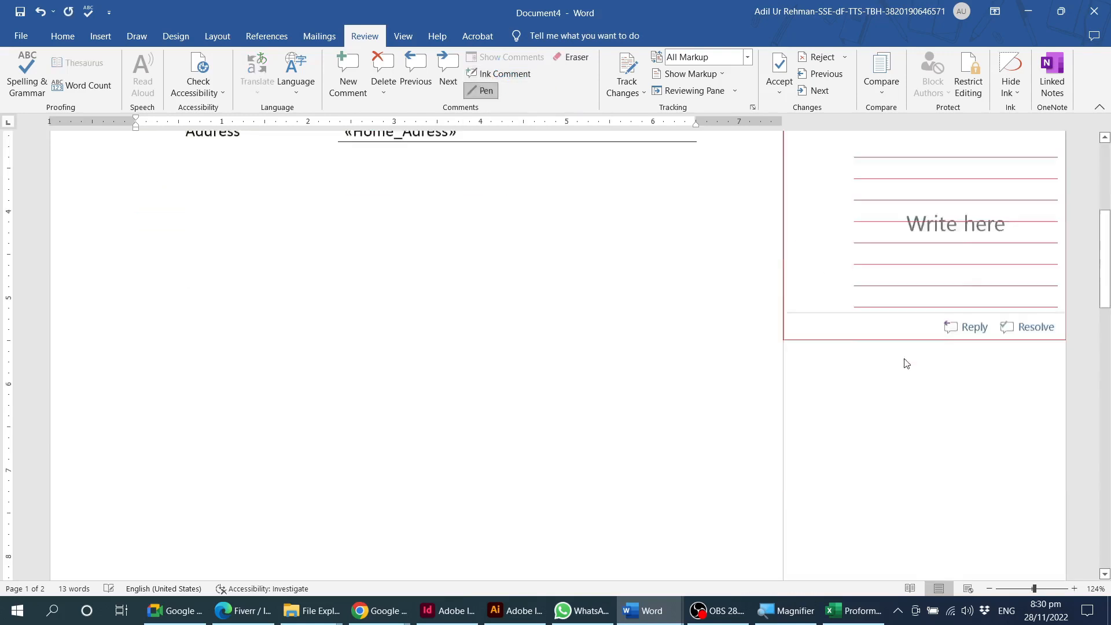
scroll(907, 364, "down", 1)
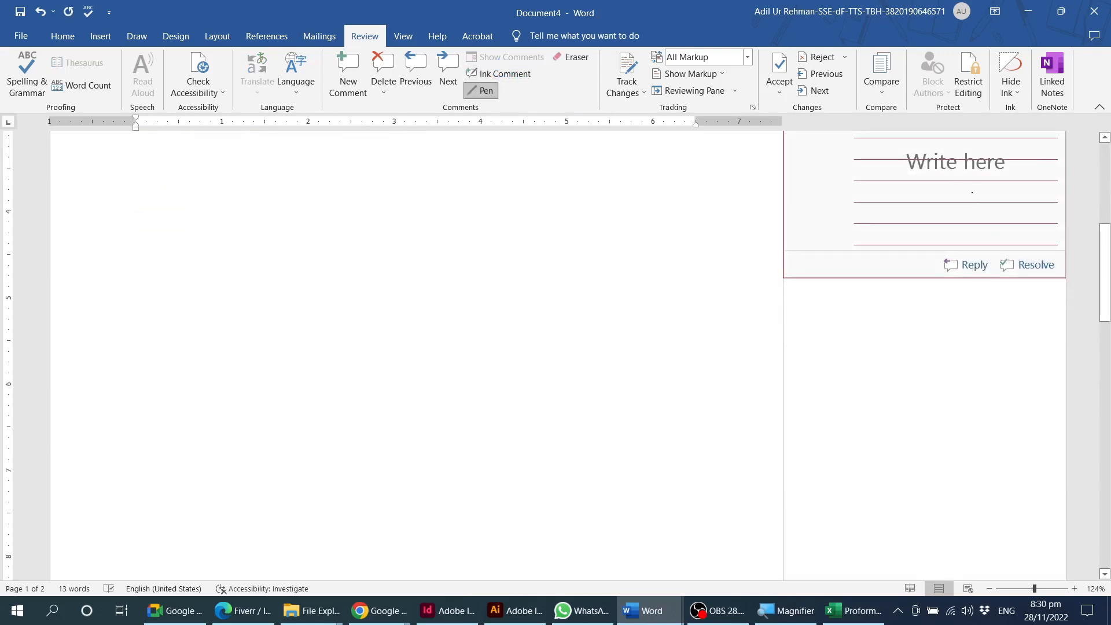
left_click_drag(915, 212, 991, 185)
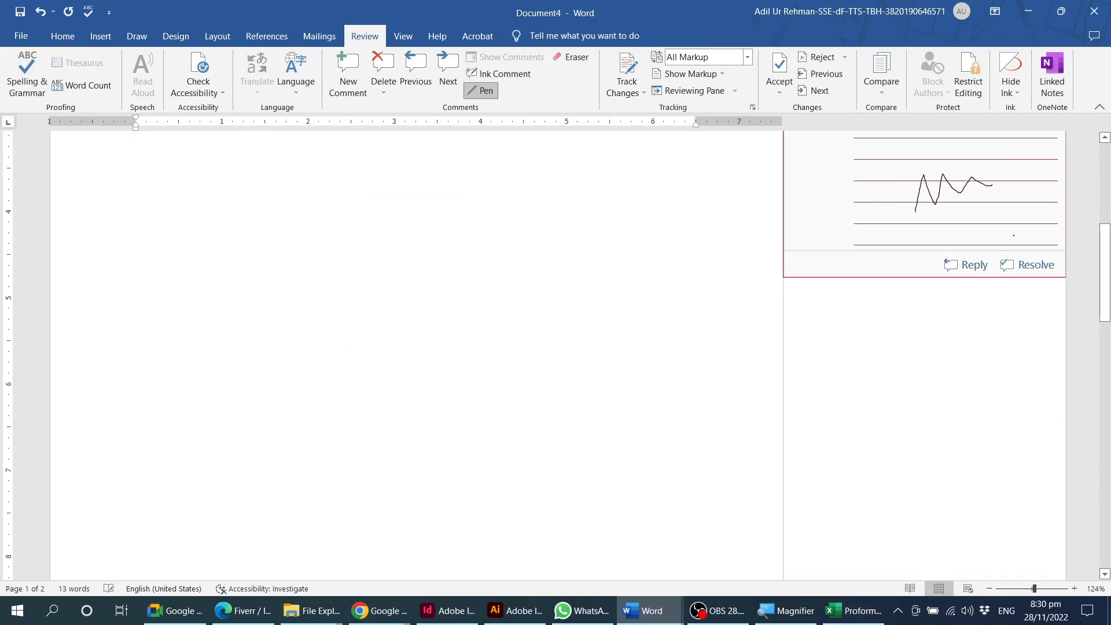
key("ctrl+z")
scroll(646, 357, "up", 4)
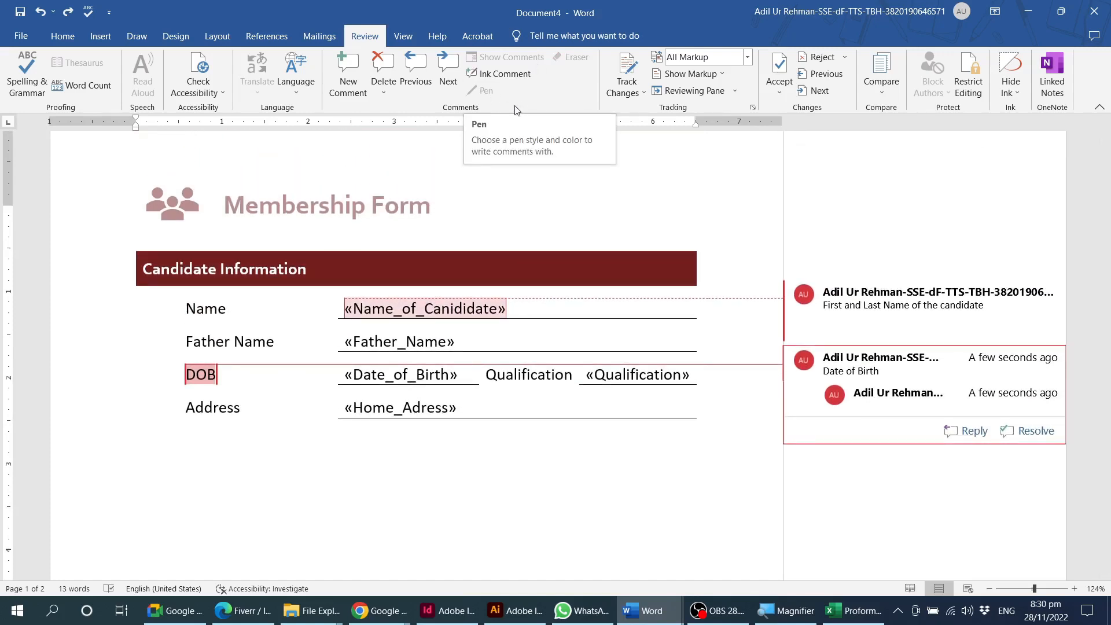
Start a second ink comment under the DOB comment and undo its writing area.
left_click(496, 74)
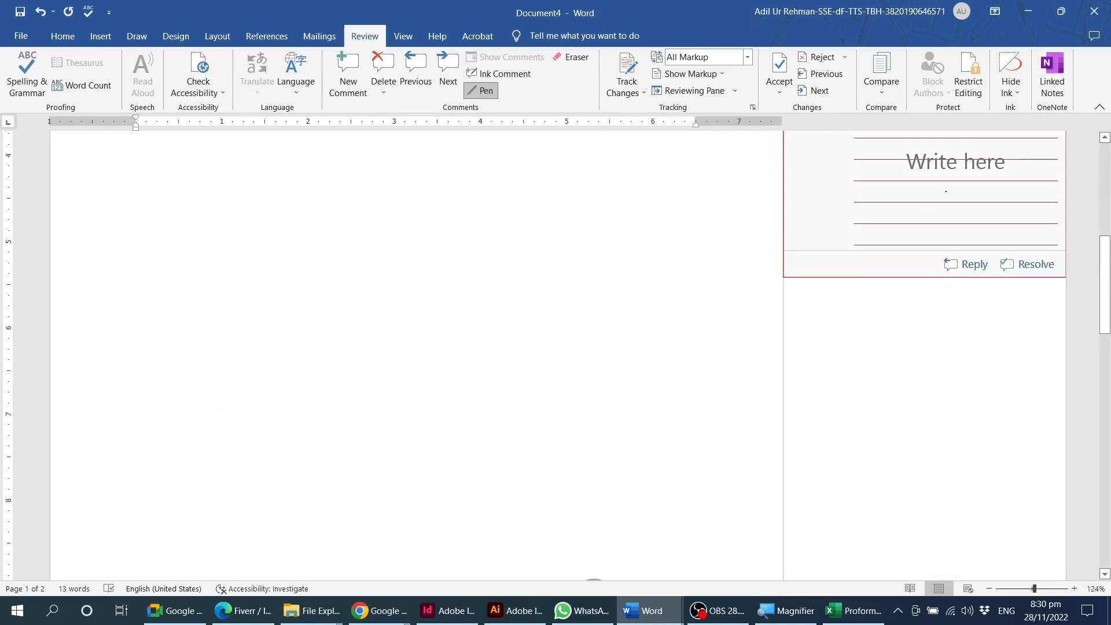
key("ctrl+z")
scroll(771, 292, "up", 10)
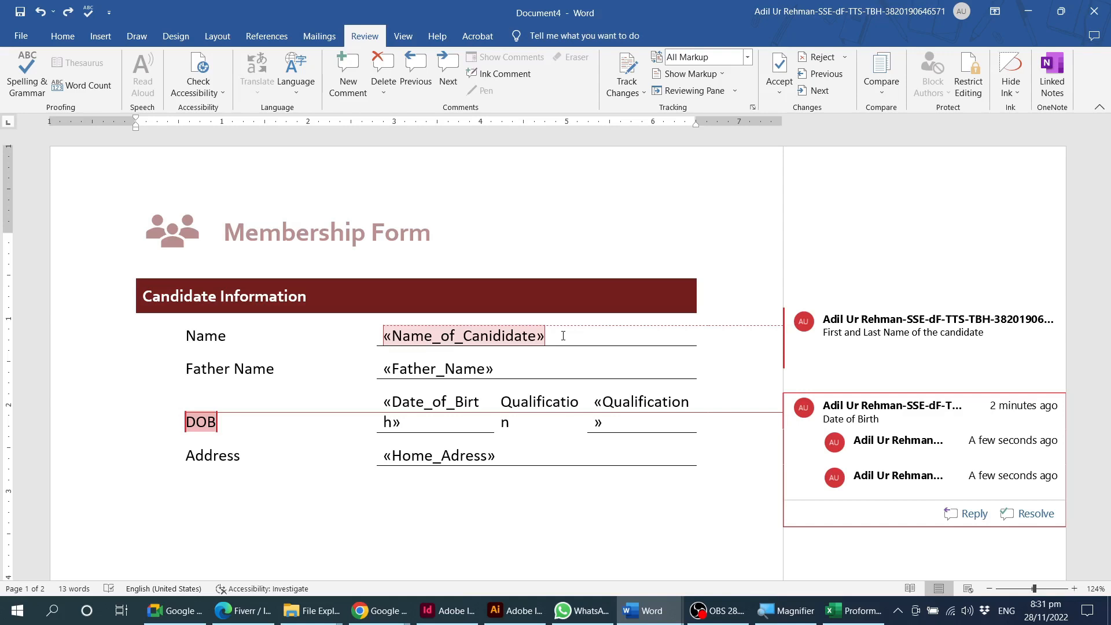
Clear the "Name" label from the first row of the candidate table.
left_click(209, 342)
double_click(210, 339)
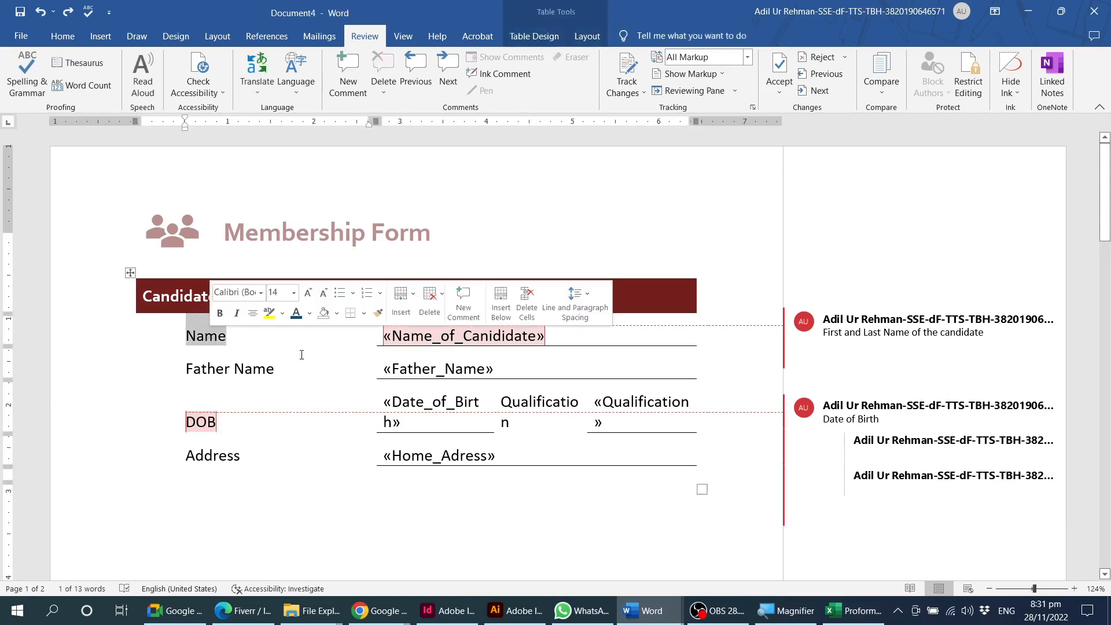
type("F")
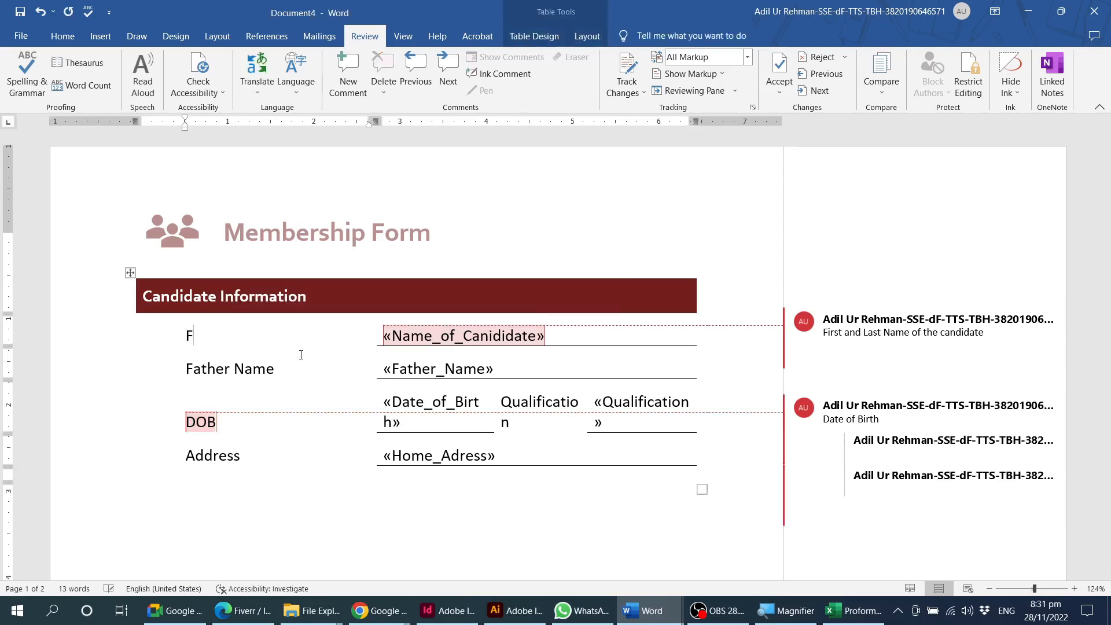
key("BackSpace")
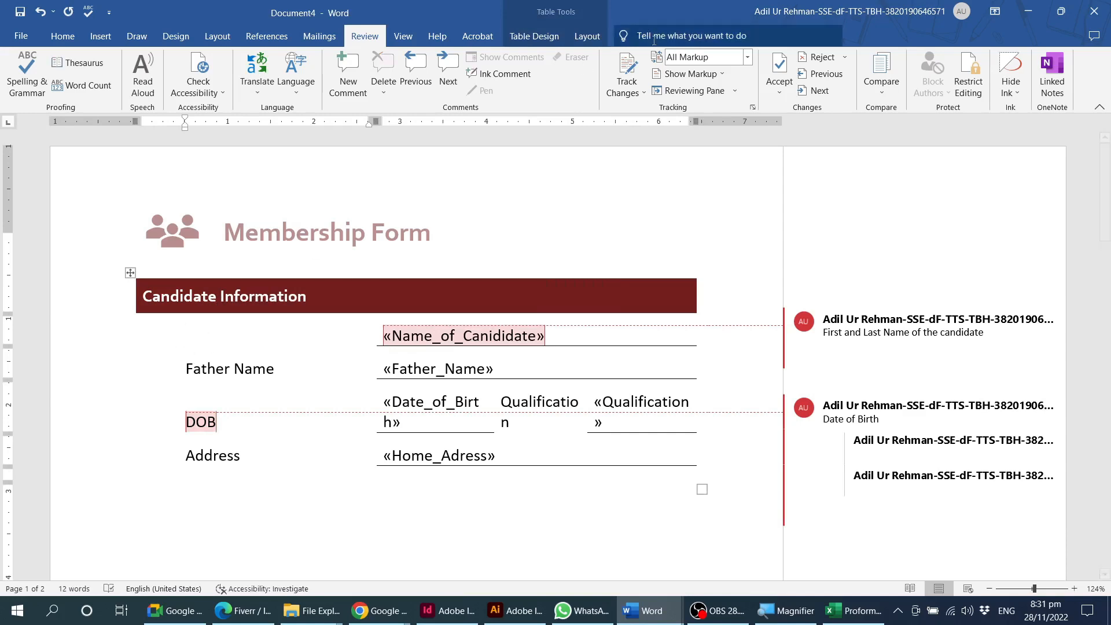
Turn on Track Changes and enter "First Name" as the label for the Name_of_Canididate field.
left_click(635, 68)
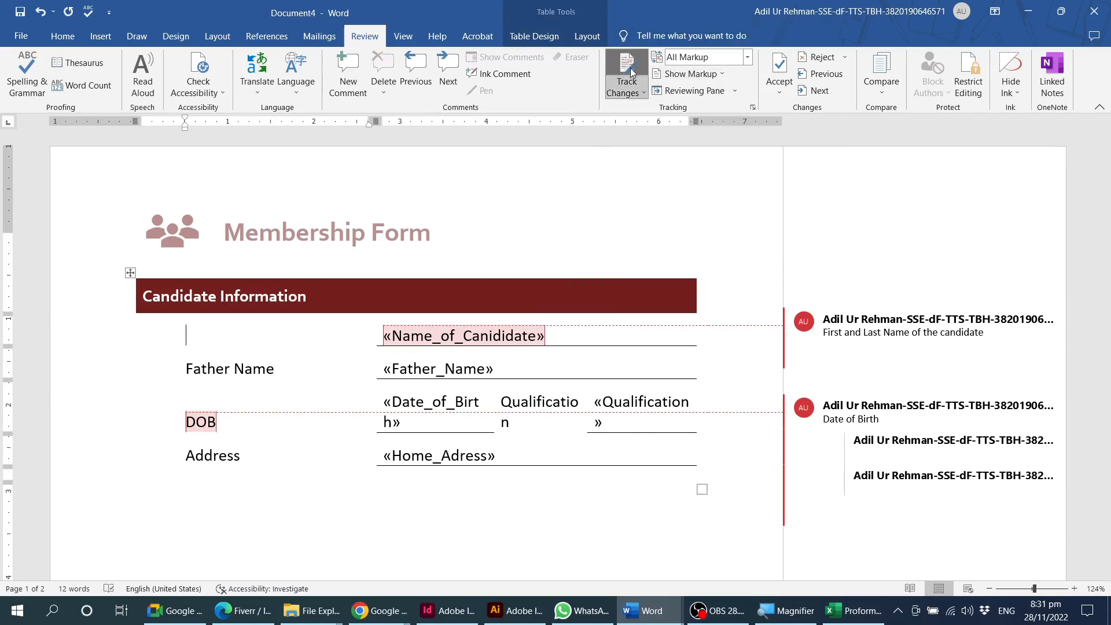
type("F")
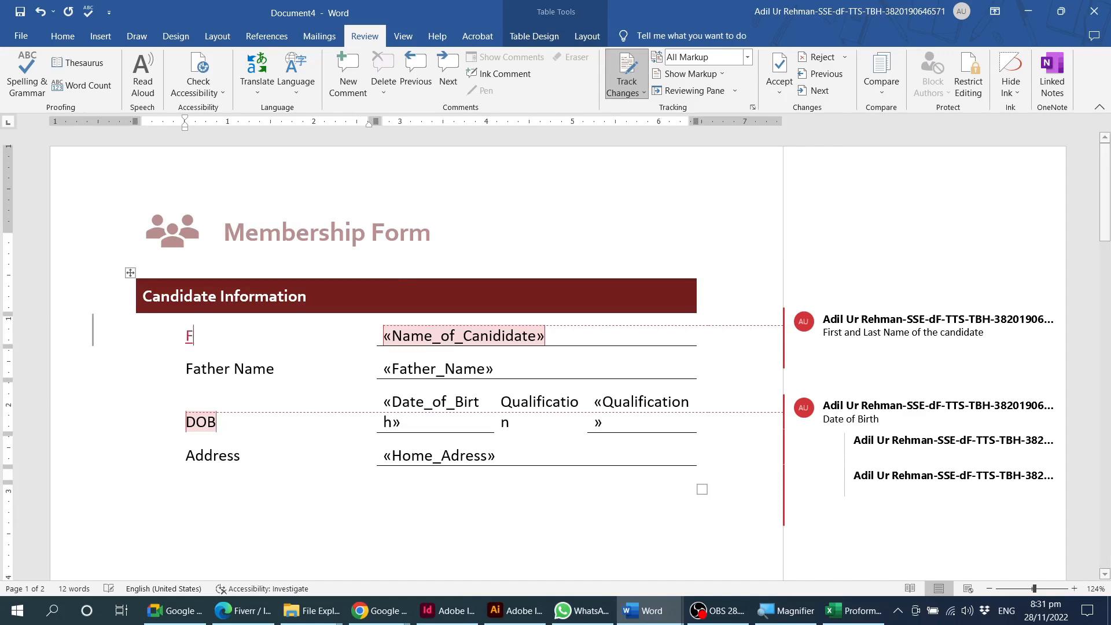
type("irst")
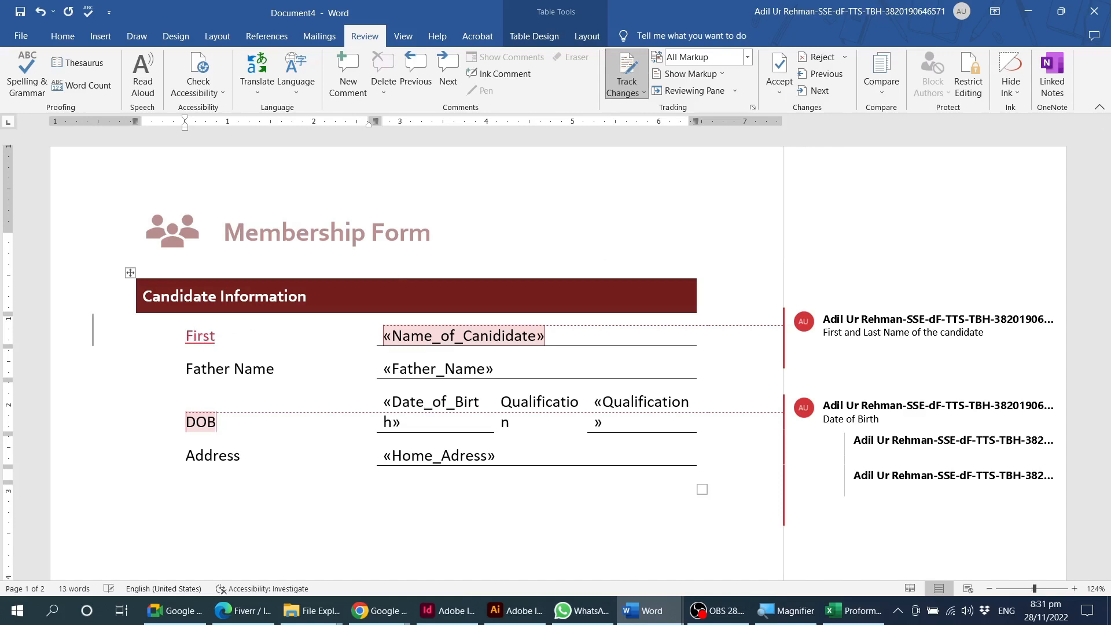
type(" Name")
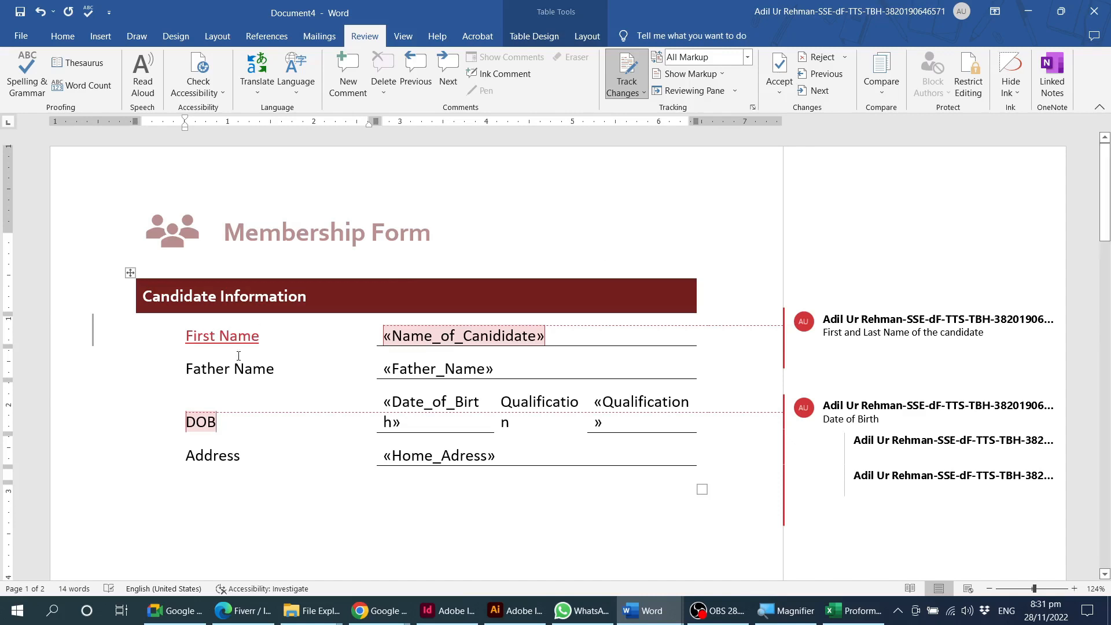
double_click(236, 342)
left_click(236, 341)
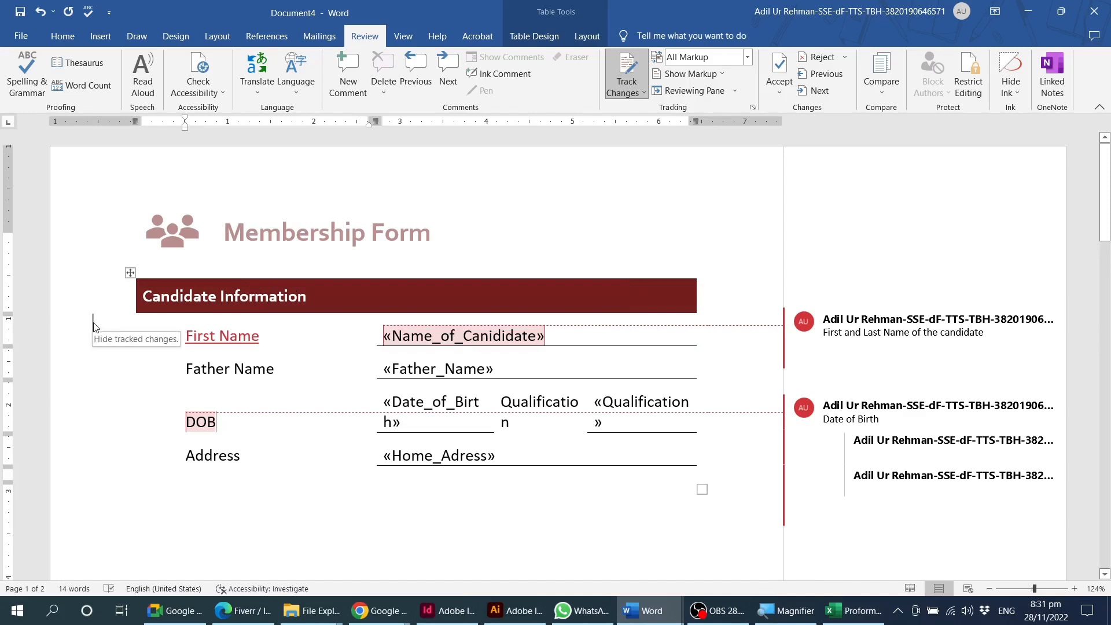
left_click(267, 337)
left_click(262, 343)
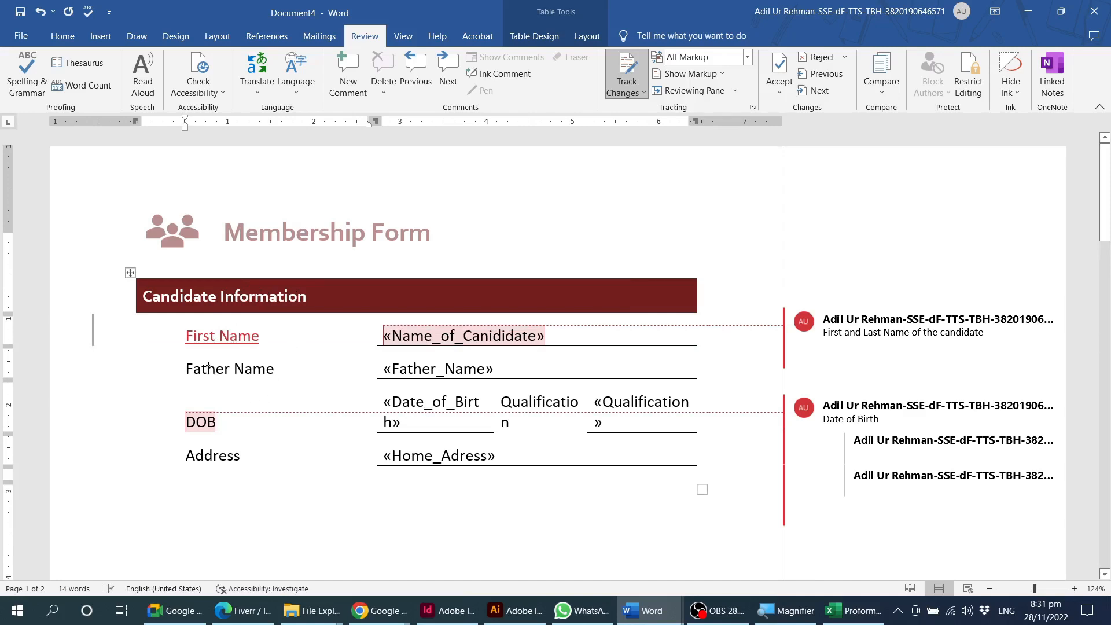
Replace the "Father Name" label with "Last Name" as a tracked change.
left_click_drag(188, 370, 283, 370)
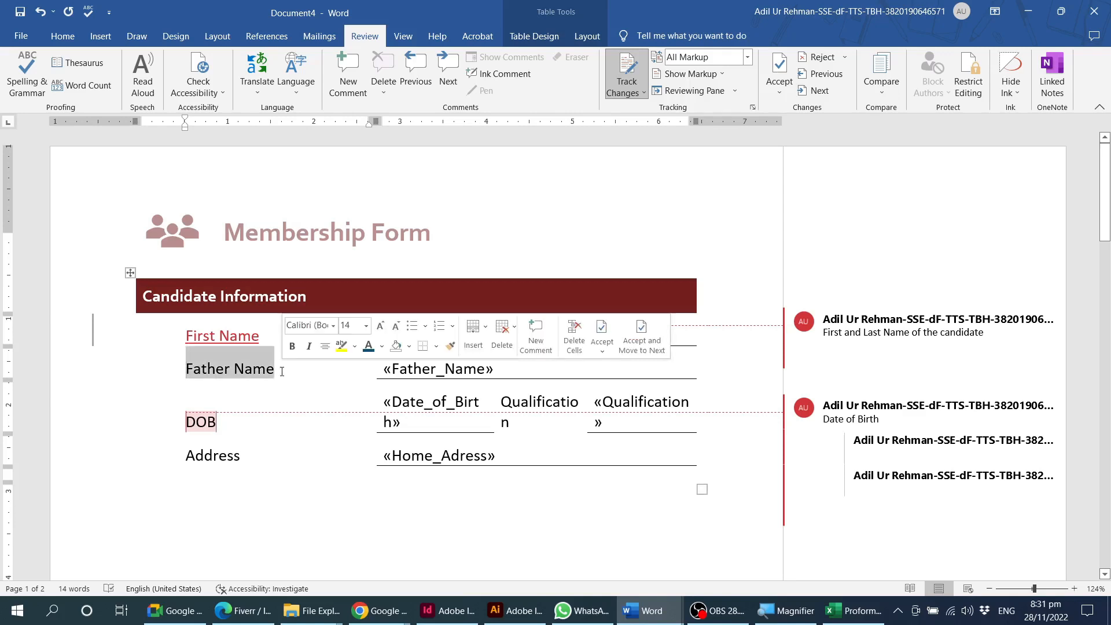
type("L")
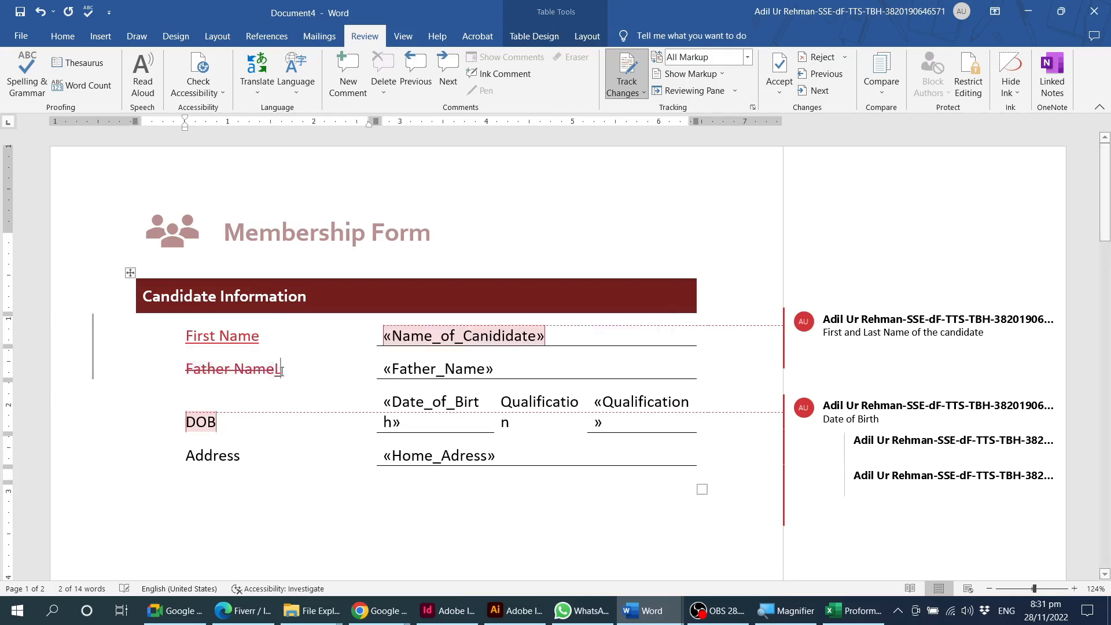
type("ast Name")
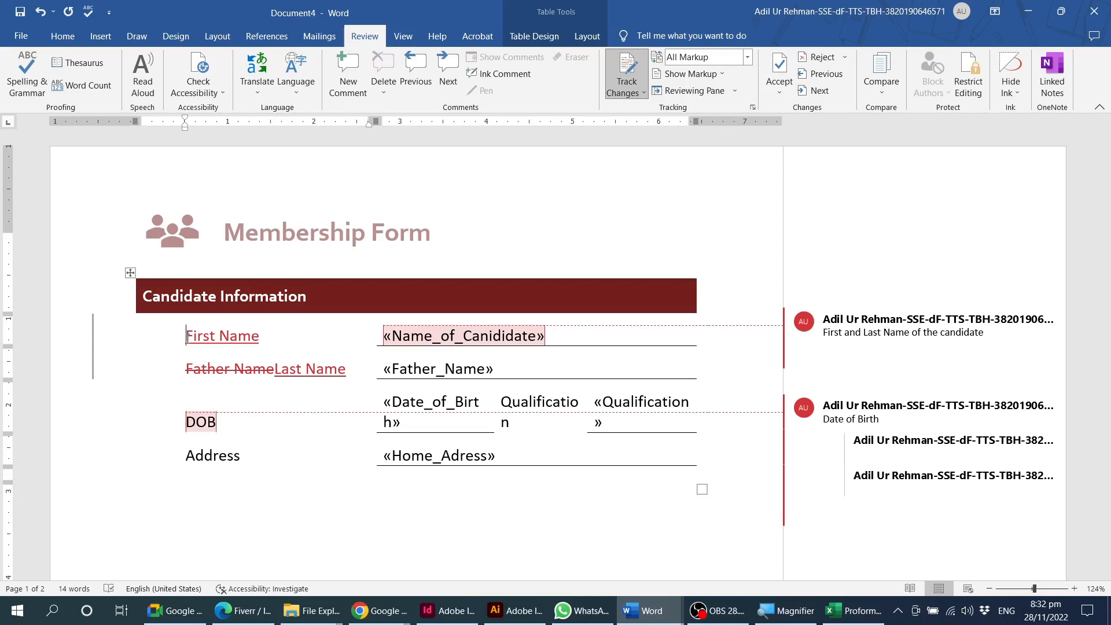
Insert an empty table row below the Last Name row and place the cursor in its label cell.
left_click(273, 364)
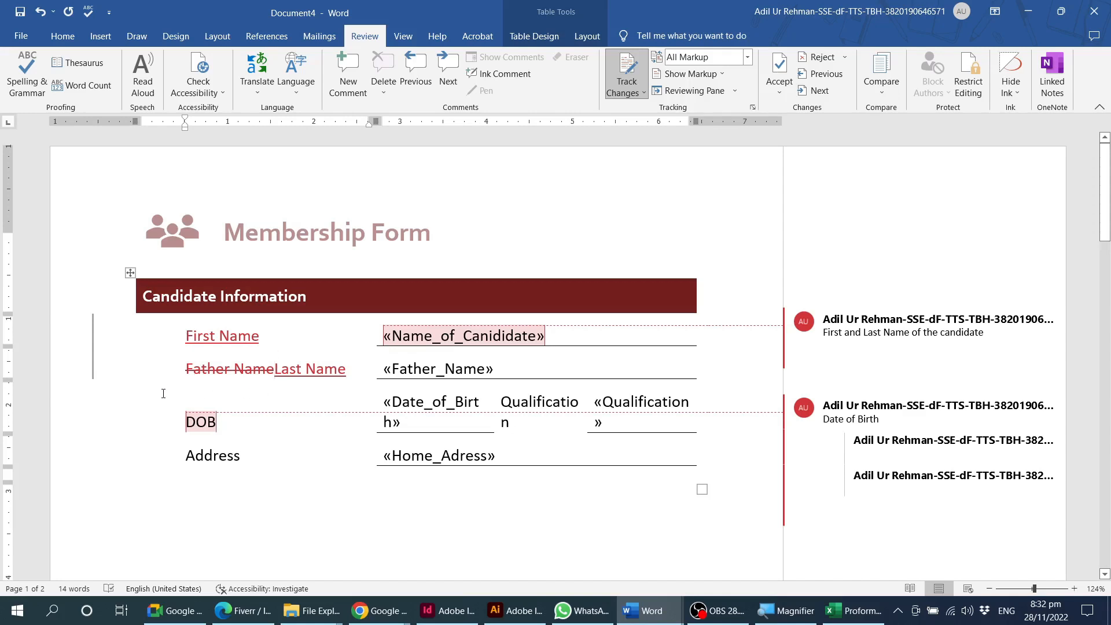
left_click(131, 379)
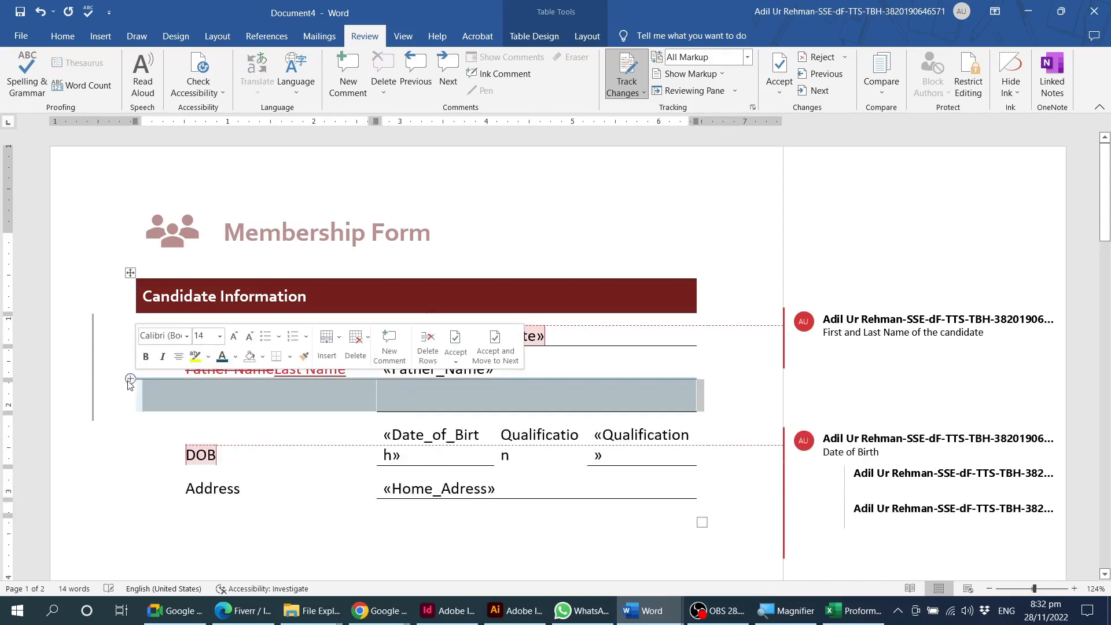
left_click(243, 399)
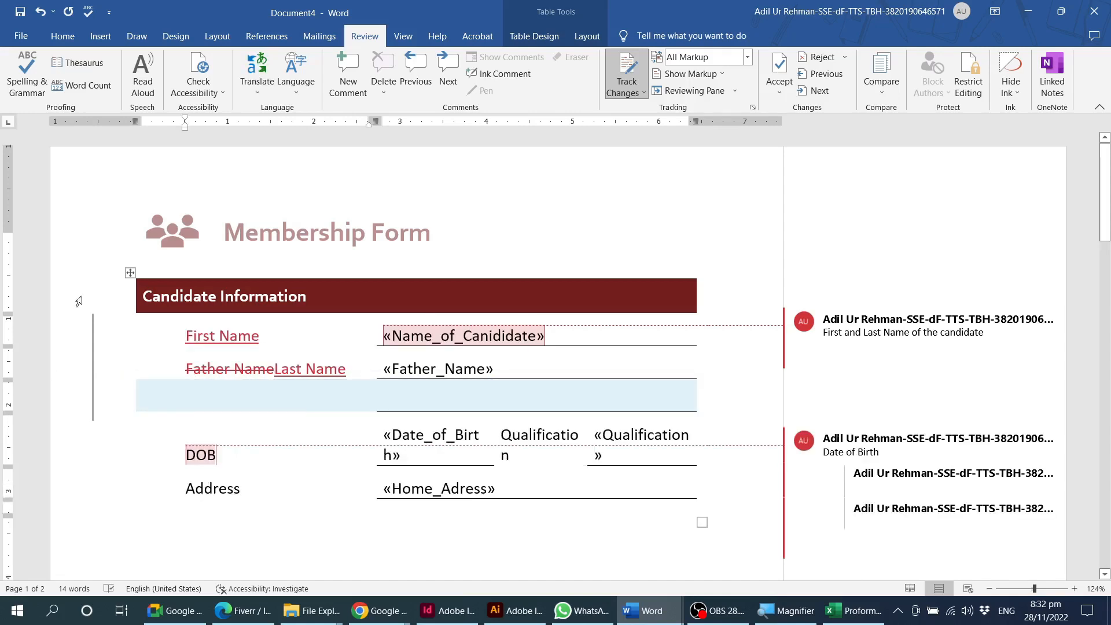
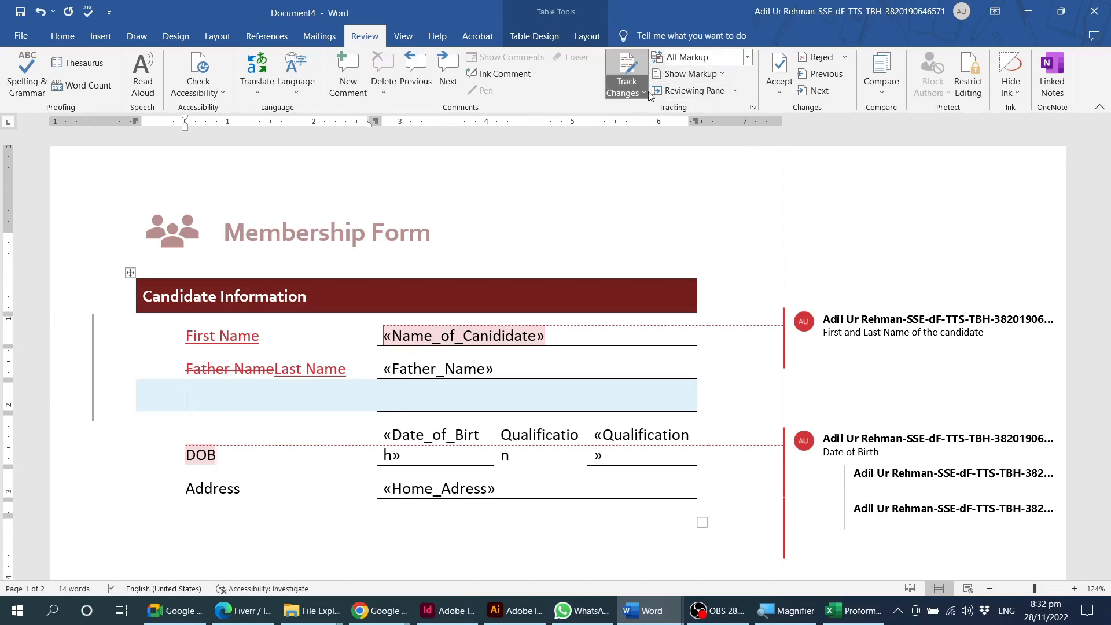
Switch the tracked-changes display of the membership form to Simple Markup.
left_click(747, 56)
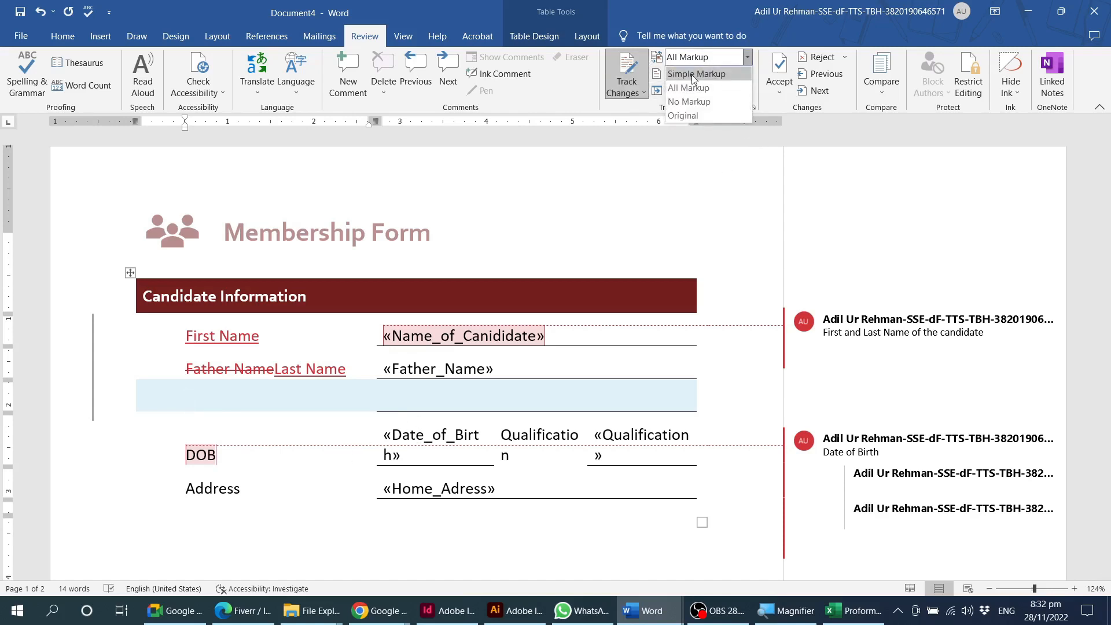
left_click(345, 387)
left_click_drag(249, 373, 346, 370)
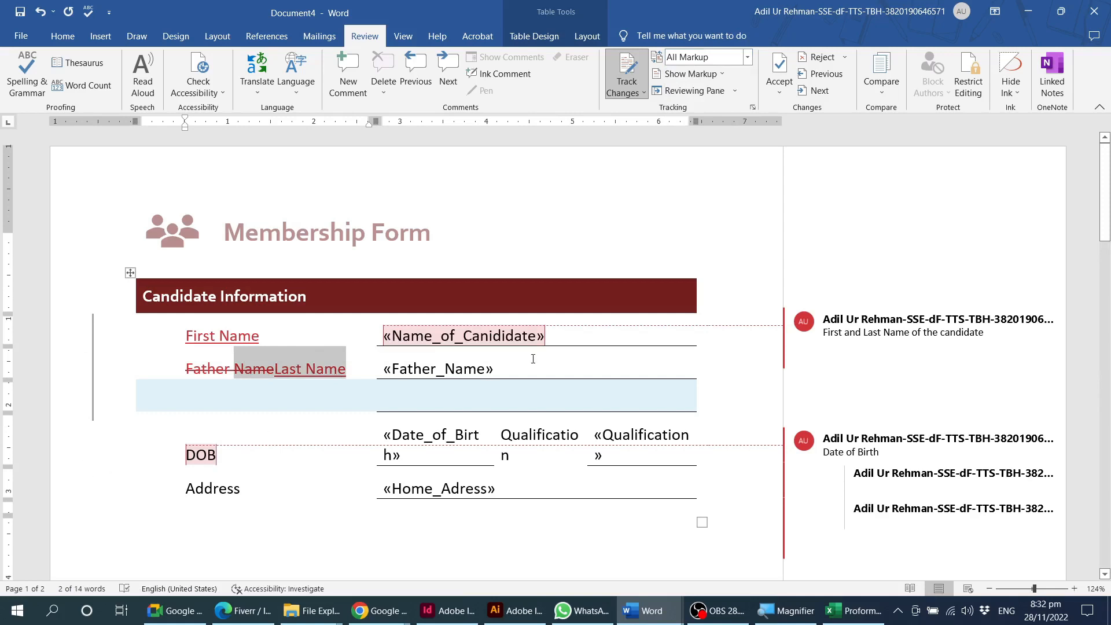
left_click(747, 57)
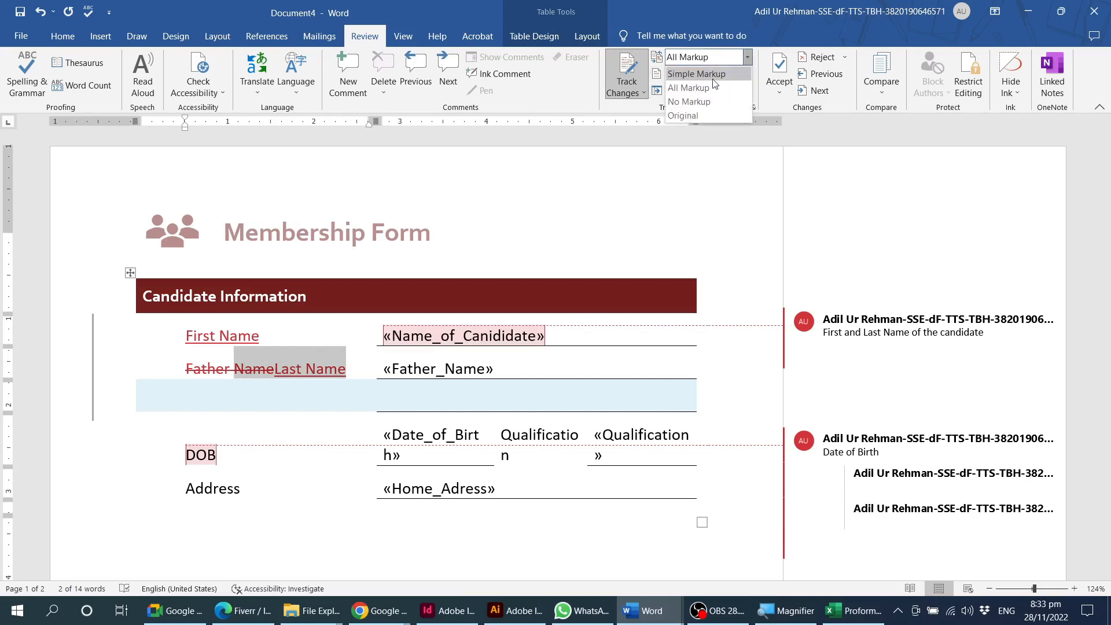
left_click(695, 85)
left_click(203, 336)
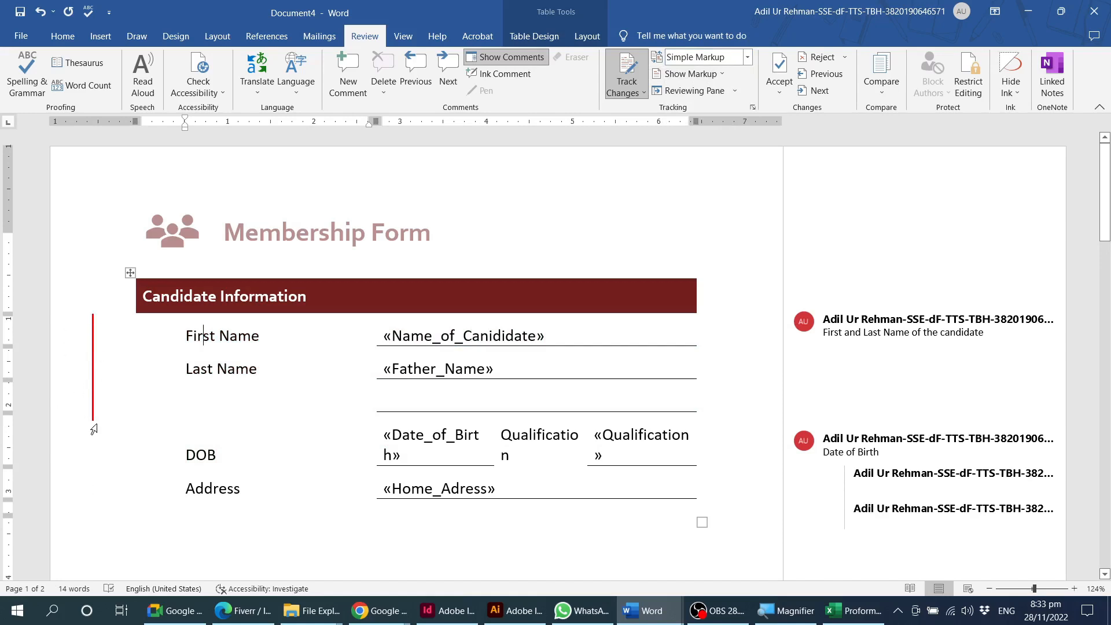
Replace the "Address" label in the candidate table with "Home Address" as a tracked change.
scroll(241, 454, "down", 1)
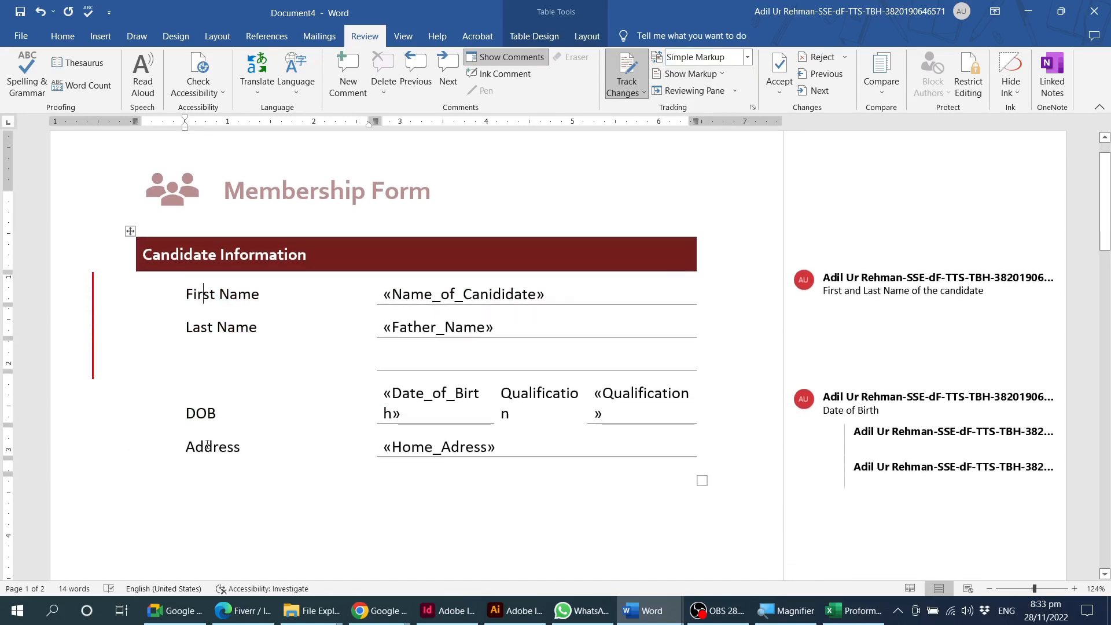
double_click(207, 447)
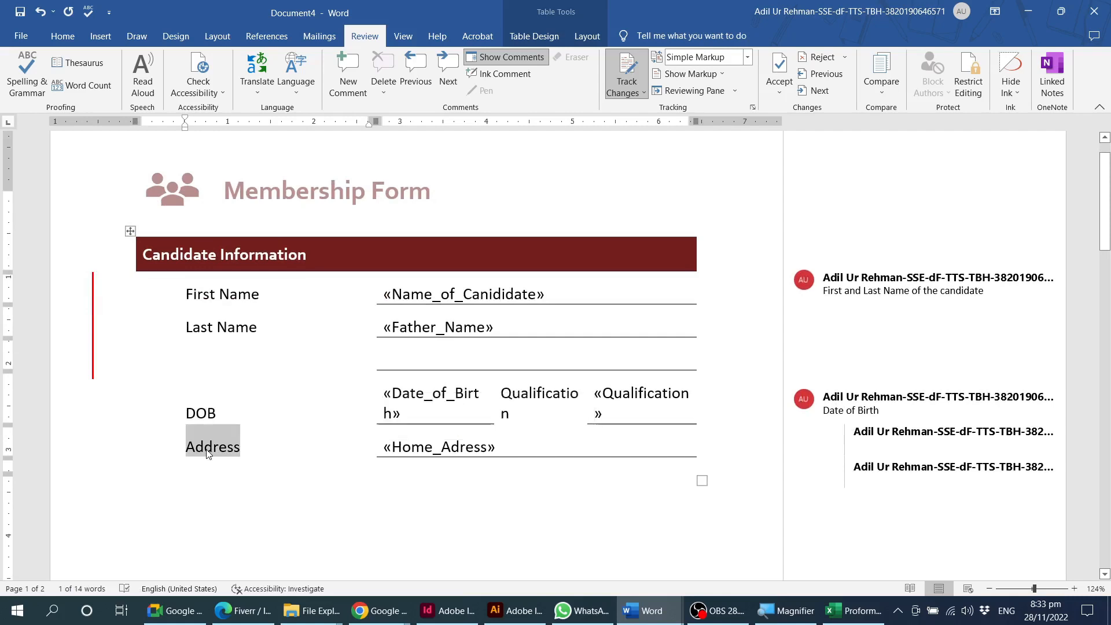
type("Home Address")
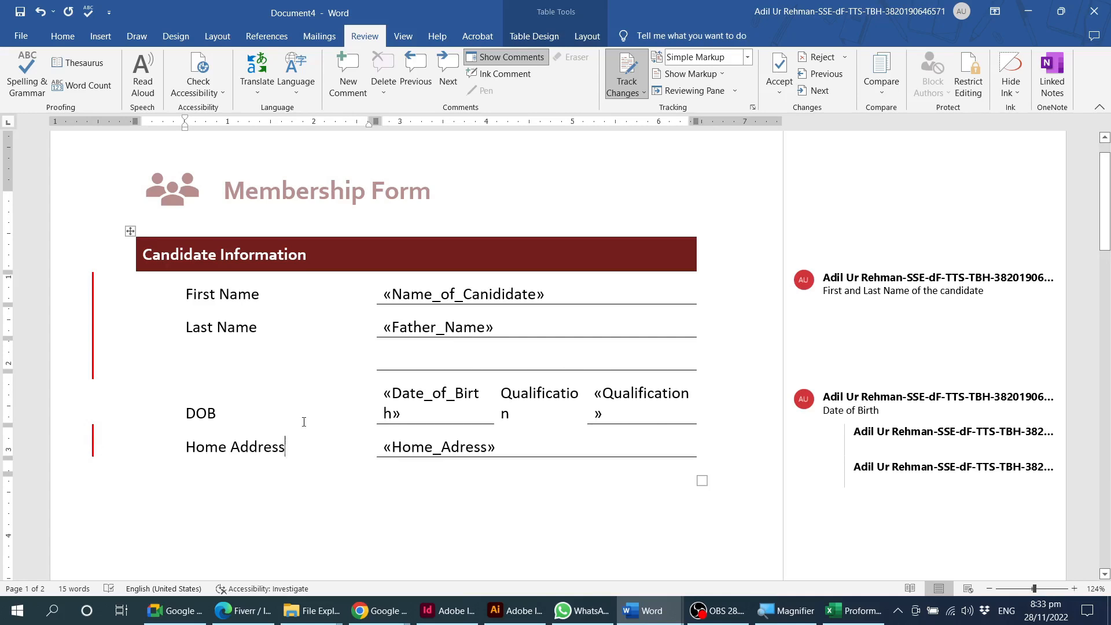
View the form in No Markup and Original display modes, and switch the display to All Markup.
left_click(746, 59)
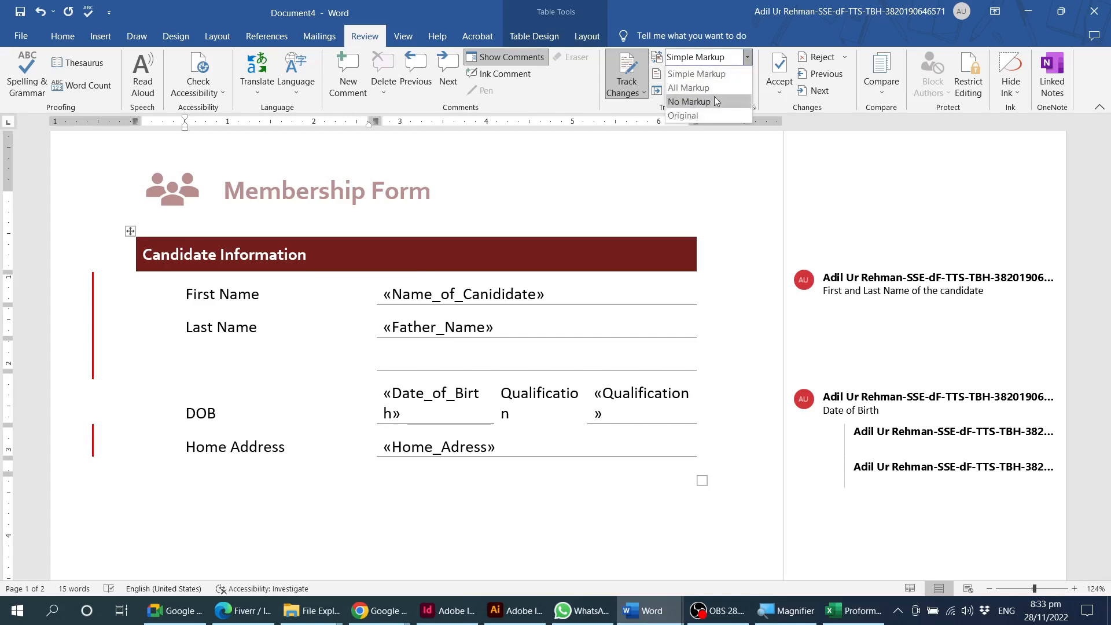
left_click(711, 98)
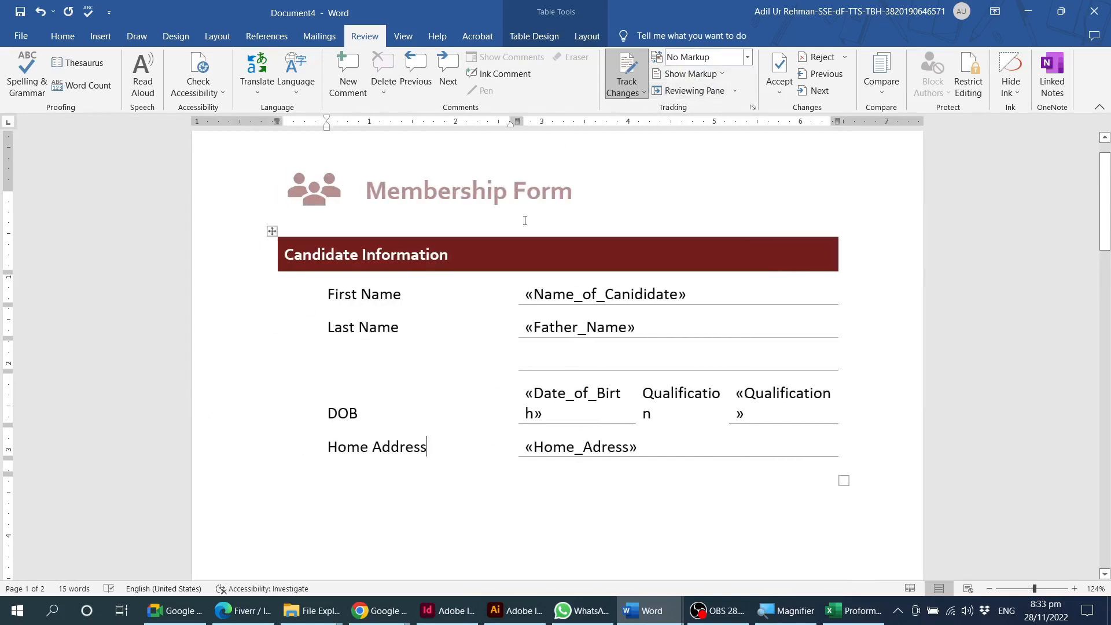
left_click(748, 58)
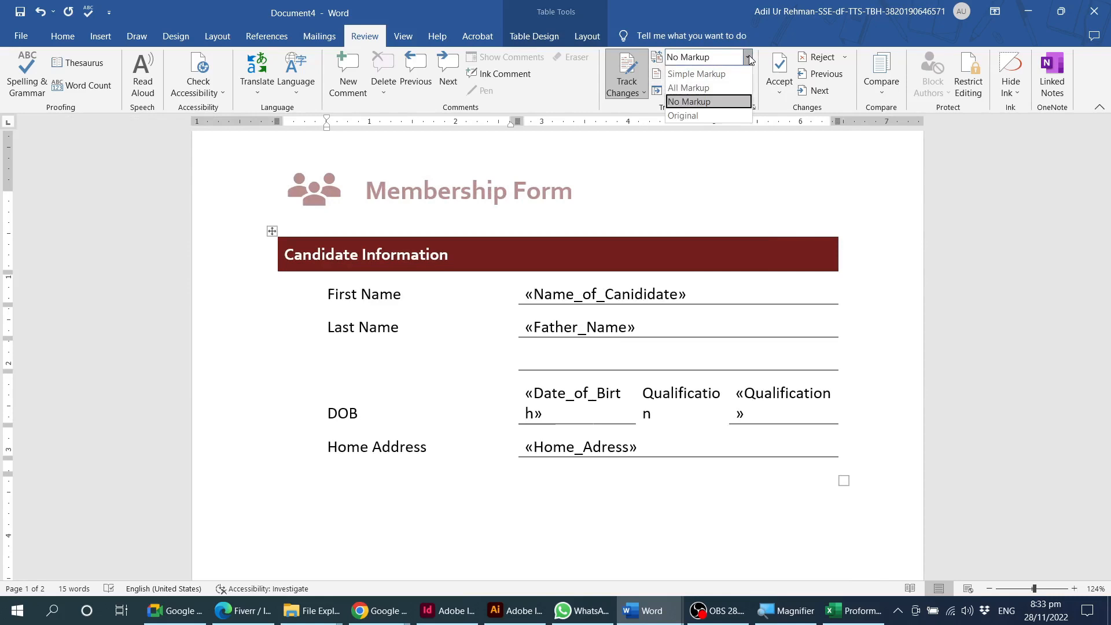
left_click(683, 116)
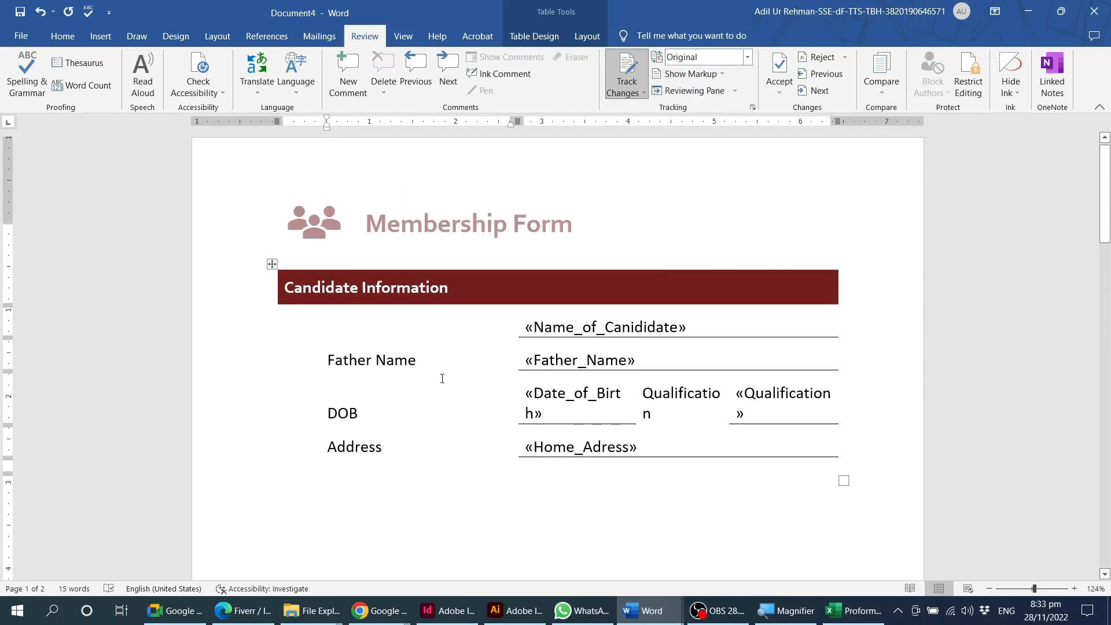
left_click(750, 59)
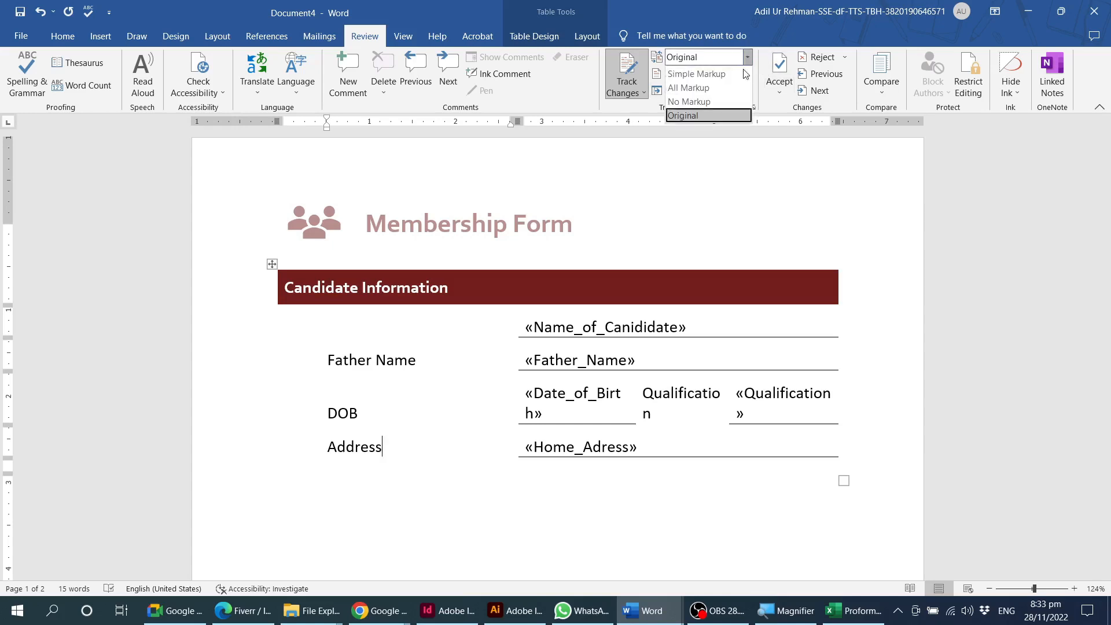
left_click(695, 88)
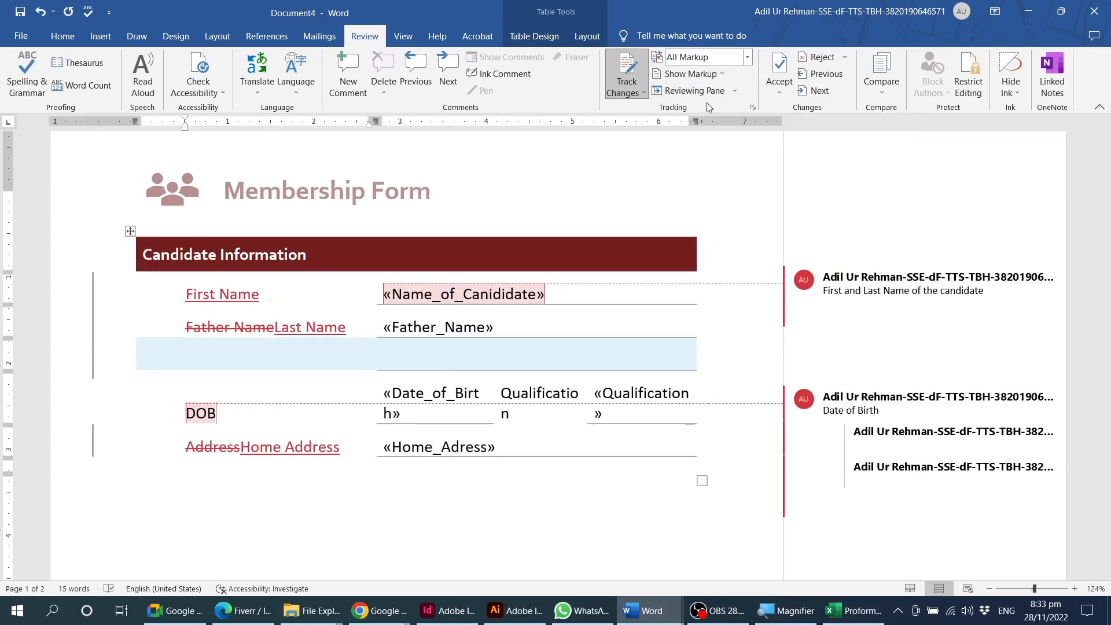
Review the list of tracked revisions and comments in the Reviewing Pane, and close the pane.
left_click(715, 92)
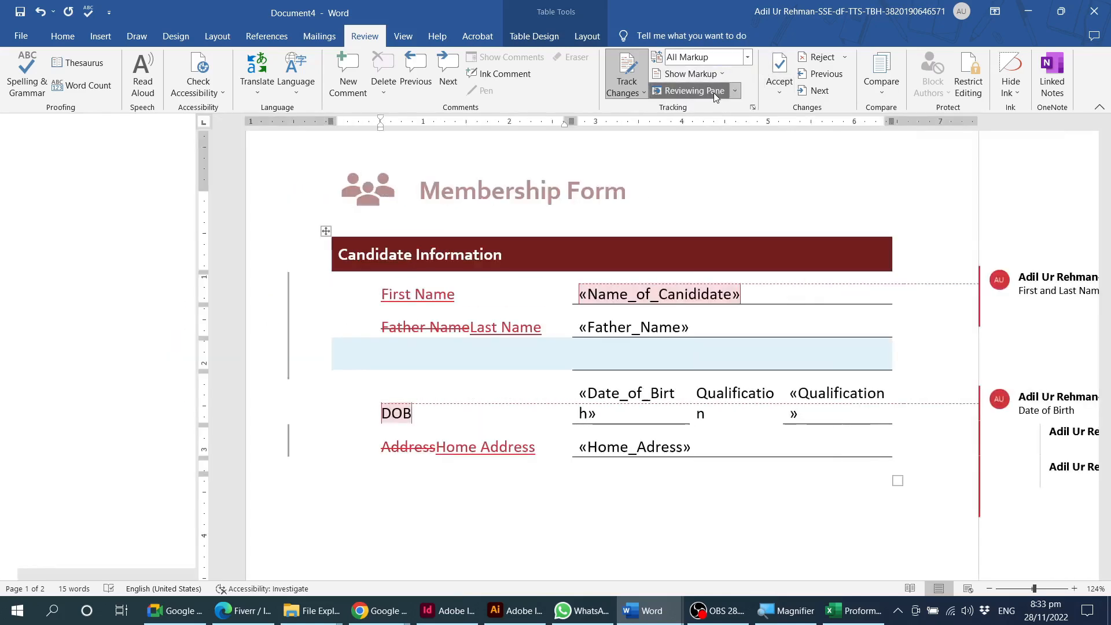
scroll(92, 376, "down", 8)
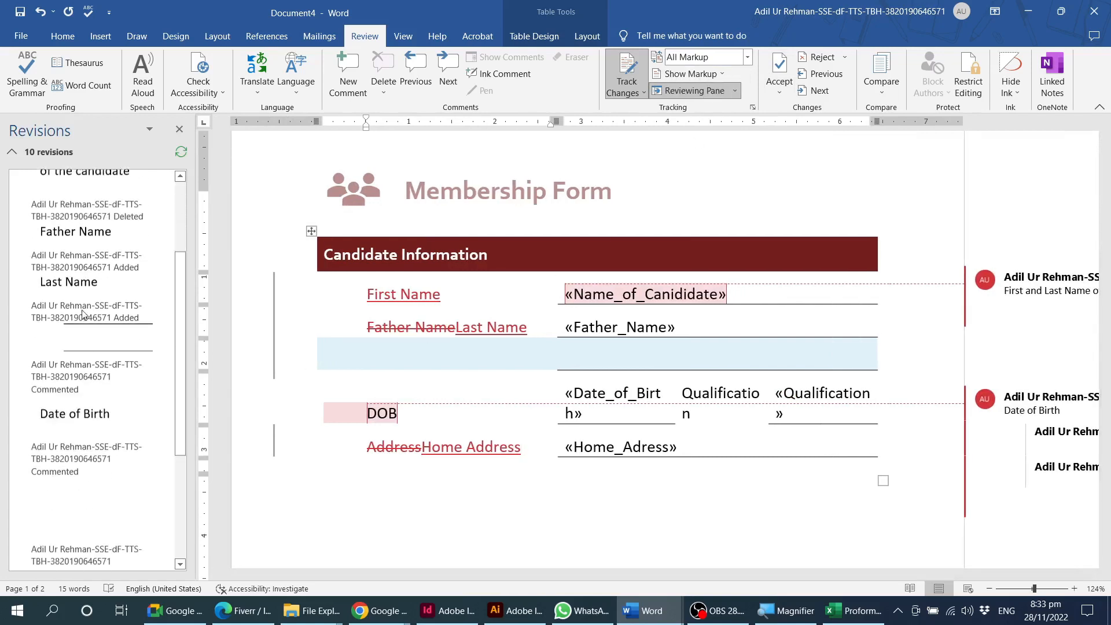
scroll(94, 463, "up", 8)
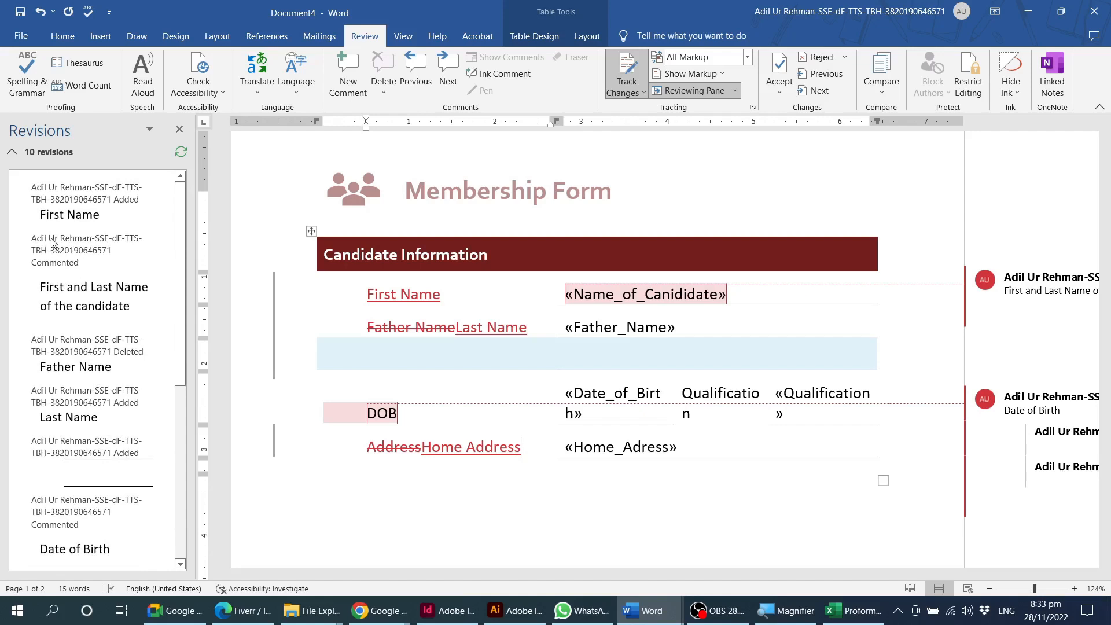
scroll(70, 433, "down", 3)
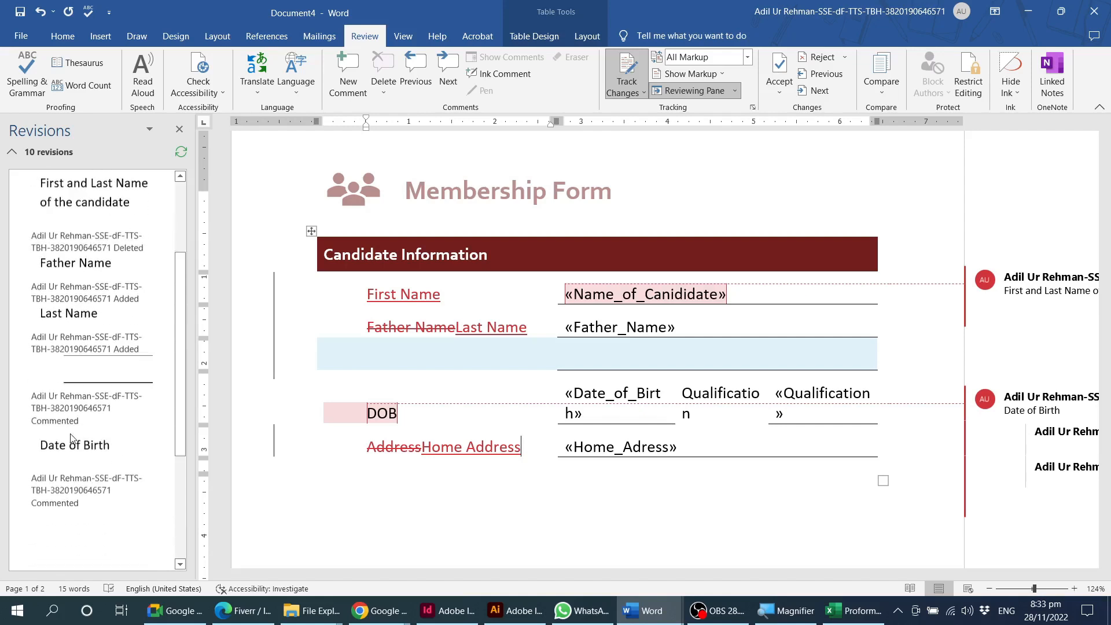
scroll(79, 406, "up", 3)
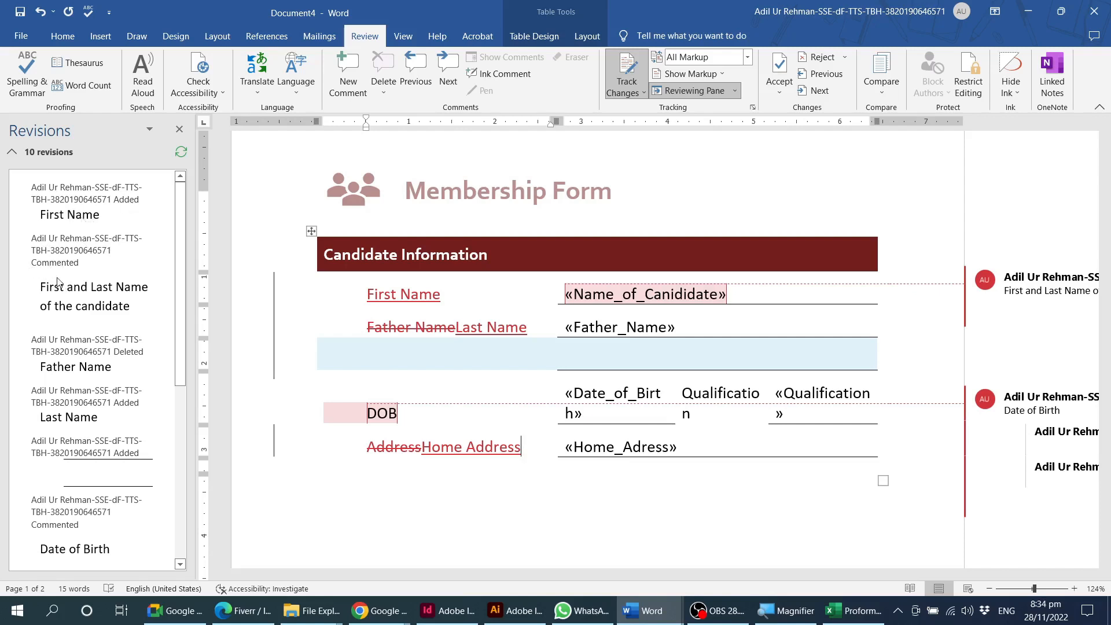
scroll(82, 330, "down", 1)
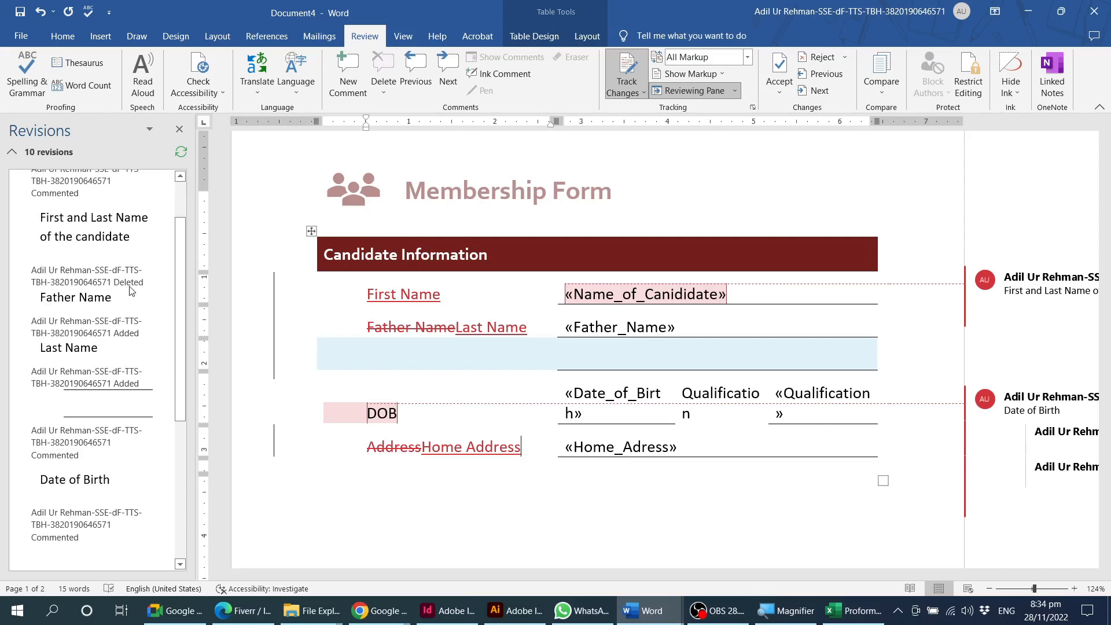
scroll(98, 301, "down", 1)
scroll(108, 307, "down", 1)
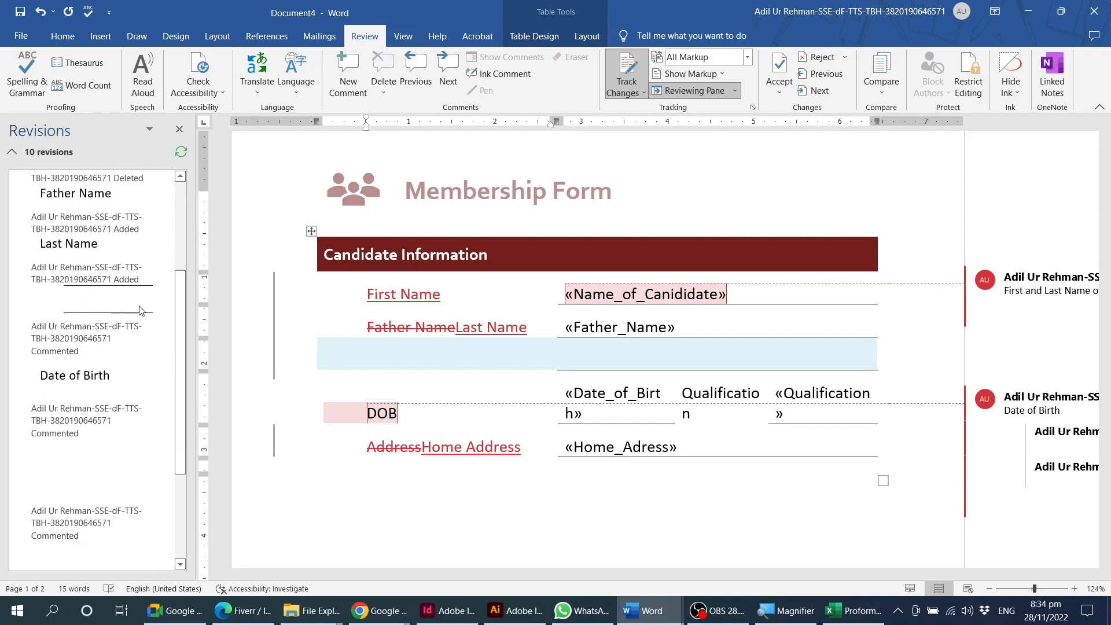
left_click(179, 129)
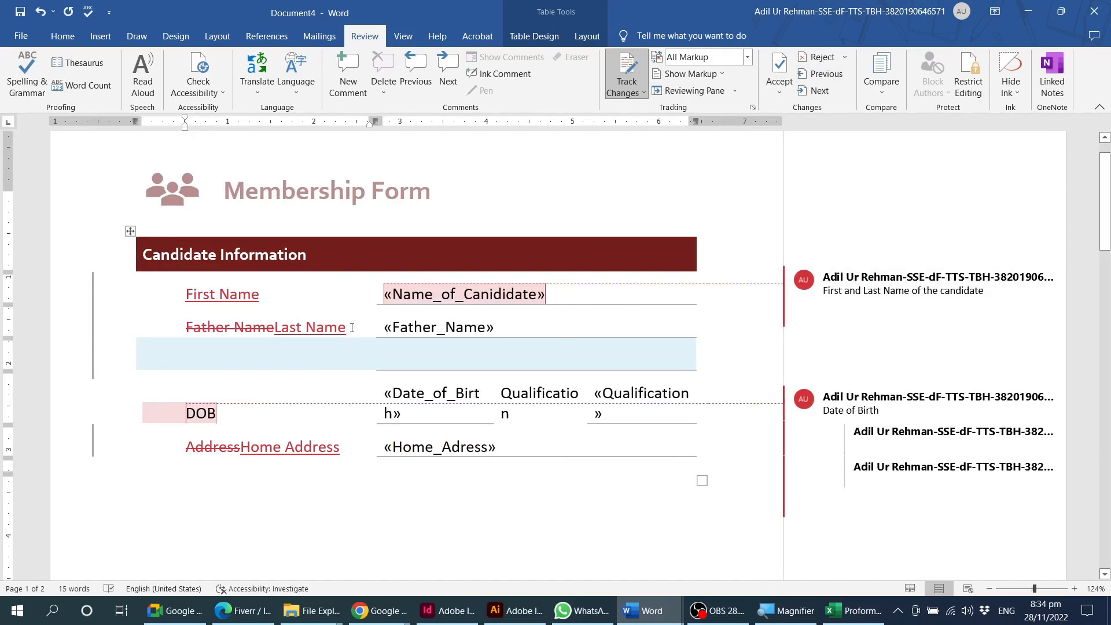
left_click_drag(342, 332, 234, 330)
left_click(822, 57)
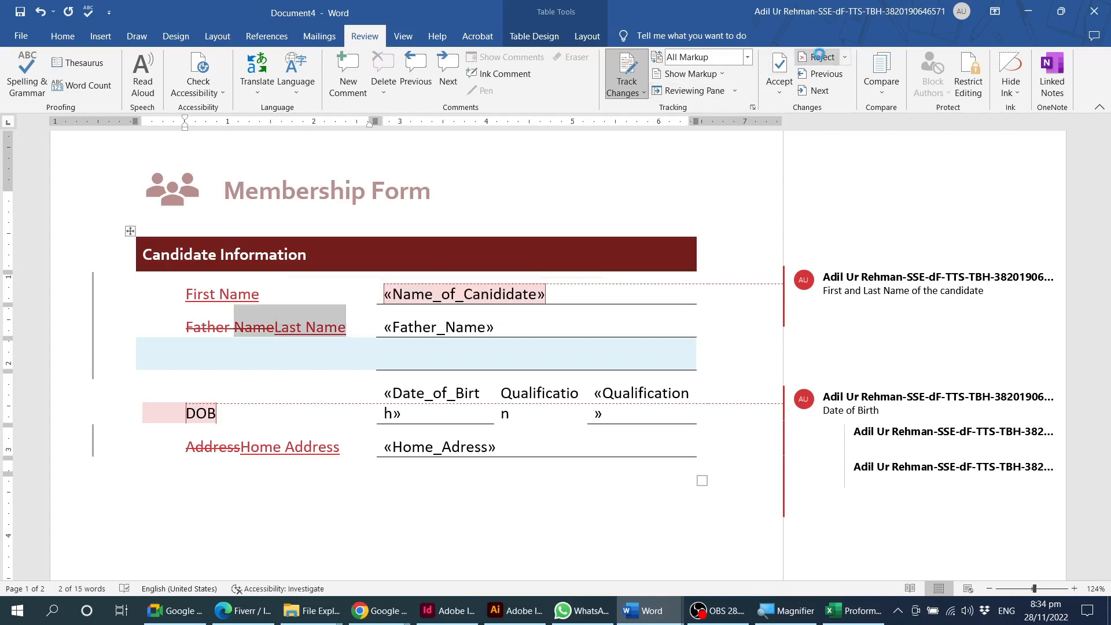
key("ctrl+z")
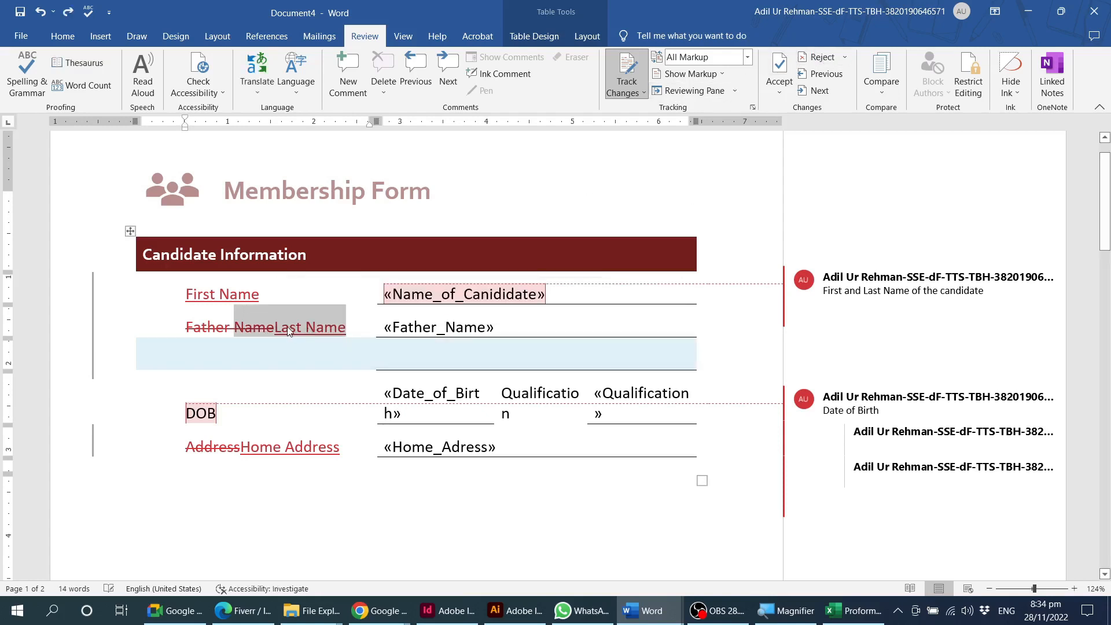
Reject the tracked insertion "Last Name" beside the struck-out "Father Name" label.
left_click(281, 330)
left_click_drag(276, 330, 346, 330)
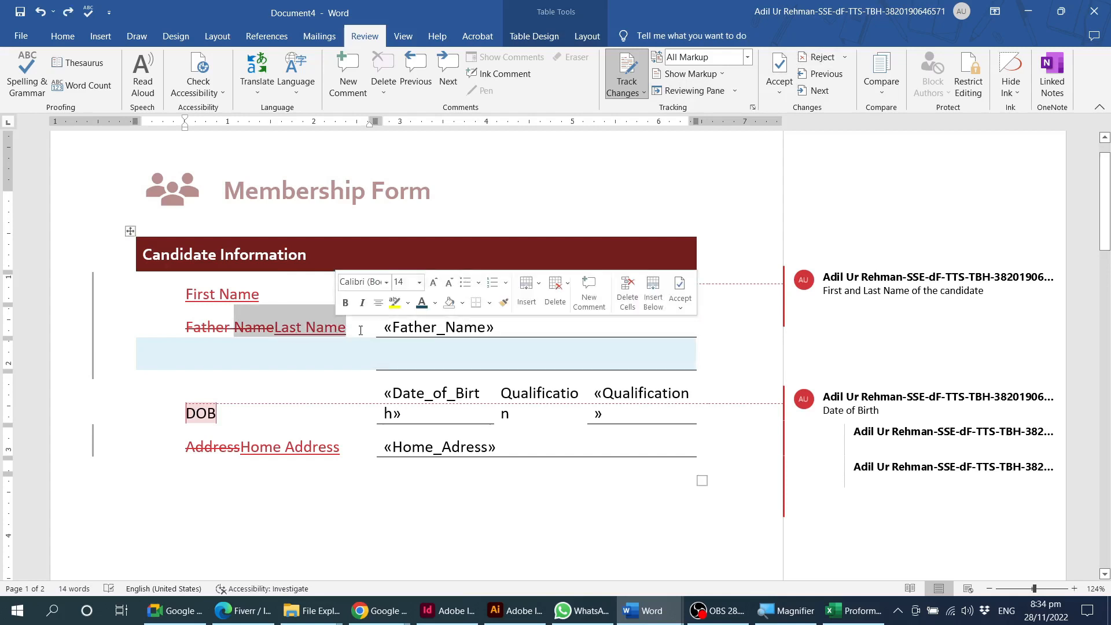
left_click(361, 330)
key("shift+Left")
key("shift+Left")
key("shift+Left")
key("shift+Left")
key("shift+Left")
key("shift+Left")
key("shift+Left")
key("shift+Left")
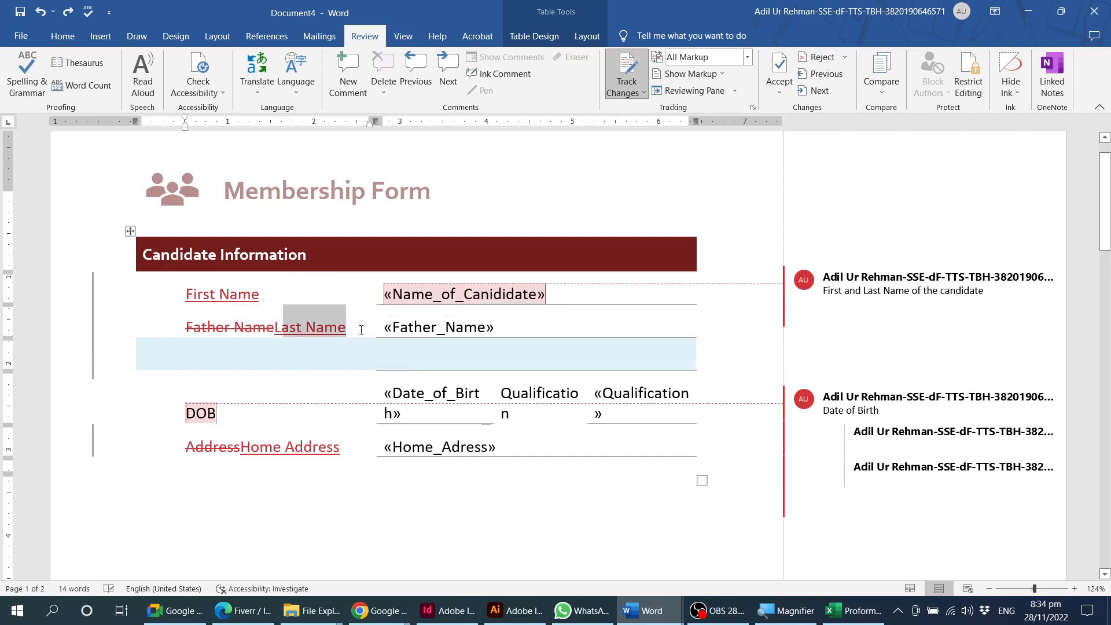
key("shift+Left")
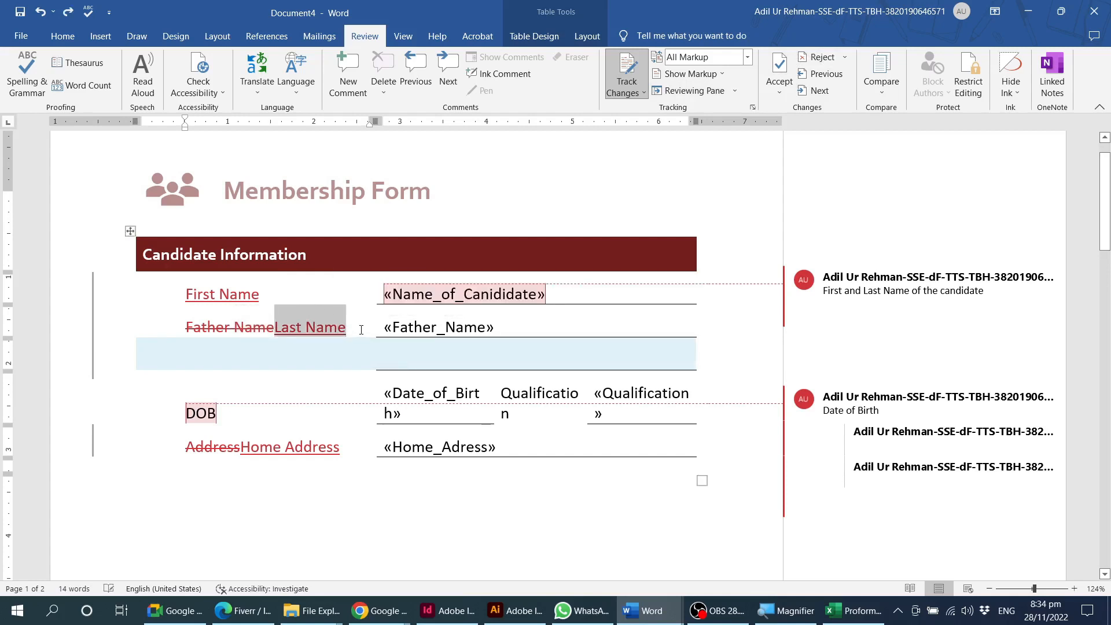
left_click(808, 58)
left_click(290, 329)
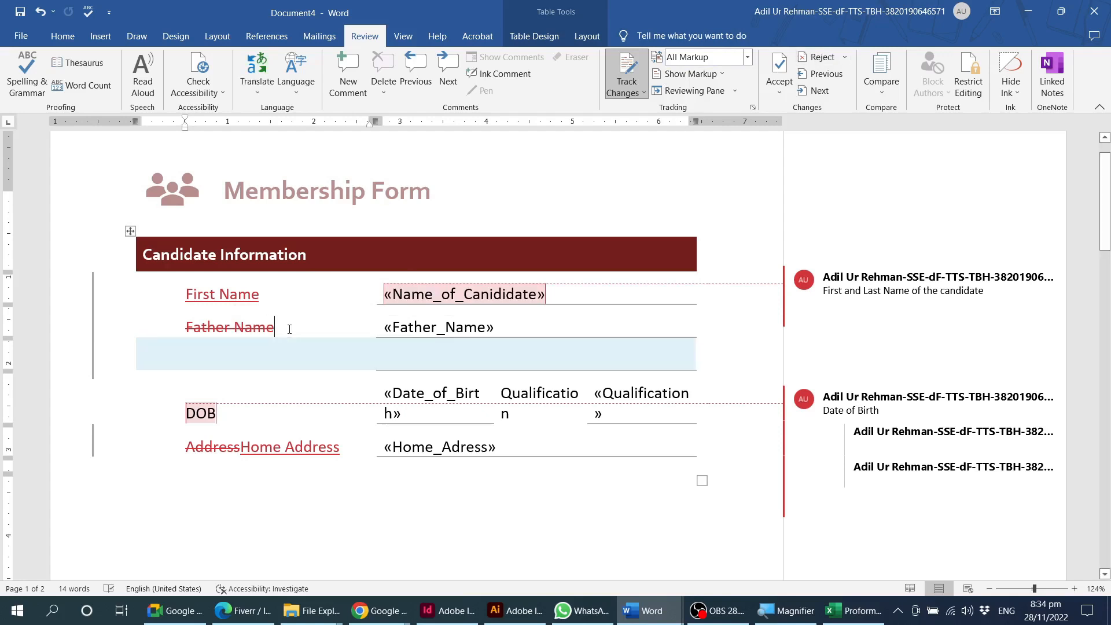
Try to reject the tracked deletion of "Father Name" and to accept the tracked insertion "First Name".
triple_click(265, 329)
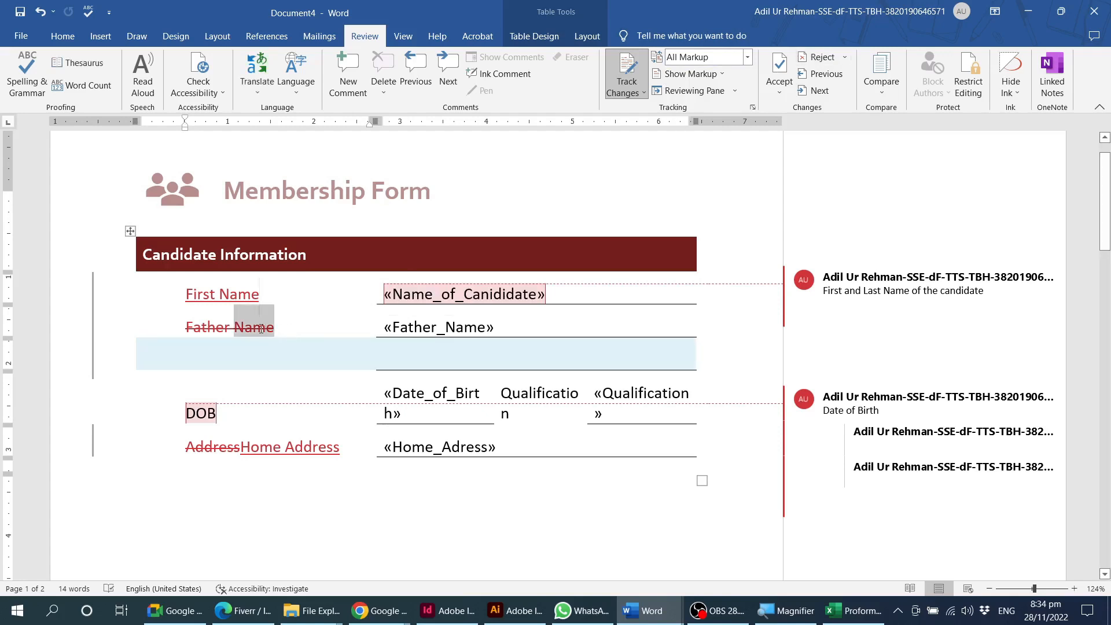
left_click(819, 57)
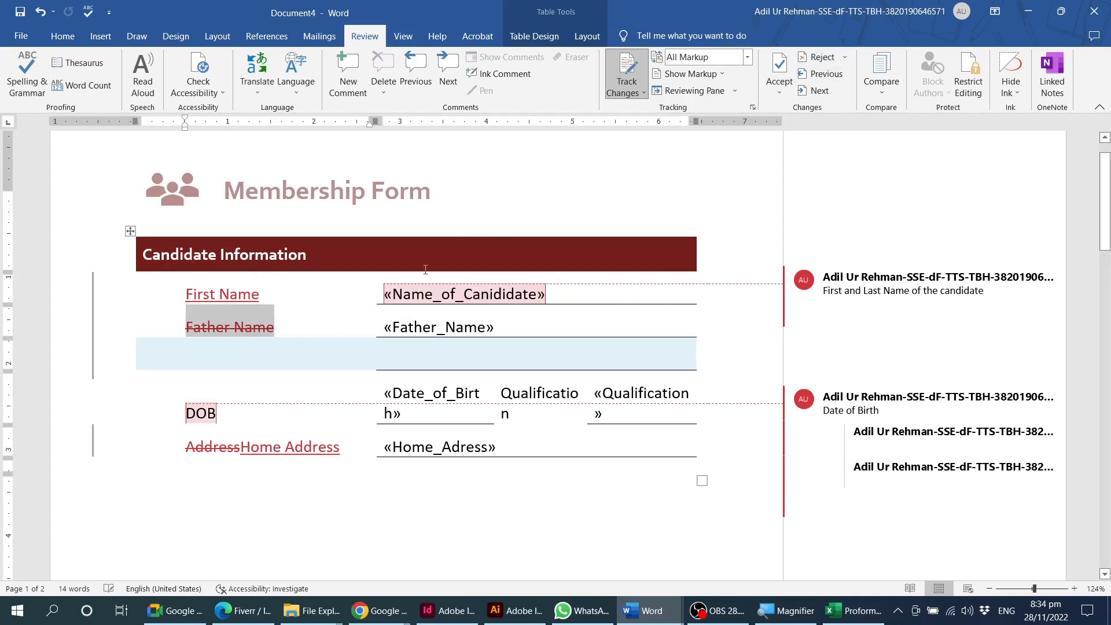
double_click(244, 293)
left_click(244, 292)
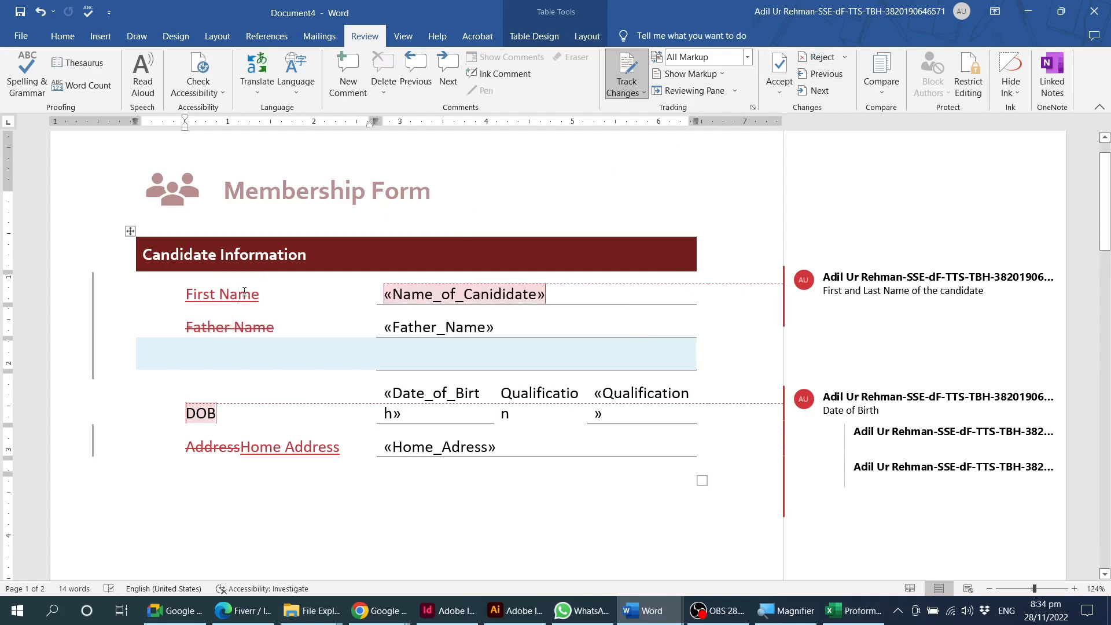
triple_click(200, 296)
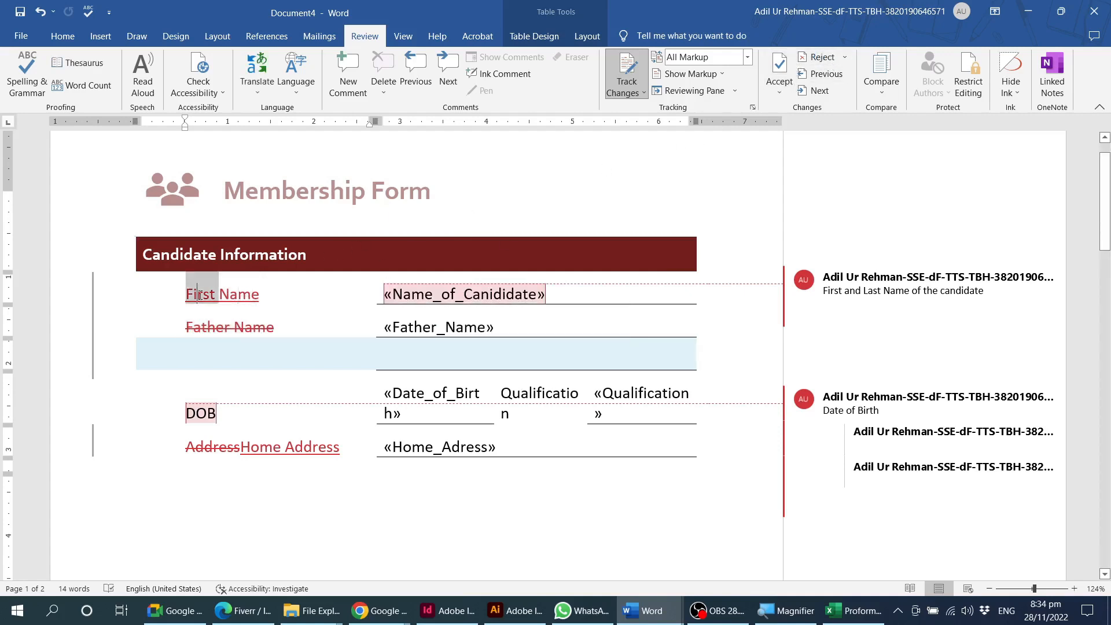
left_click(781, 62)
left_click(346, 282)
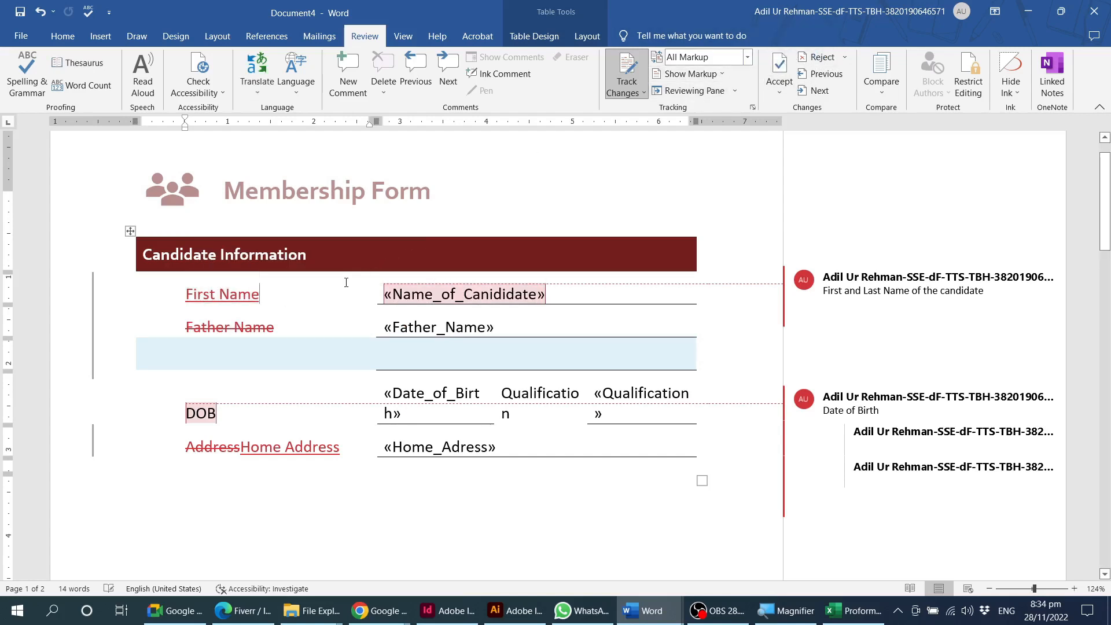
Try rejecting all tracked changes in the form, and undo the rejection.
left_click(845, 56)
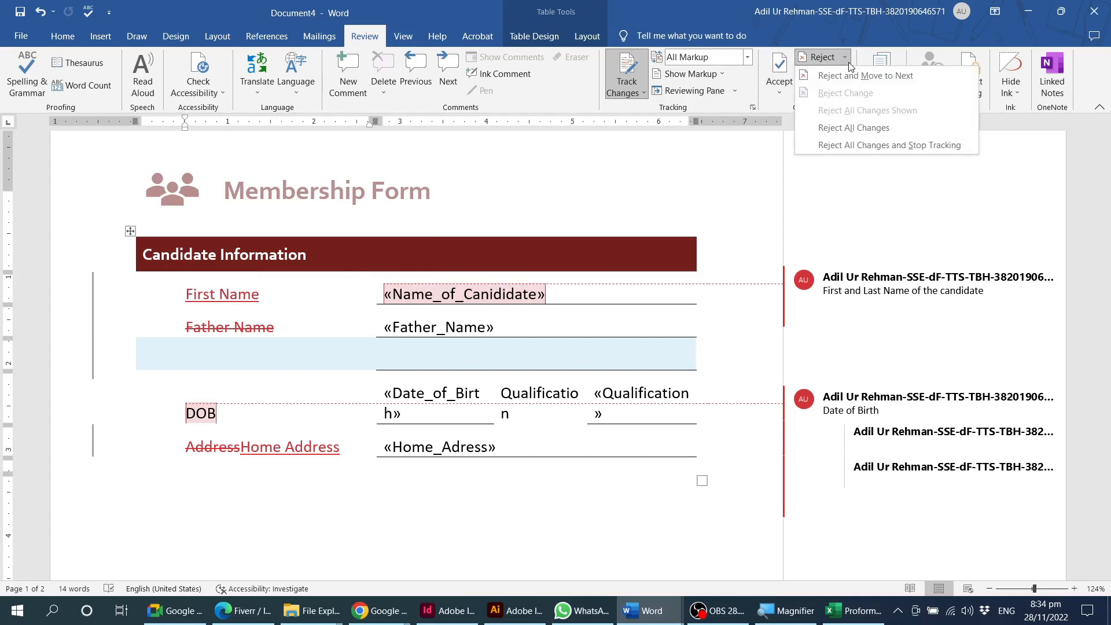
left_click(835, 128)
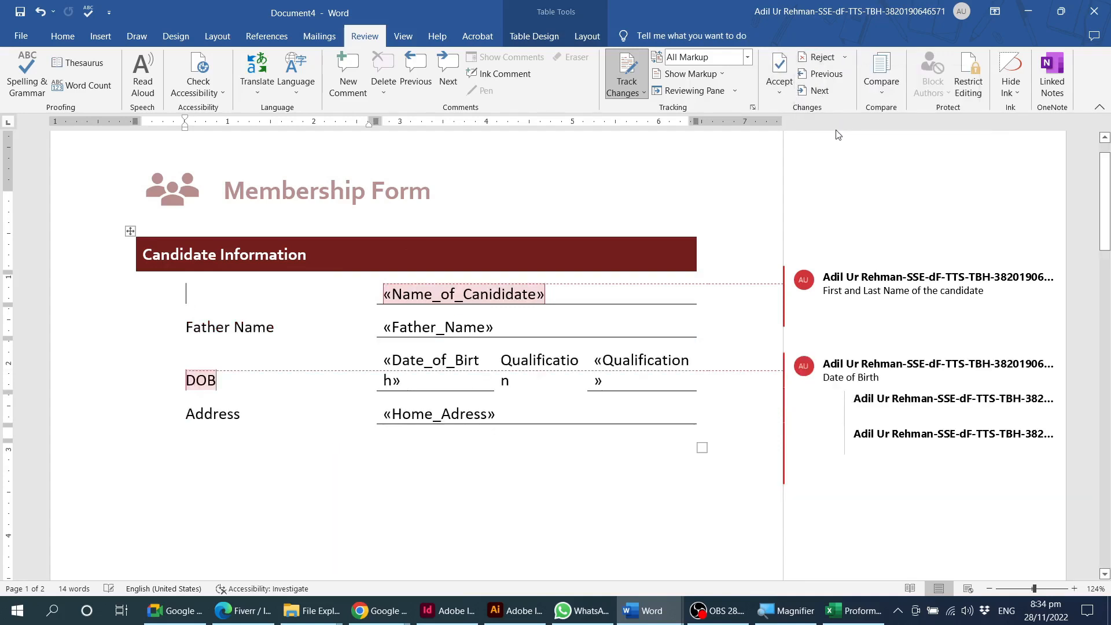
key("ctrl+z")
Try accepting all tracked changes in the form, and undo the acceptance.
left_click(779, 93)
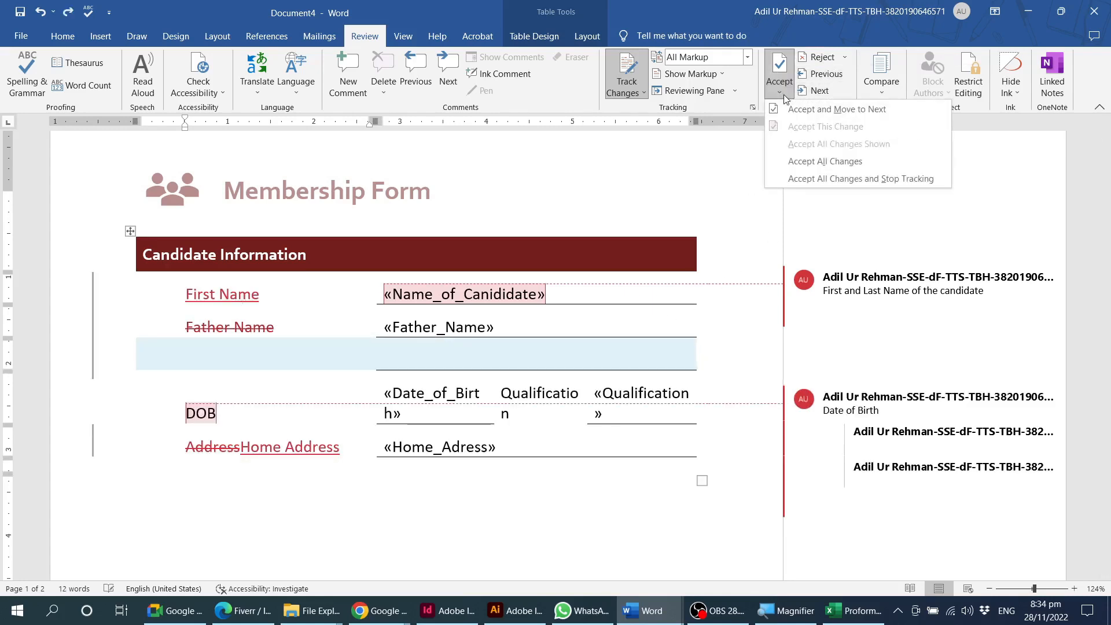
left_click(813, 162)
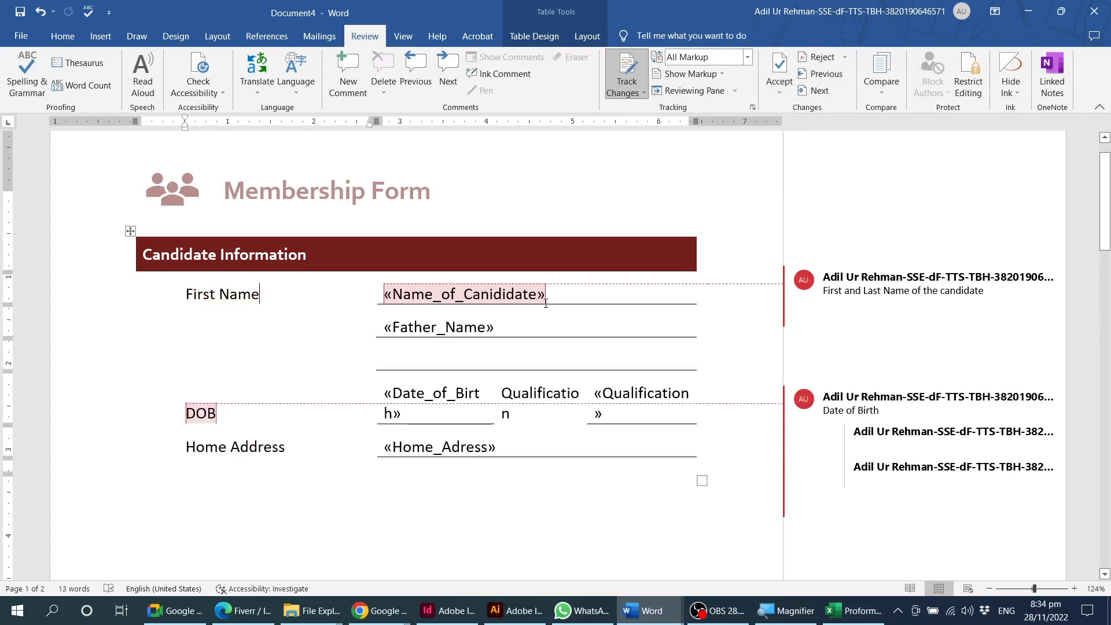
key("ctrl+z")
Insert "Last Name" as a tracked replacement beside the struck-out "Father Name" label.
left_click(298, 326)
type("Last Name")
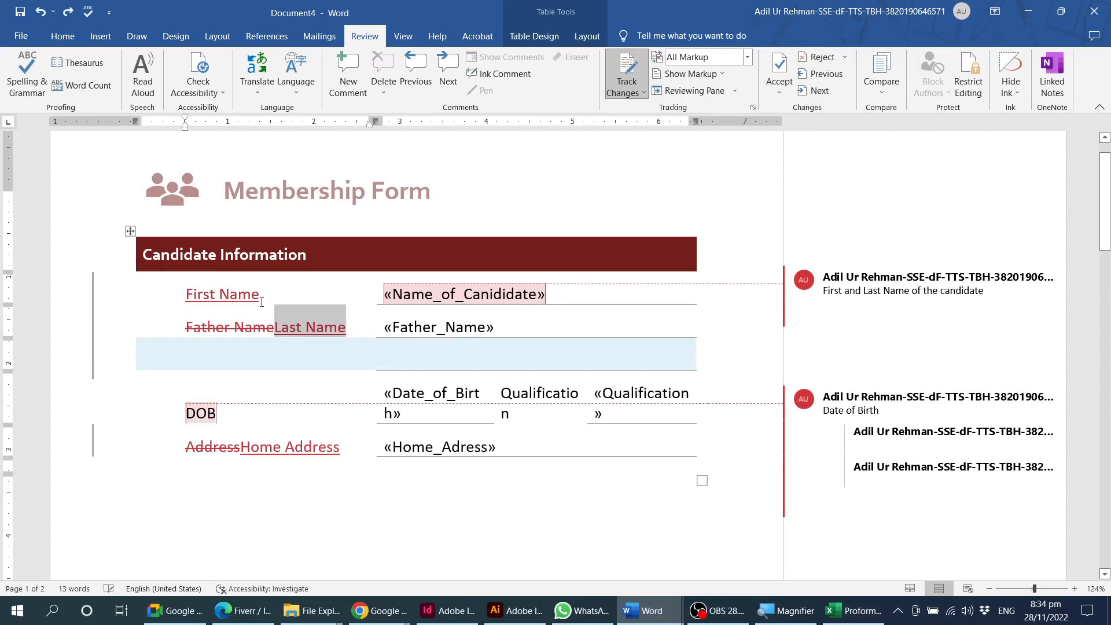
Examine the Lock Tracking dialog and its optional password fields, and cancel it without locking.
left_click(642, 94)
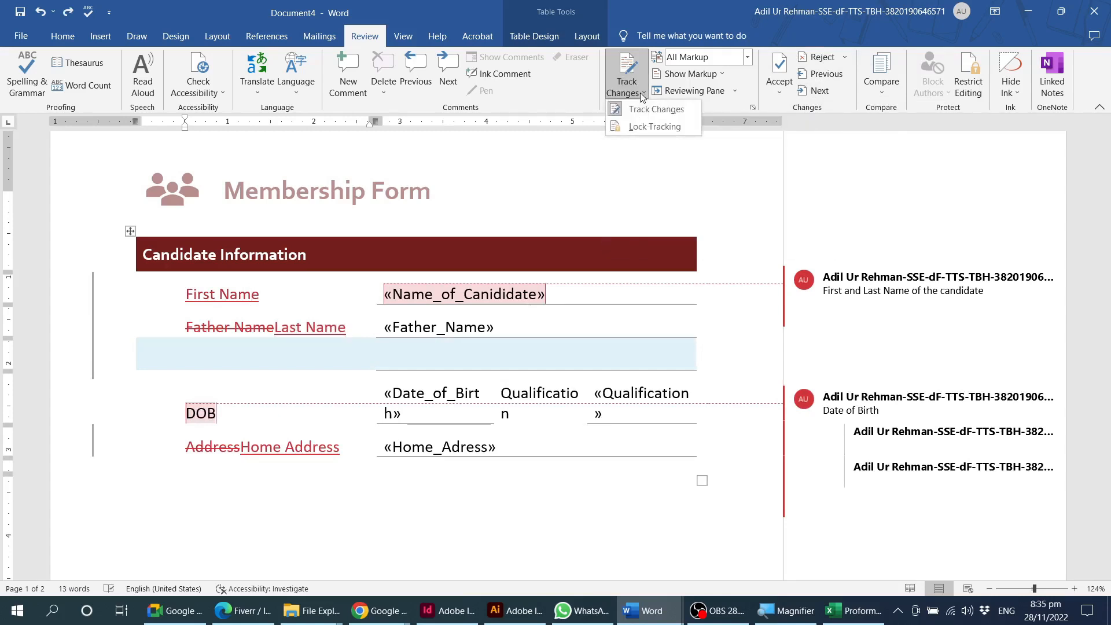
left_click(679, 127)
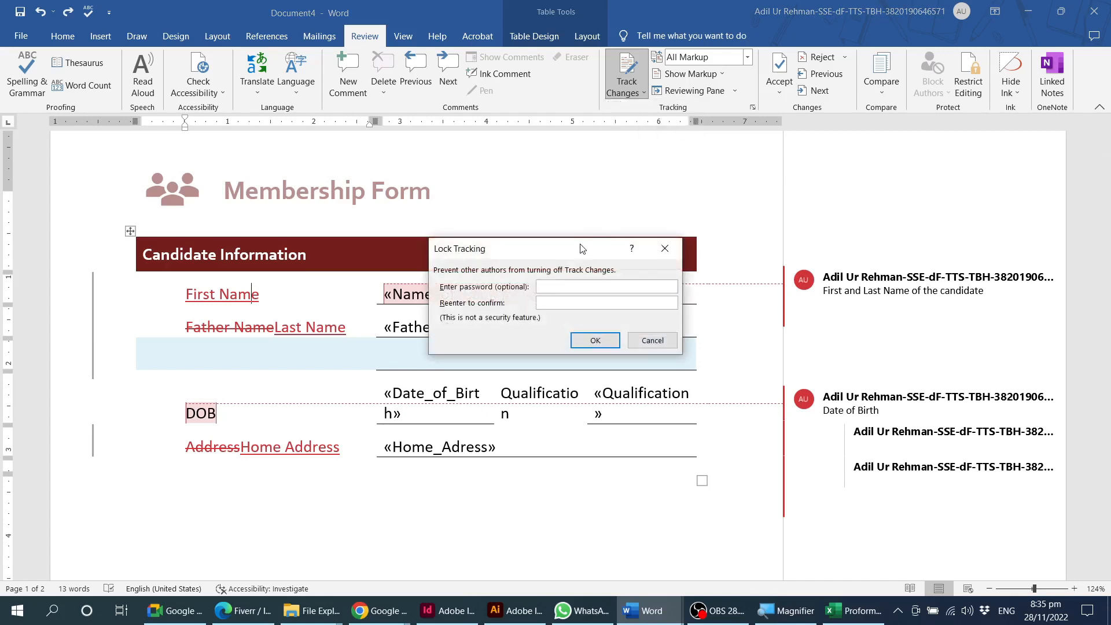
left_click_drag(582, 254, 569, 216)
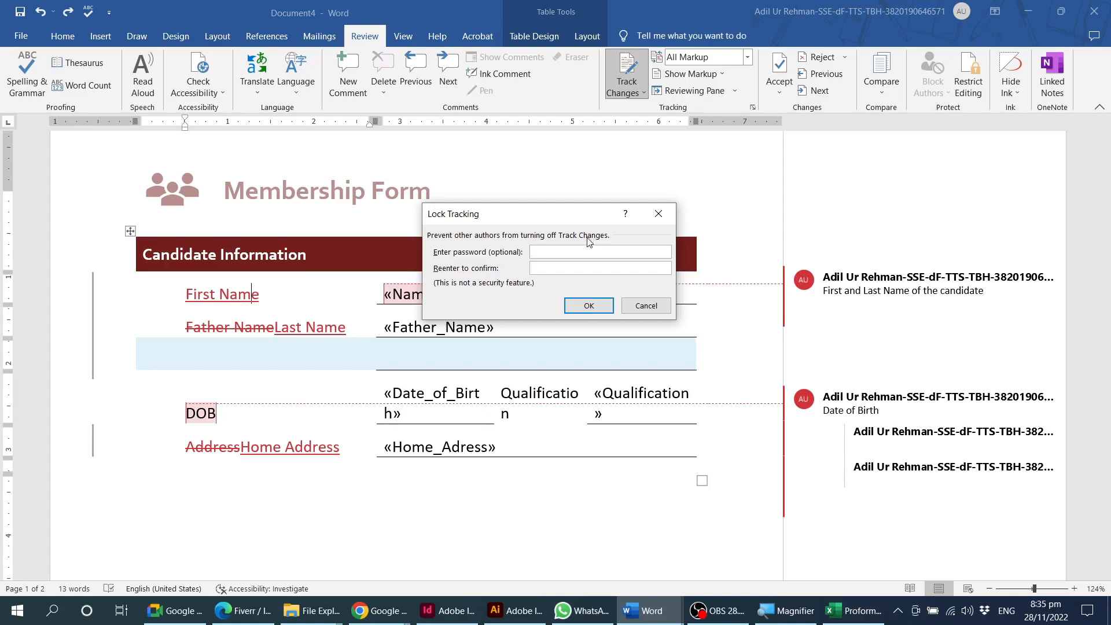
left_click(582, 251)
left_click(634, 303)
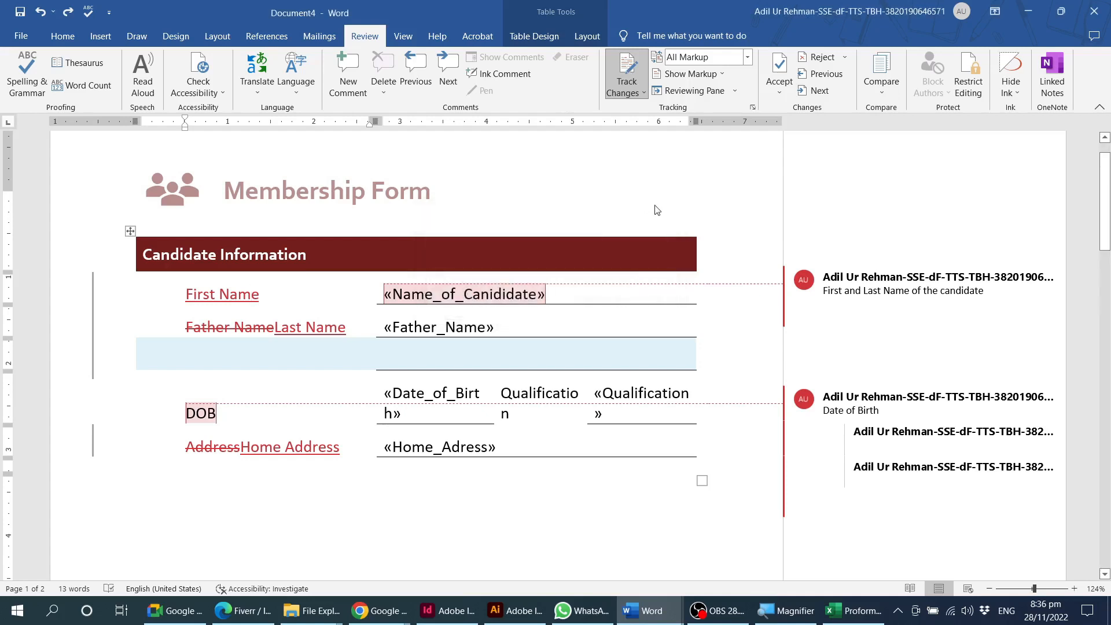
Step back and forth between the tracked "First Name" insertion and the comment on the candidate name field.
left_click(826, 75)
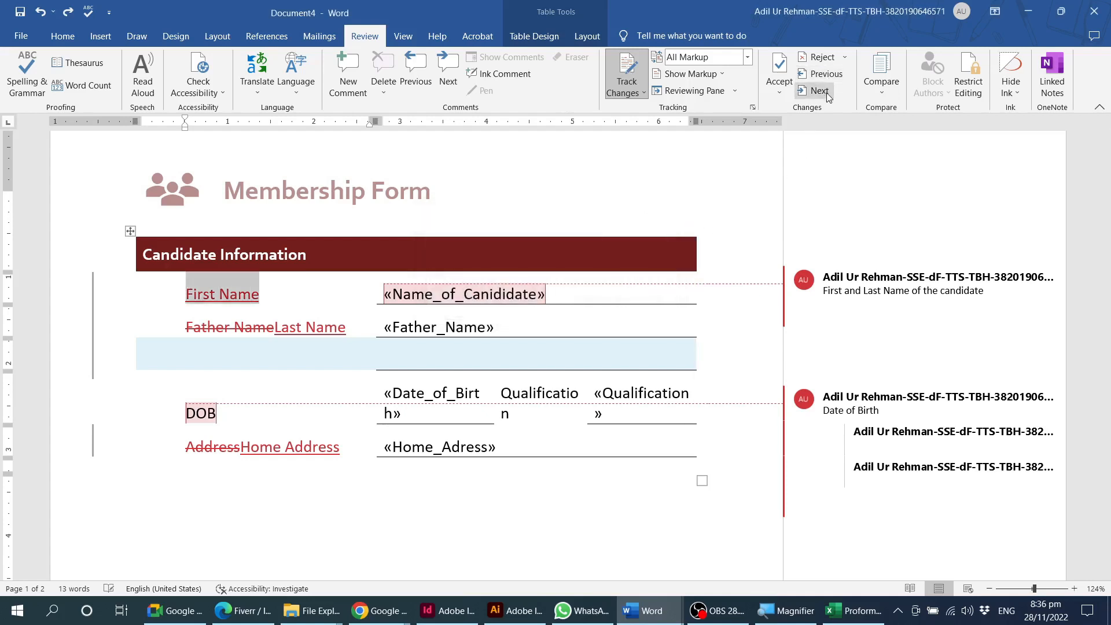
left_click(826, 92)
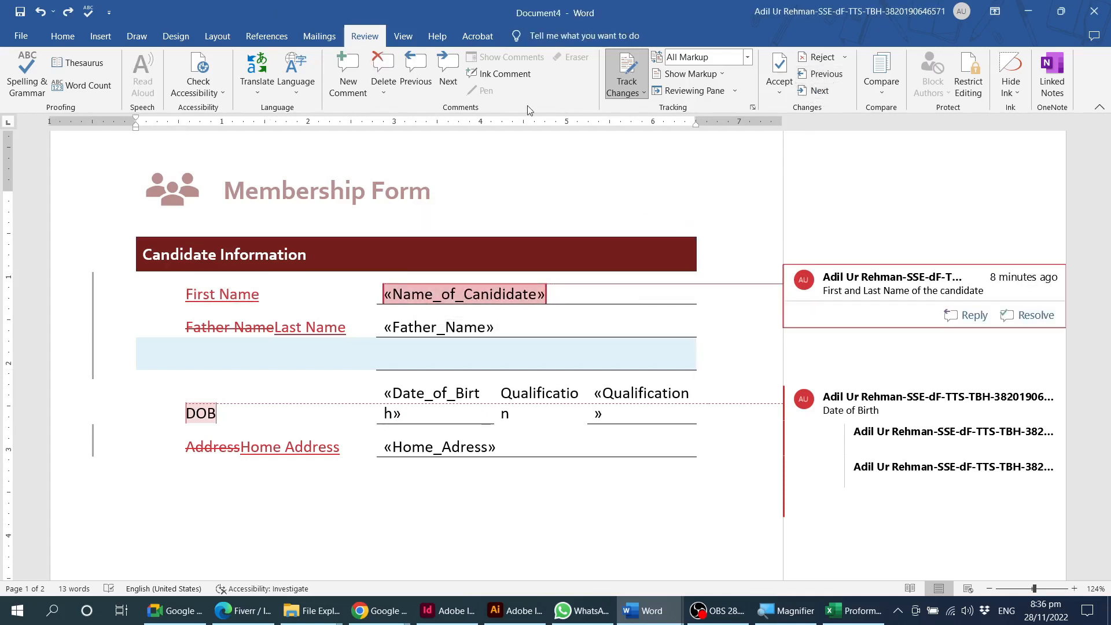
left_click(824, 74)
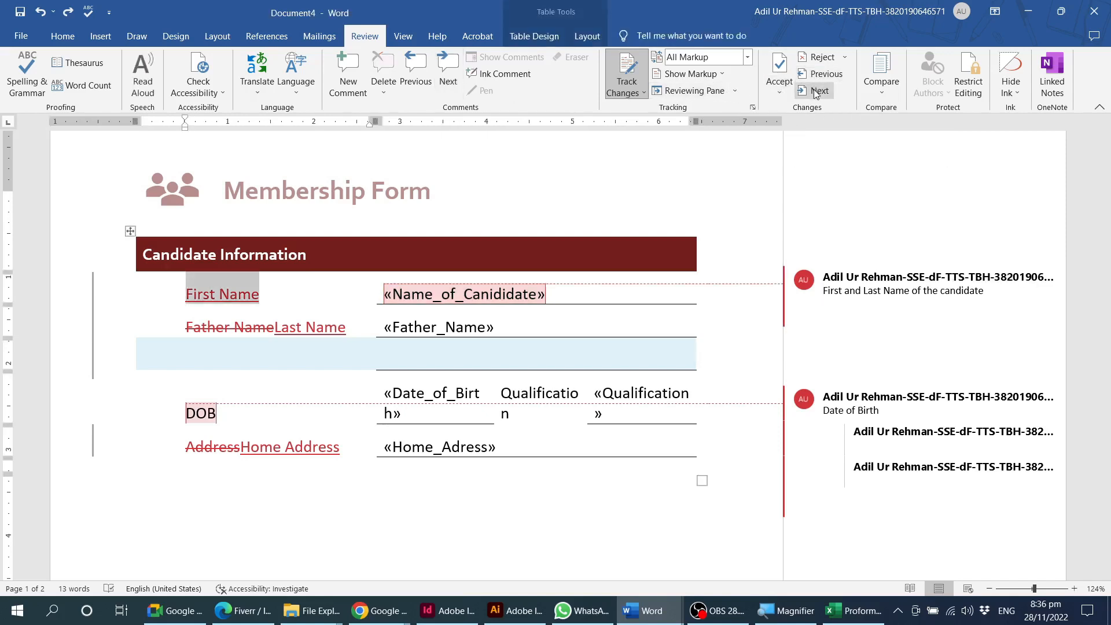
left_click(817, 92)
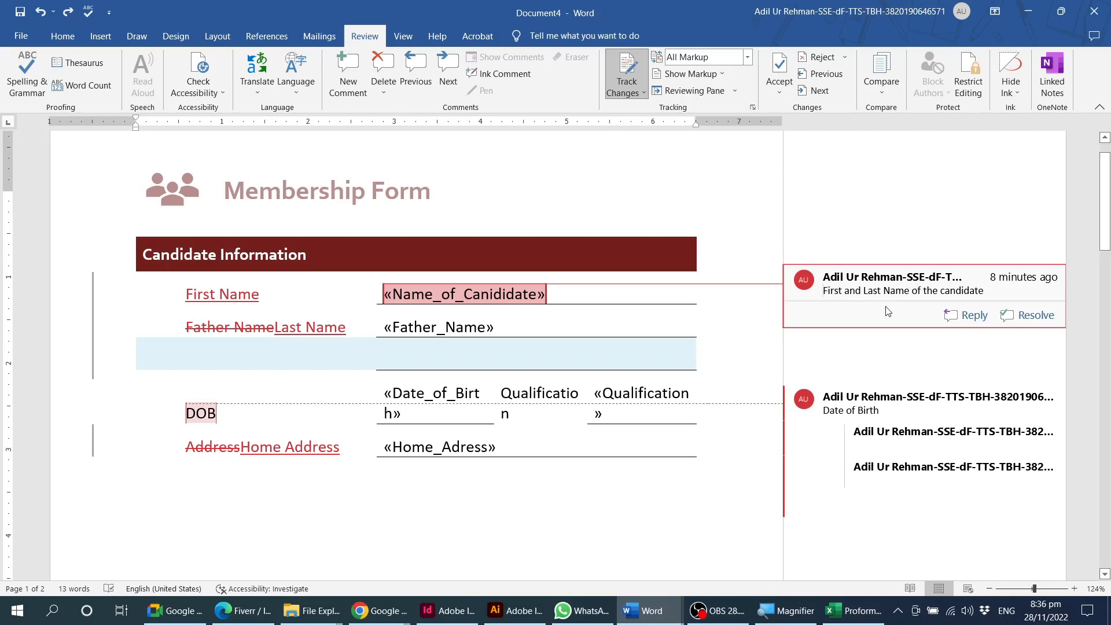
Examine the Compare Documents dialog for original and revised documents, and cancel it.
left_click(891, 94)
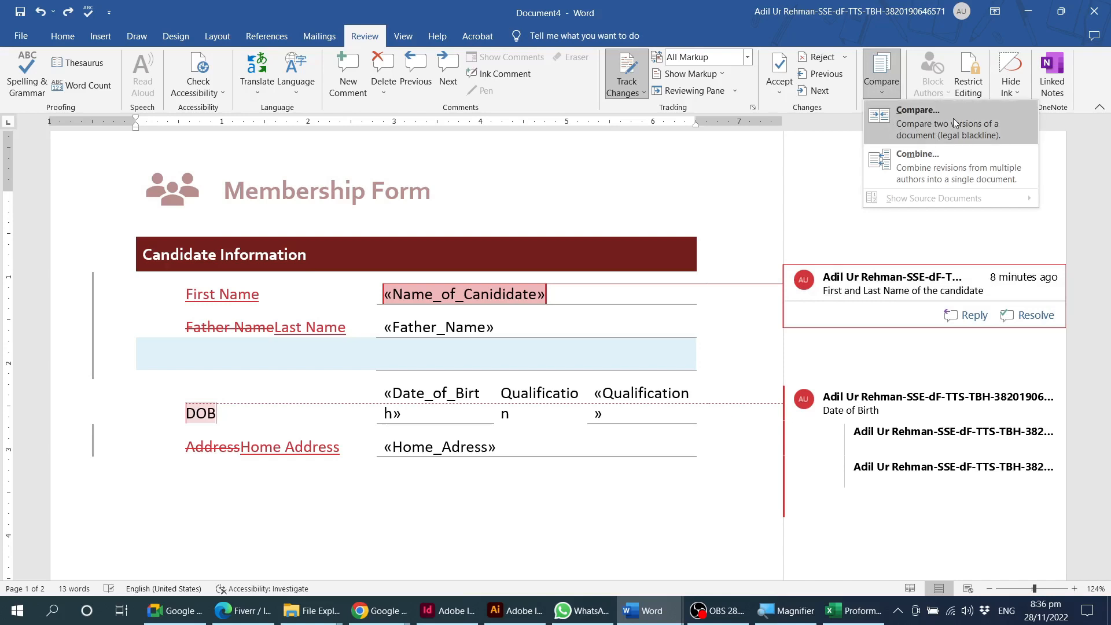
left_click(967, 116)
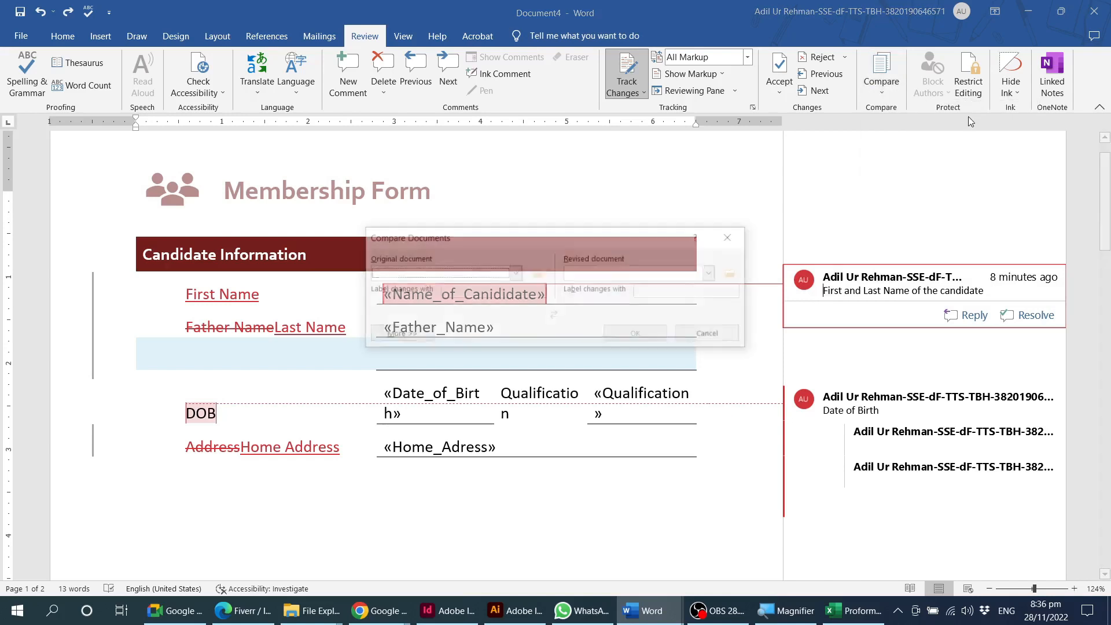
left_click_drag(592, 231, 476, 161)
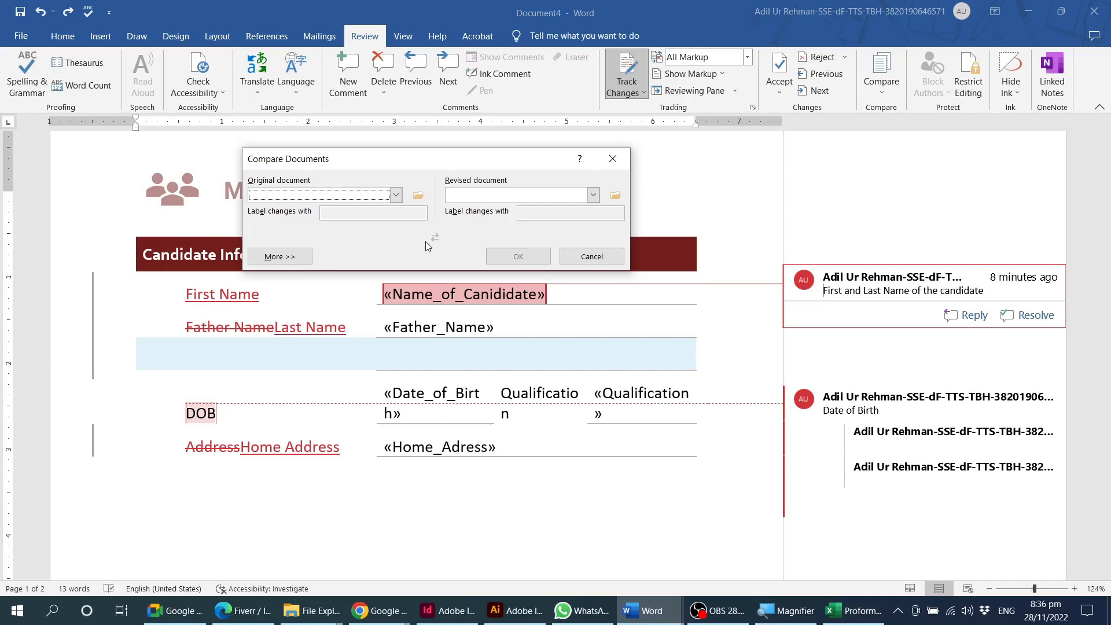
left_click(580, 259)
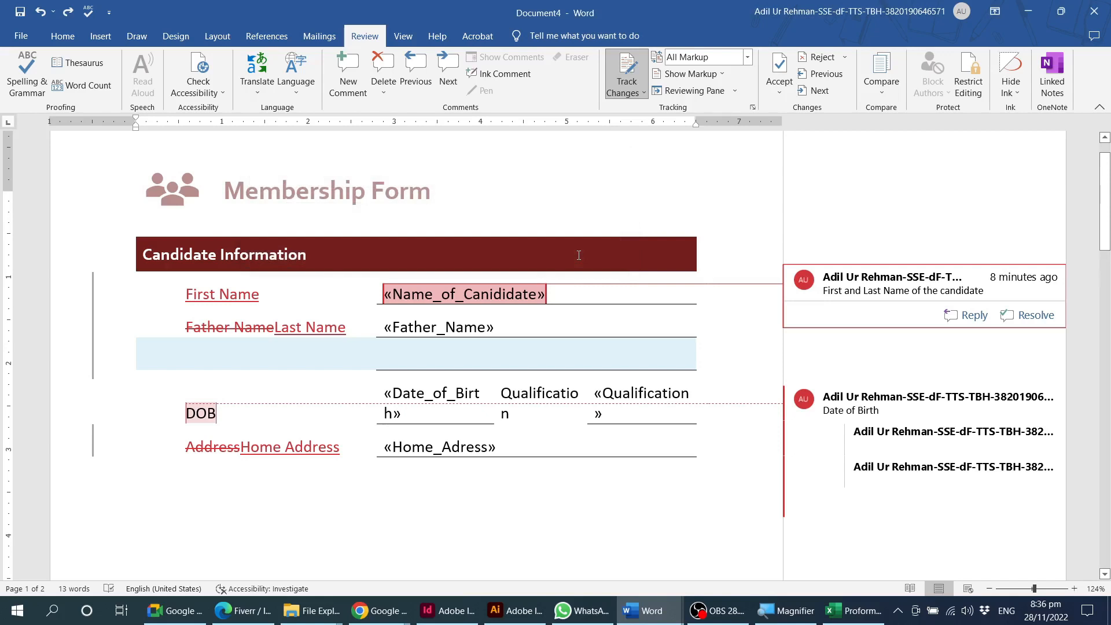
left_click(623, 357)
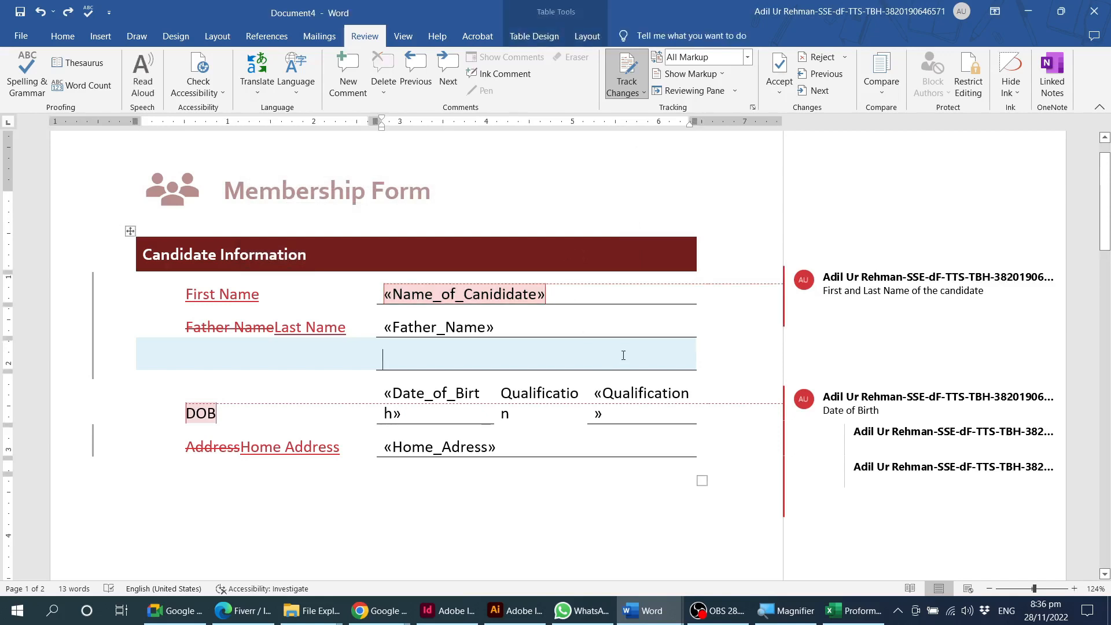
Examine the formatting and editing restrictions in the Restrict Editing pane, and close the pane.
left_click(970, 75)
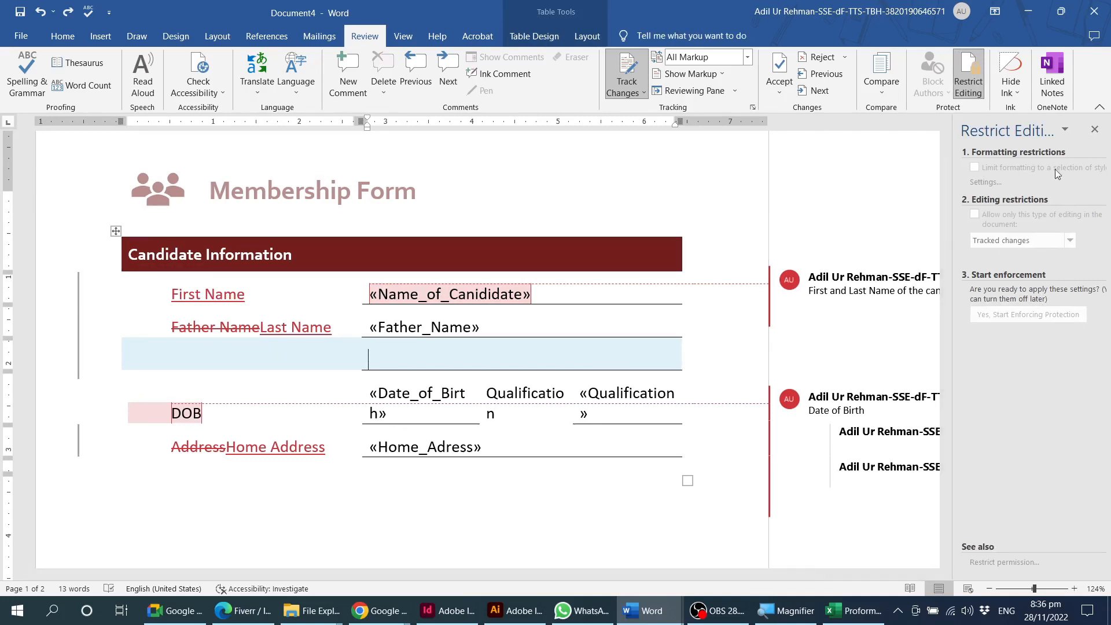
left_click(1065, 130)
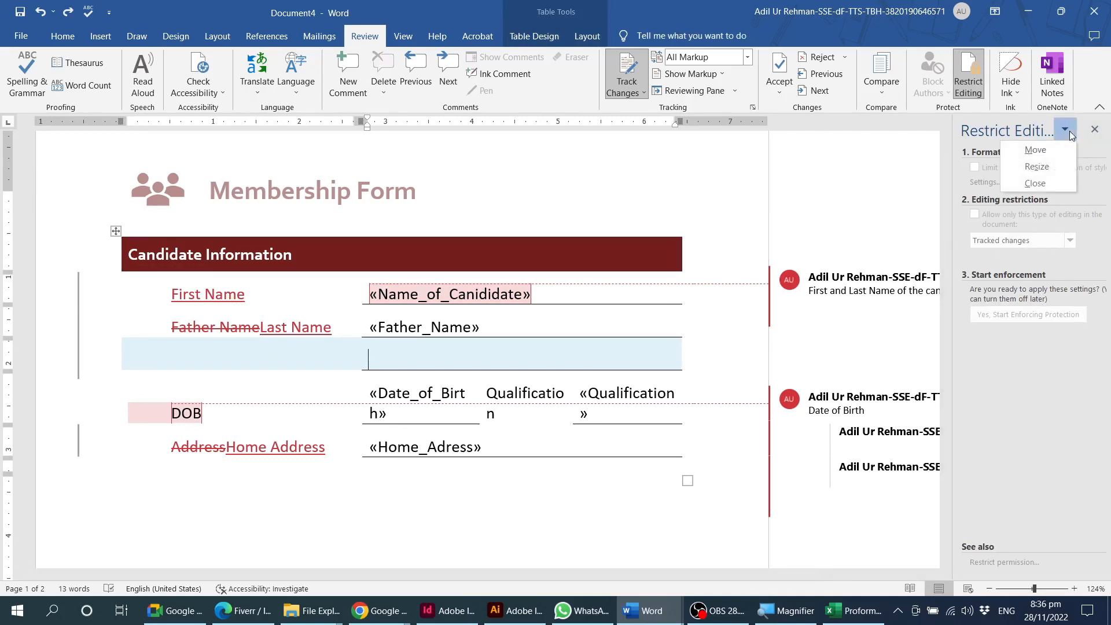
left_click(1090, 151)
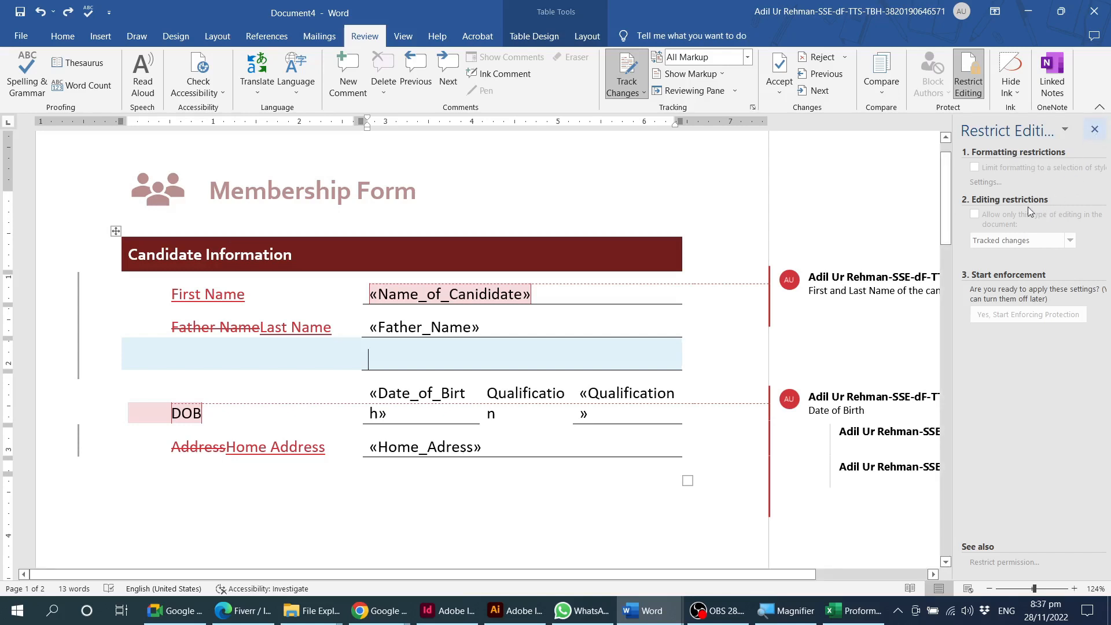
left_click(1101, 133)
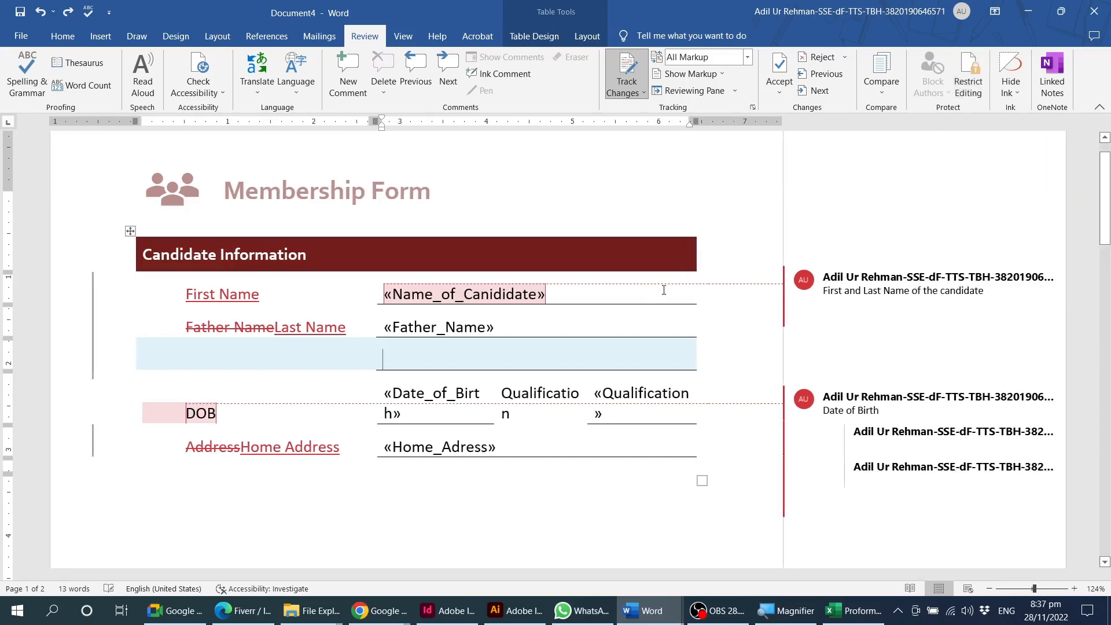
Turn off Track Changes with the form shown in No Markup, and reopen the Restrict Editing pane.
left_click(627, 73)
left_click(975, 93)
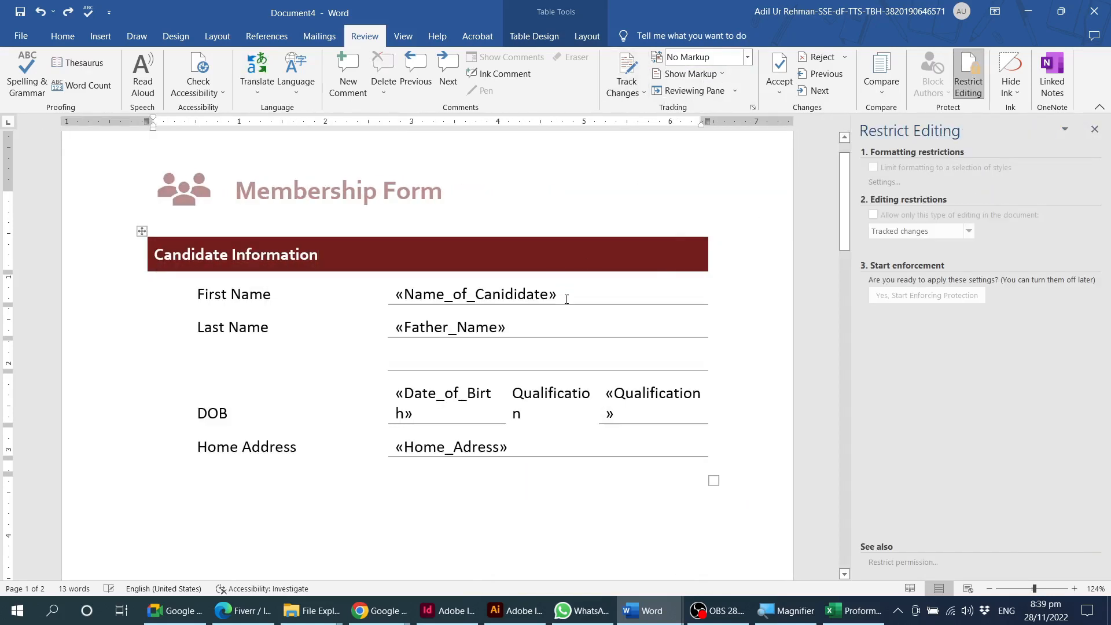
left_click(566, 299)
scroll(568, 296, "up", 1)
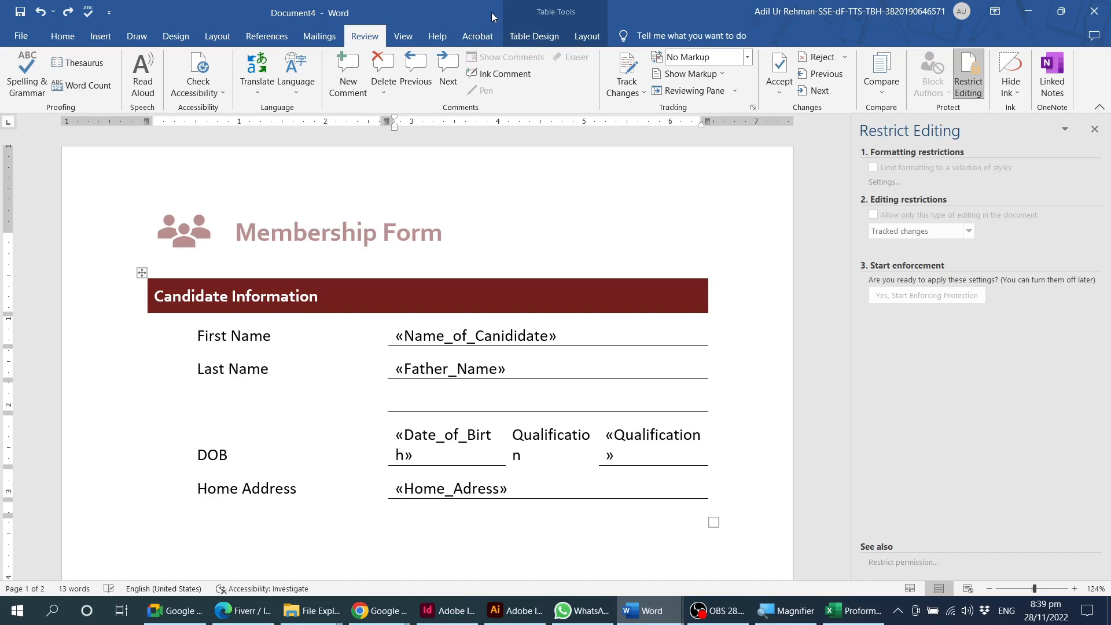
right_click(474, 12)
left_click(450, 12)
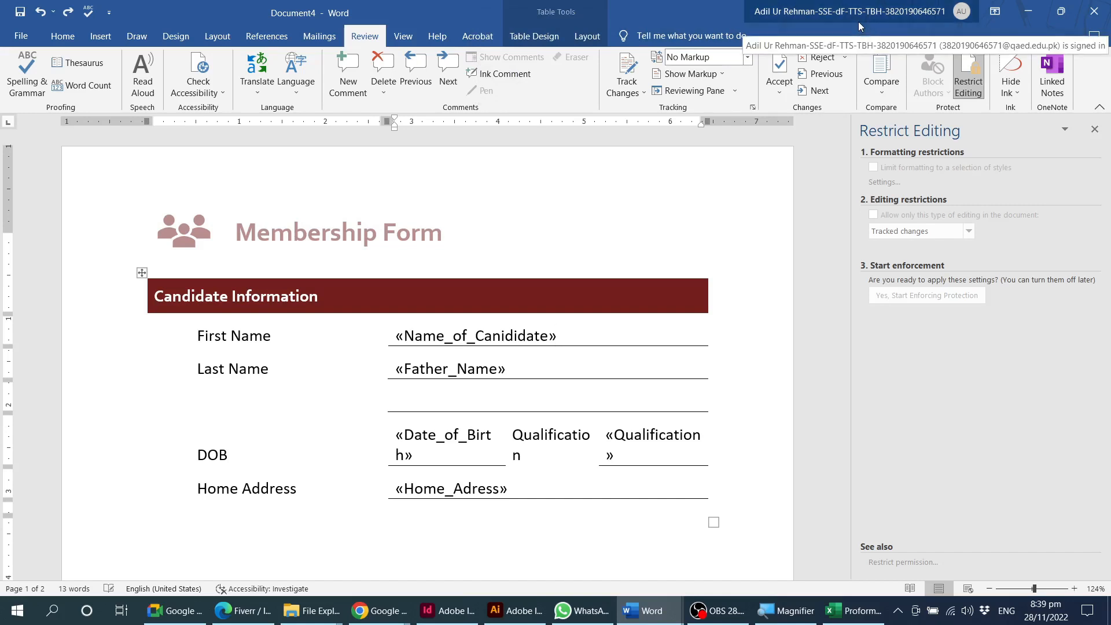
left_click(490, 337)
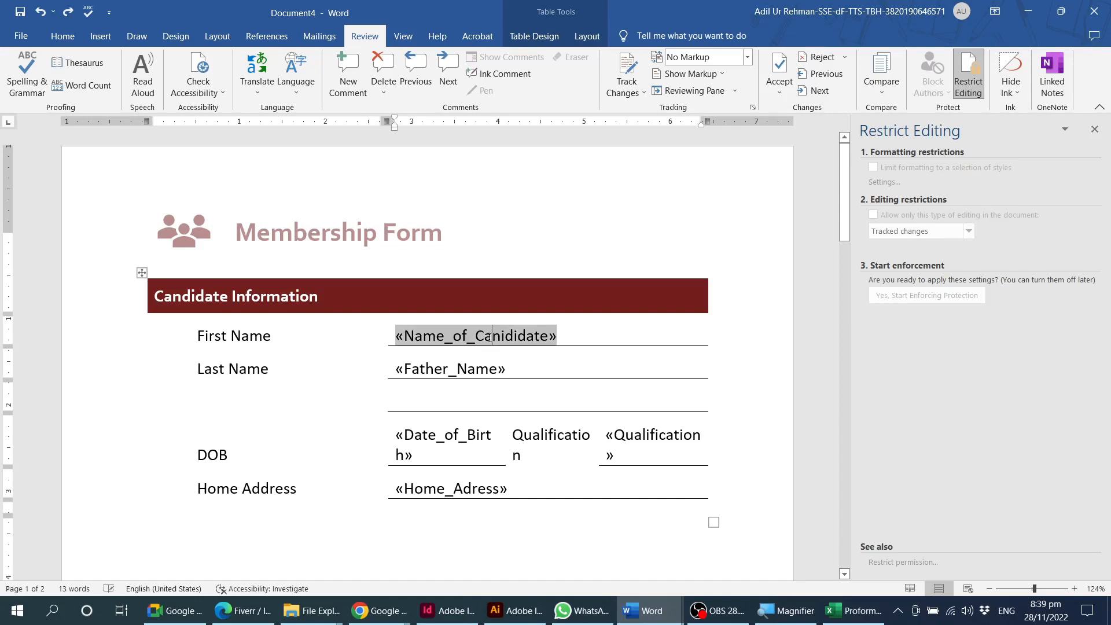
left_click(578, 337)
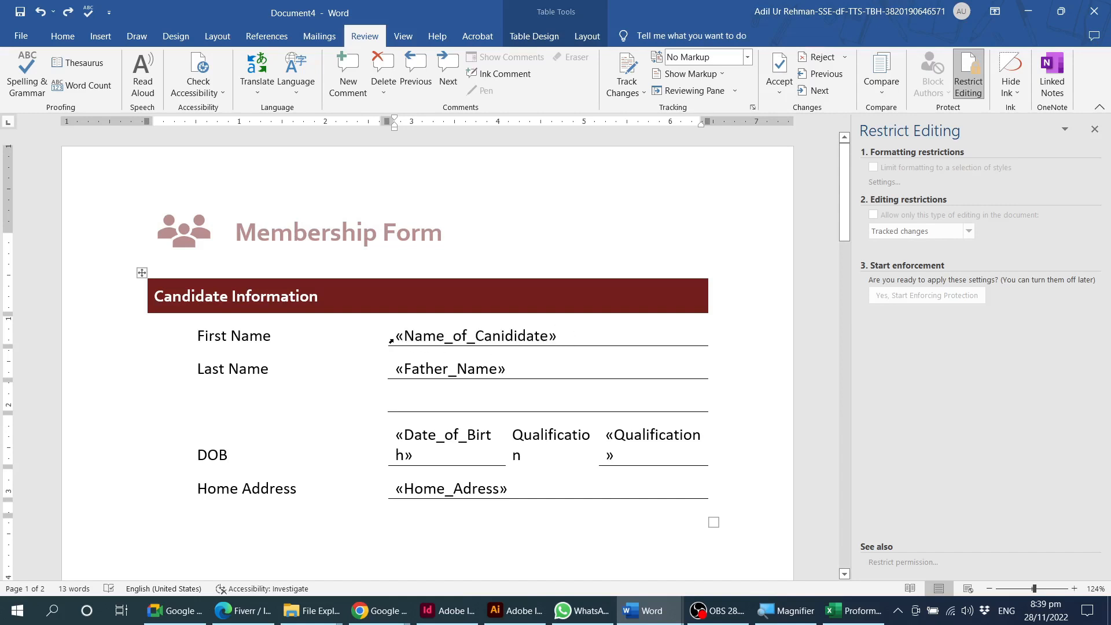
double_click(569, 342)
left_click(591, 338)
left_click(572, 362)
left_click(402, 295)
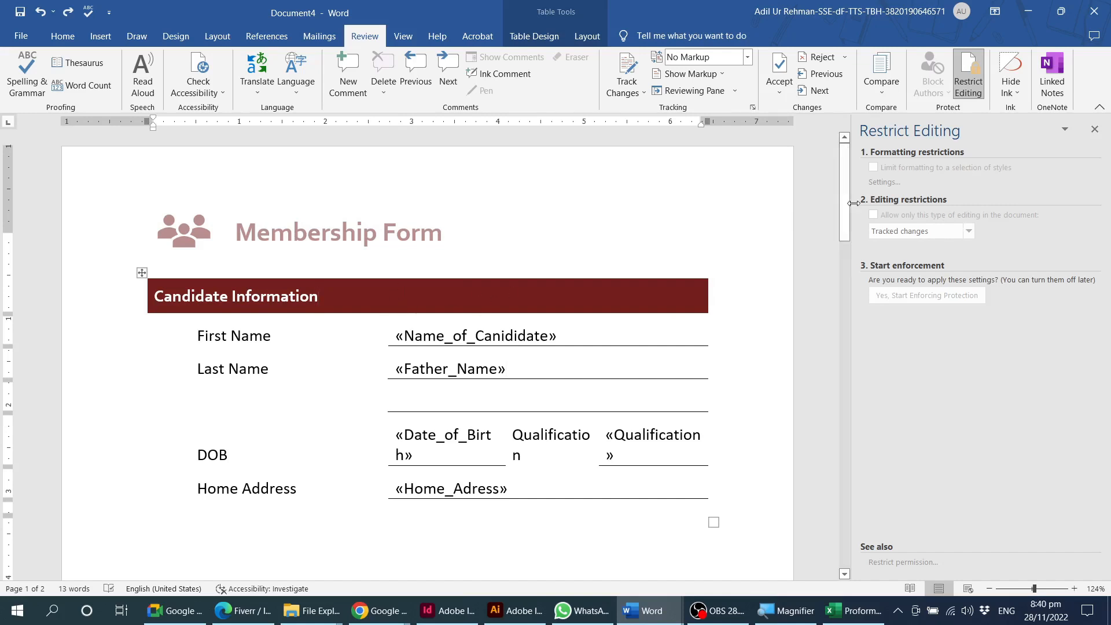
View the available Hide Ink options and dismiss them without choosing one.
left_click(1012, 92)
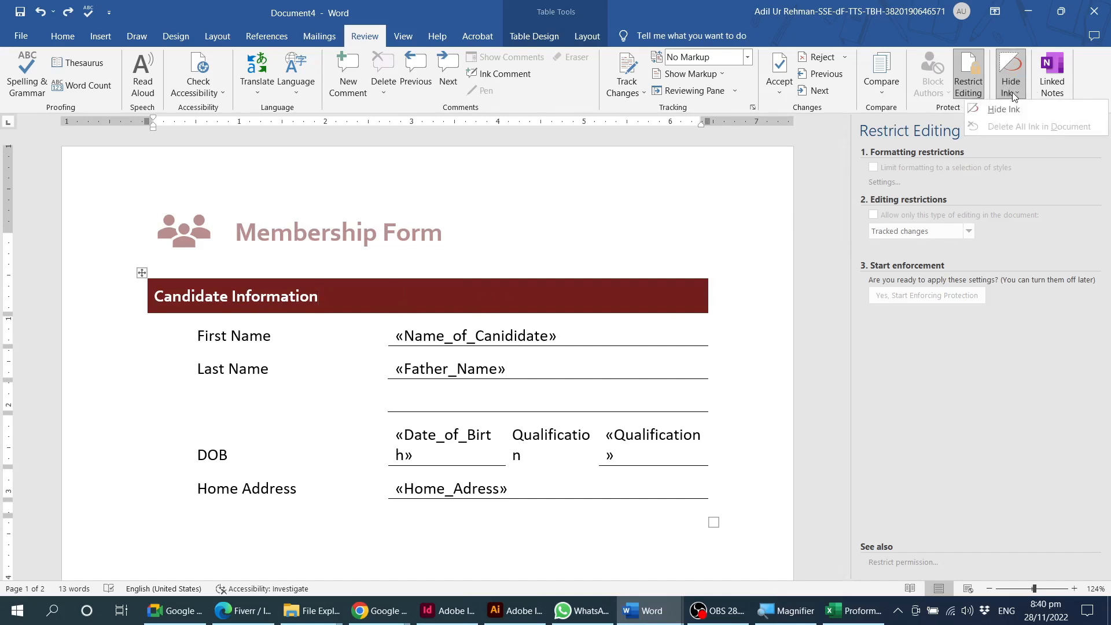
left_click(579, 231)
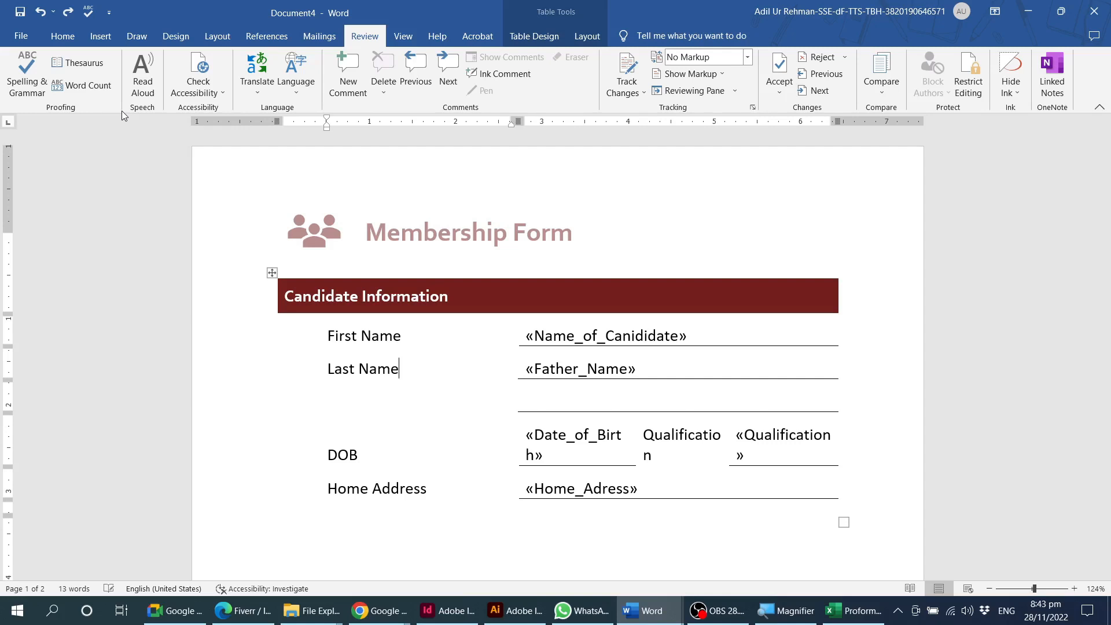
Place the insertion point at the end of the "Home Address" label.
left_click(413, 489)
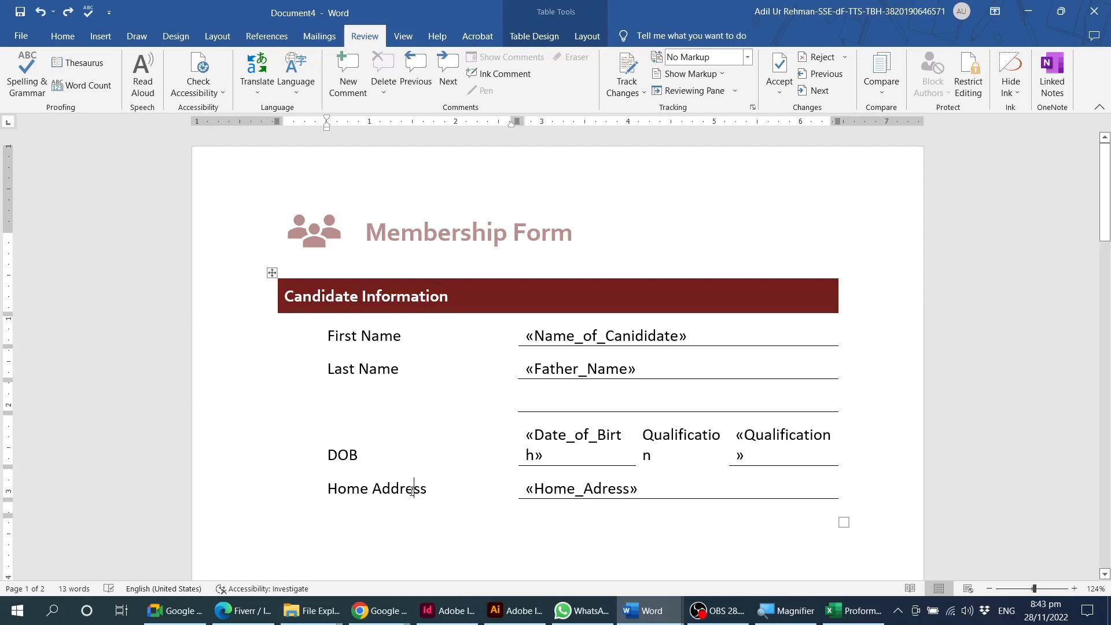
left_click(434, 492)
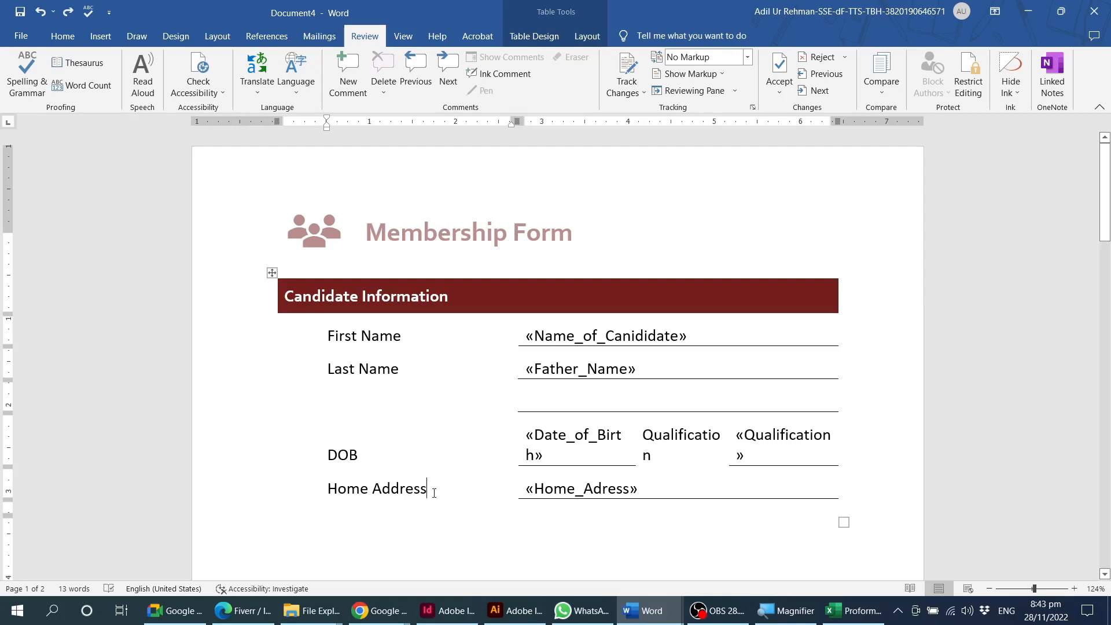